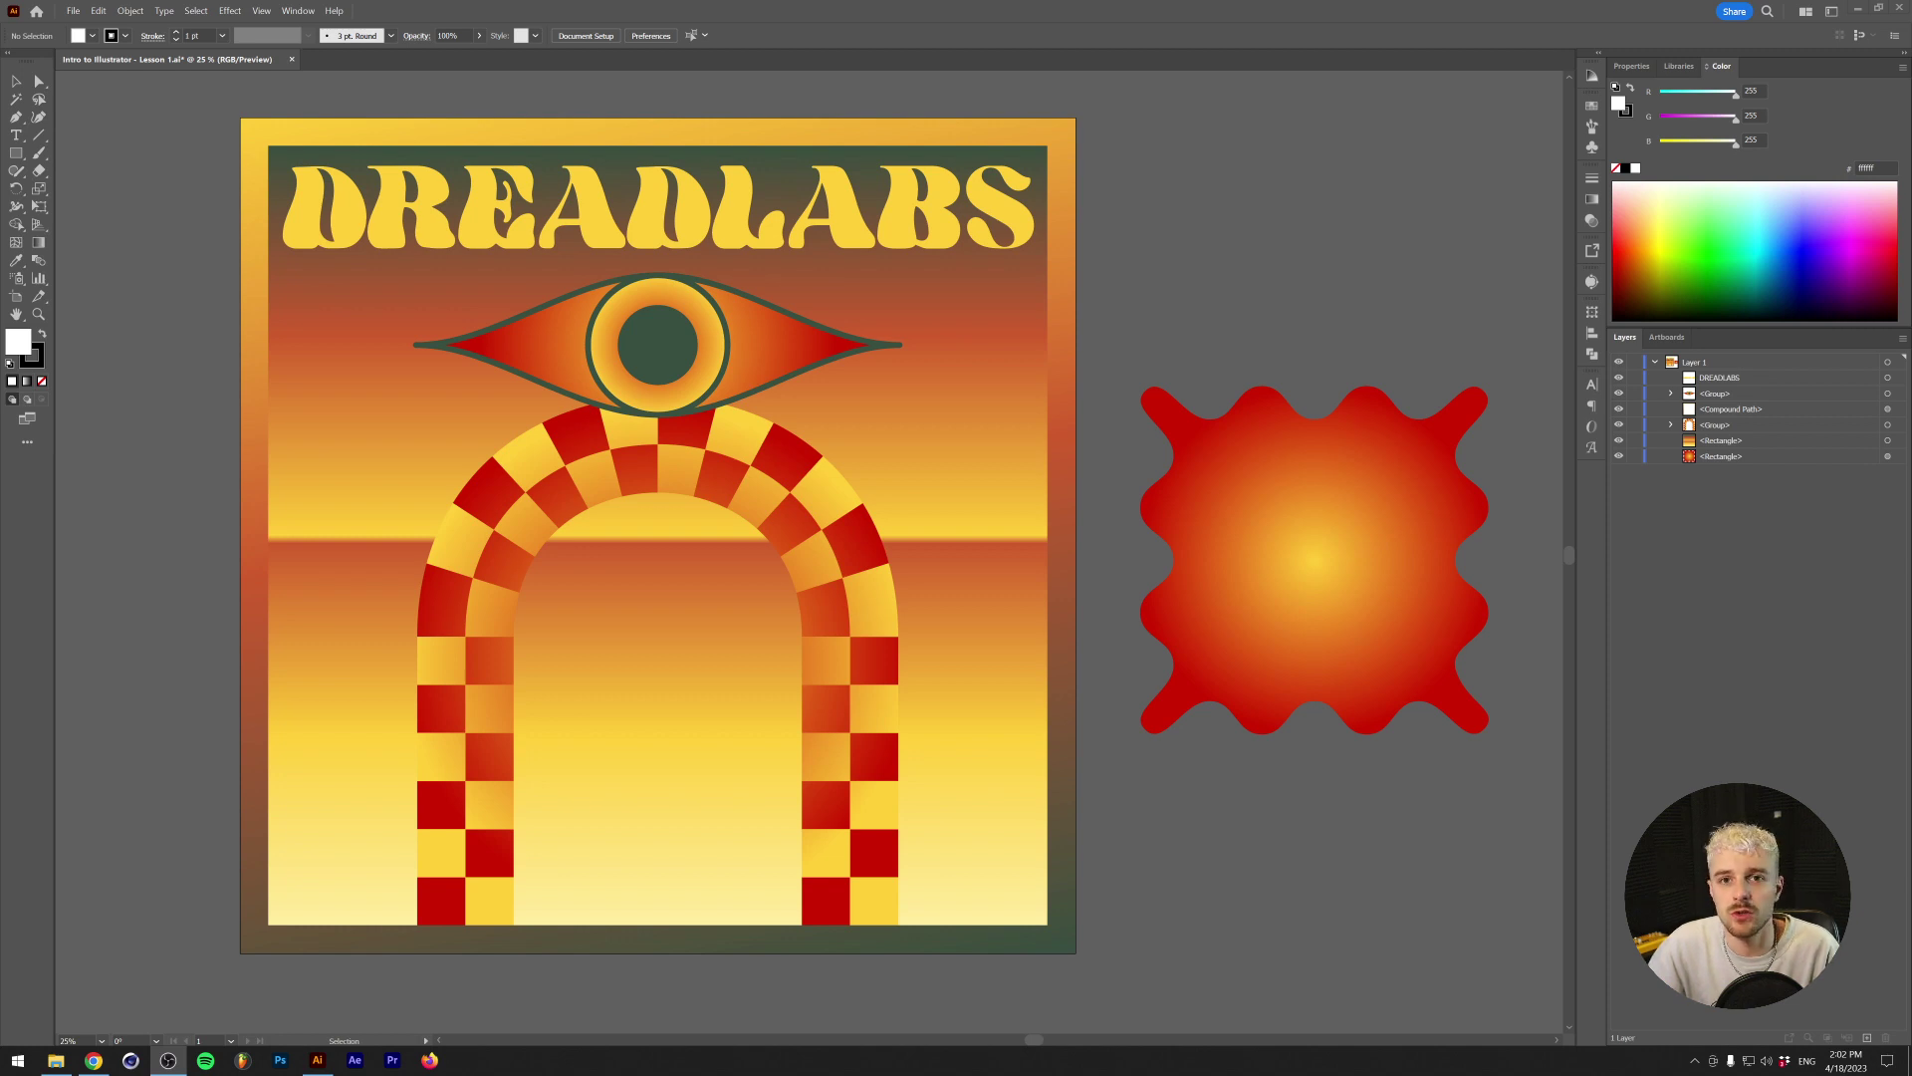
Create a new document from the recent 3000 x 3000 px web preset in RGB colour mode
click(75, 11)
click(85, 26)
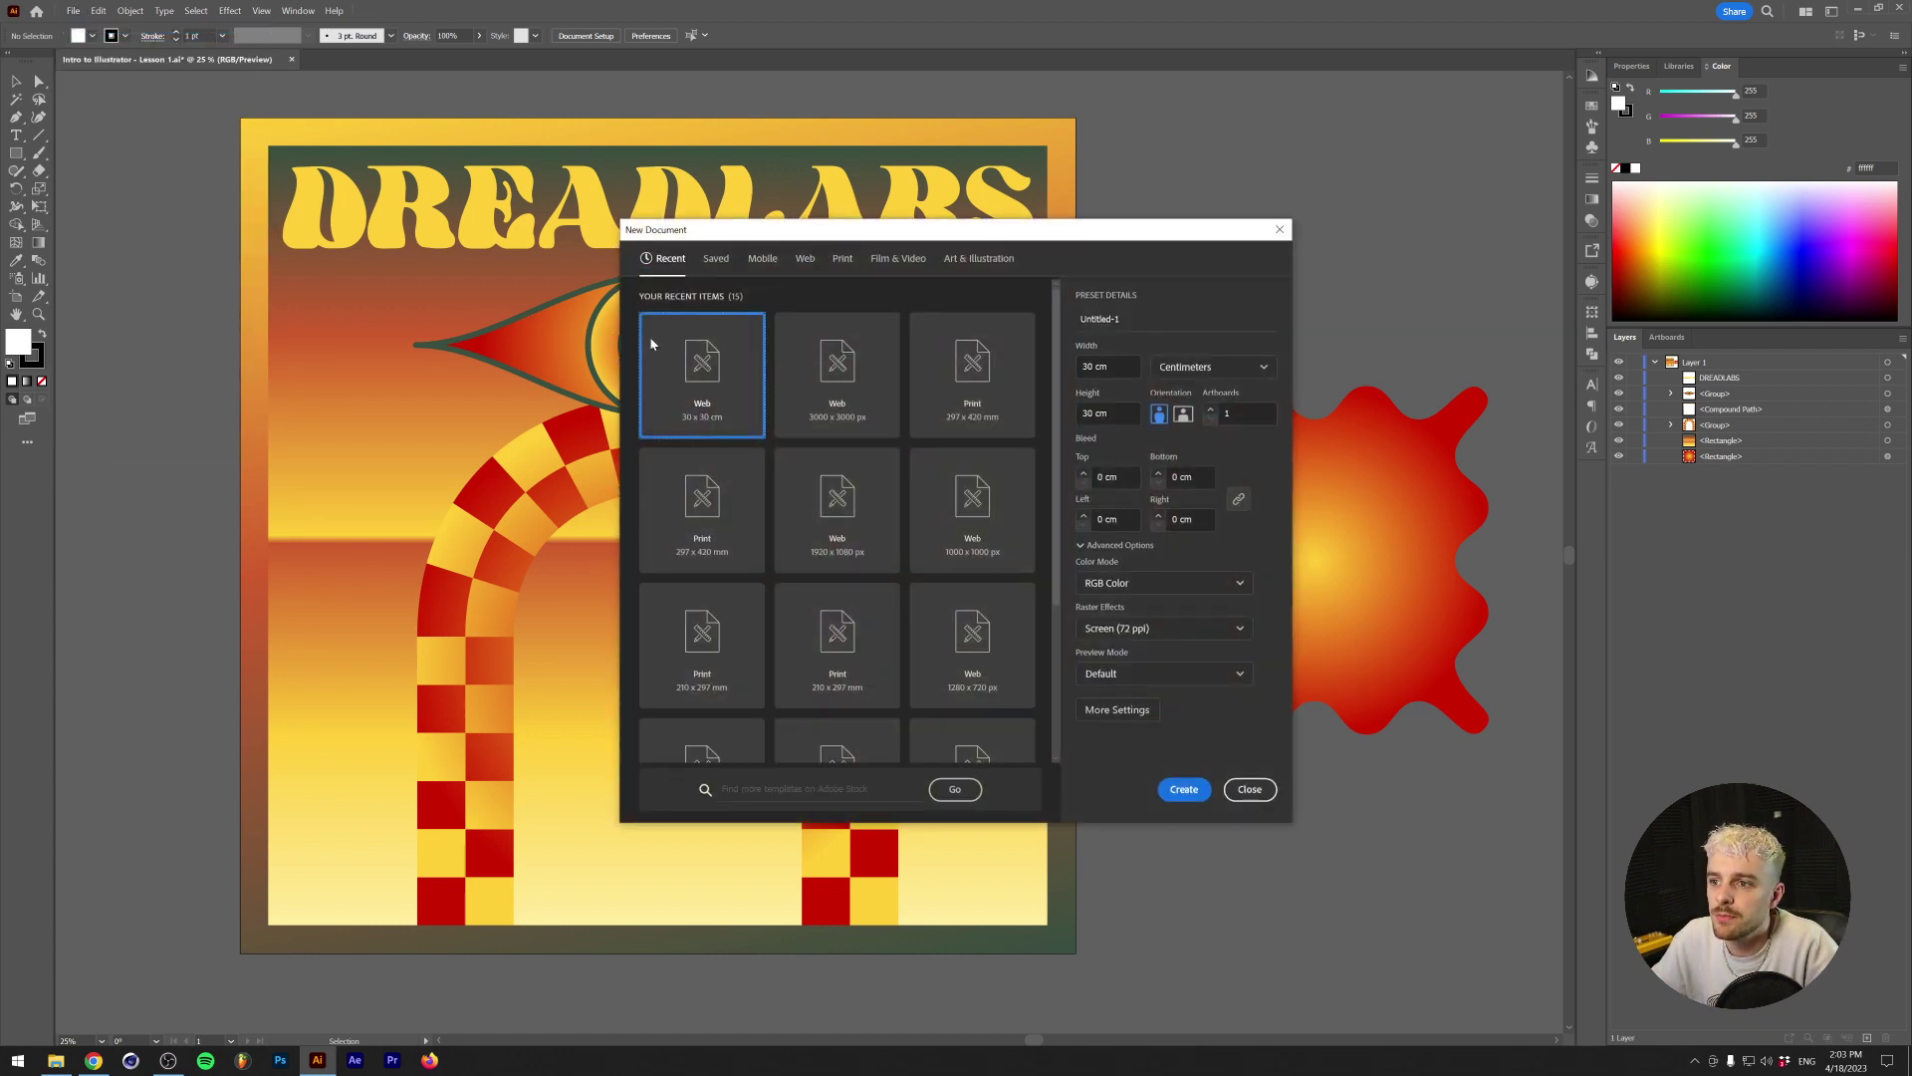
click(792, 377)
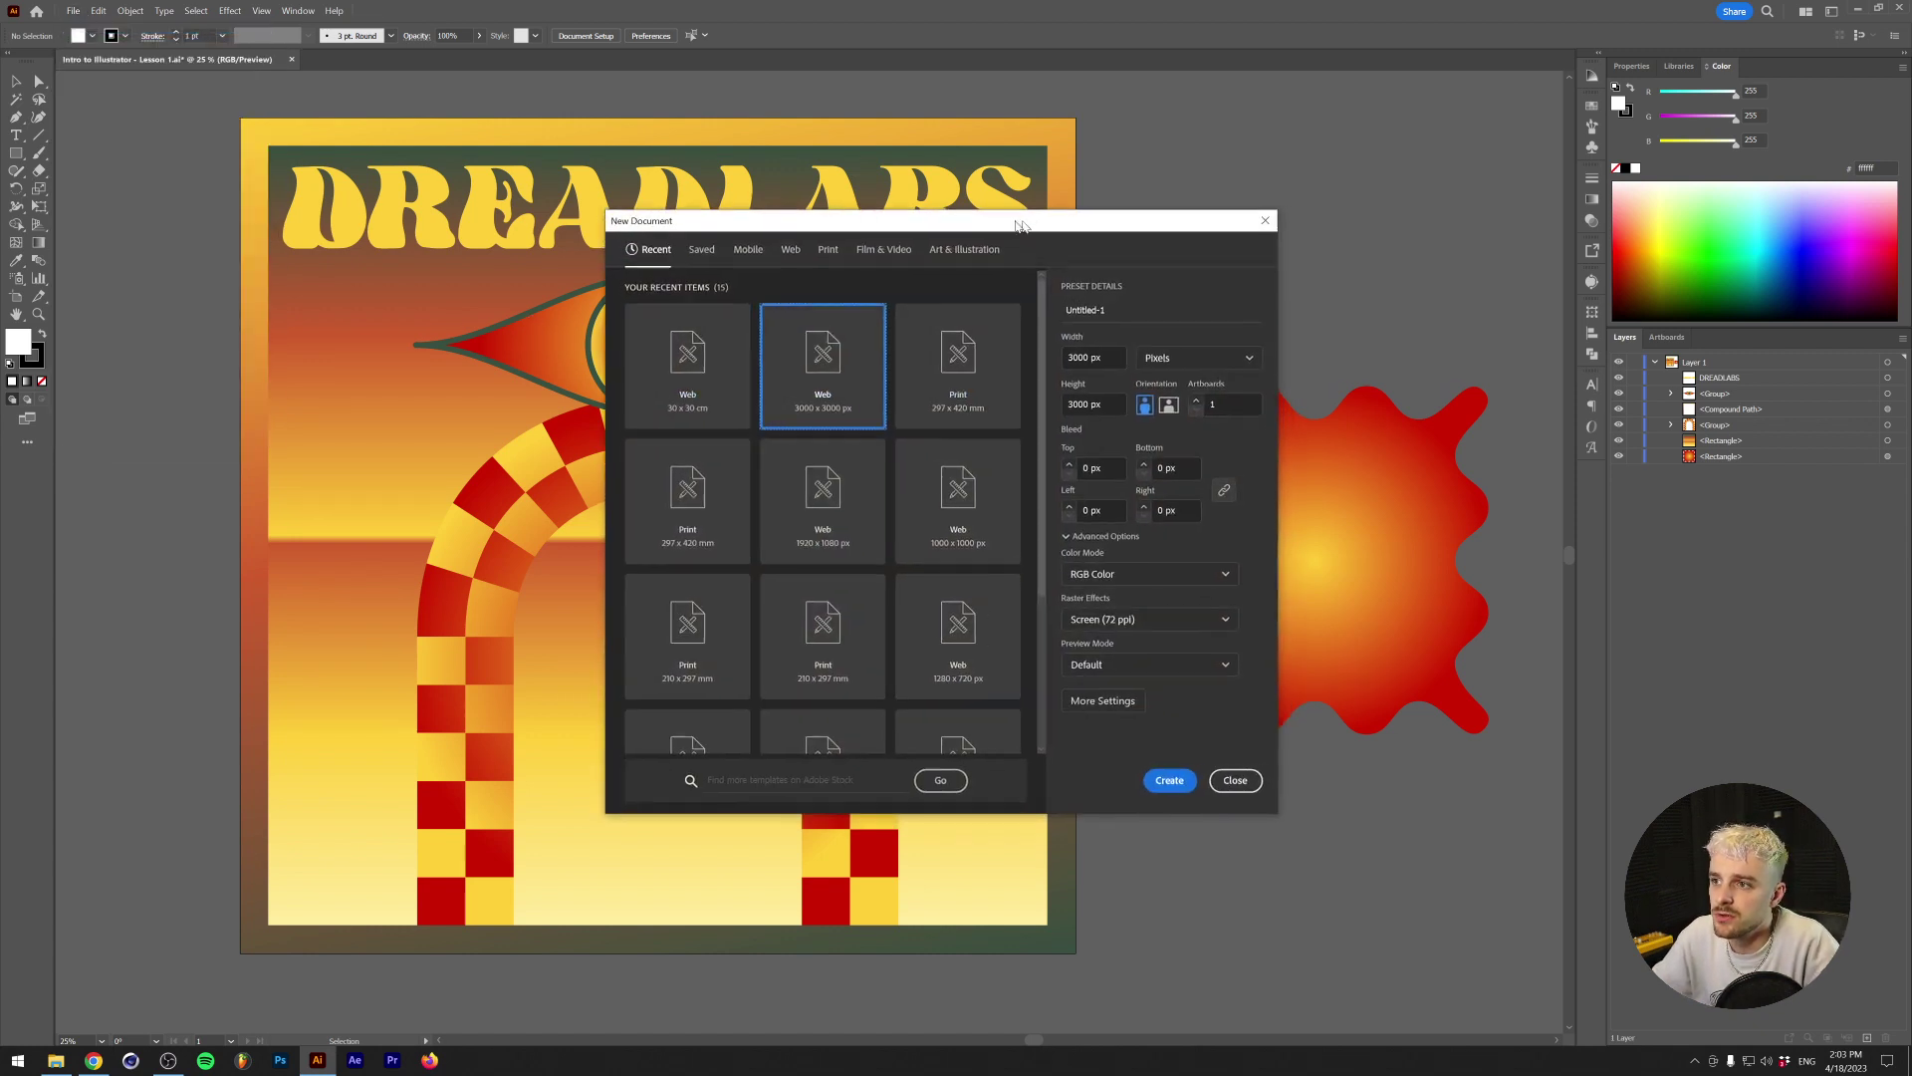
drag(1036, 235, 648, 257)
click(716, 395)
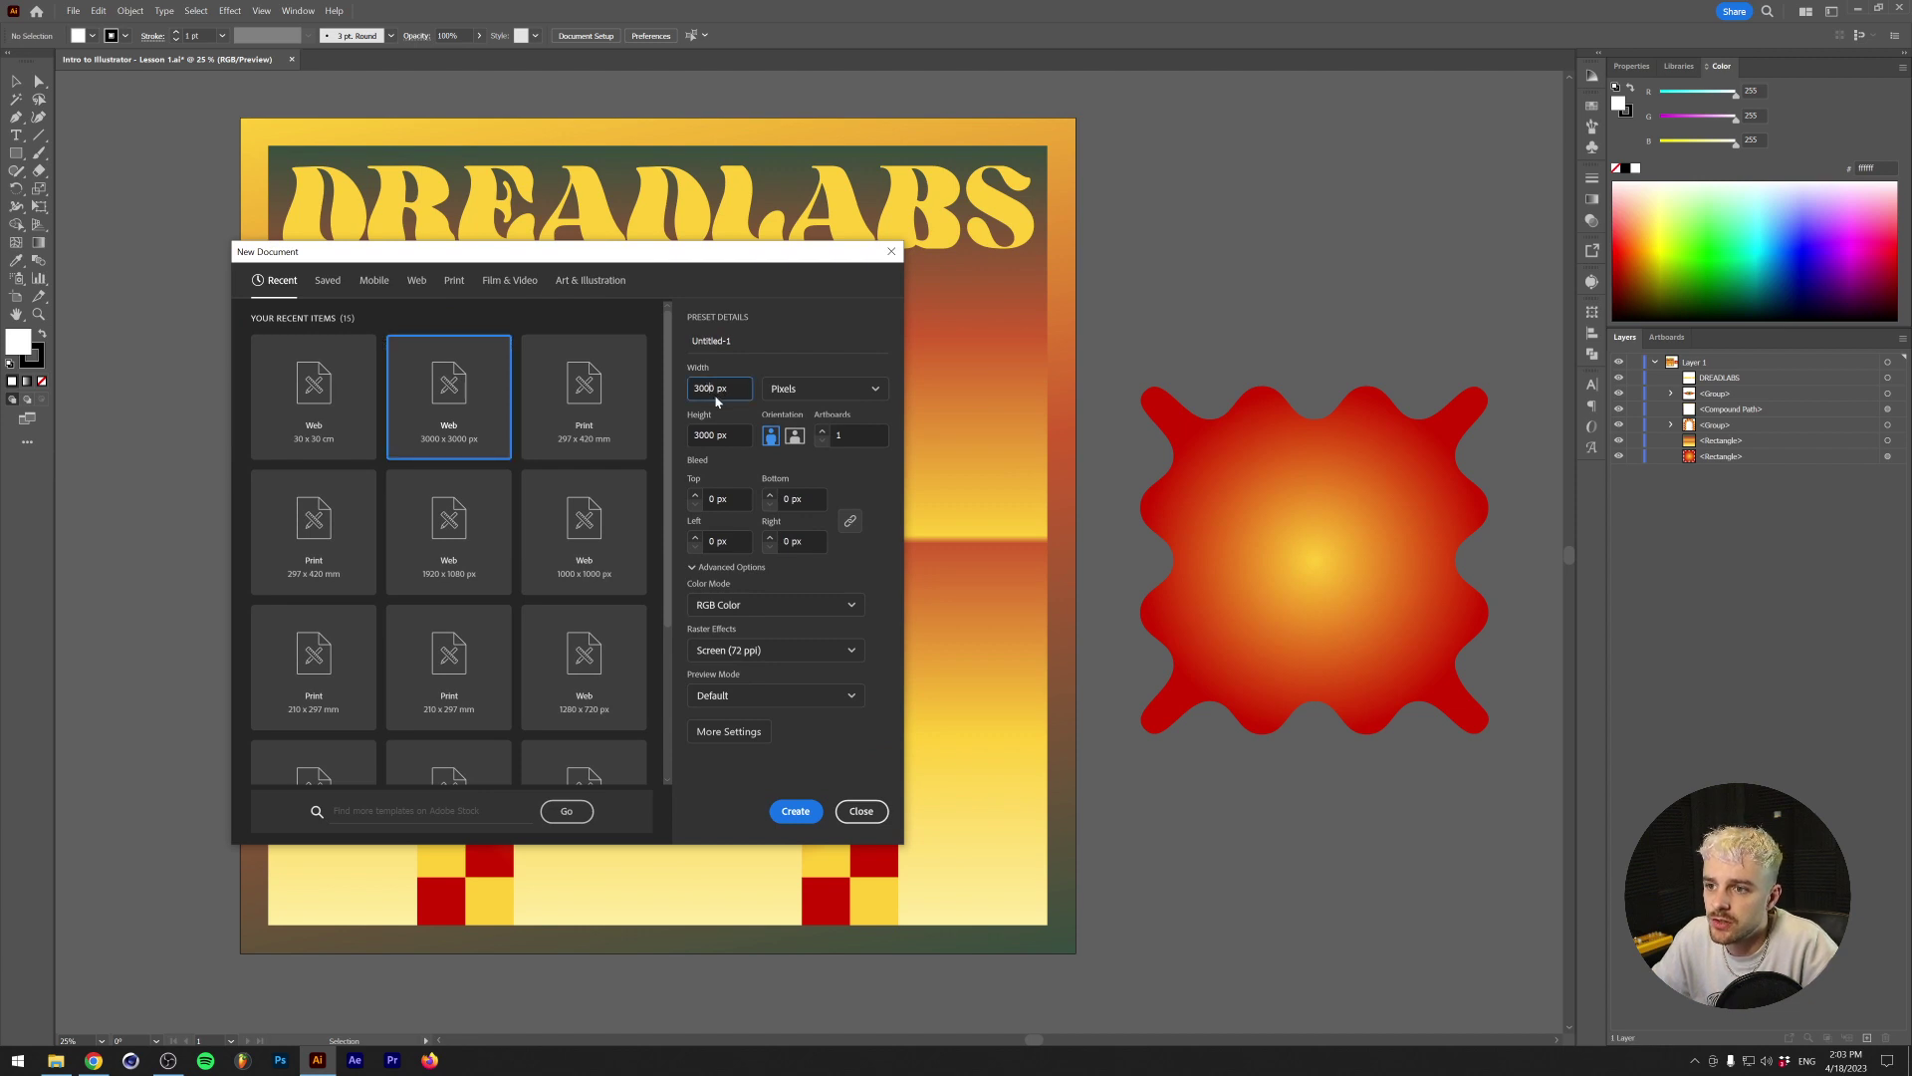
click(704, 435)
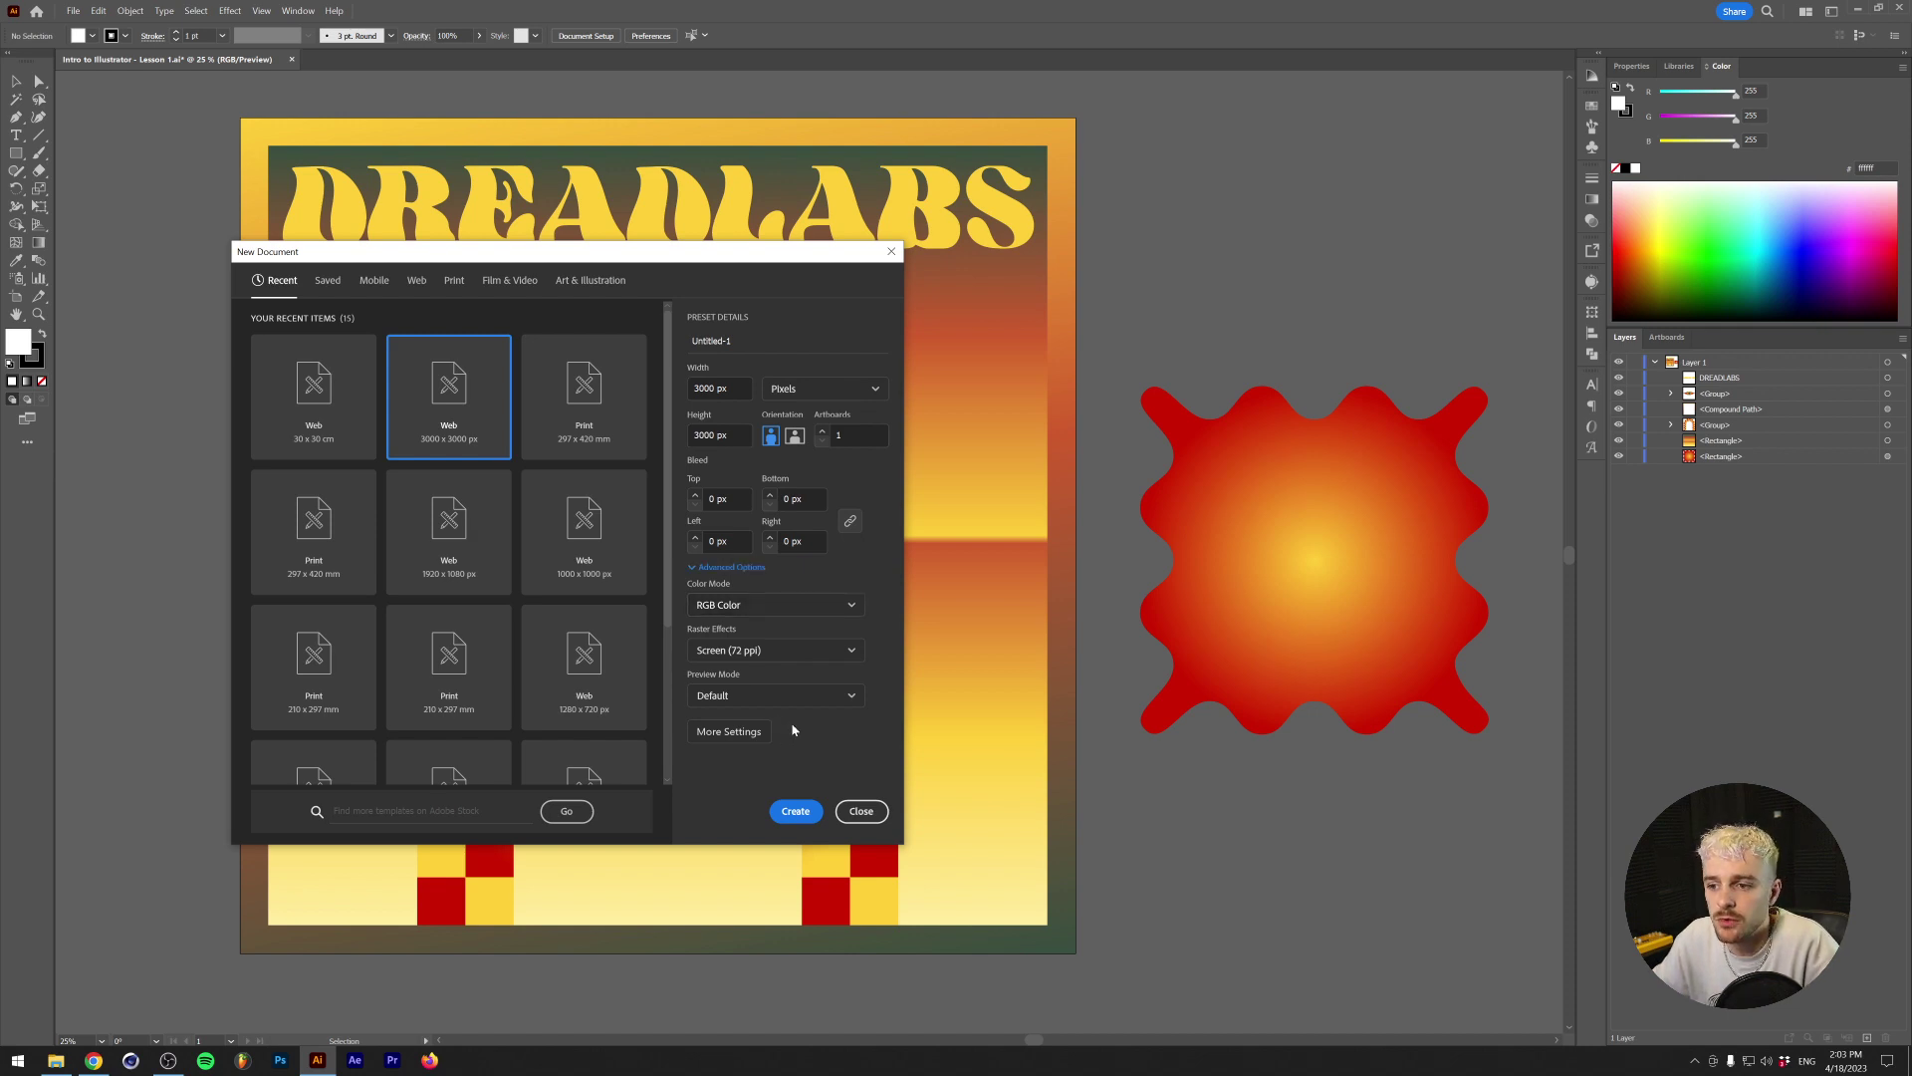
click(792, 812)
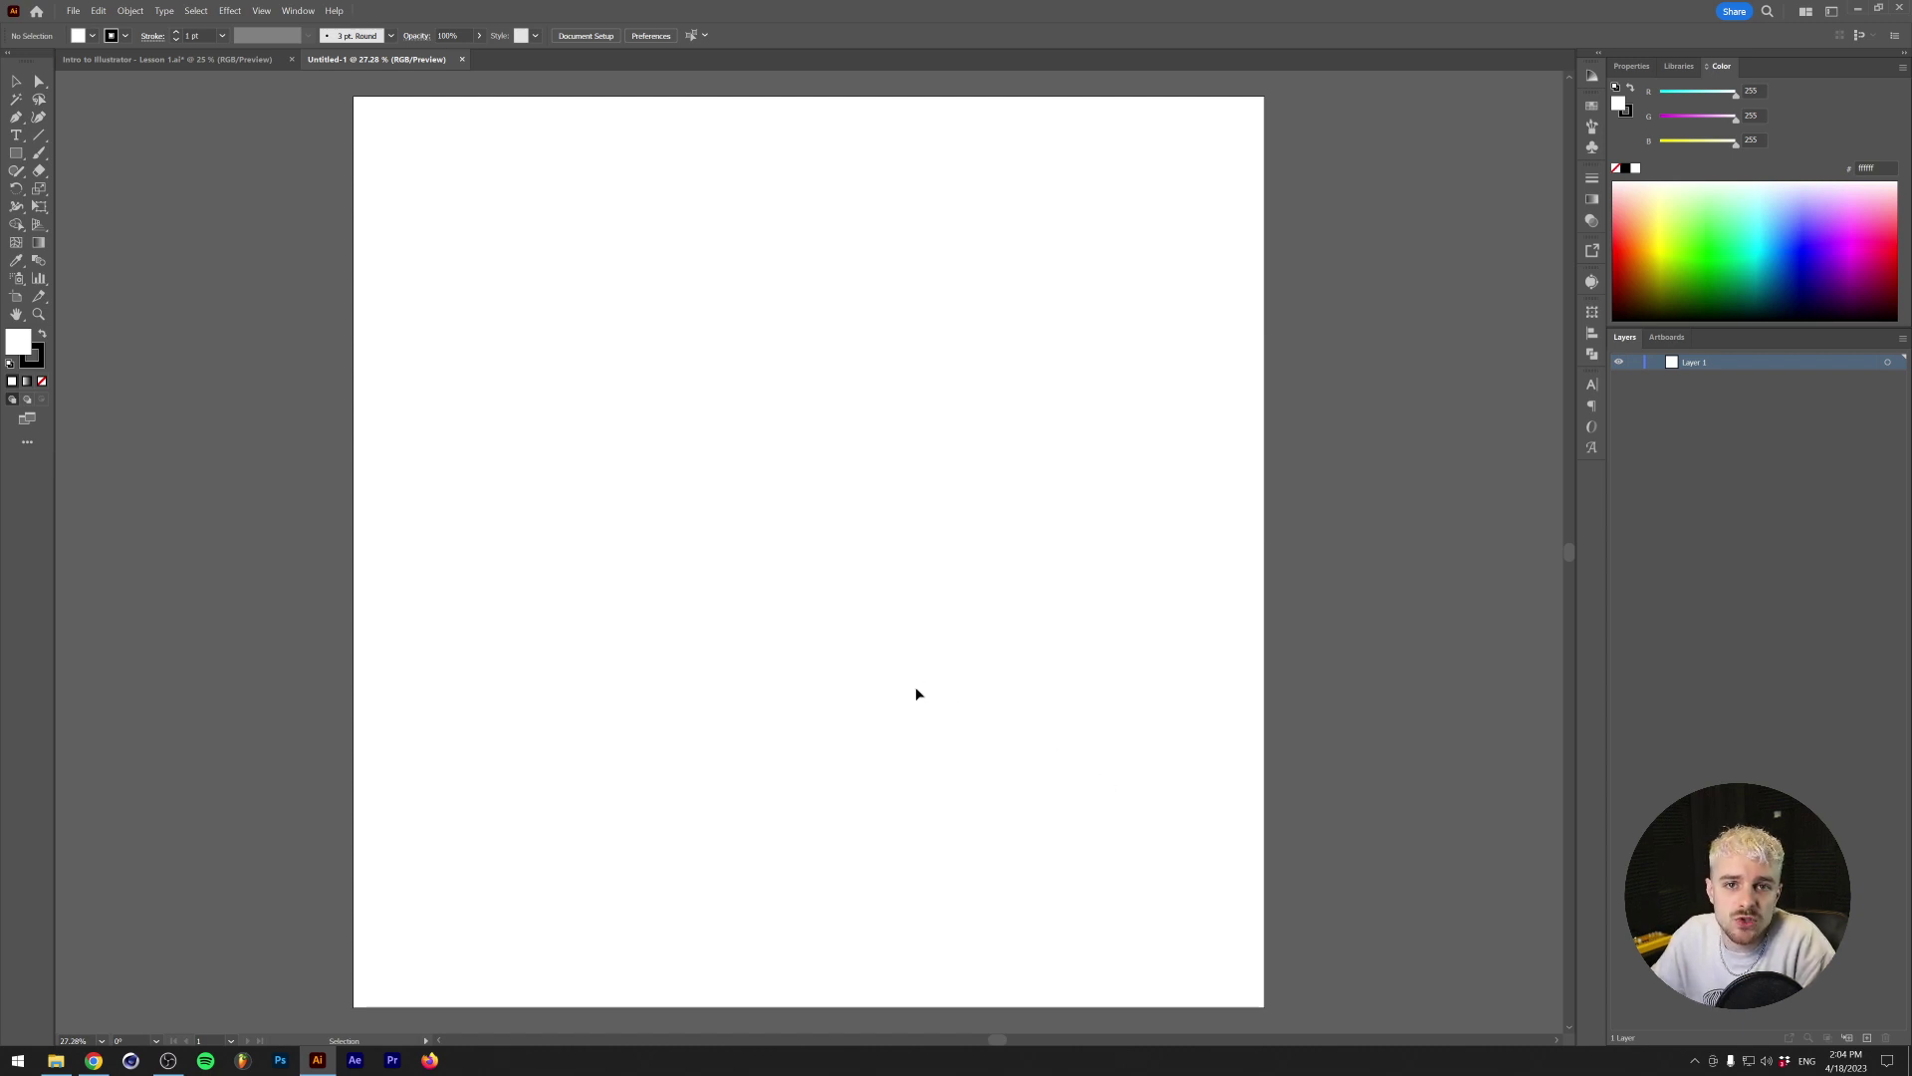
Draw three overlapping rectangles on the artboard, the last one about 1215 px wide and 1015 px high
key(m)
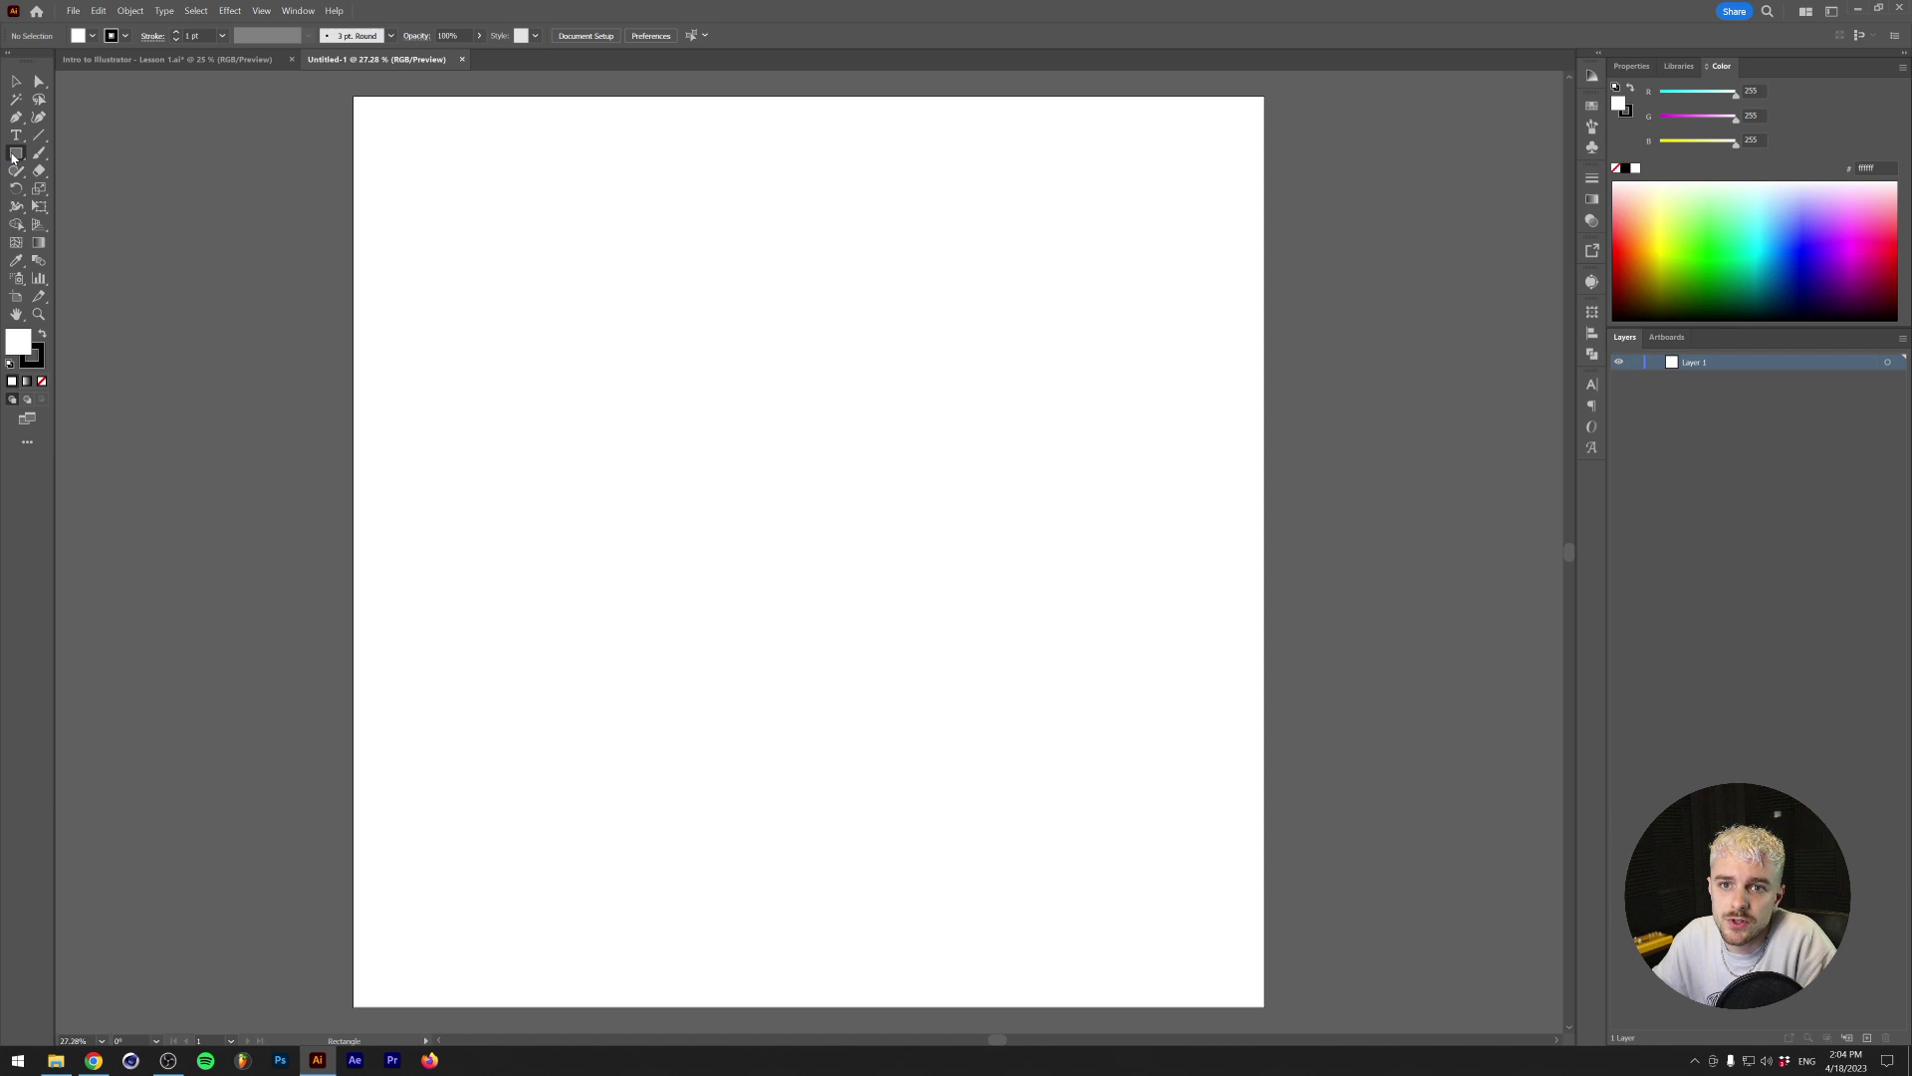
drag(450, 209, 707, 449)
drag(945, 340, 568, 533)
drag(631, 701, 1001, 393)
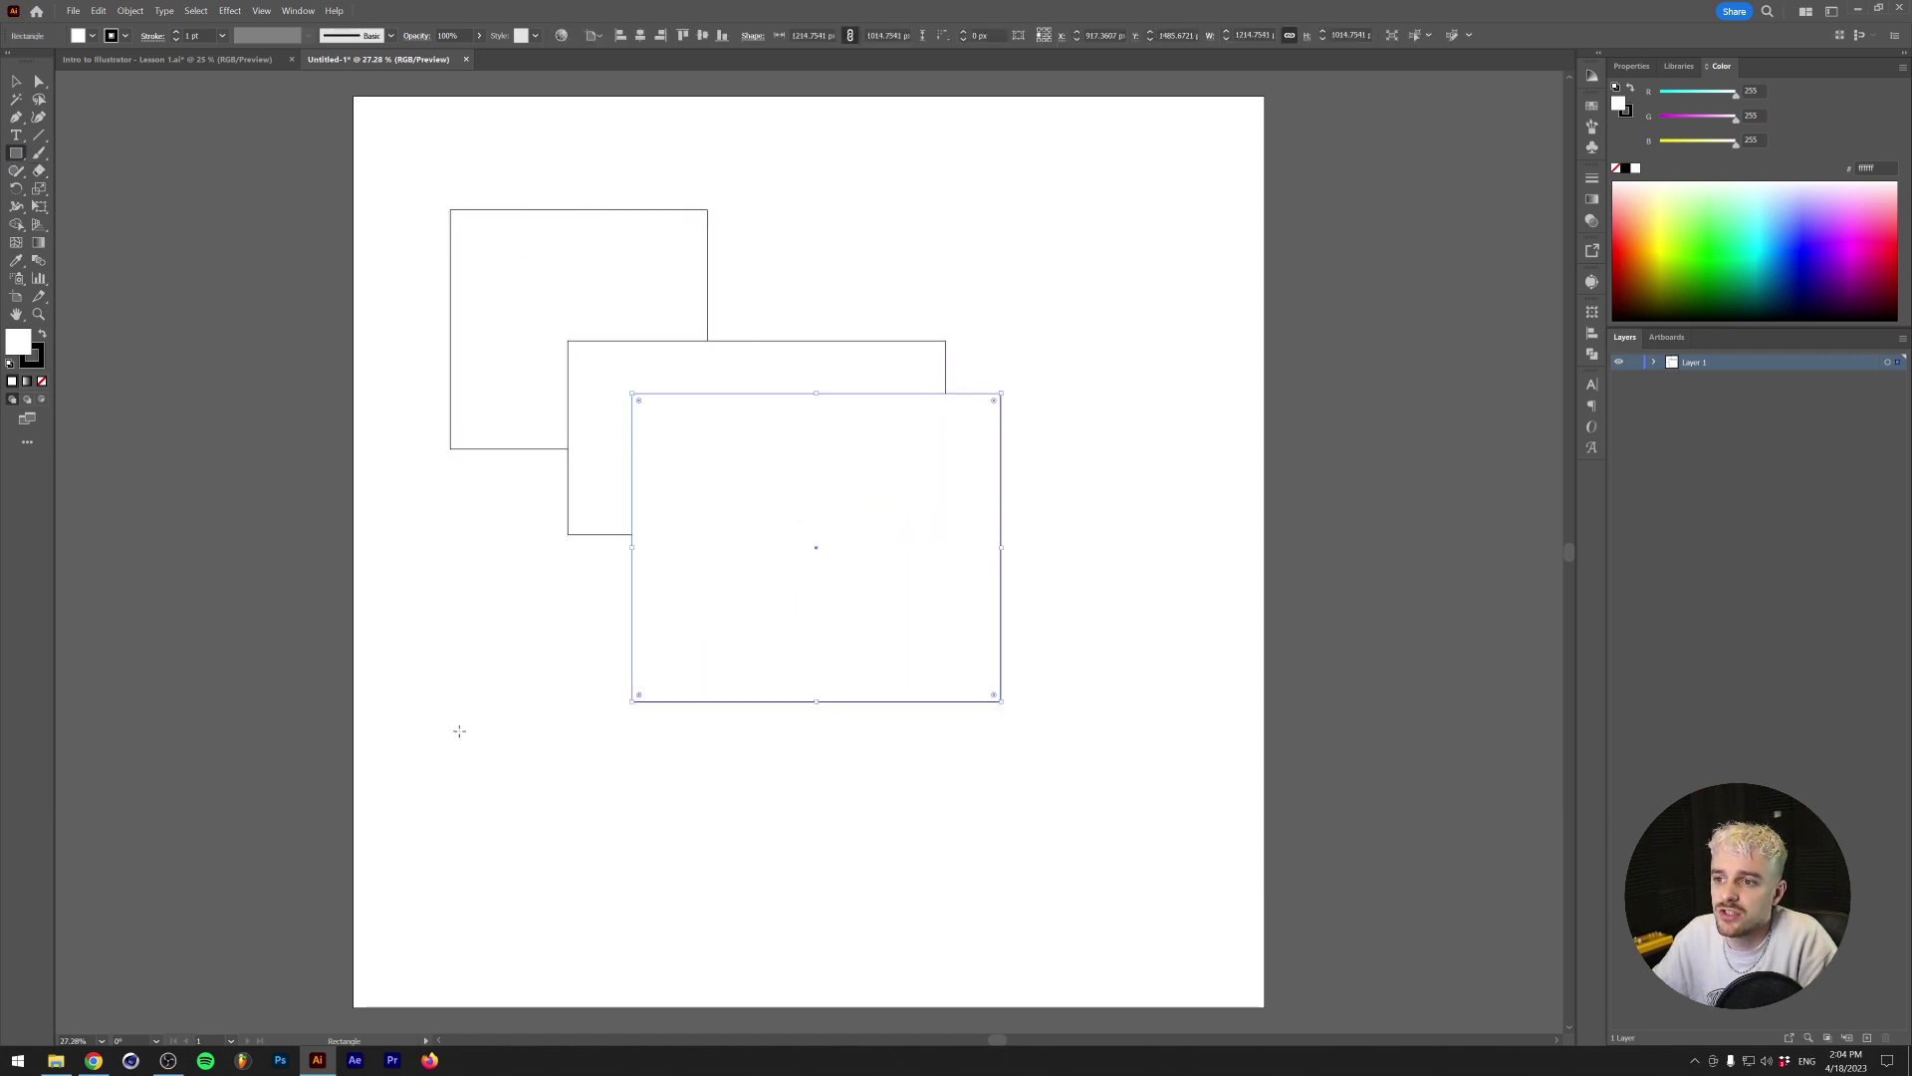
Draw two overlapping ellipses over the rectangles, about 938 x 849 px and about 1441 x 1272 px
click(17, 157)
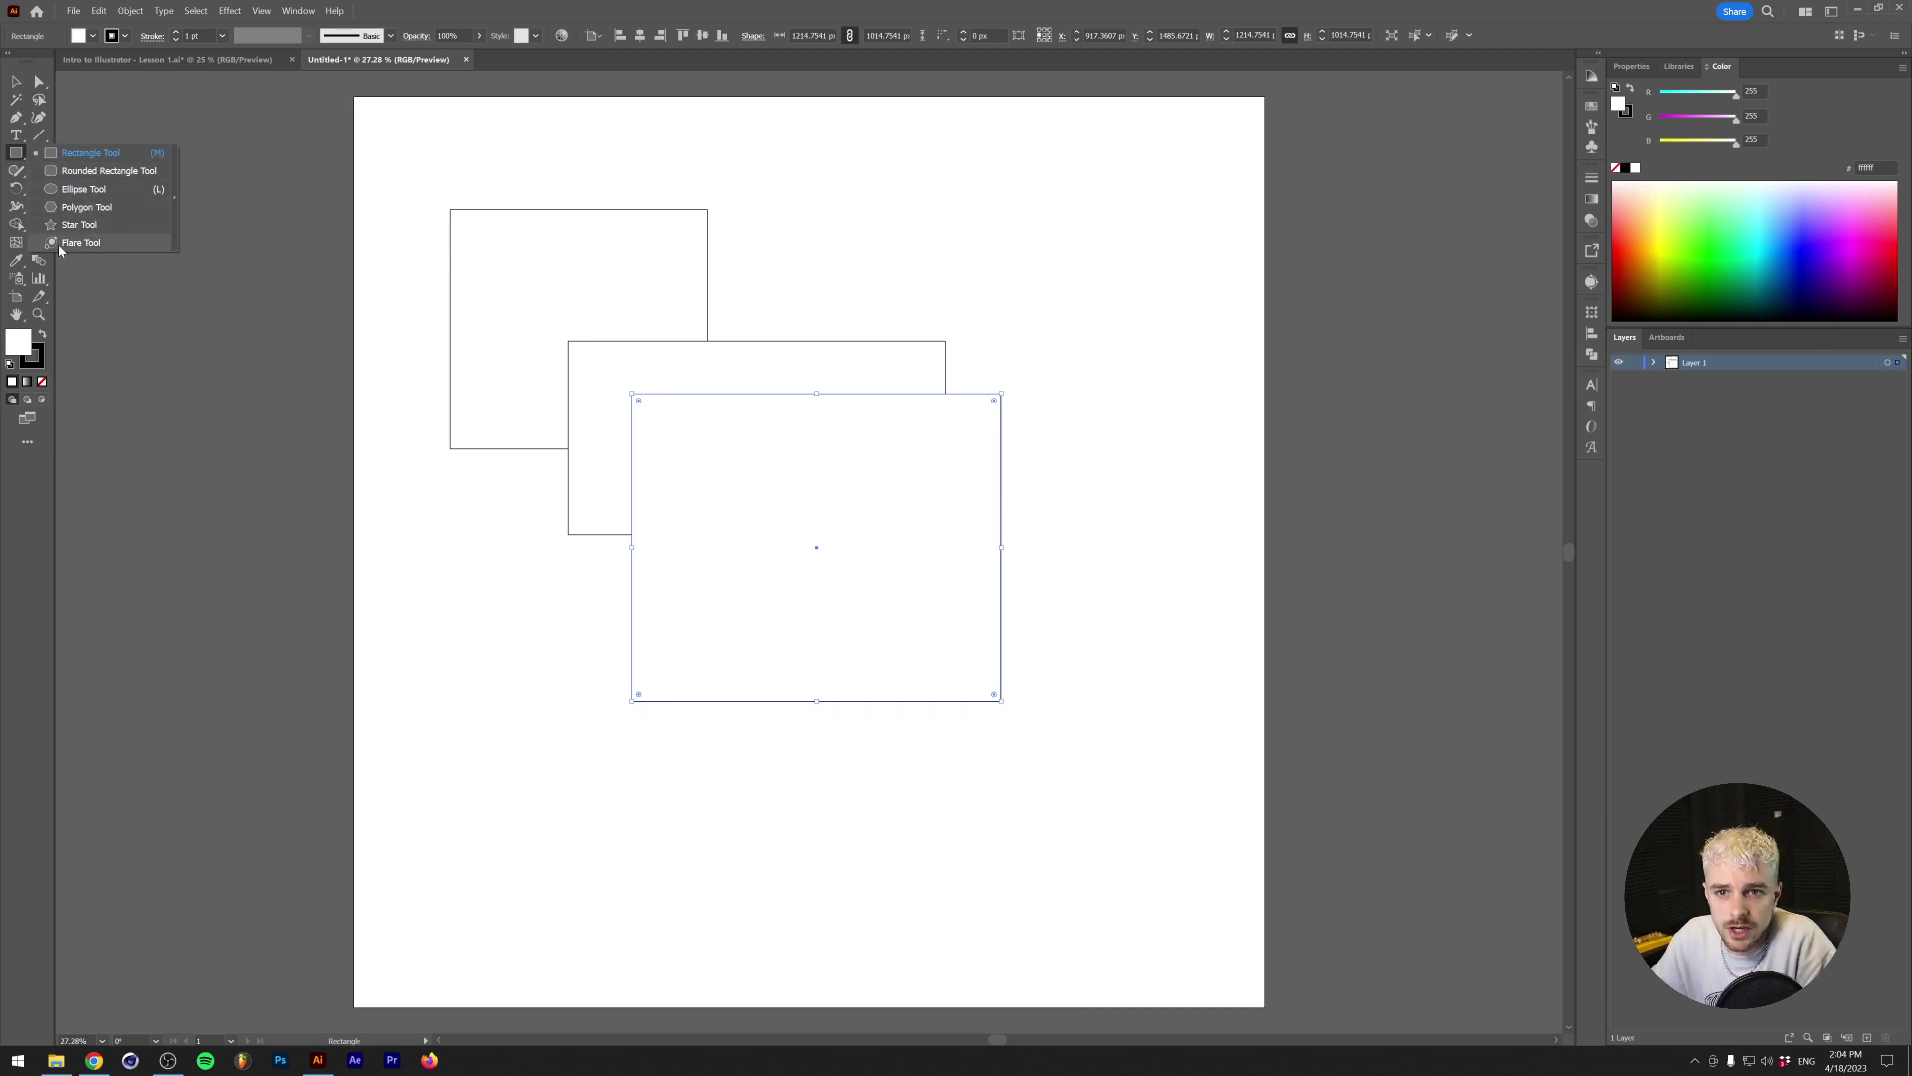
click(84, 190)
drag(475, 173, 756, 431)
mouse_move(1066, 266)
mouse_down()
mouse_move(996, 348)
mouse_move(628, 652)
mouse_up()
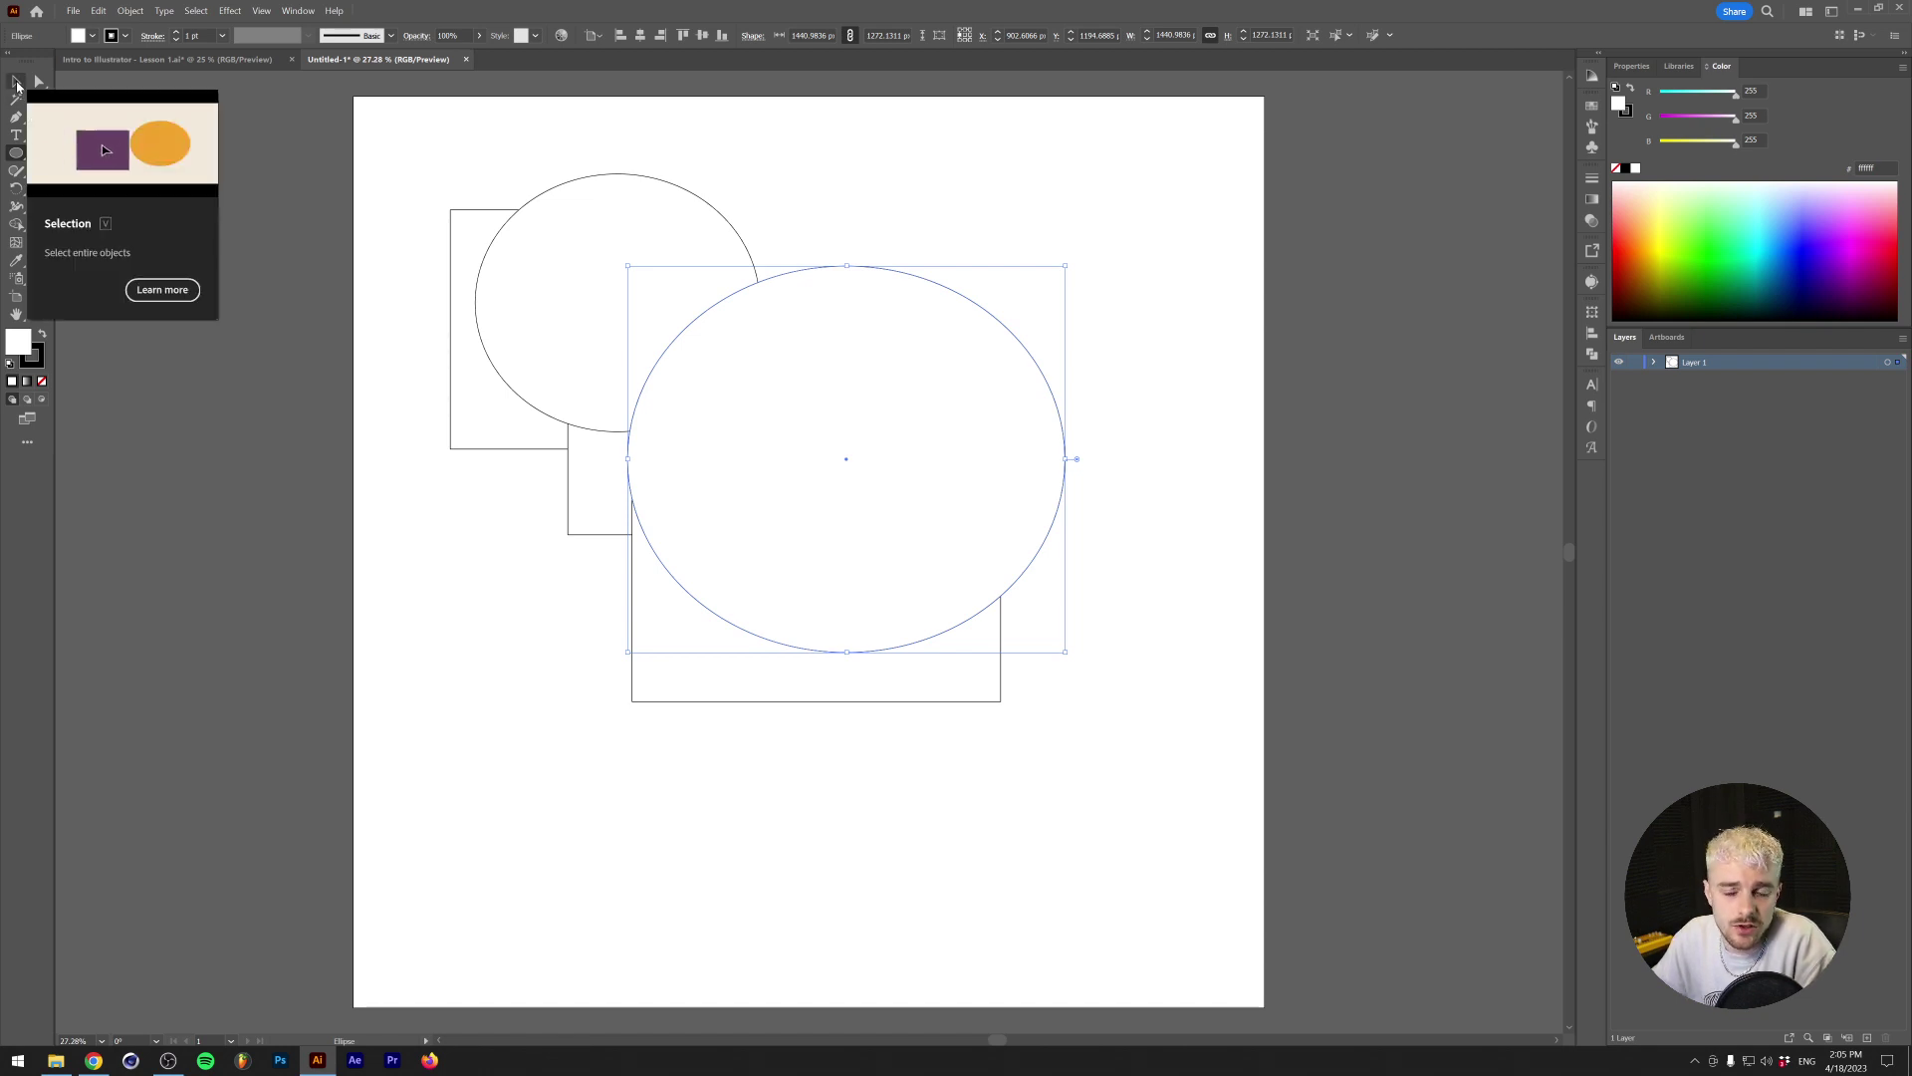
Move the smaller ellipse sideways so it overlaps more of the larger one, and delete all the shapes from the artboard
click(17, 86)
click(593, 260)
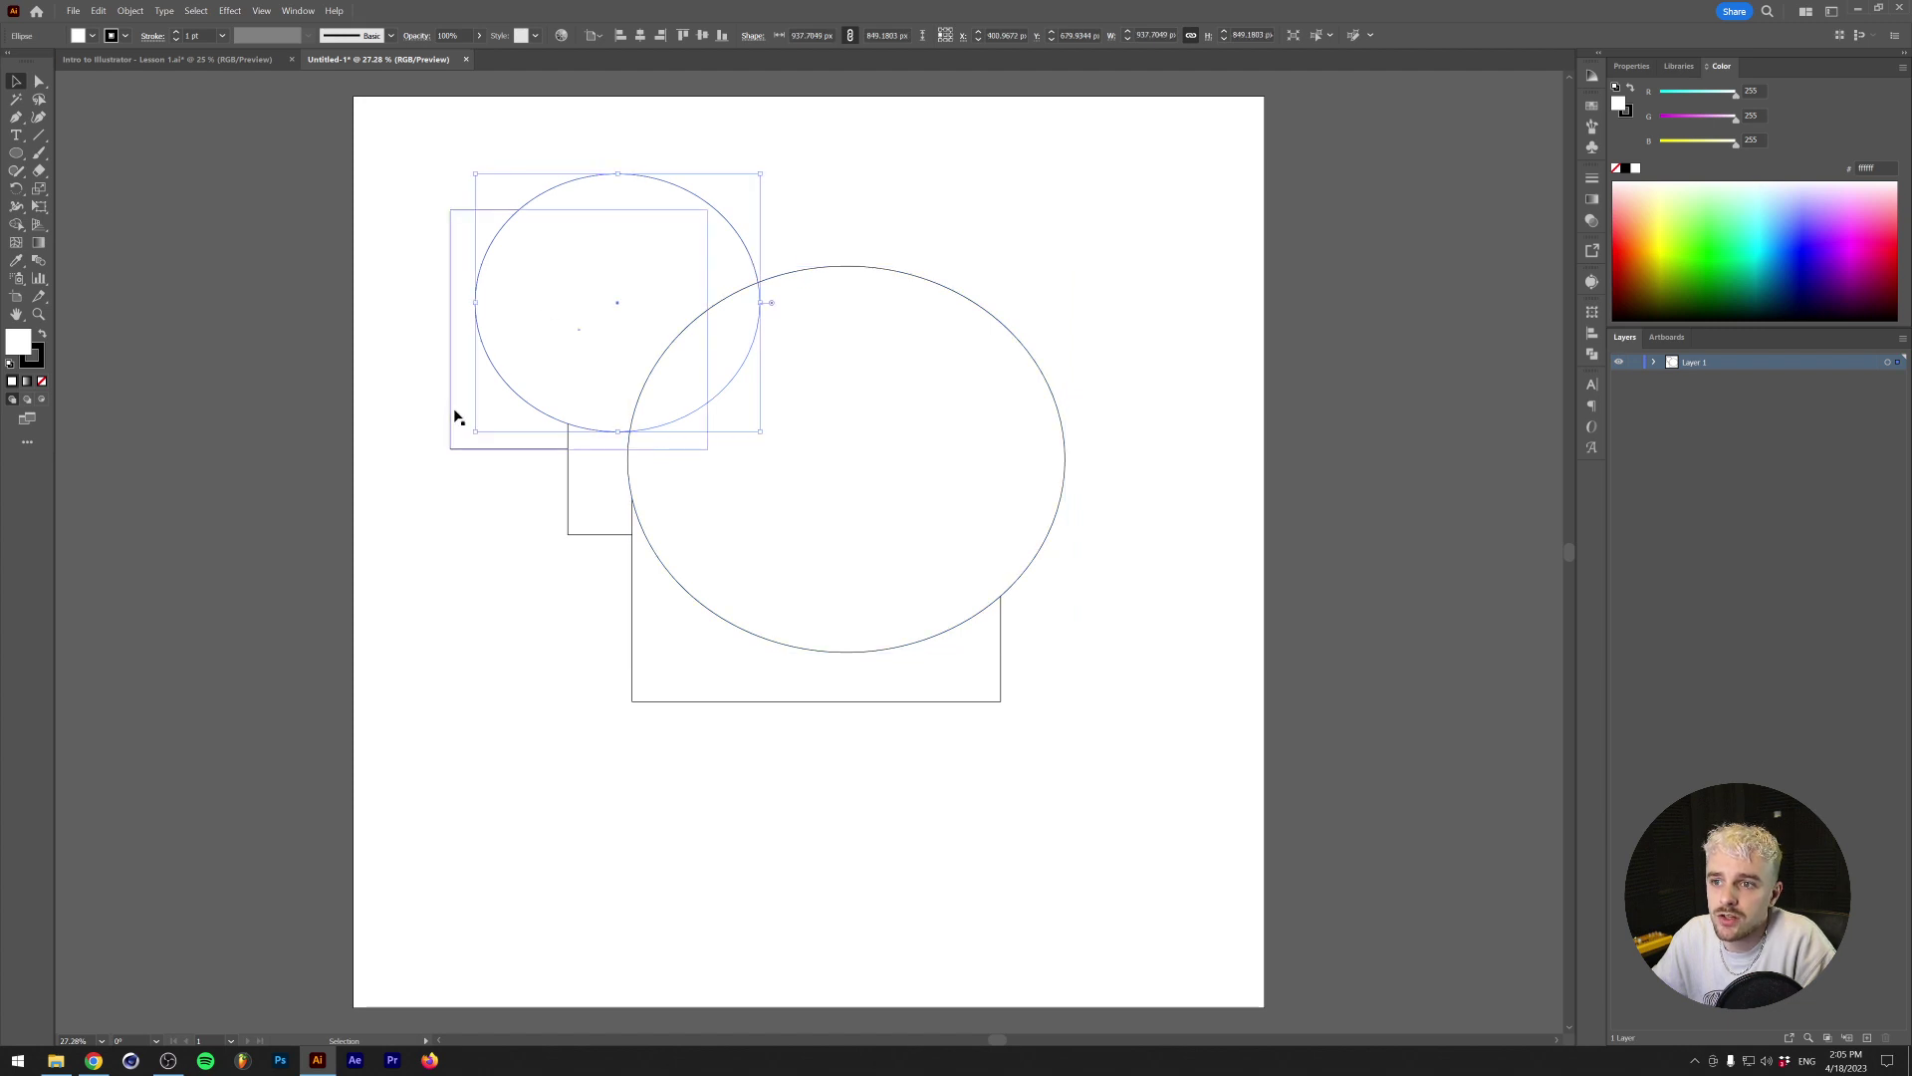
drag(594, 260, 700, 259)
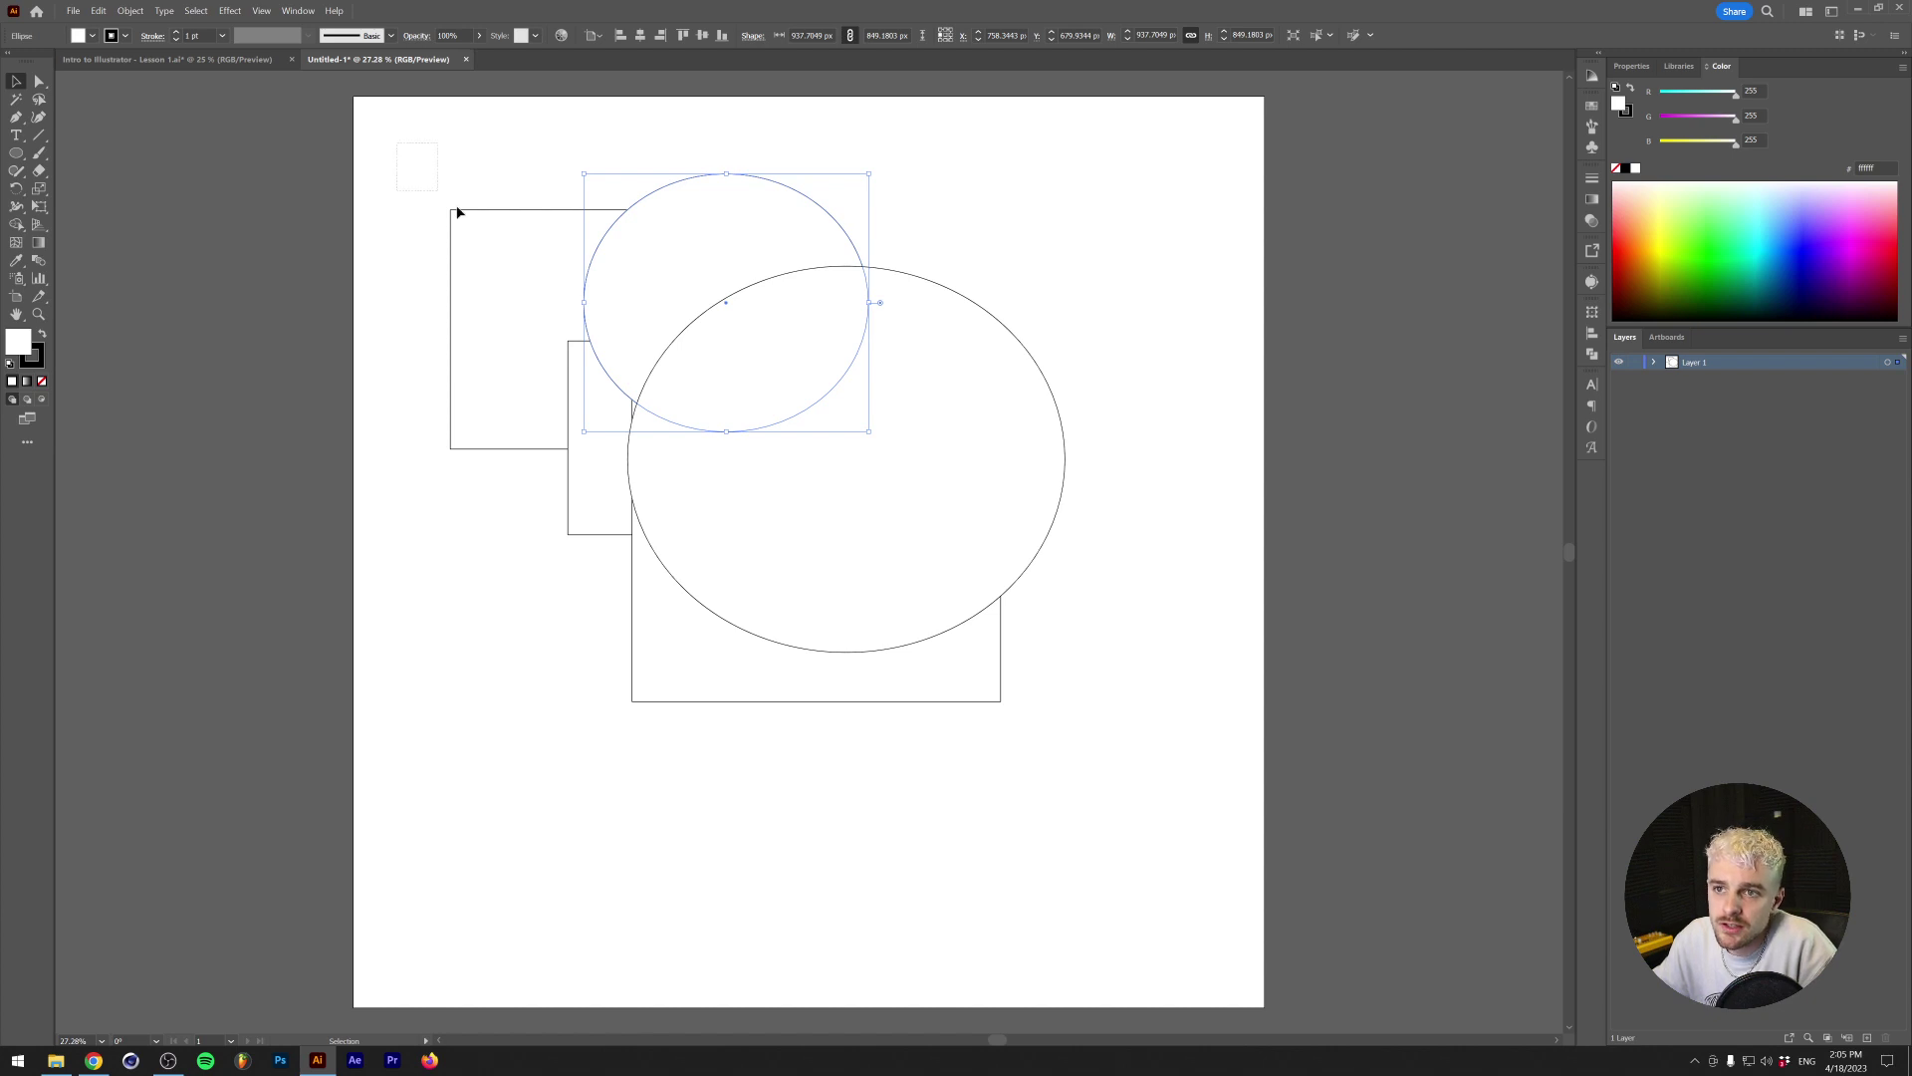
key(ctrl+a)
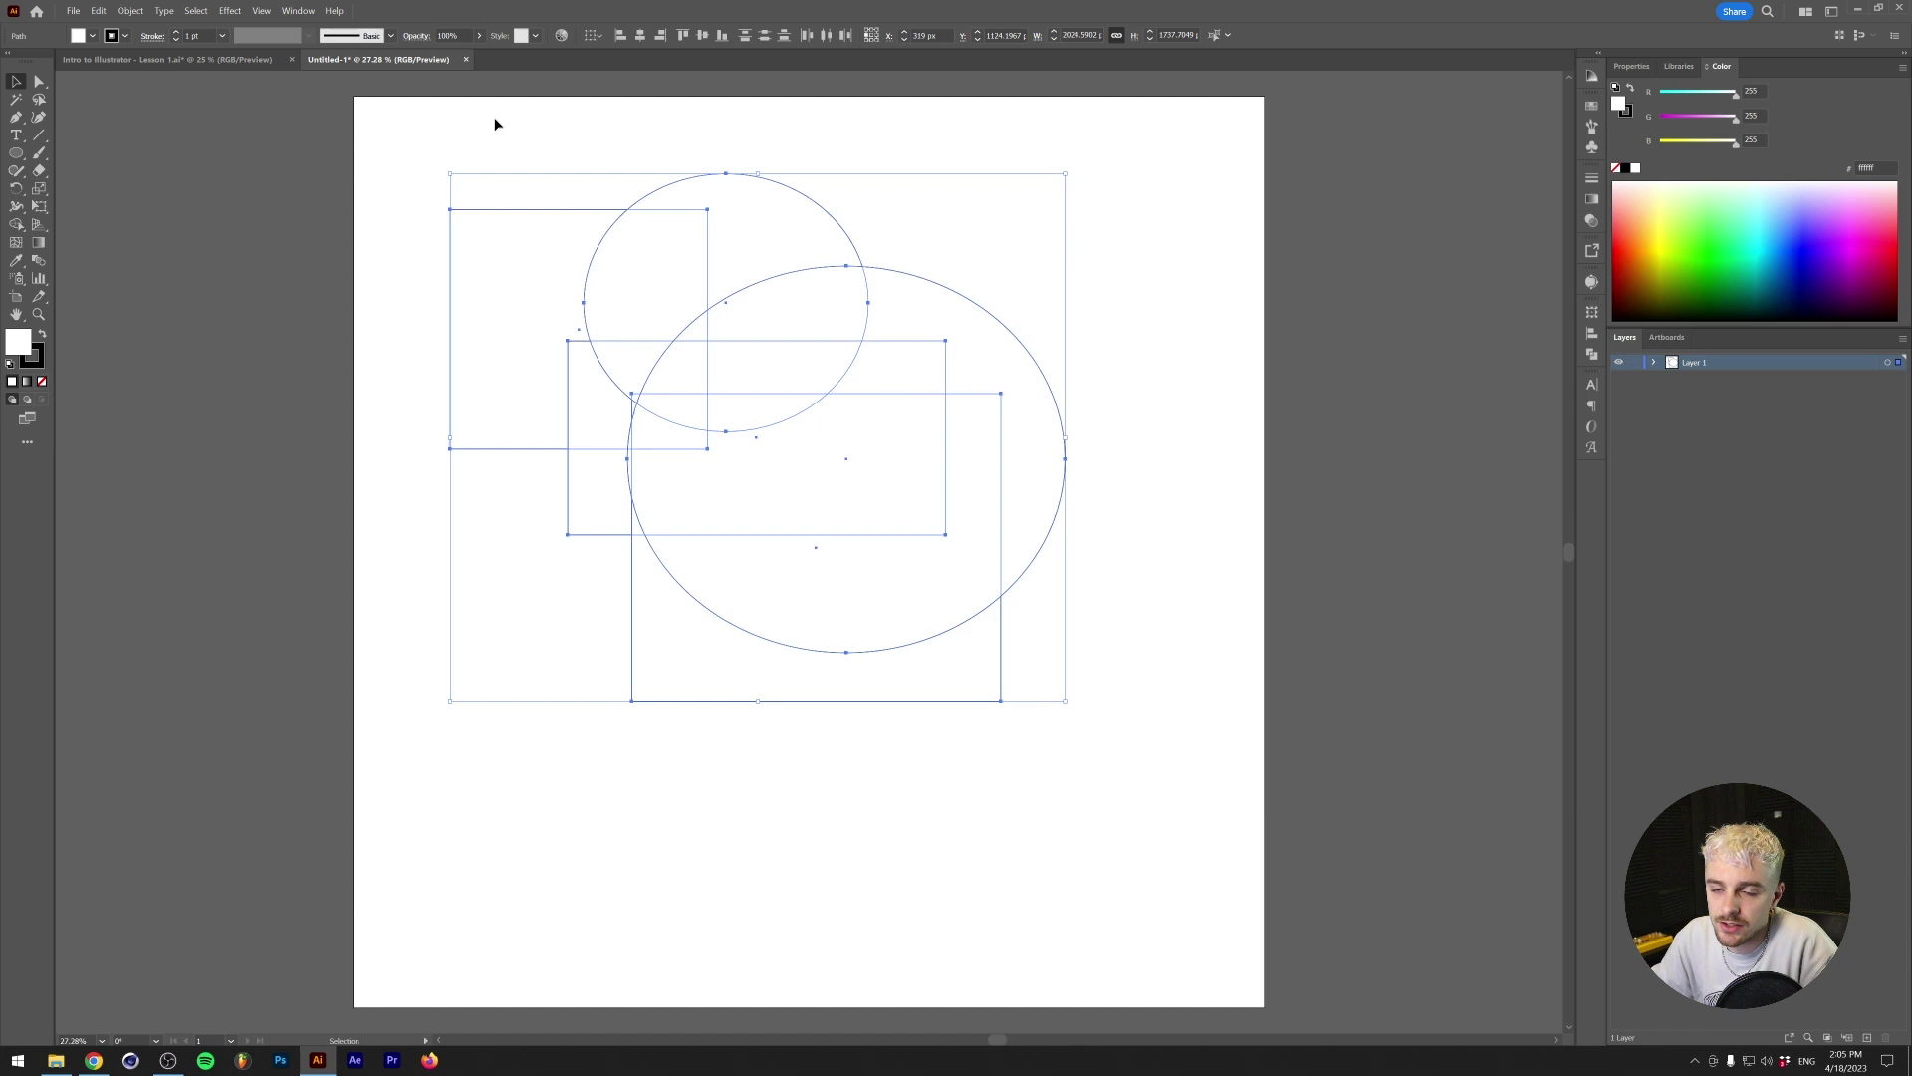
key(Delete)
Create a rectangle with an exact width and height of 2000 px each
click(14, 152)
drag(14, 152, 90, 159)
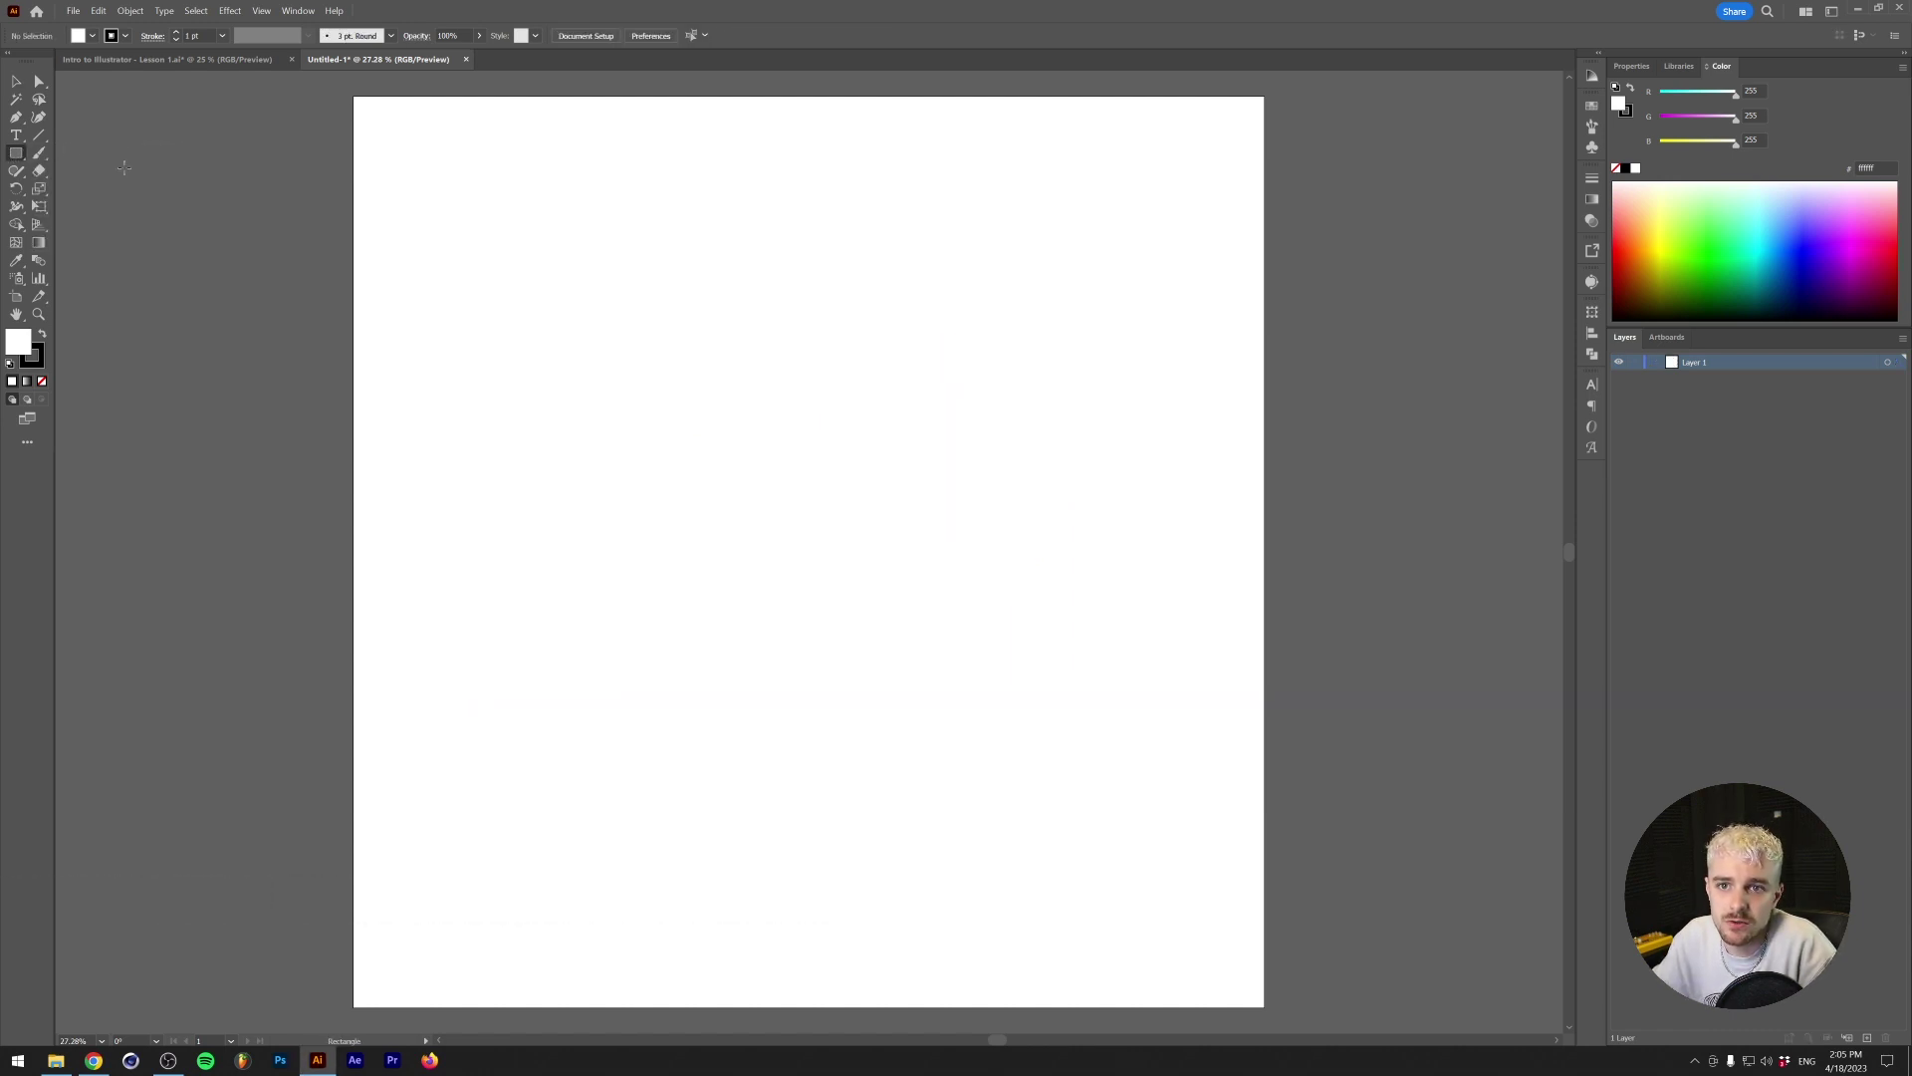
click(754, 377)
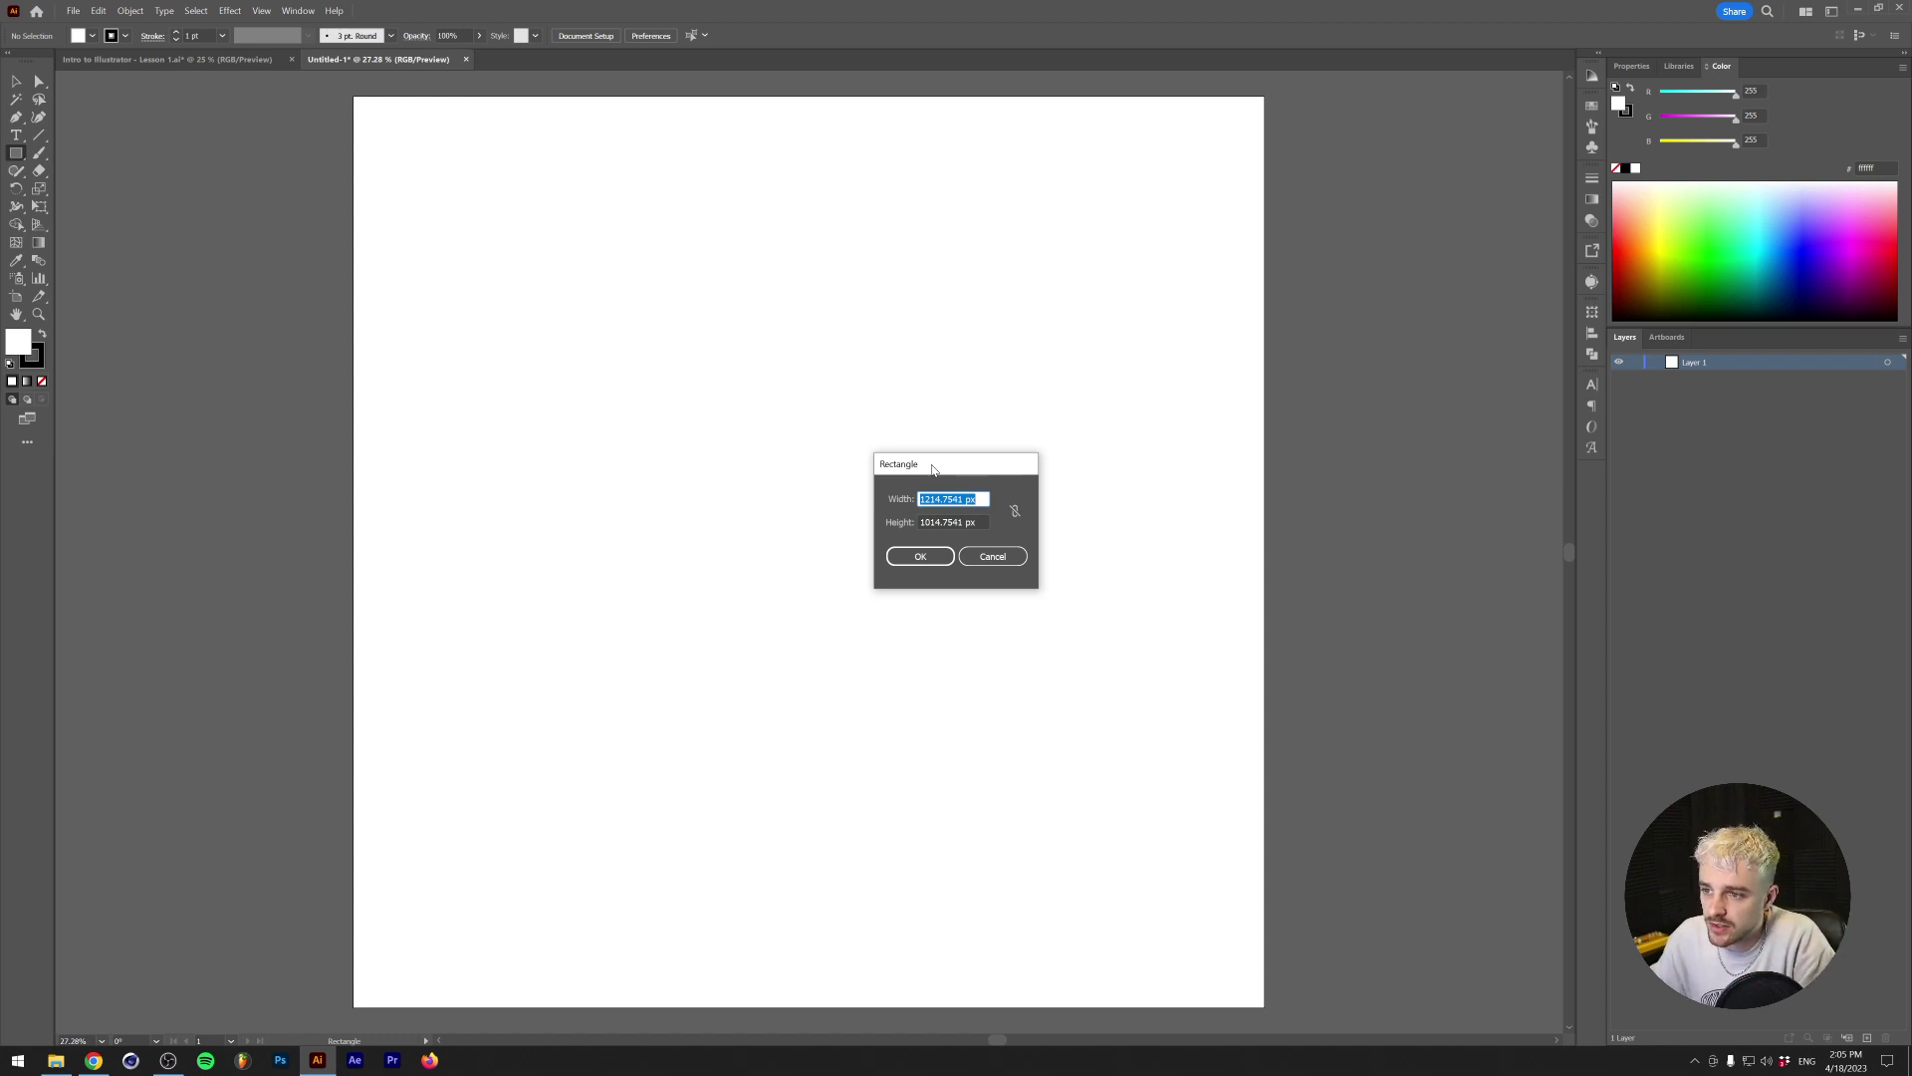
text(2000)
key(Tab)
text(2000)
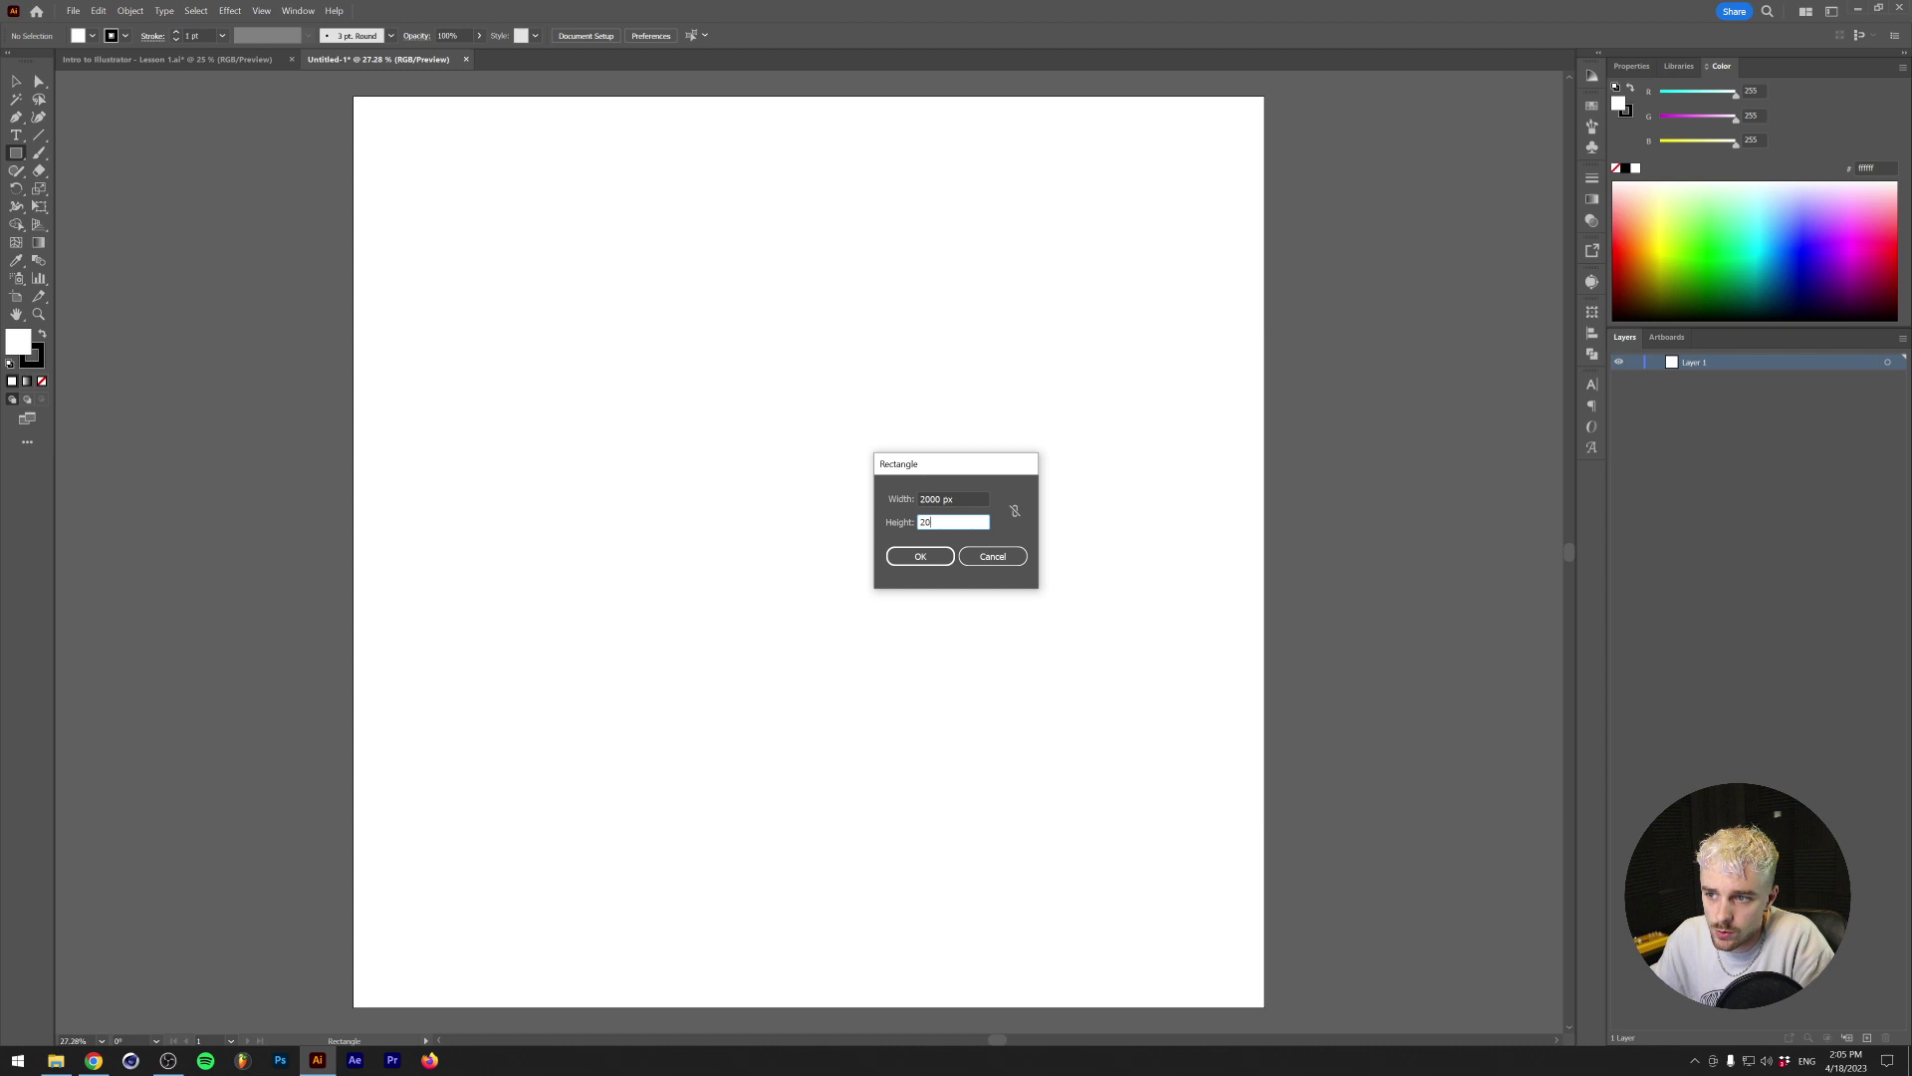
key(Return)
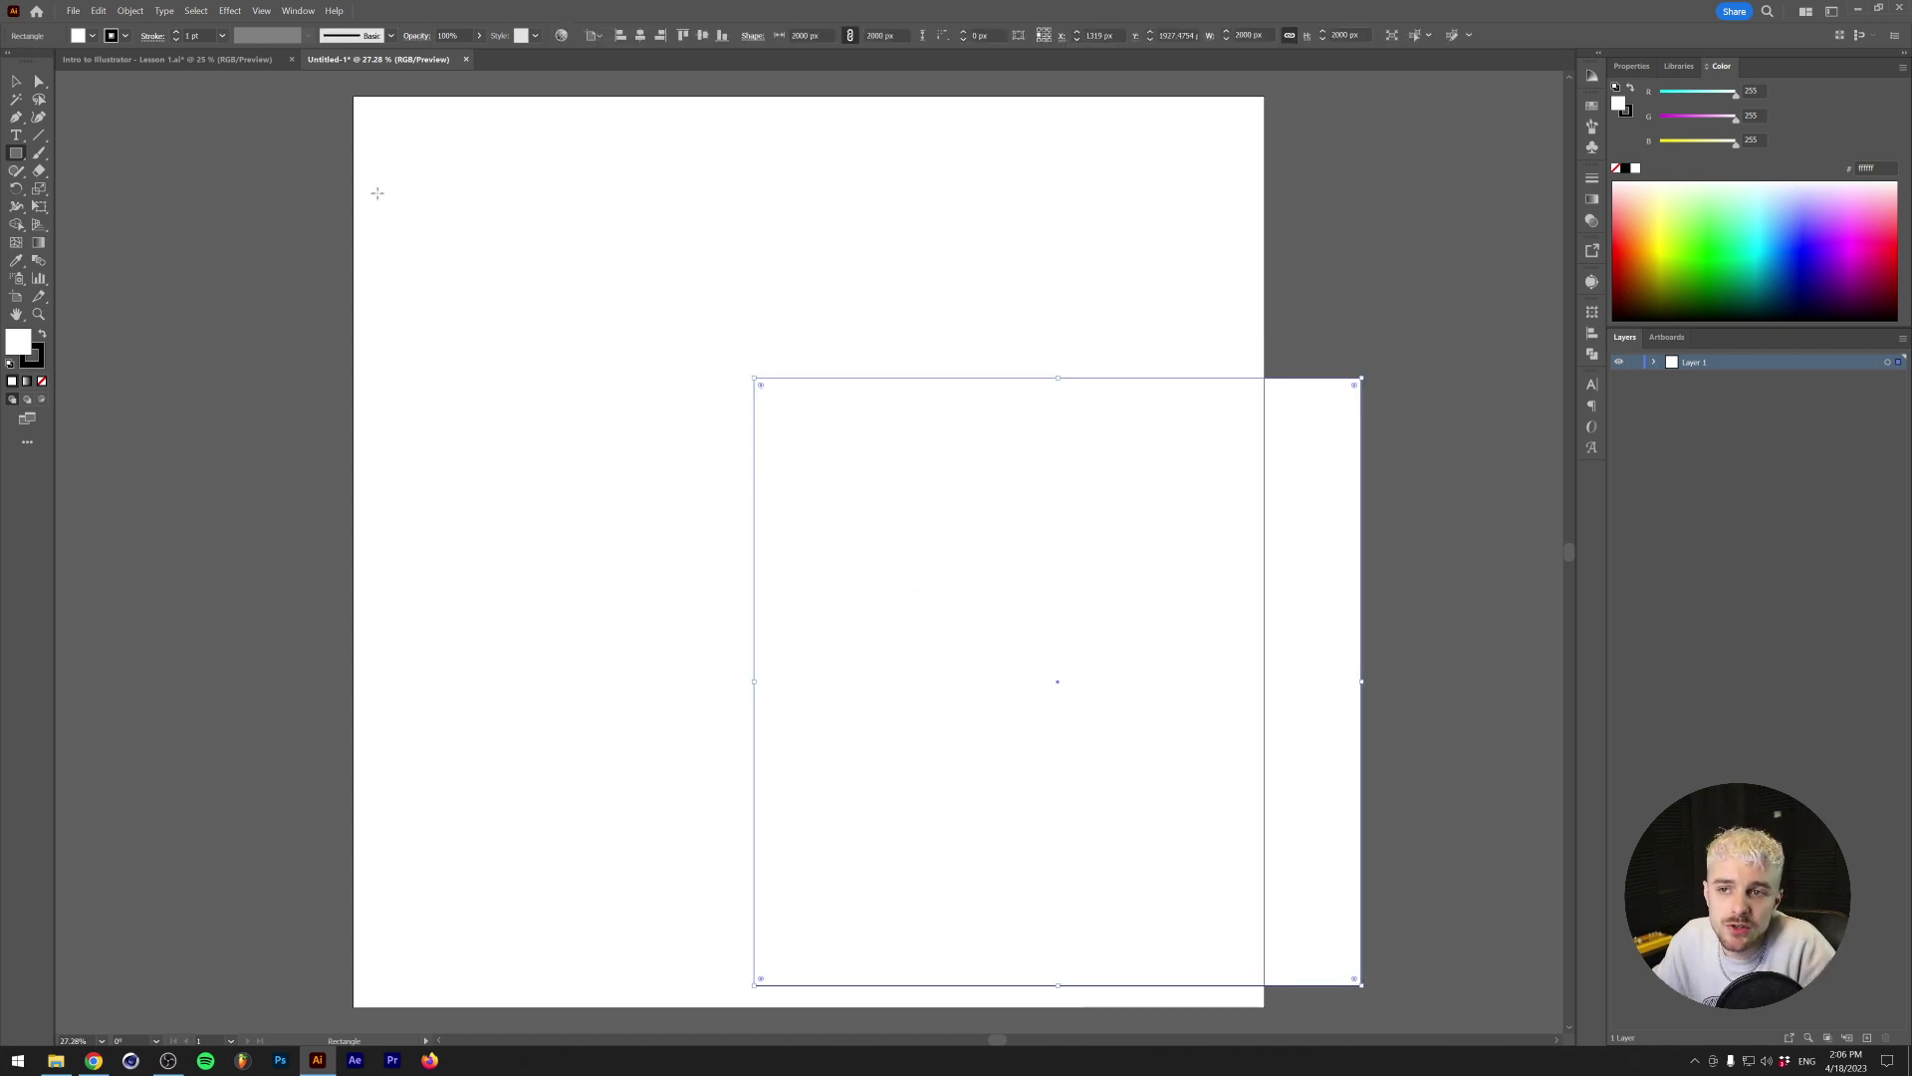
Draw a square about 1716 px wide near the artboard's upper left corner and another about 938 px wide, from its centre, below it
drag(401, 160, 971, 528)
mouse_move(528, 773)
mouse_down()
mouse_move(645, 653)
mouse_move(816, 398)
mouse_move(823, 432)
mouse_move(759, 389)
mouse_move(828, 711)
mouse_move(683, 606)
mouse_move(554, 708)
mouse_move(687, 687)
mouse_move(672, 630)
mouse_move(512, 768)
mouse_move(772, 521)
mouse_move(803, 533)
mouse_move(645, 654)
mouse_move(702, 575)
mouse_move(672, 602)
mouse_move(735, 567)
mouse_move(642, 662)
mouse_move(782, 523)
mouse_move(669, 630)
mouse_up()
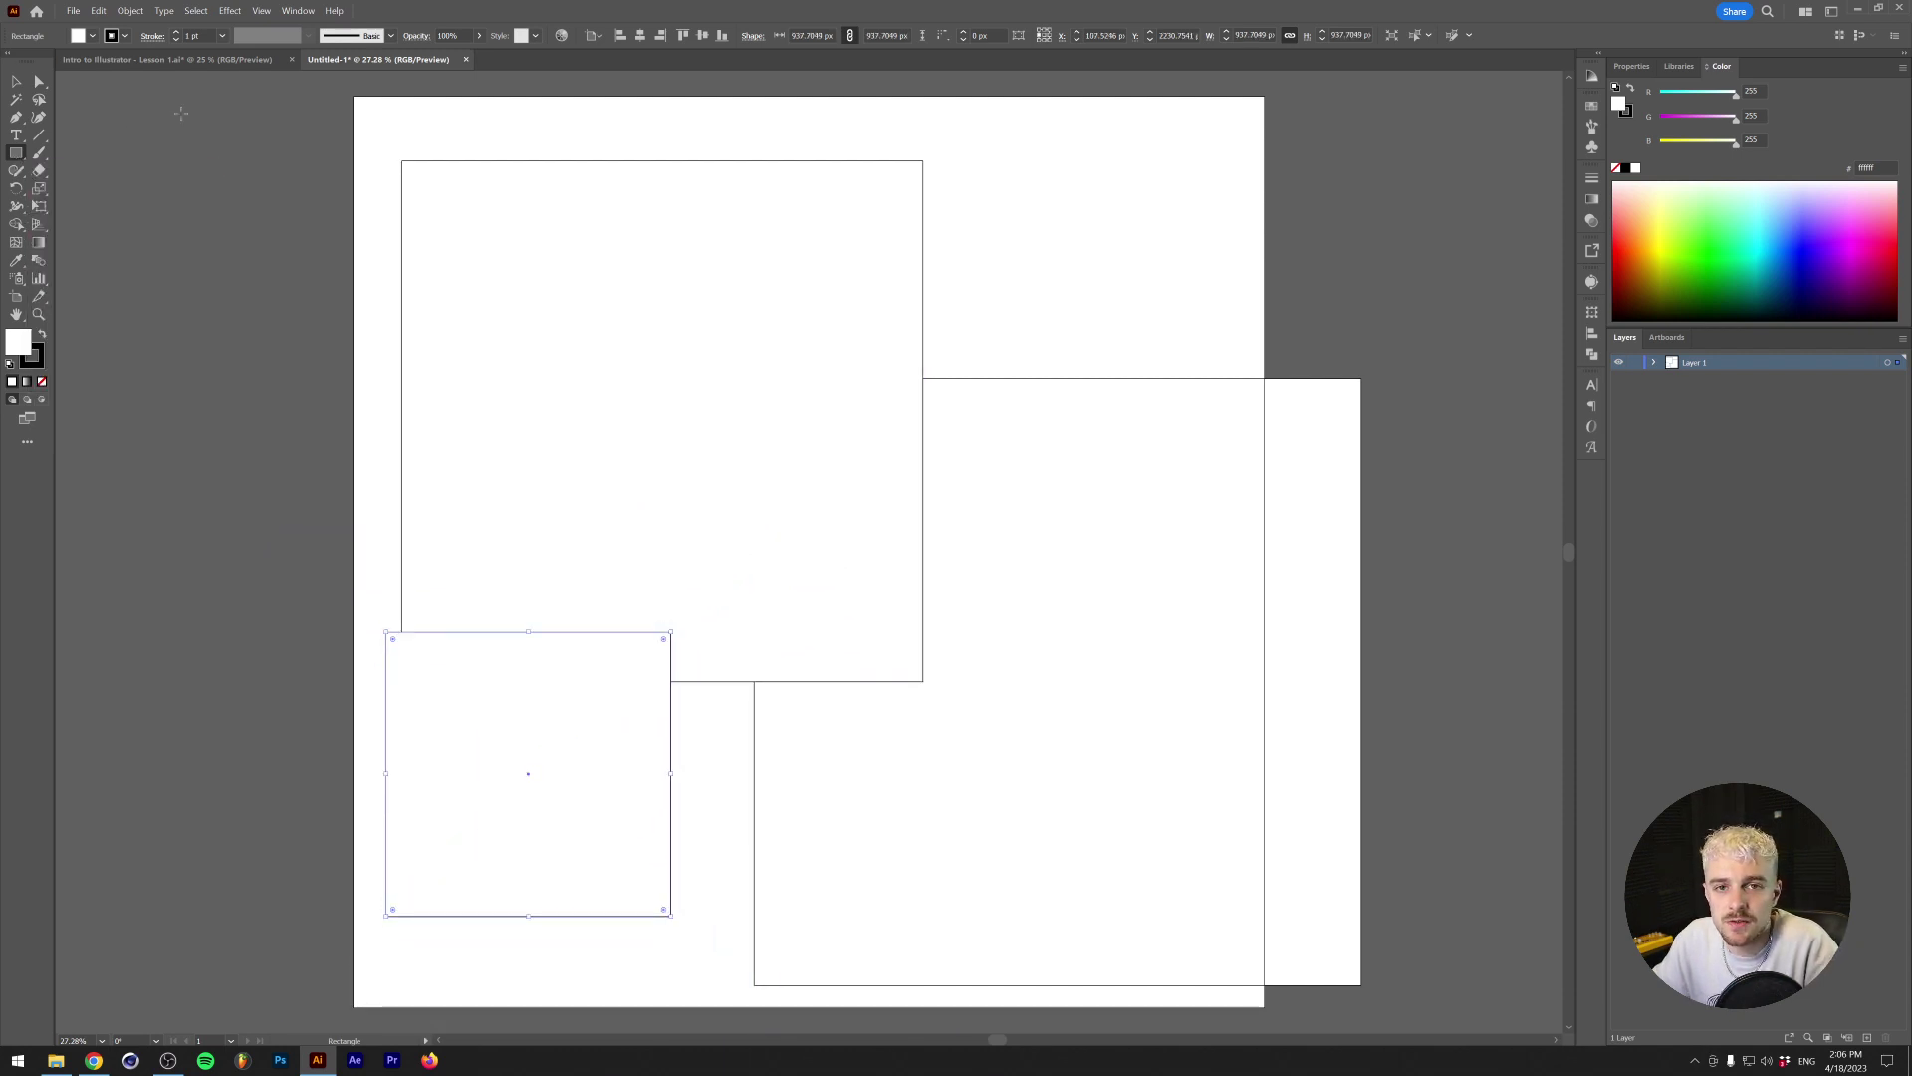
Draw a circle about 1716 px in diameter with the Ellipse tool, fitted corner to corner in the upper left square
click(16, 153)
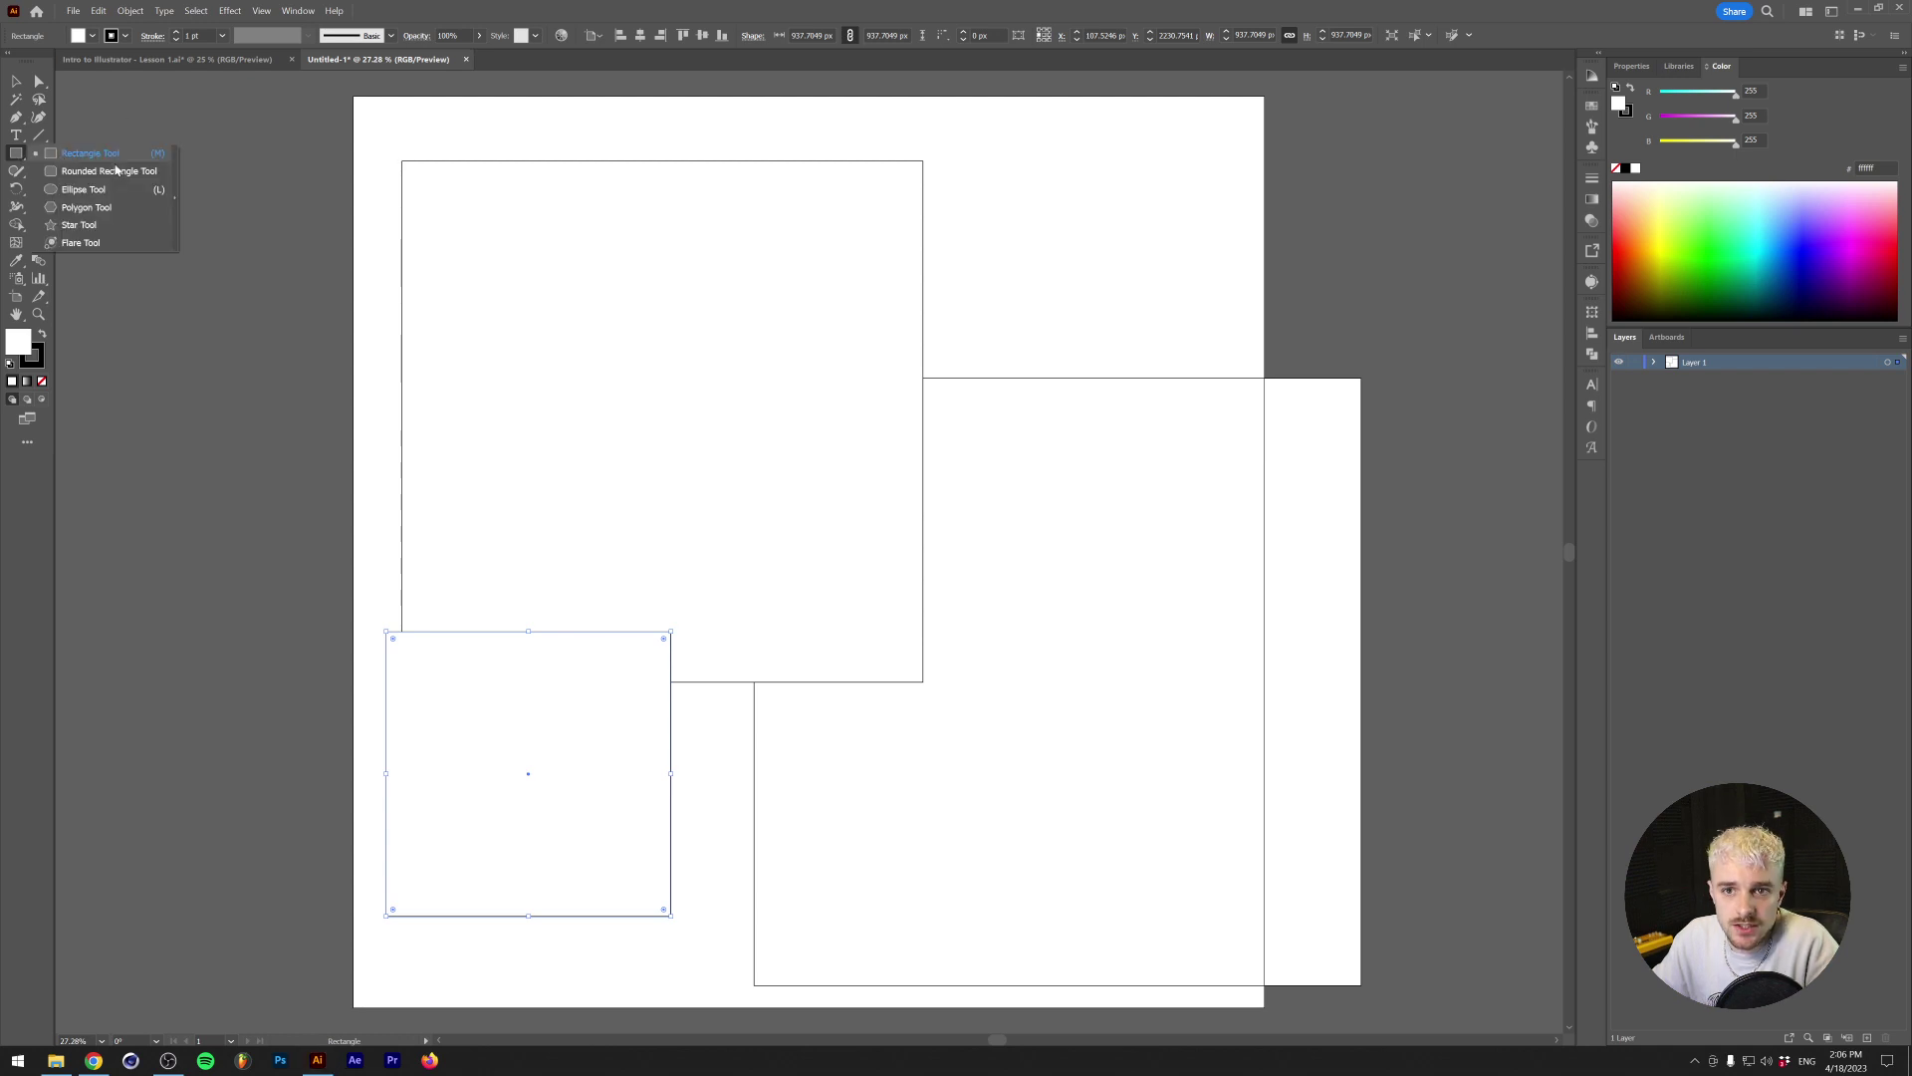
click(109, 190)
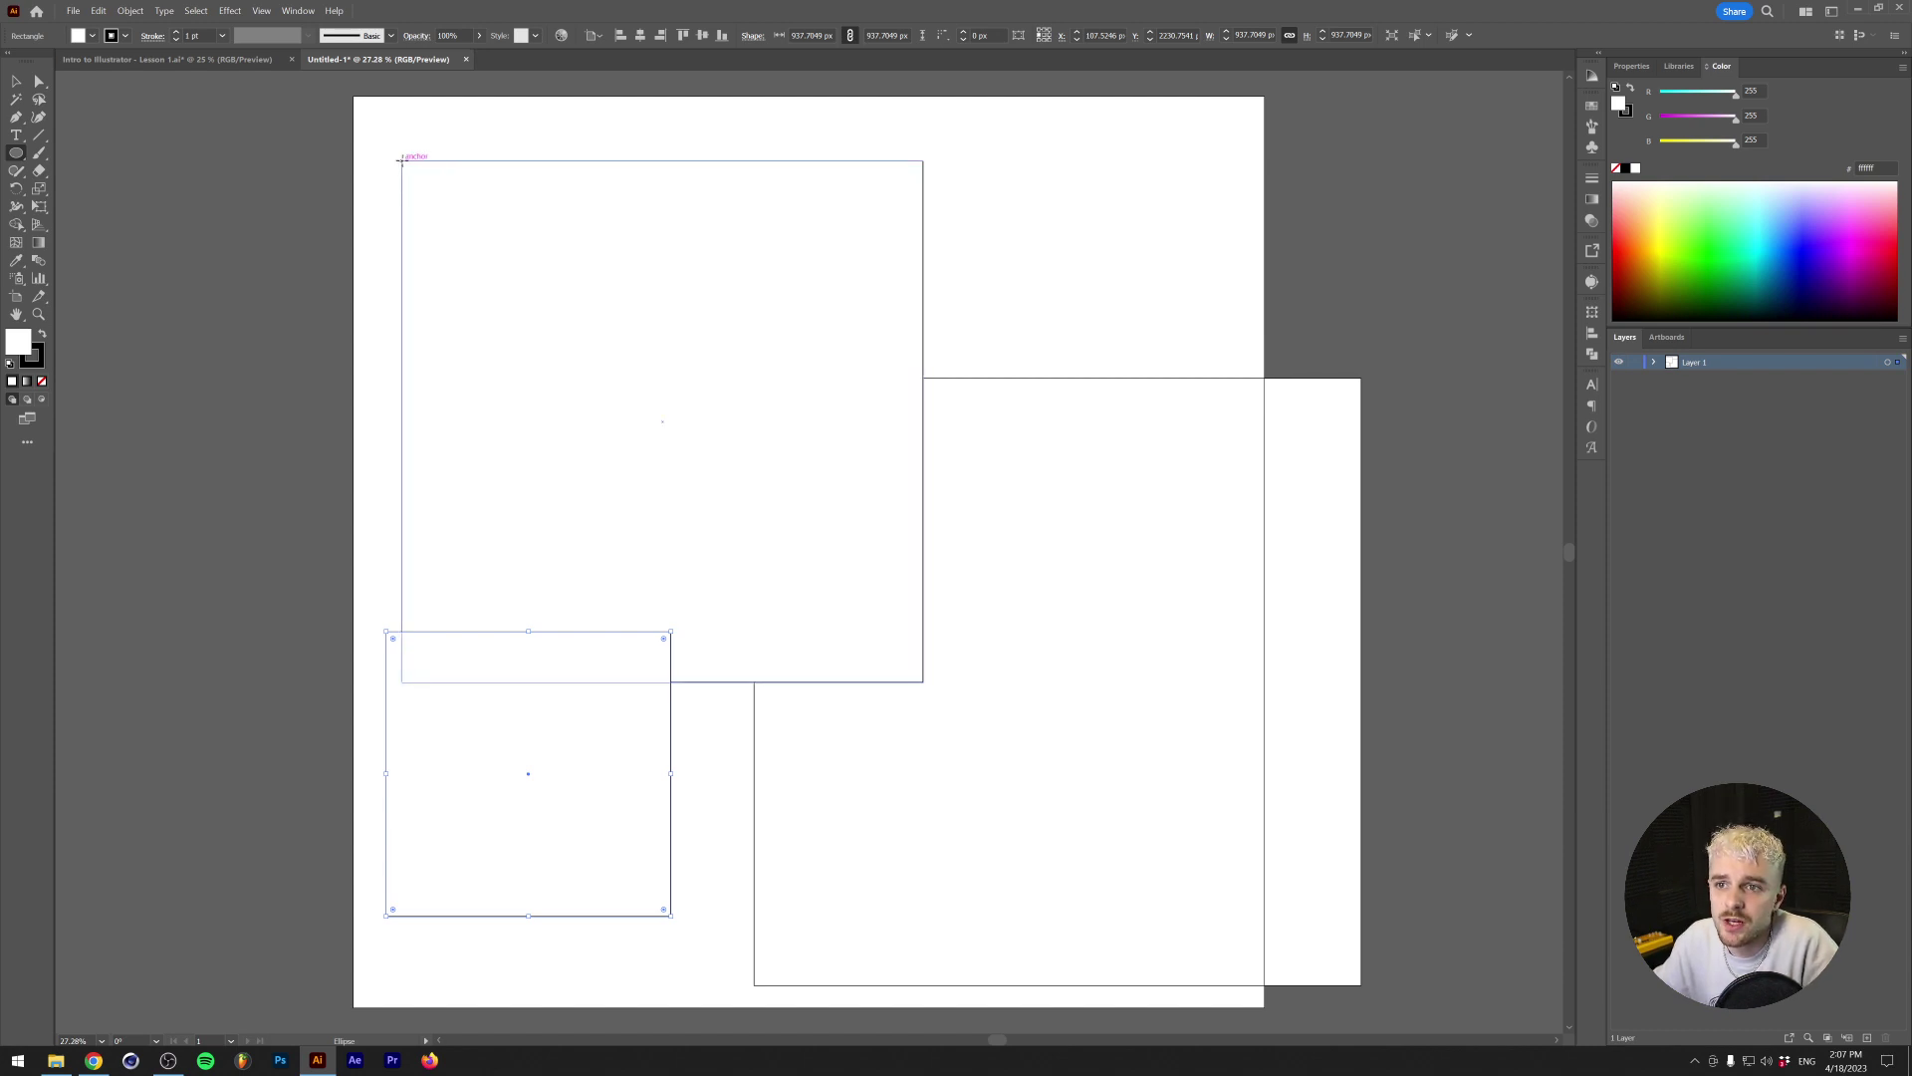
drag(401, 160, 923, 682)
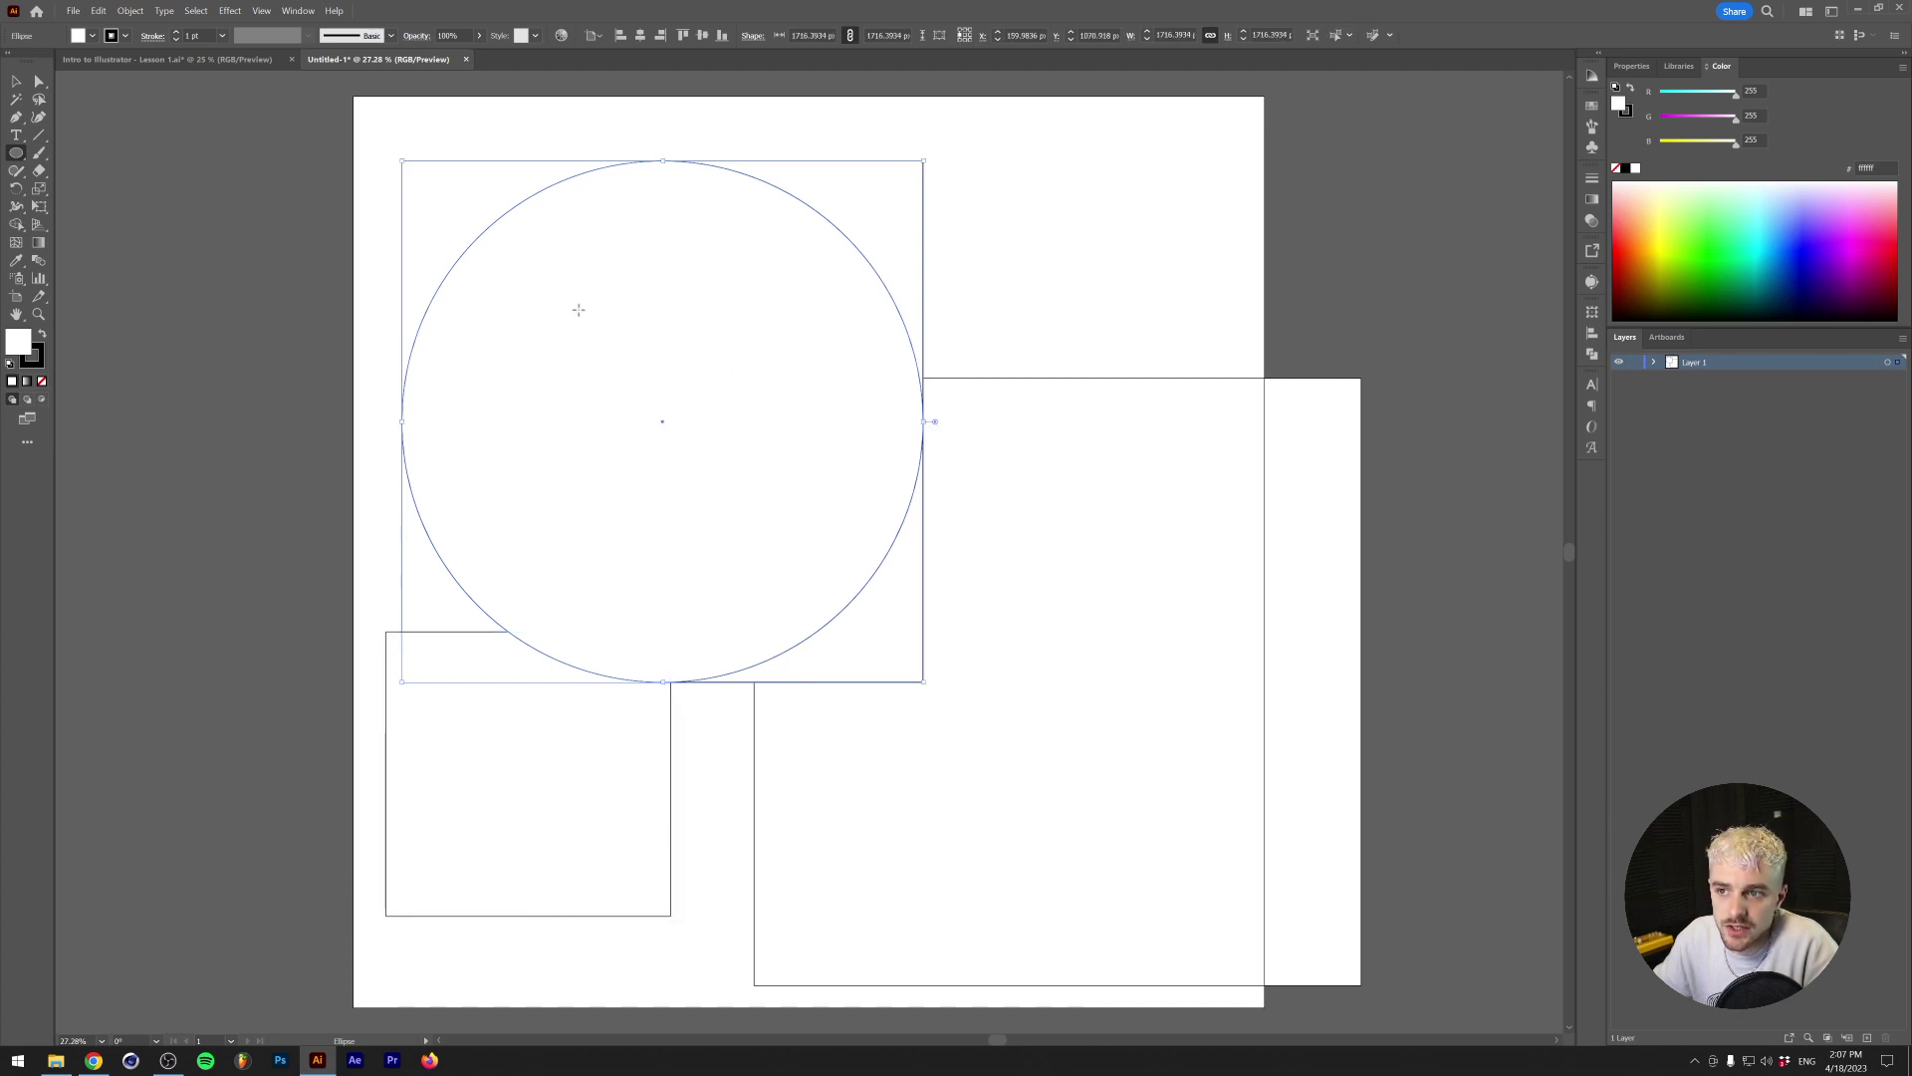
Check whether Smart Guides are enabled
click(257, 14)
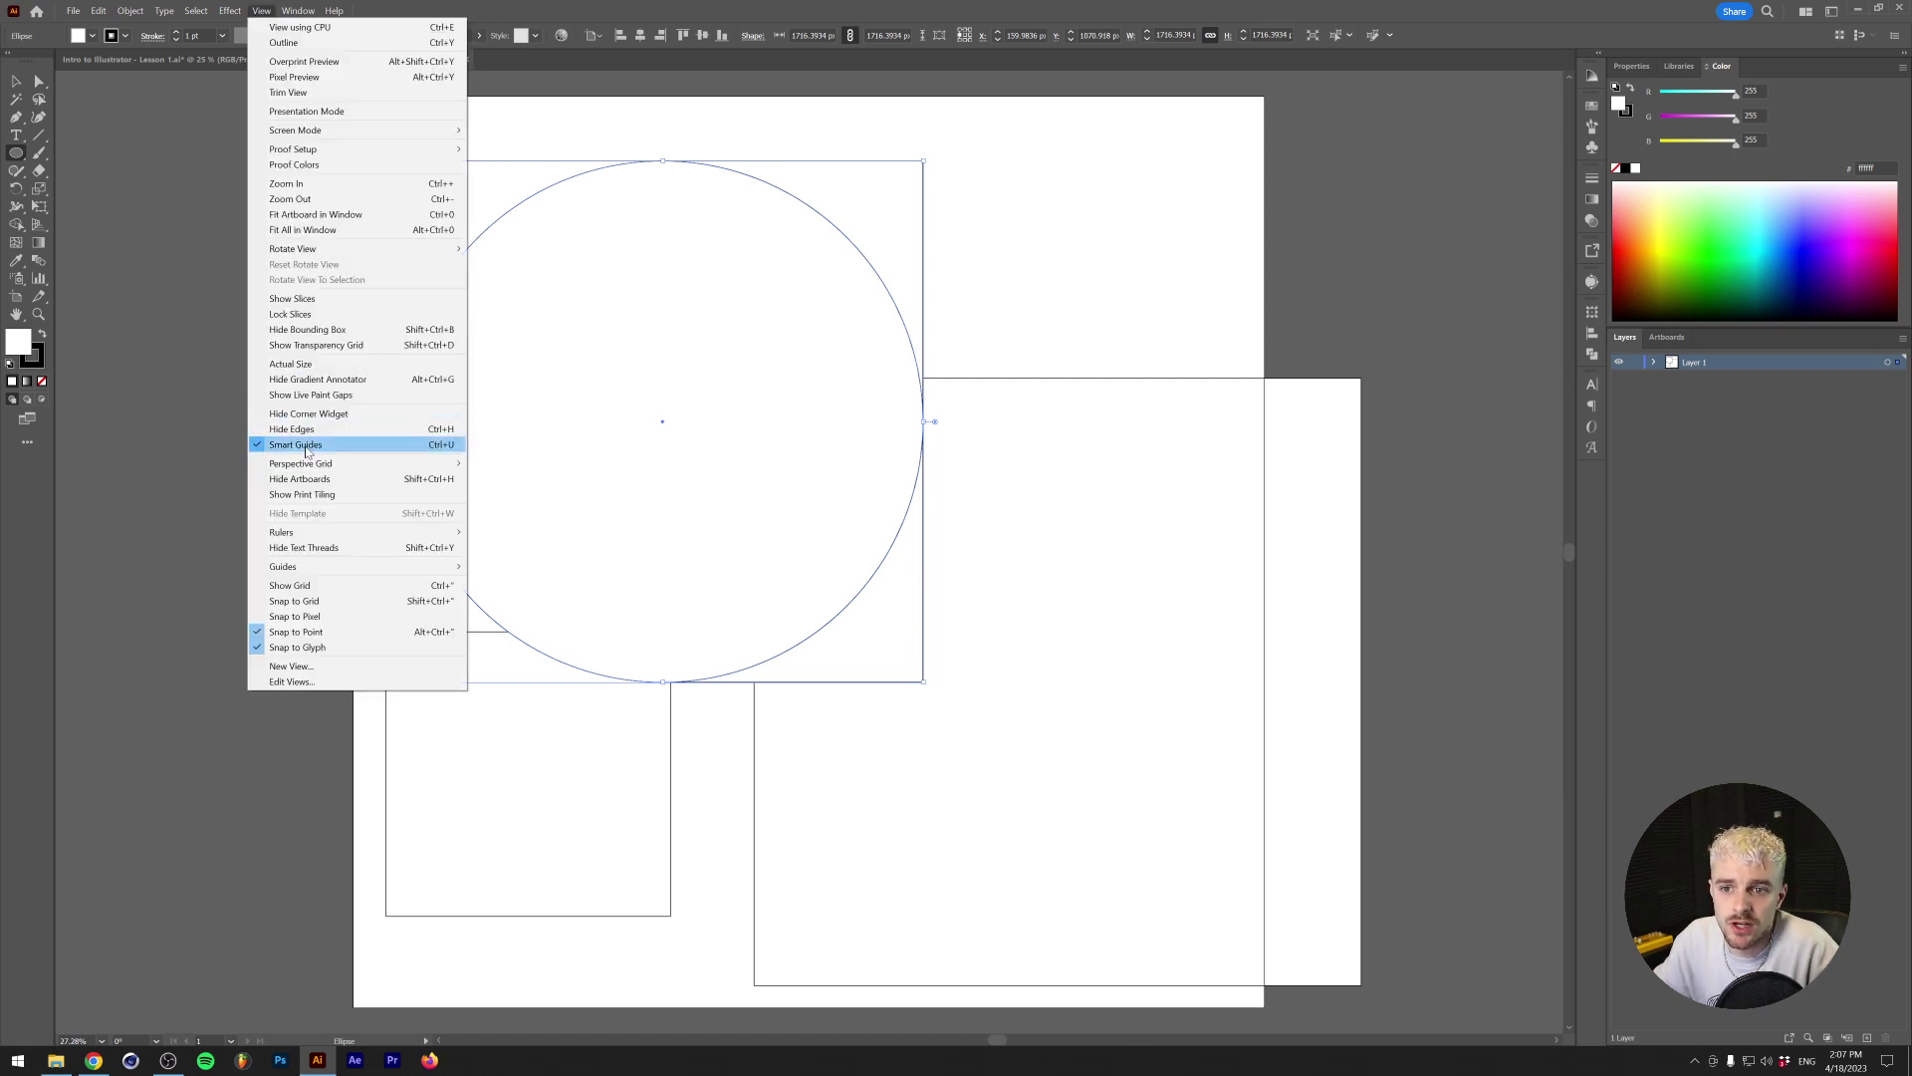
click(675, 25)
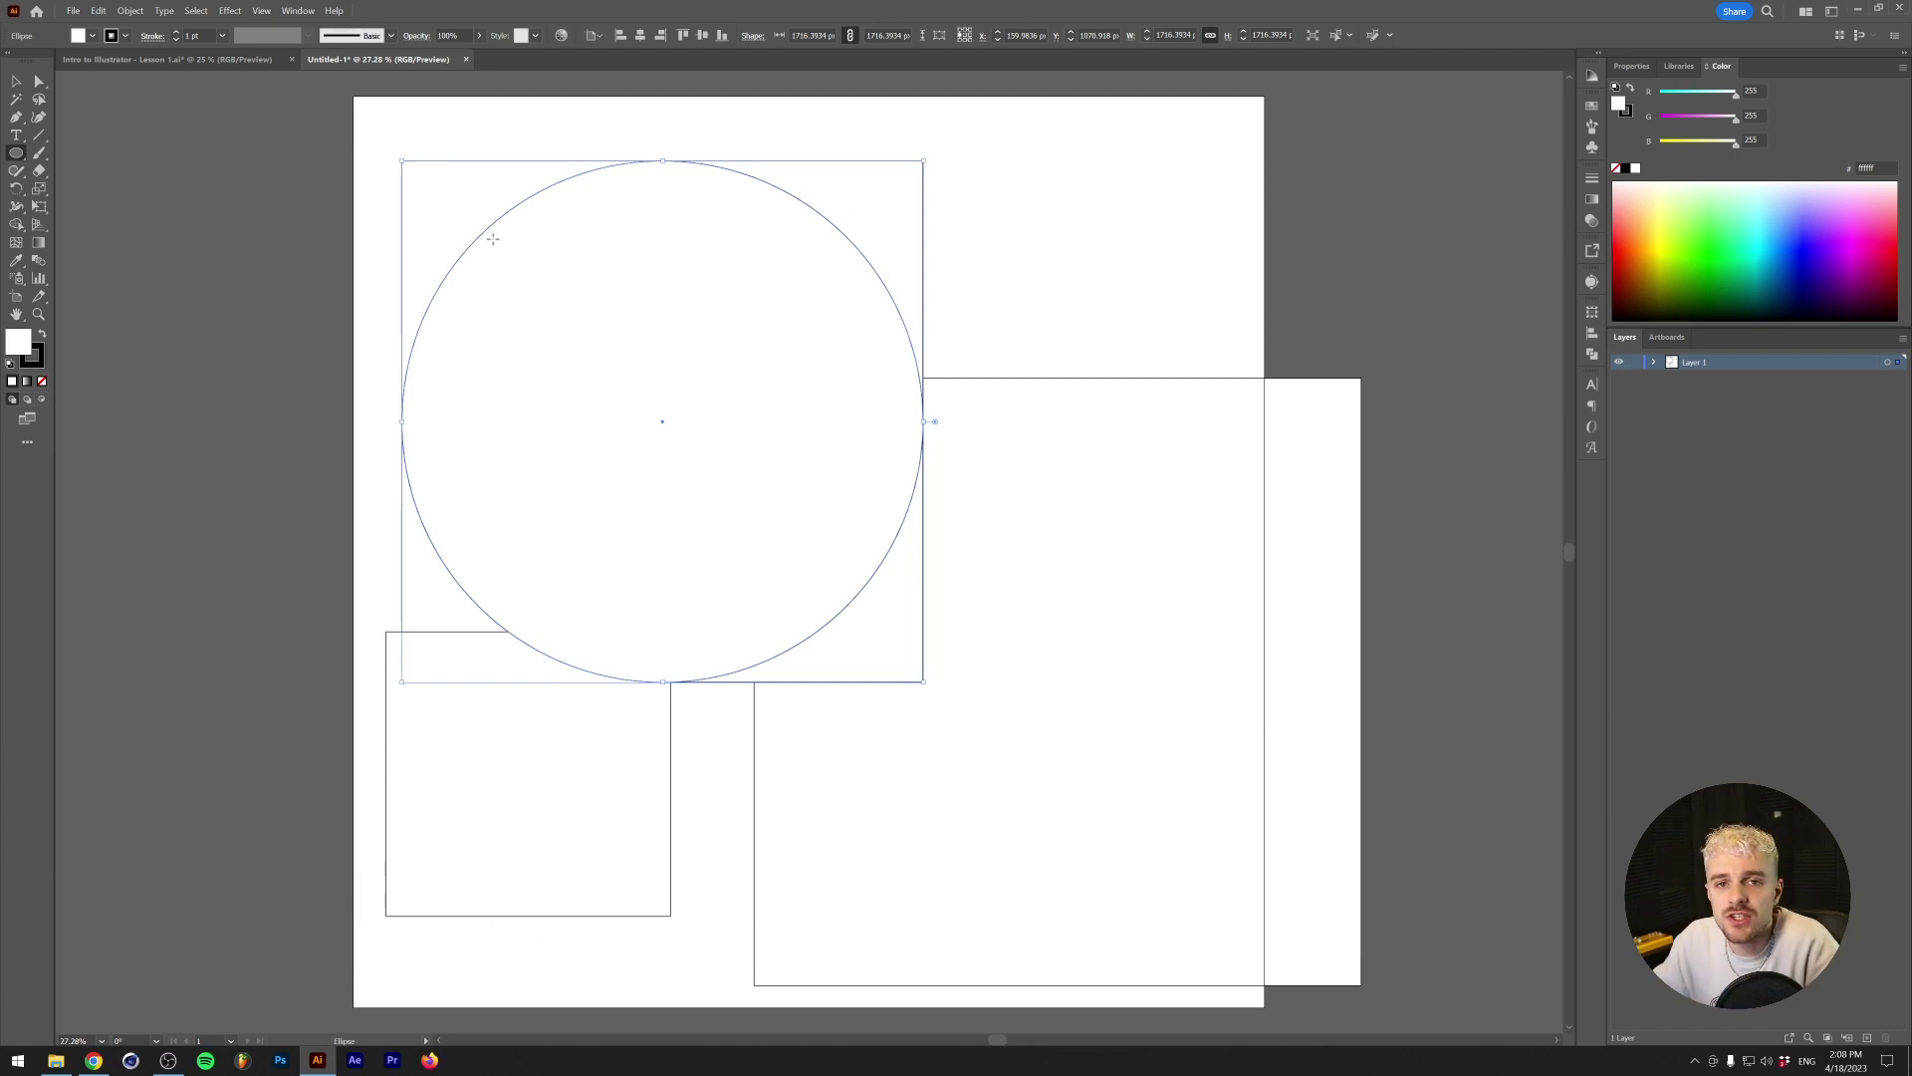
Deselect everything and set the fill colour to pure red, ff0000
click(191, 12)
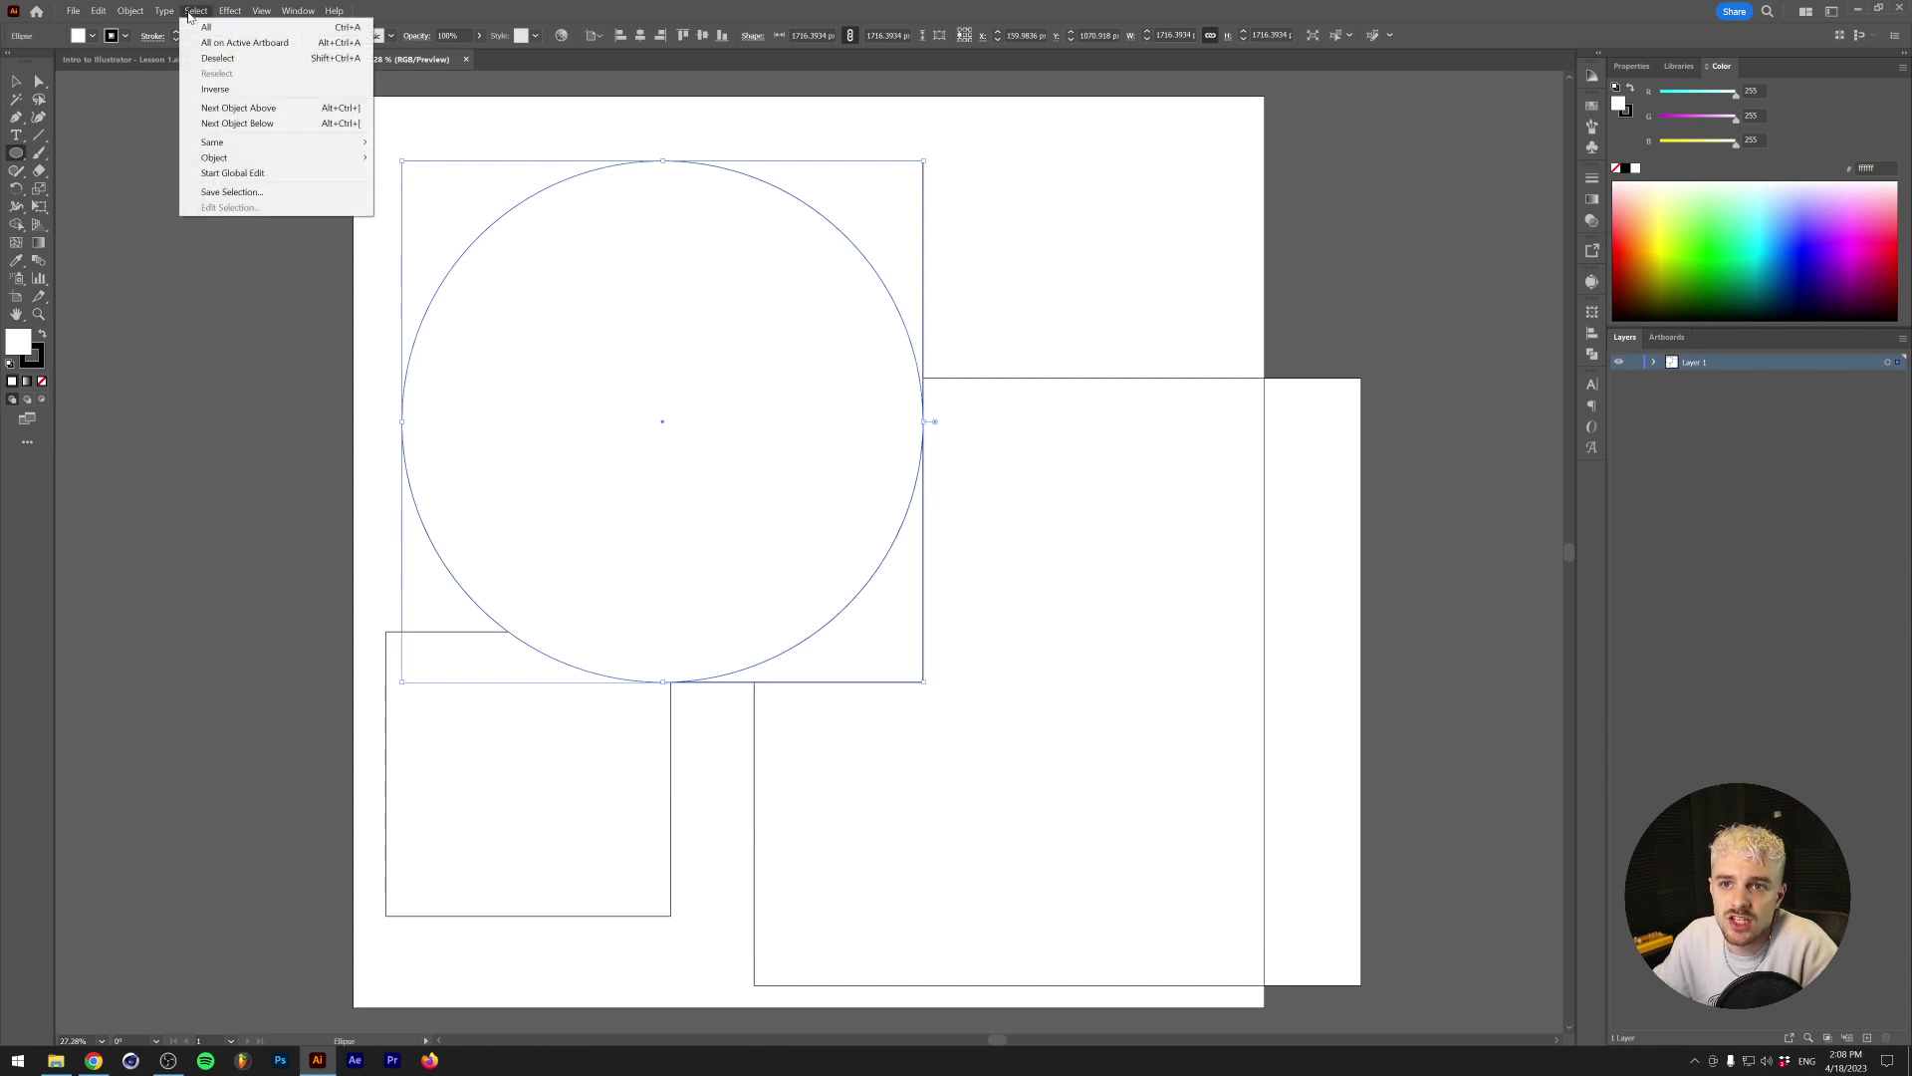
click(228, 61)
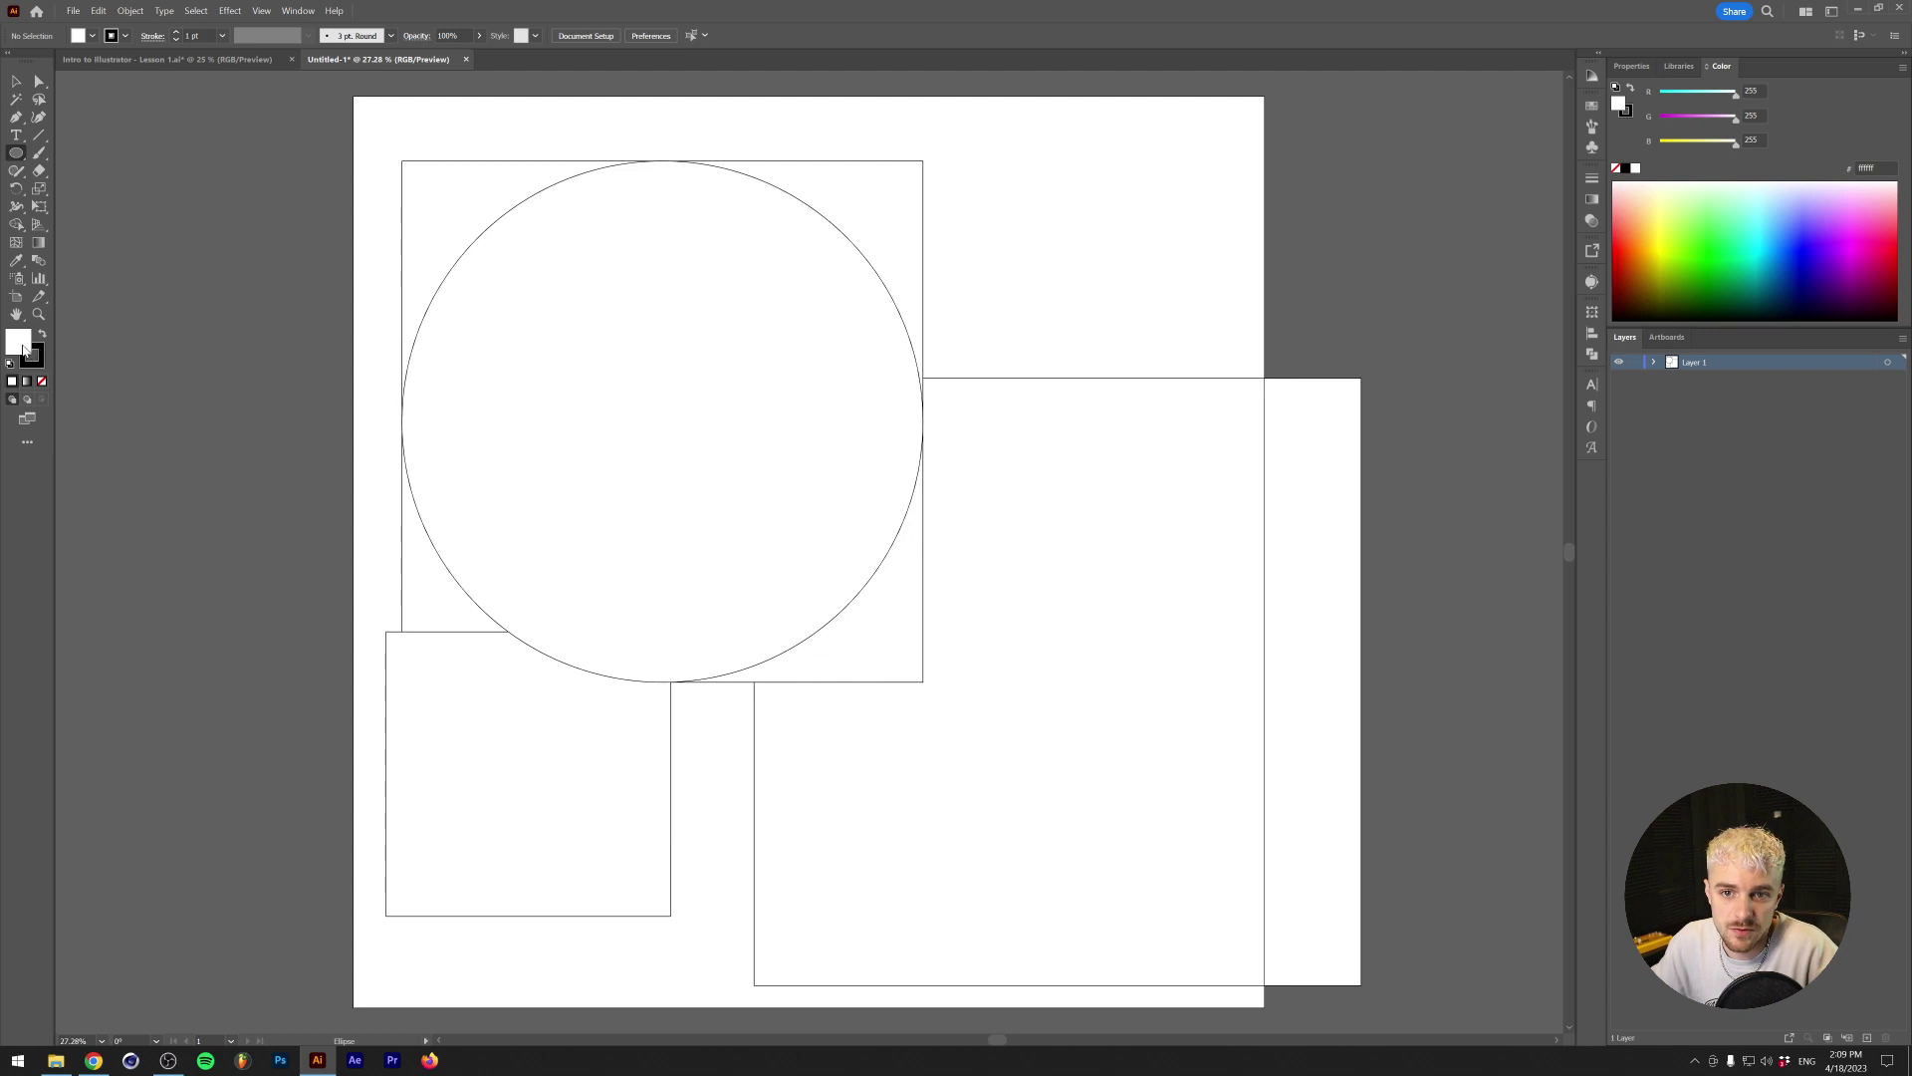
double_click(23, 346)
click(170, 406)
drag(183, 397, 261, 355)
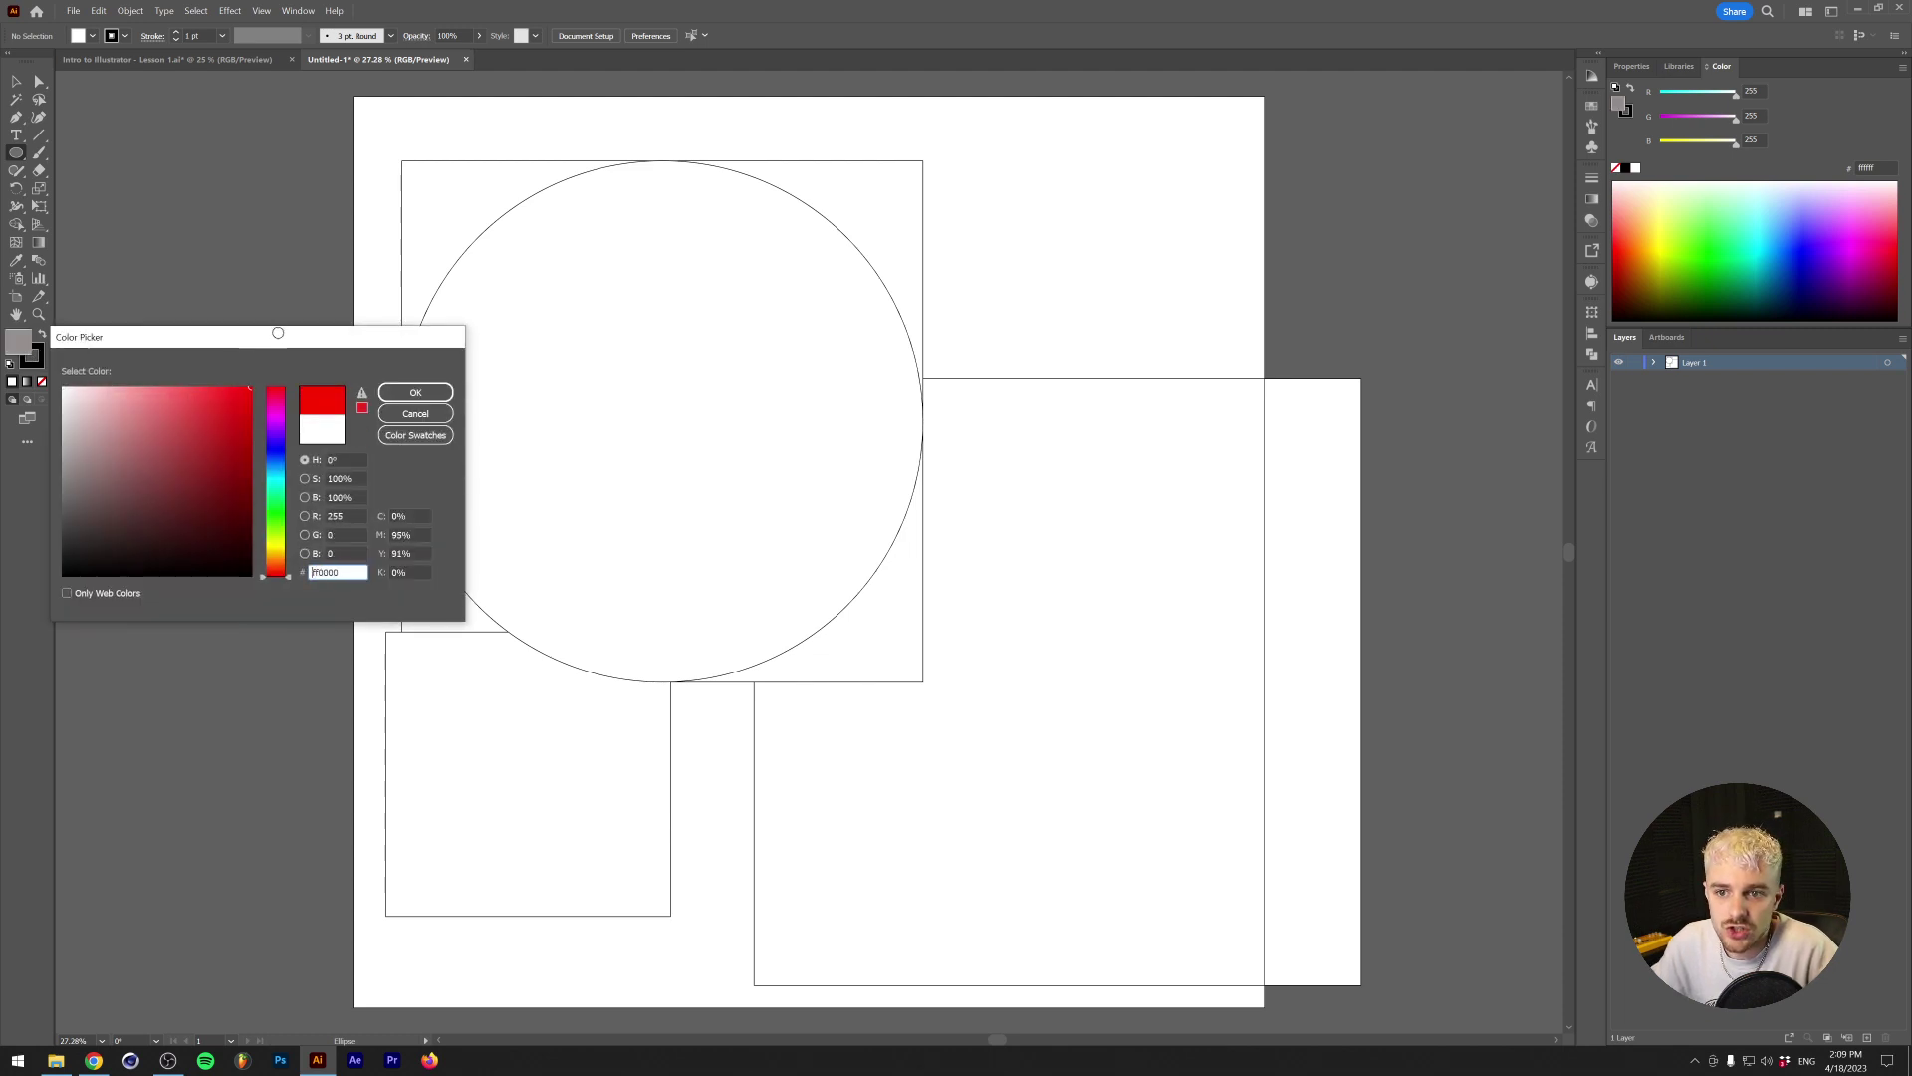
click(415, 392)
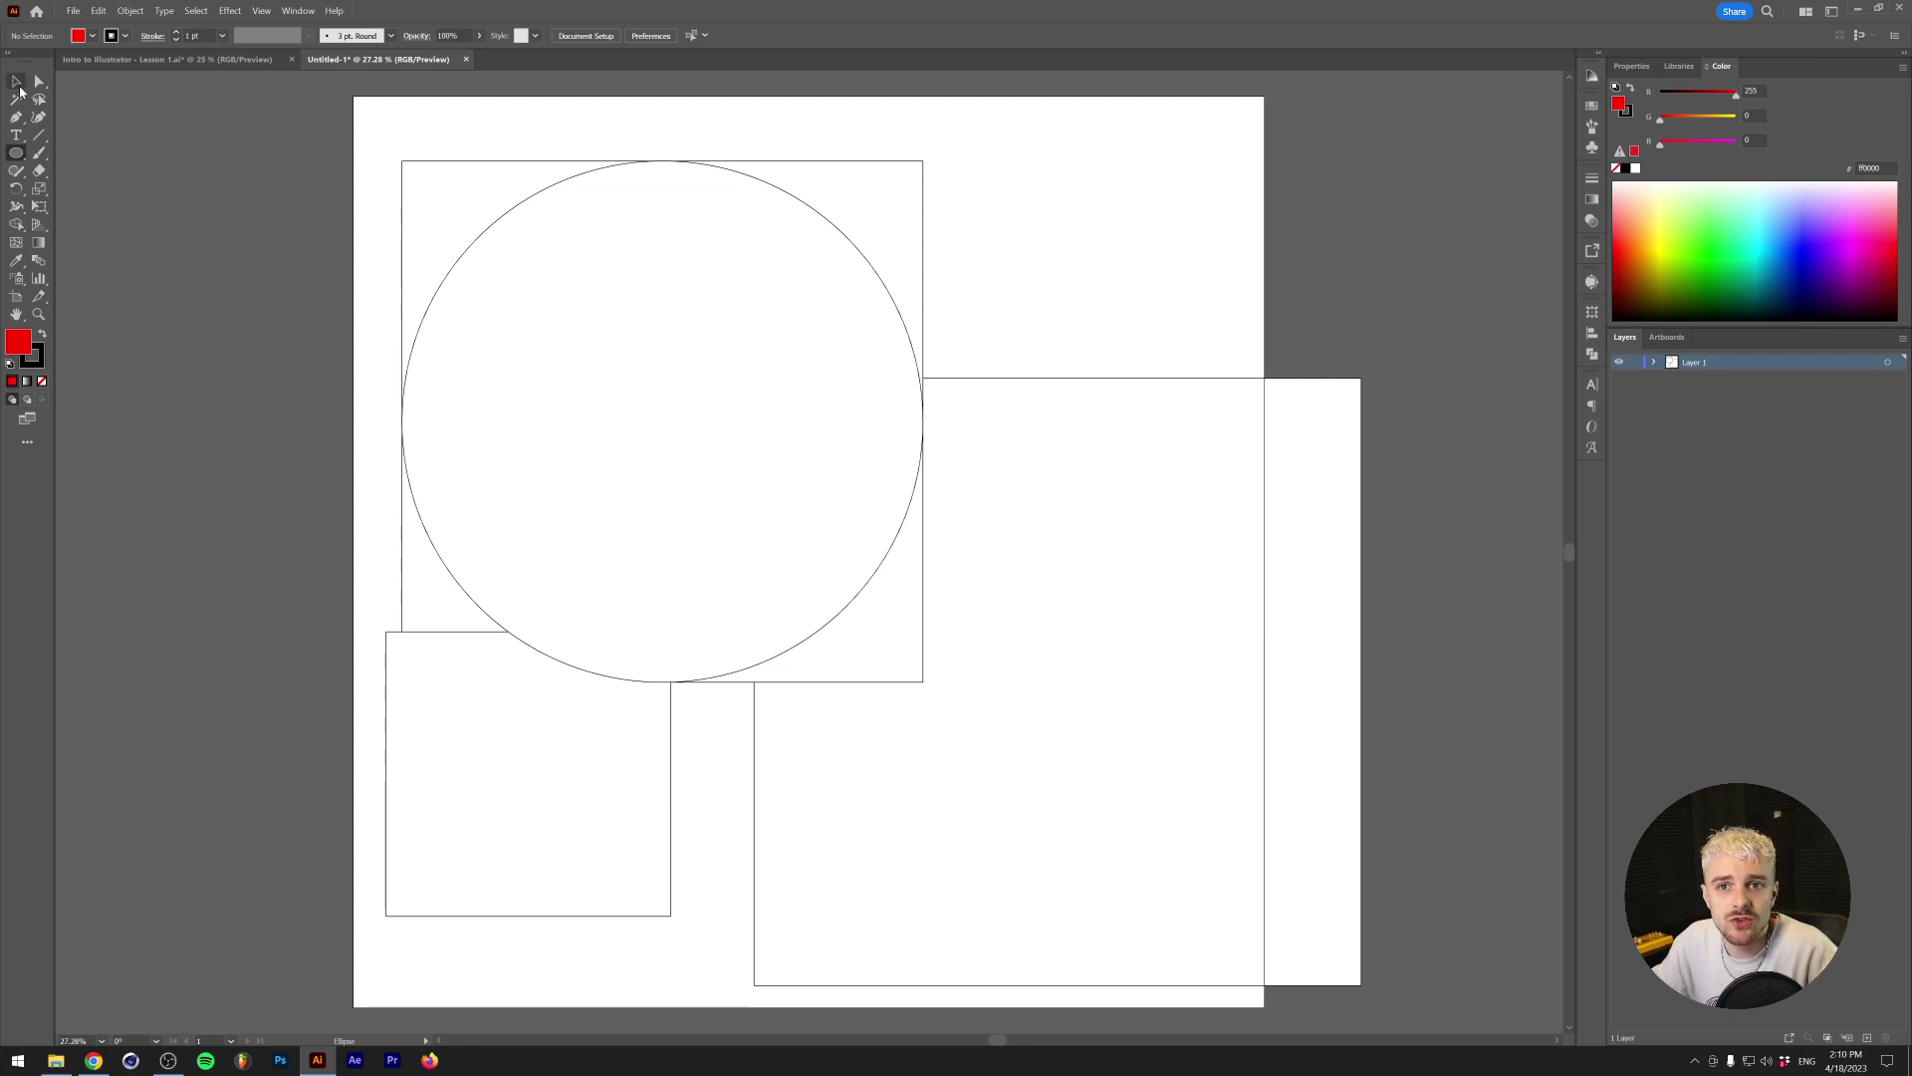
Select the large circle and change its fill colour to pure red, ff0000
click(17, 84)
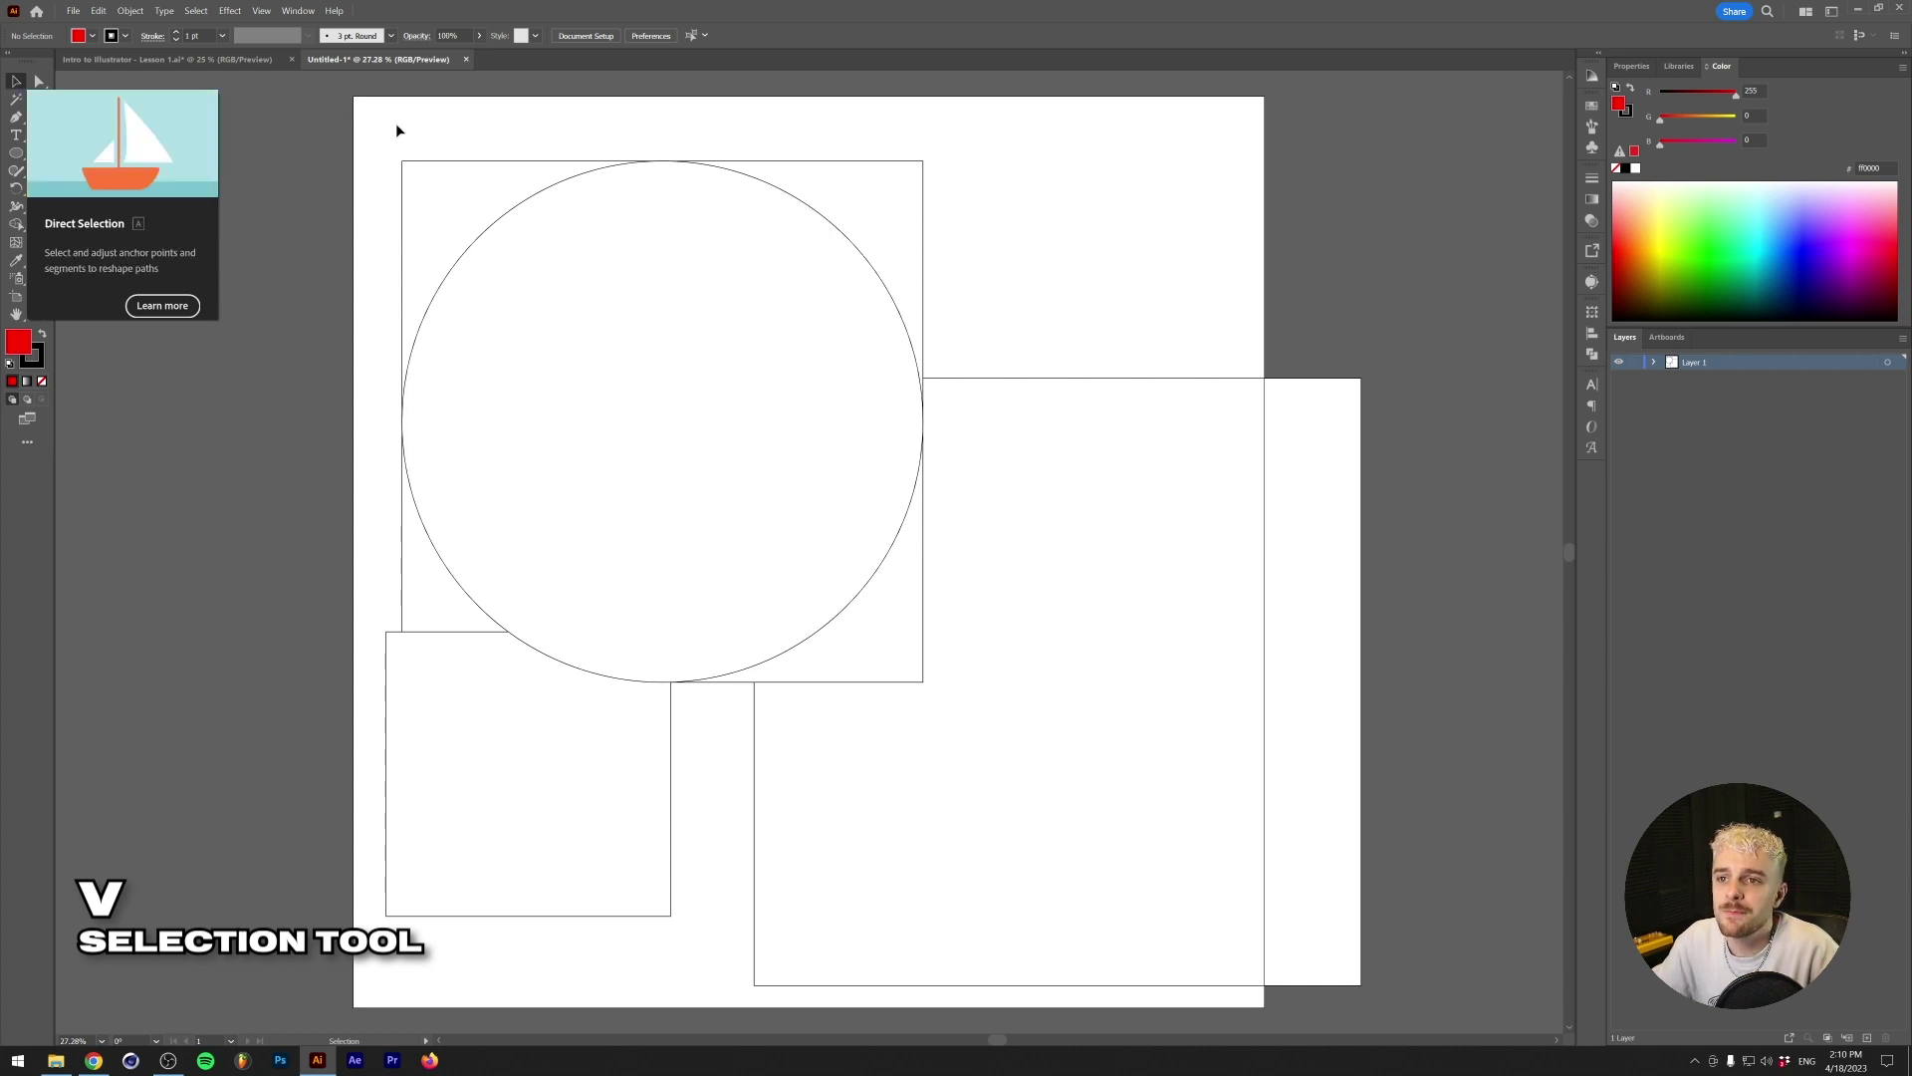
click(697, 312)
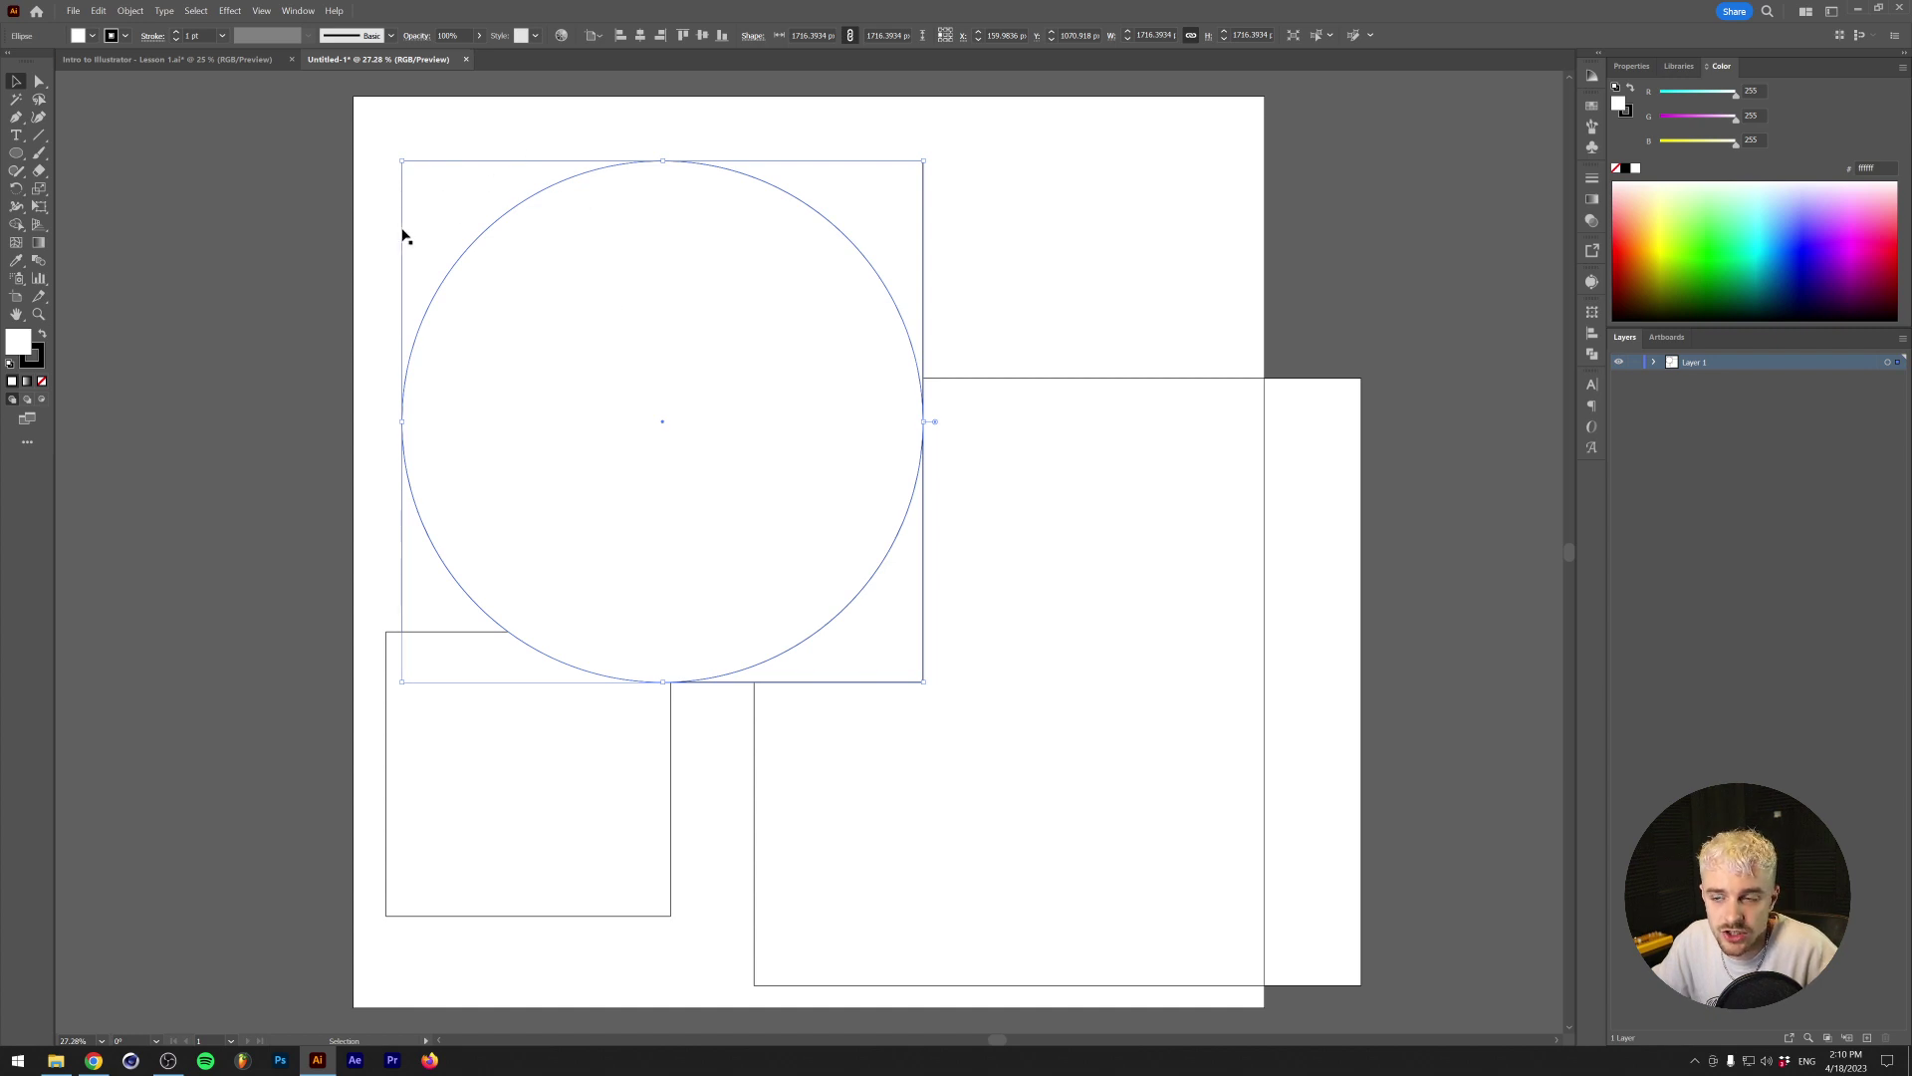
double_click(17, 342)
drag(110, 423, 253, 386)
click(416, 391)
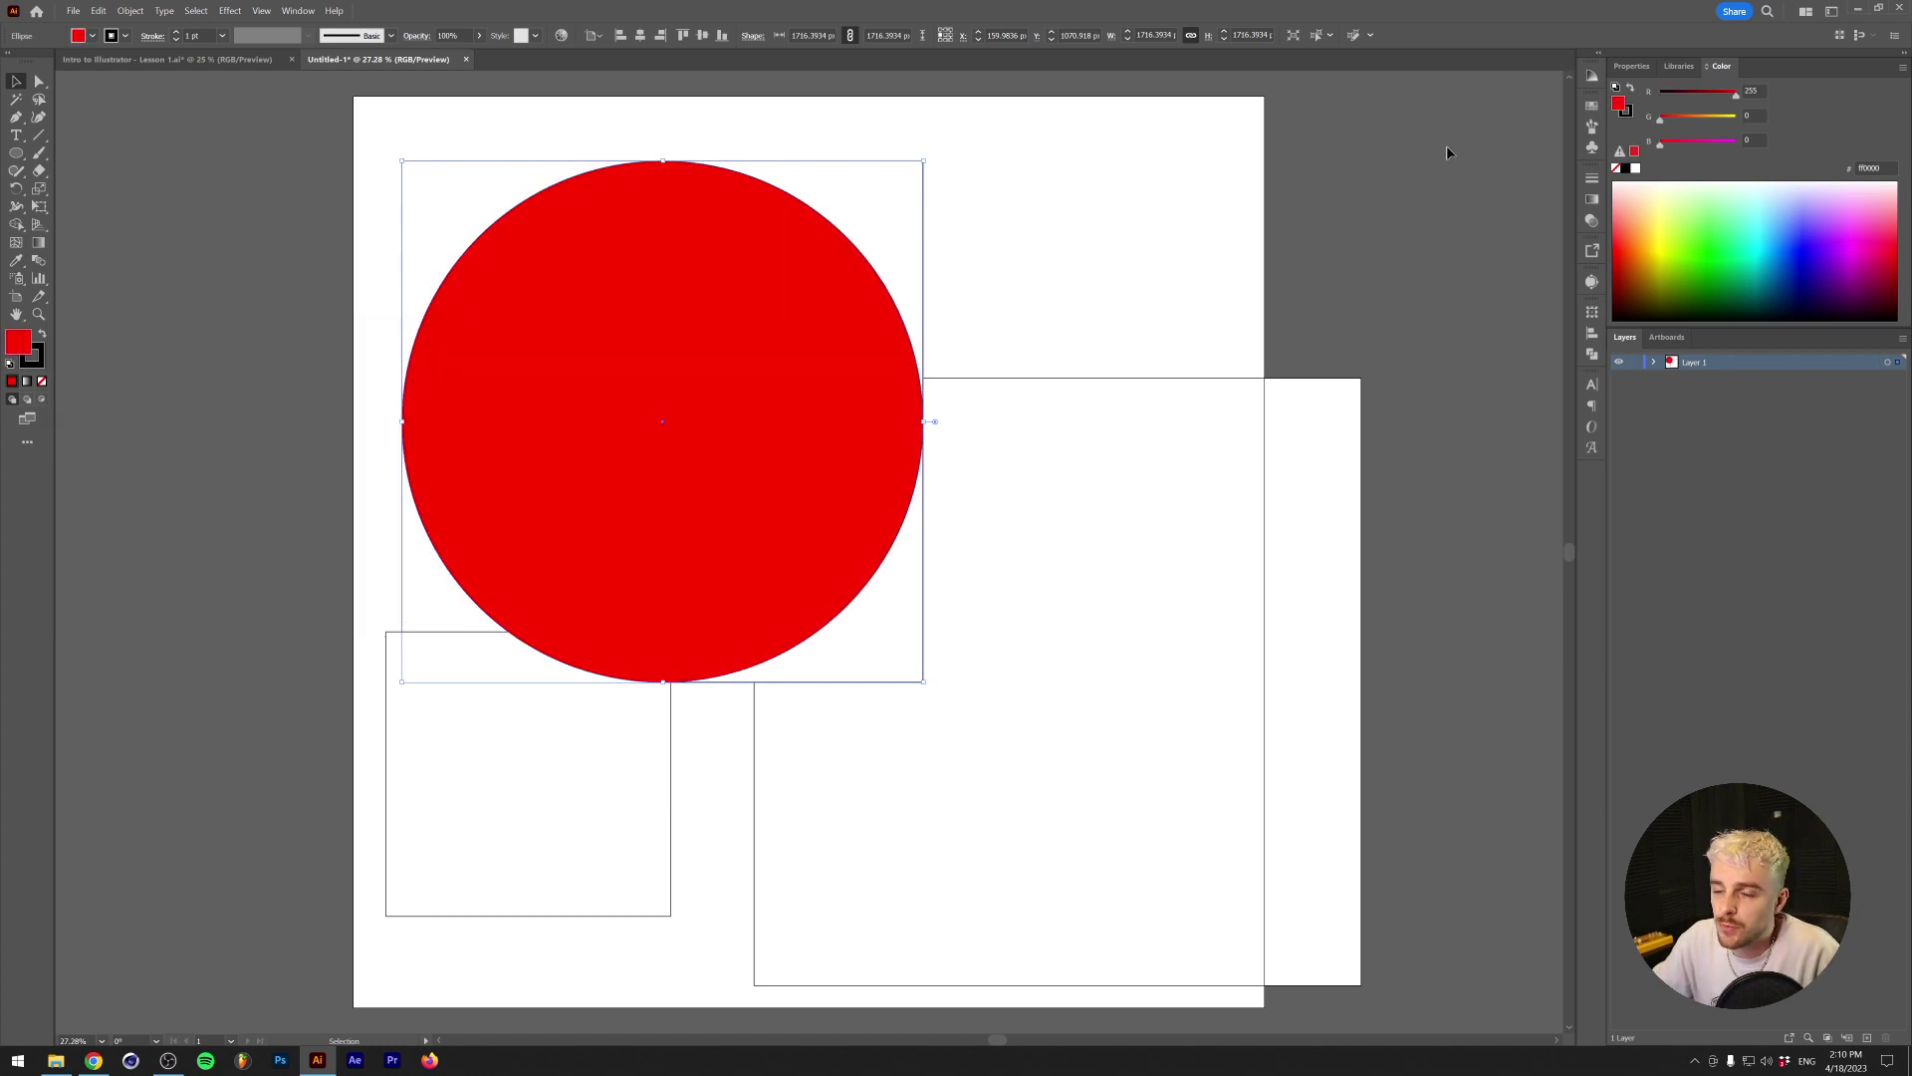
Show the selected circle's properties and enlarge the Properties panel down past its Quick Actions
click(1632, 66)
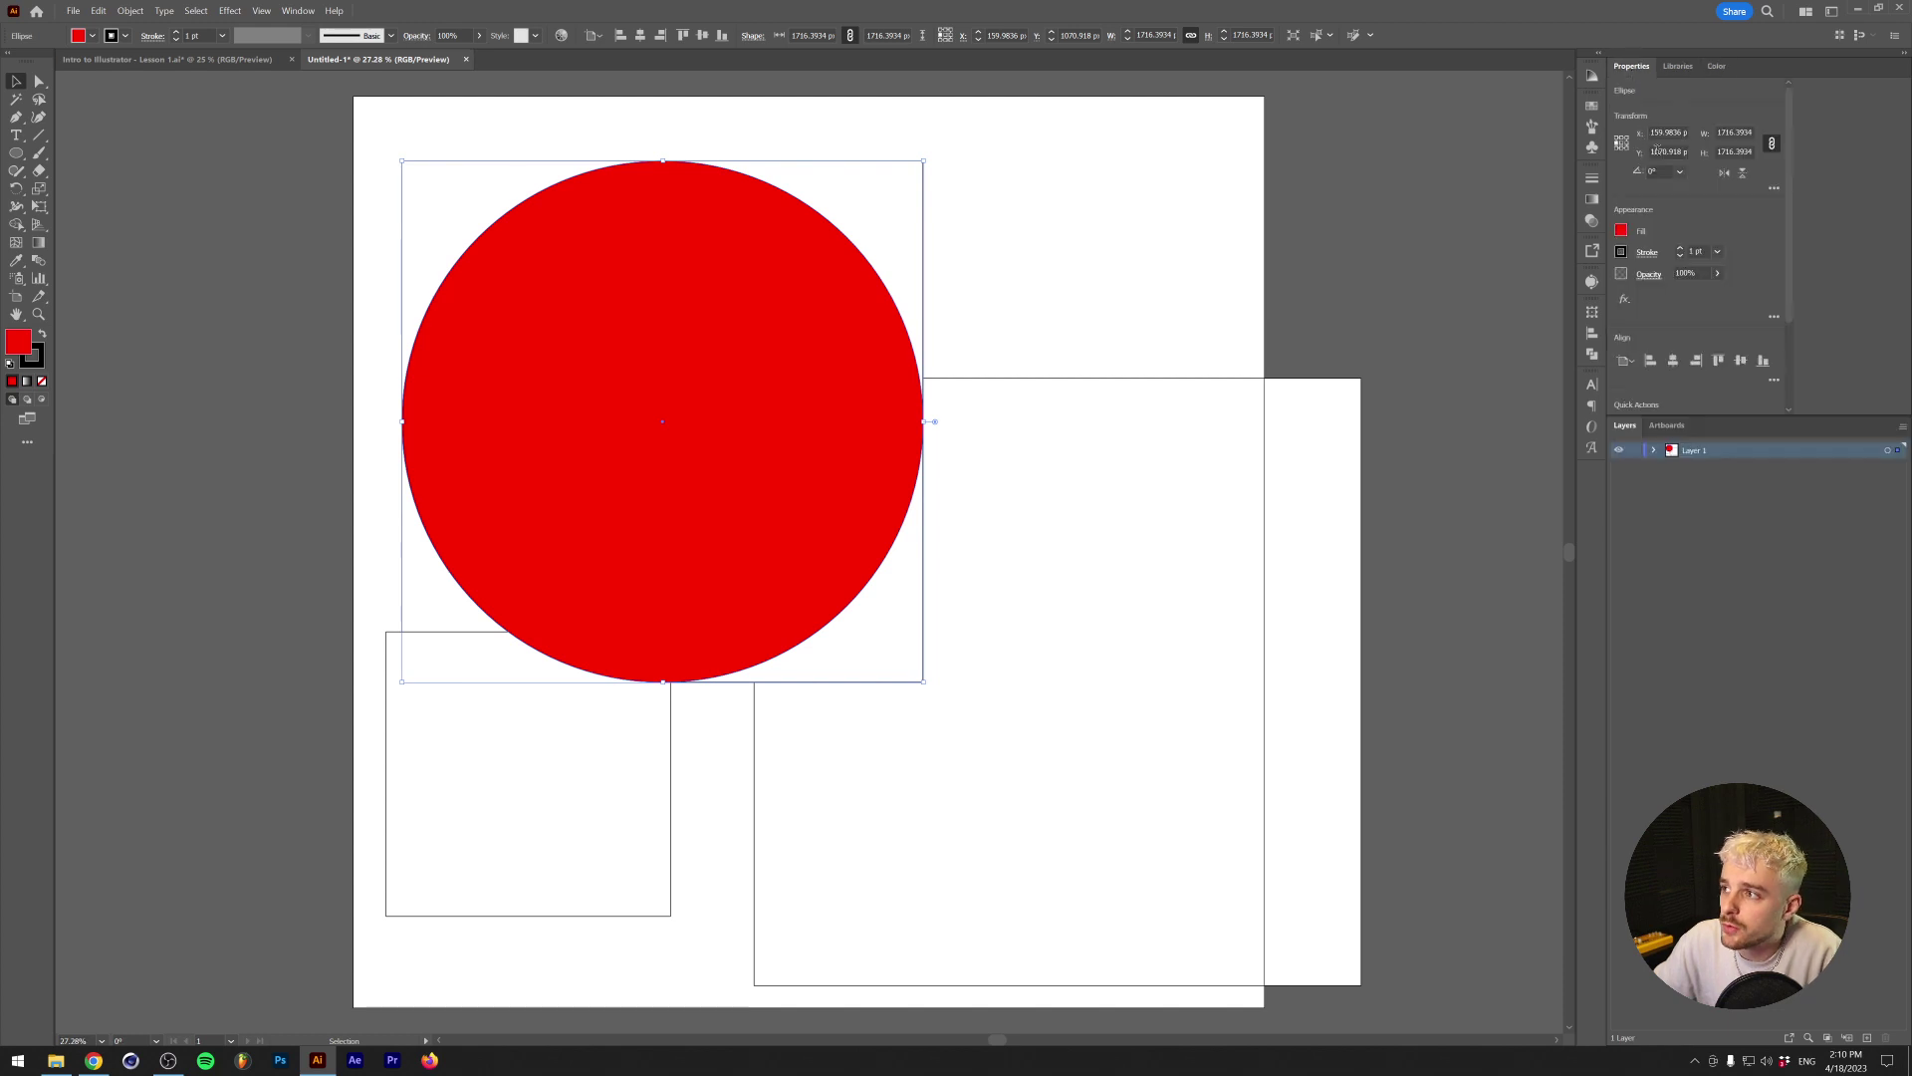
click(296, 13)
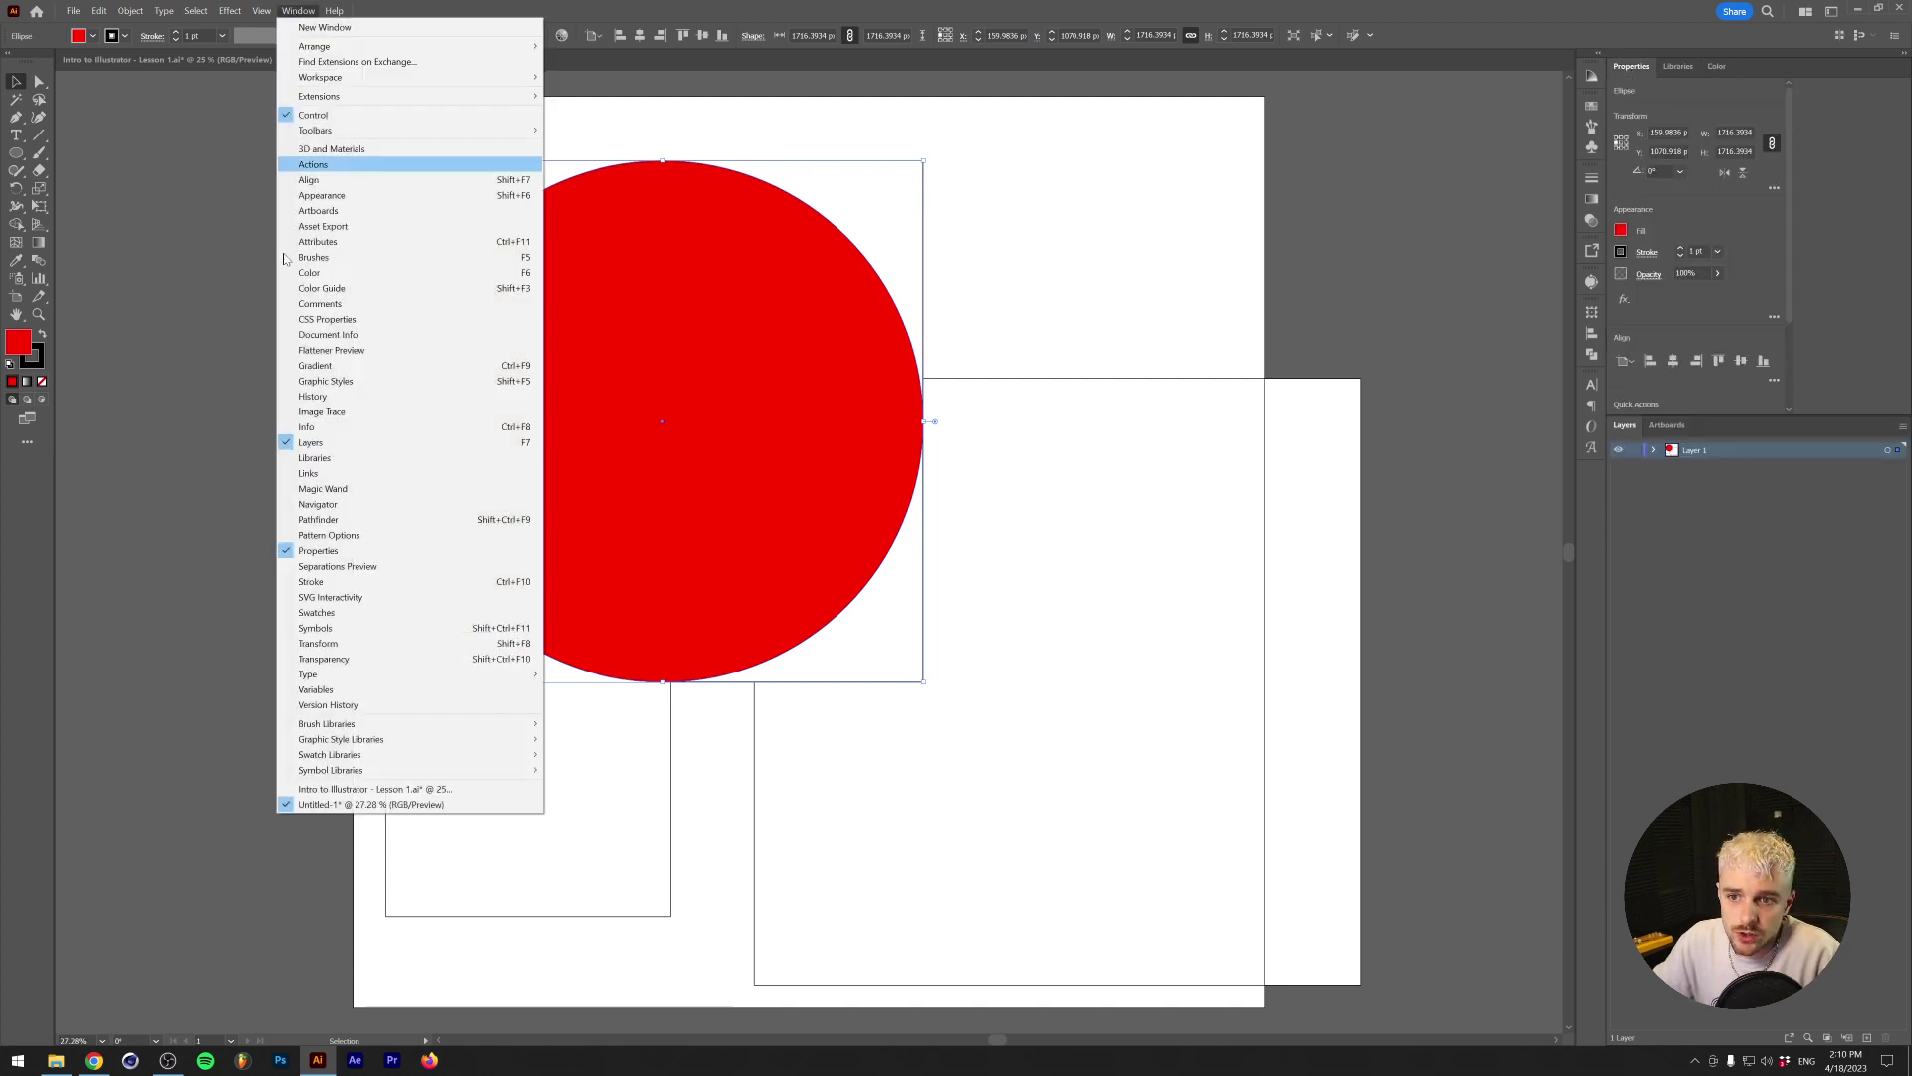
click(399, 565)
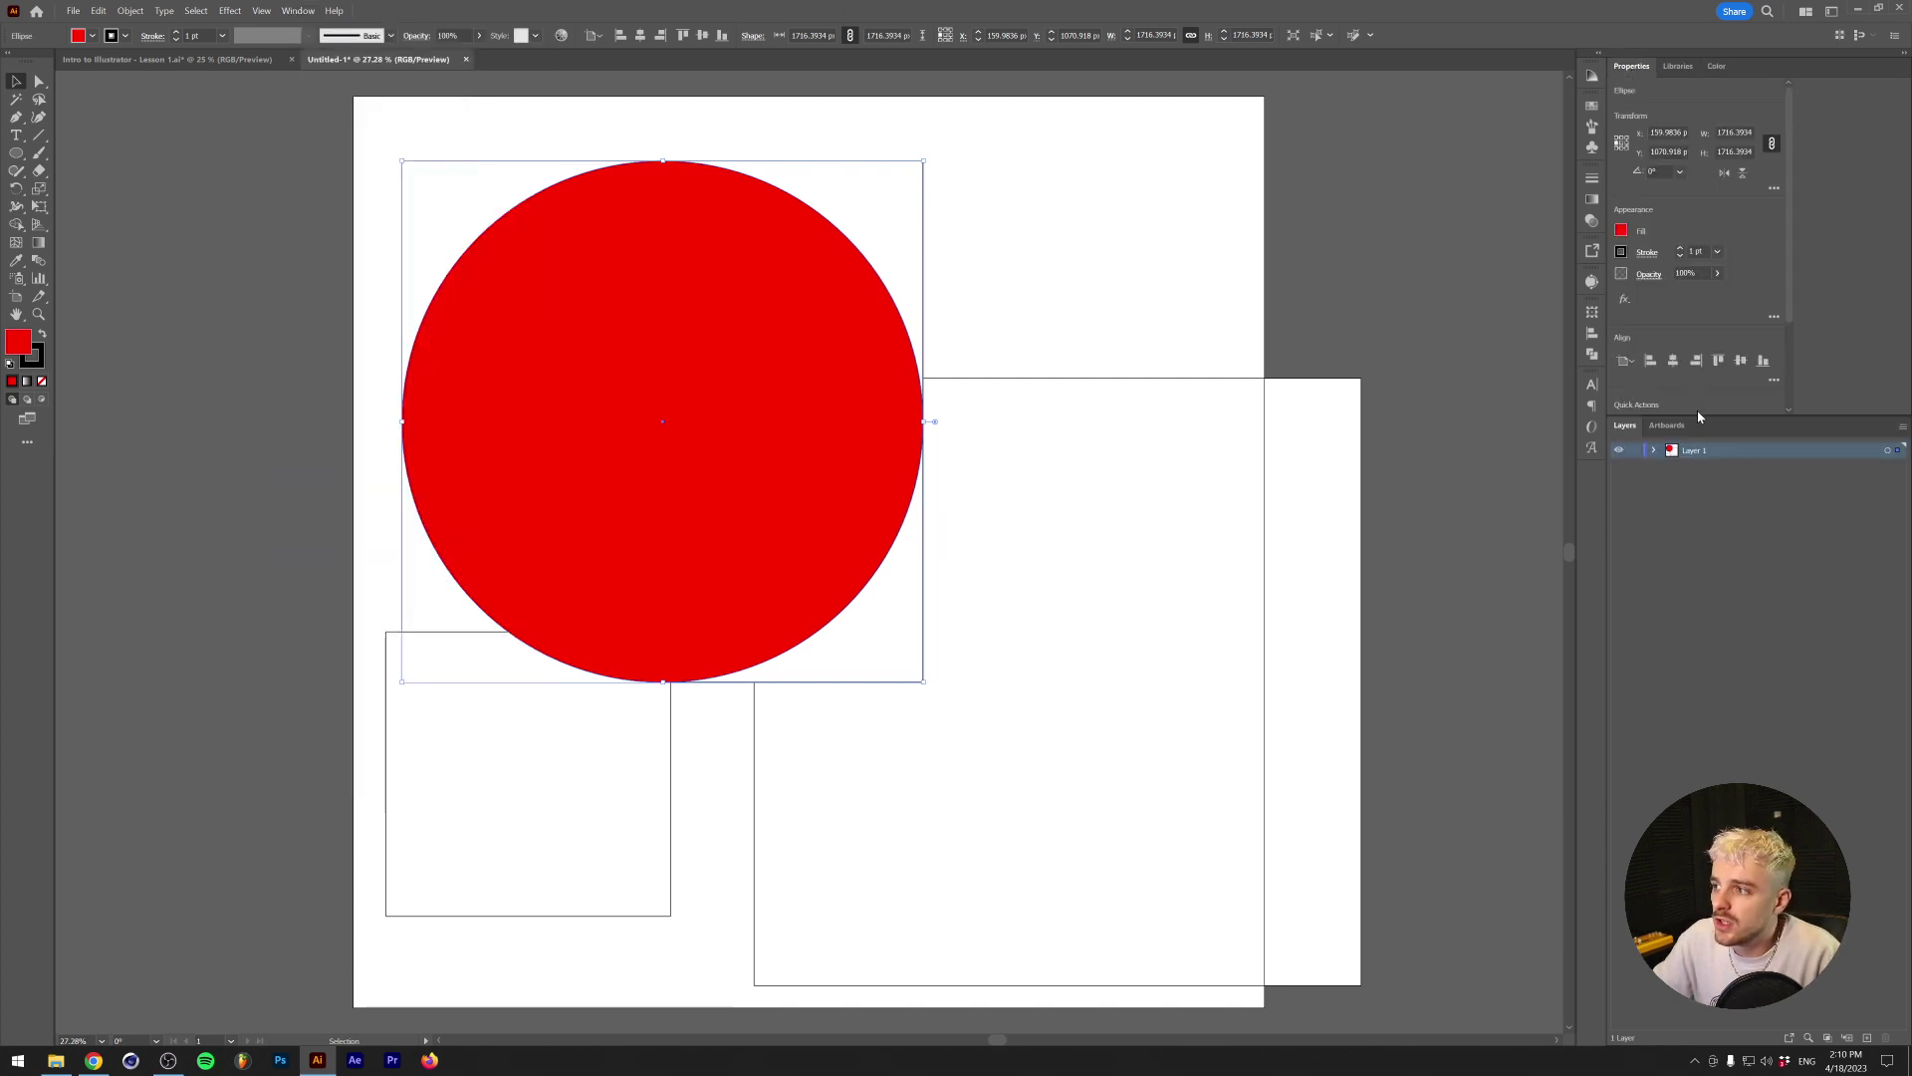
drag(1699, 417, 1703, 565)
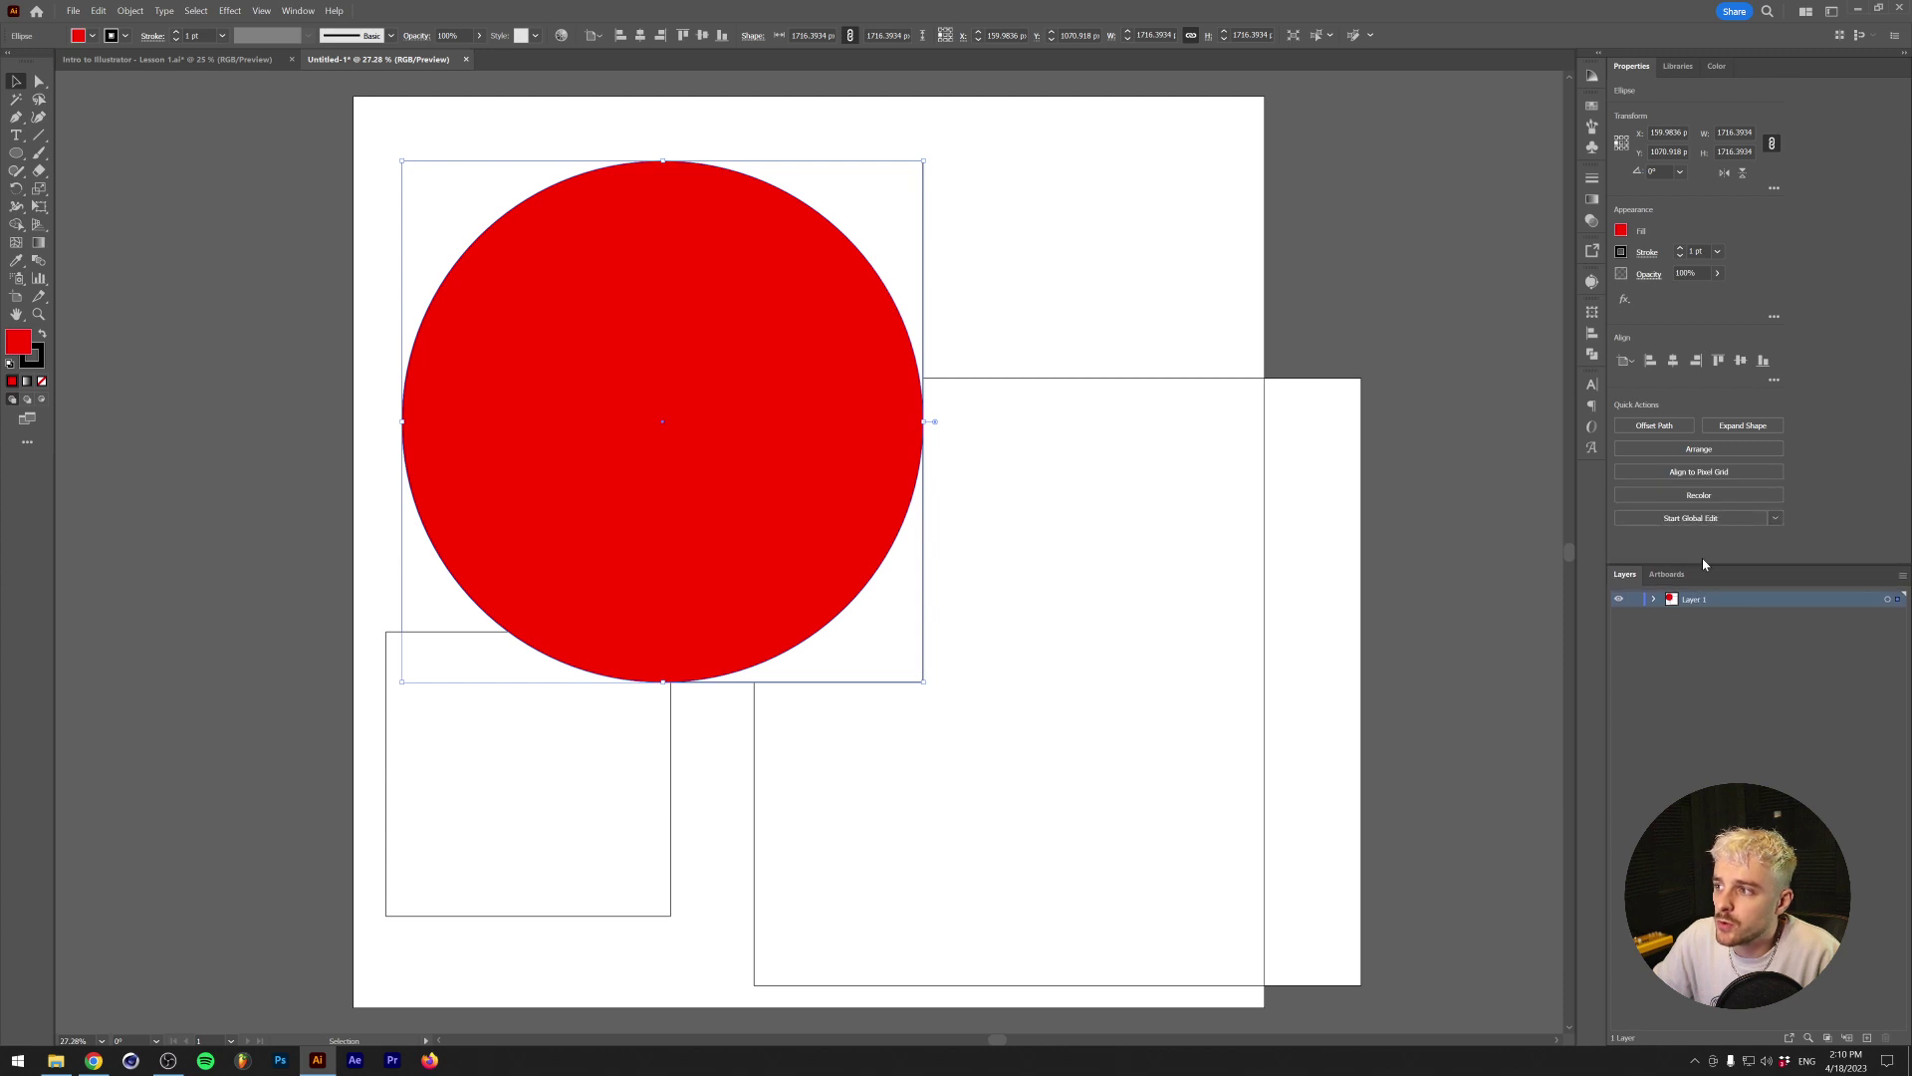
Set the circle's stroke colour to the bright green swatch
click(1621, 253)
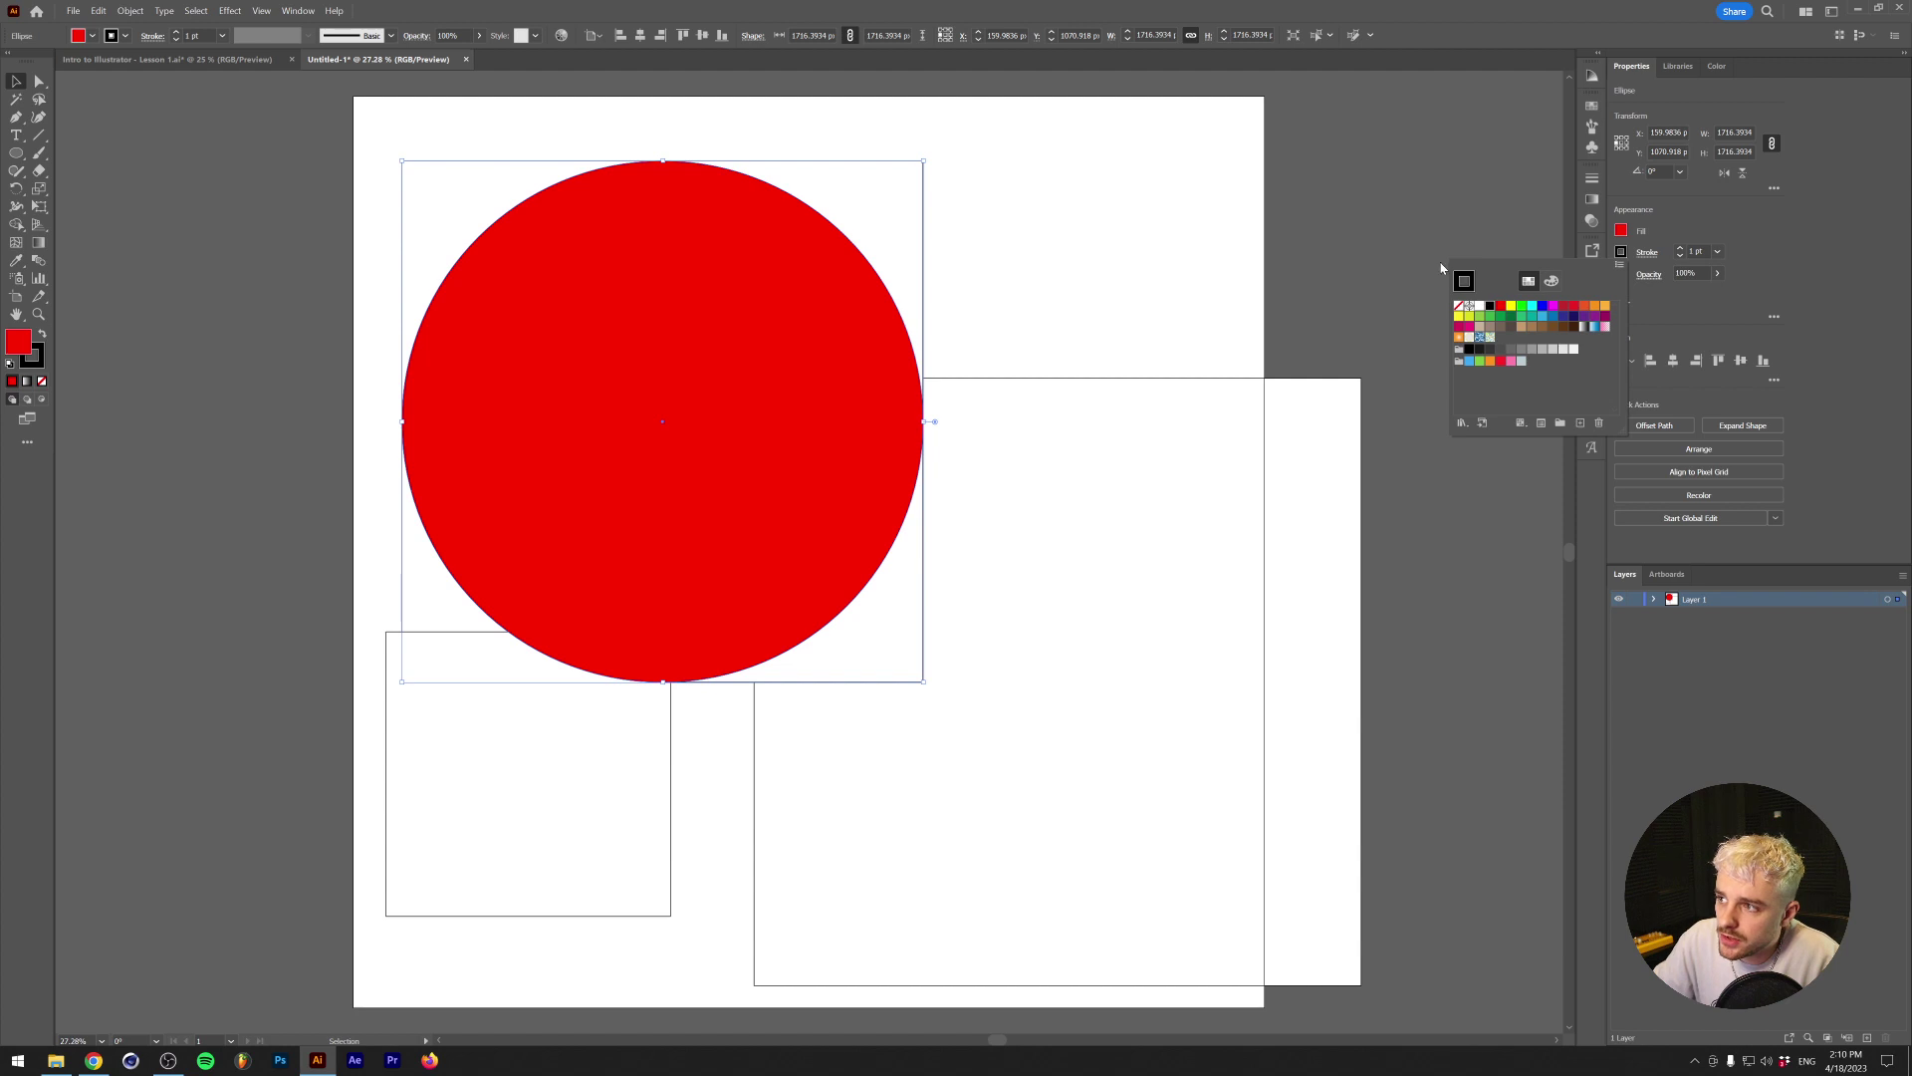
click(1519, 312)
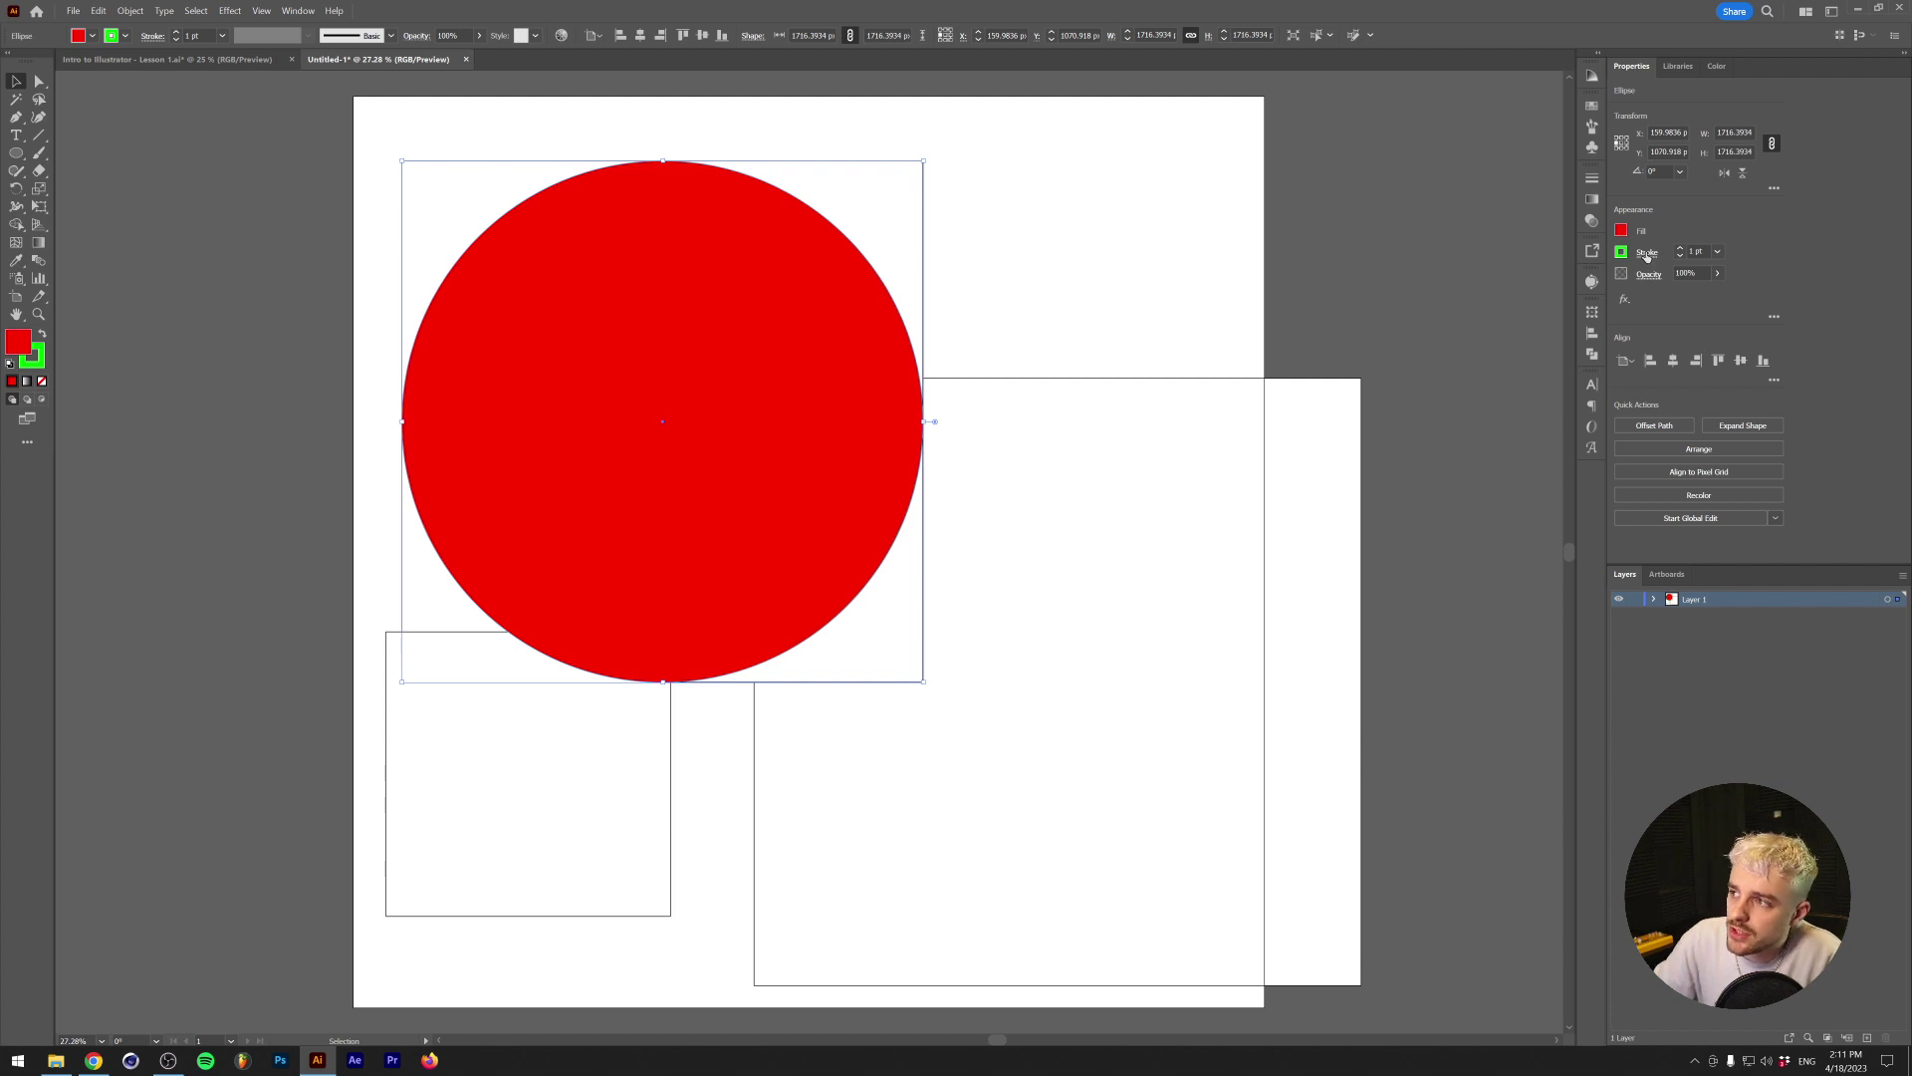
Increase the red circle's stroke weight to 21 pt
click(1681, 249)
click(1681, 249)
click(1681, 249)
click(1681, 249)
click(1681, 249)
click(1682, 249)
click(1681, 249)
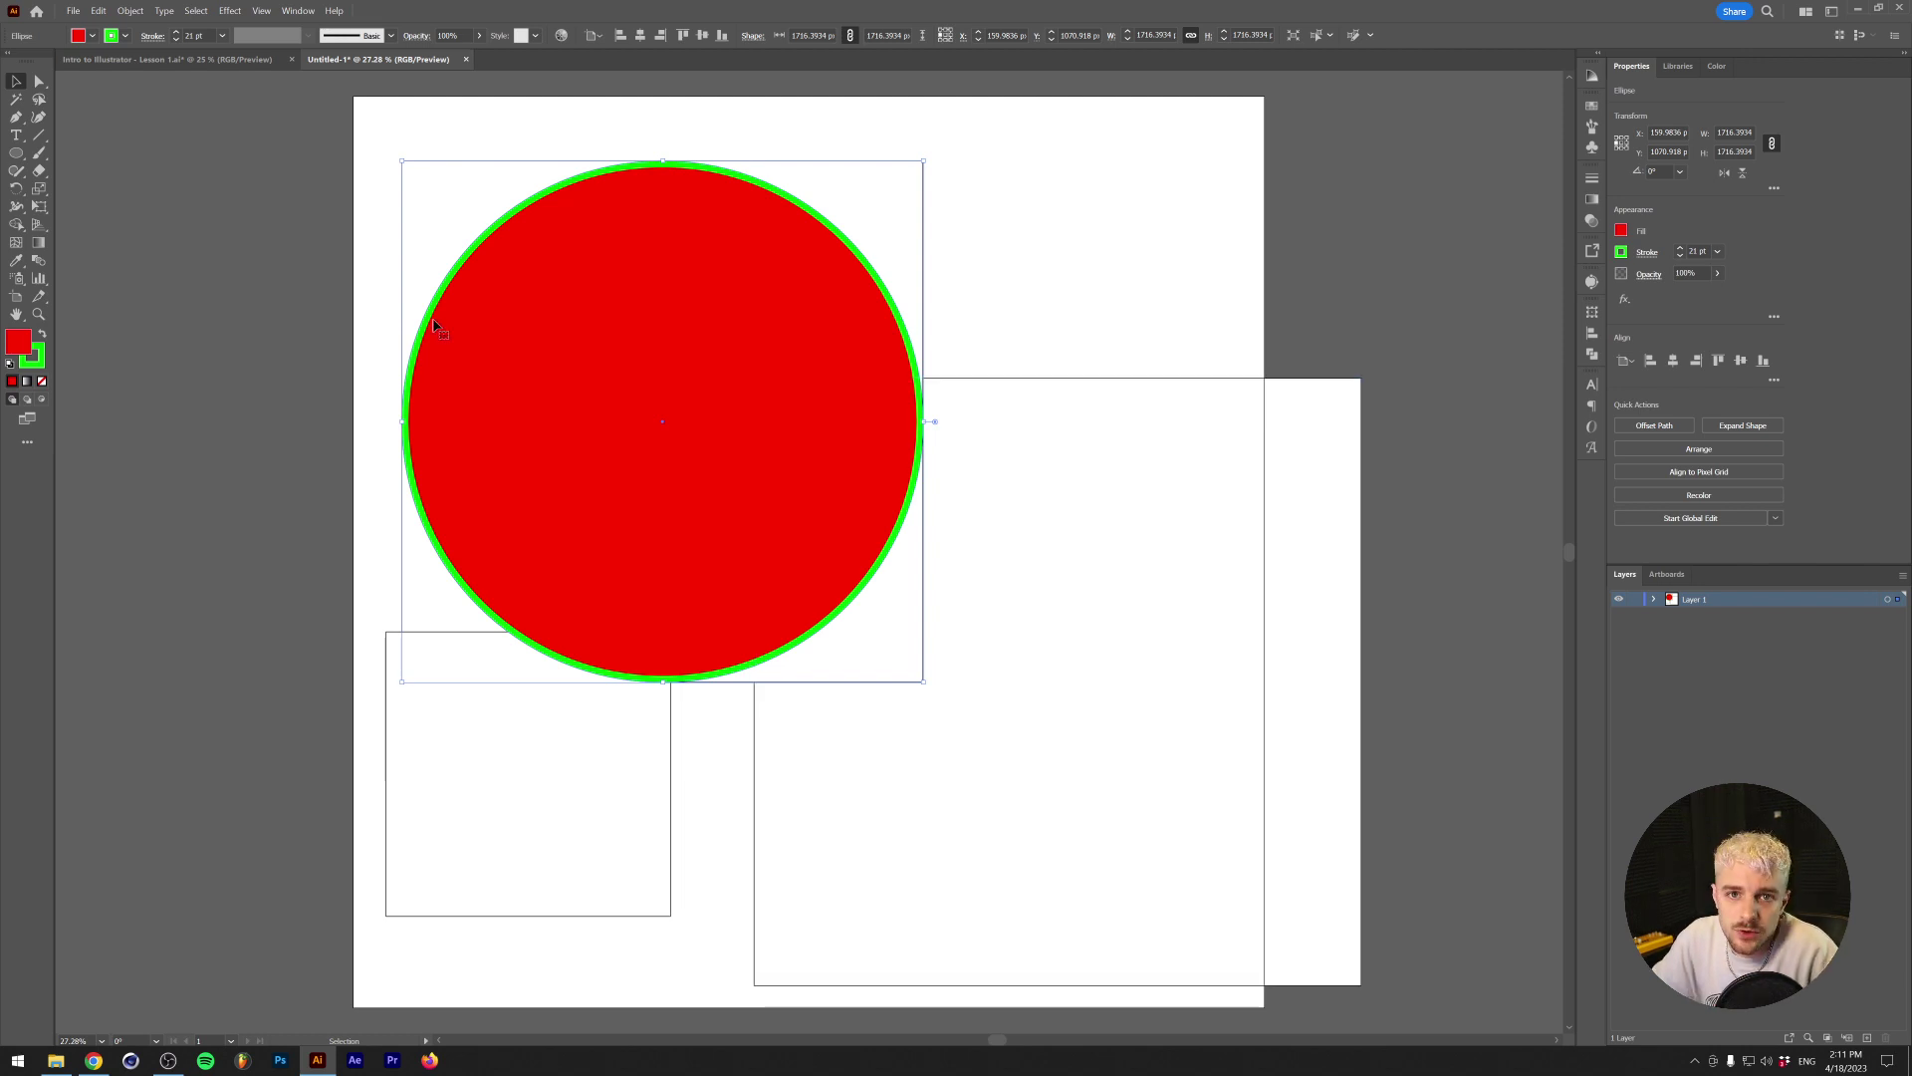
Set the red circle's stroke weight to 6 pt
click(1693, 252)
text(6pt)
key(Return)
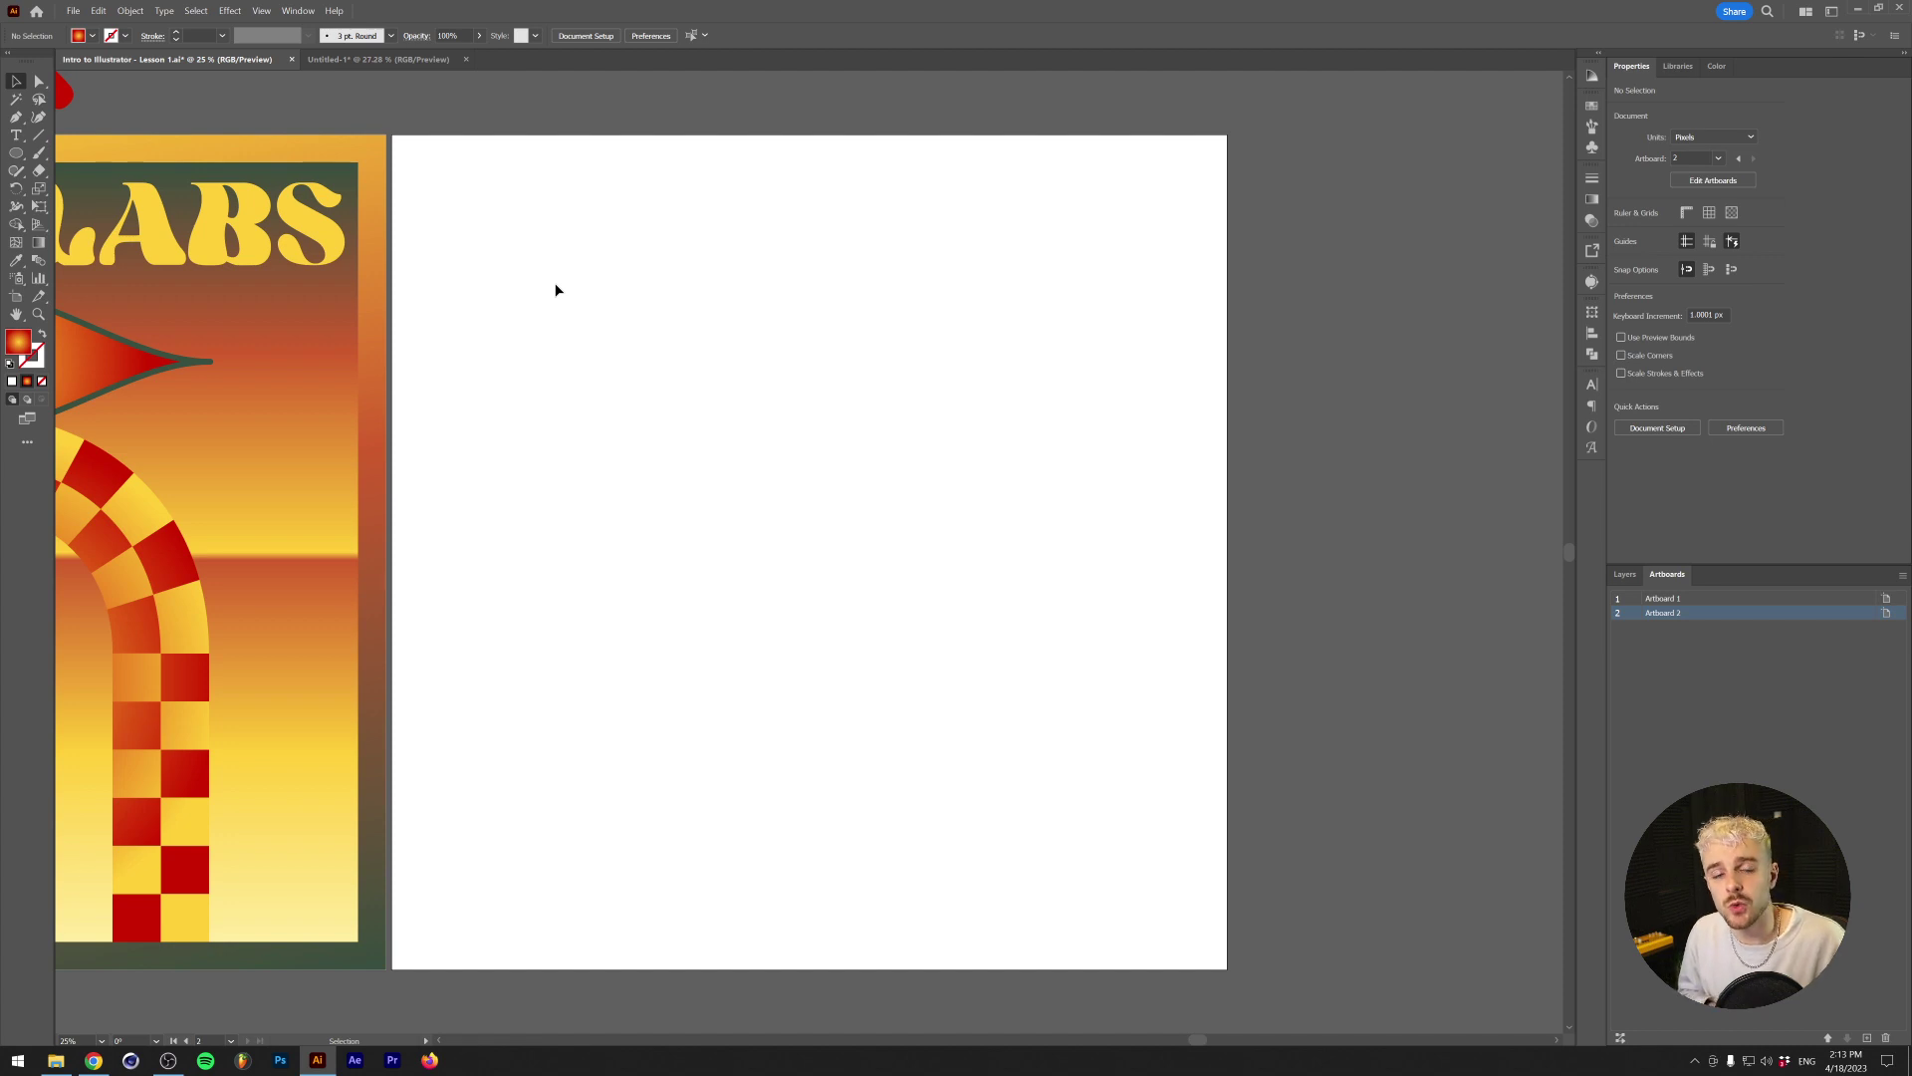
Draw a 3000 x 3000 px rectangle covering the blank second artboard, using the default white fill and black stroke
click(16, 152)
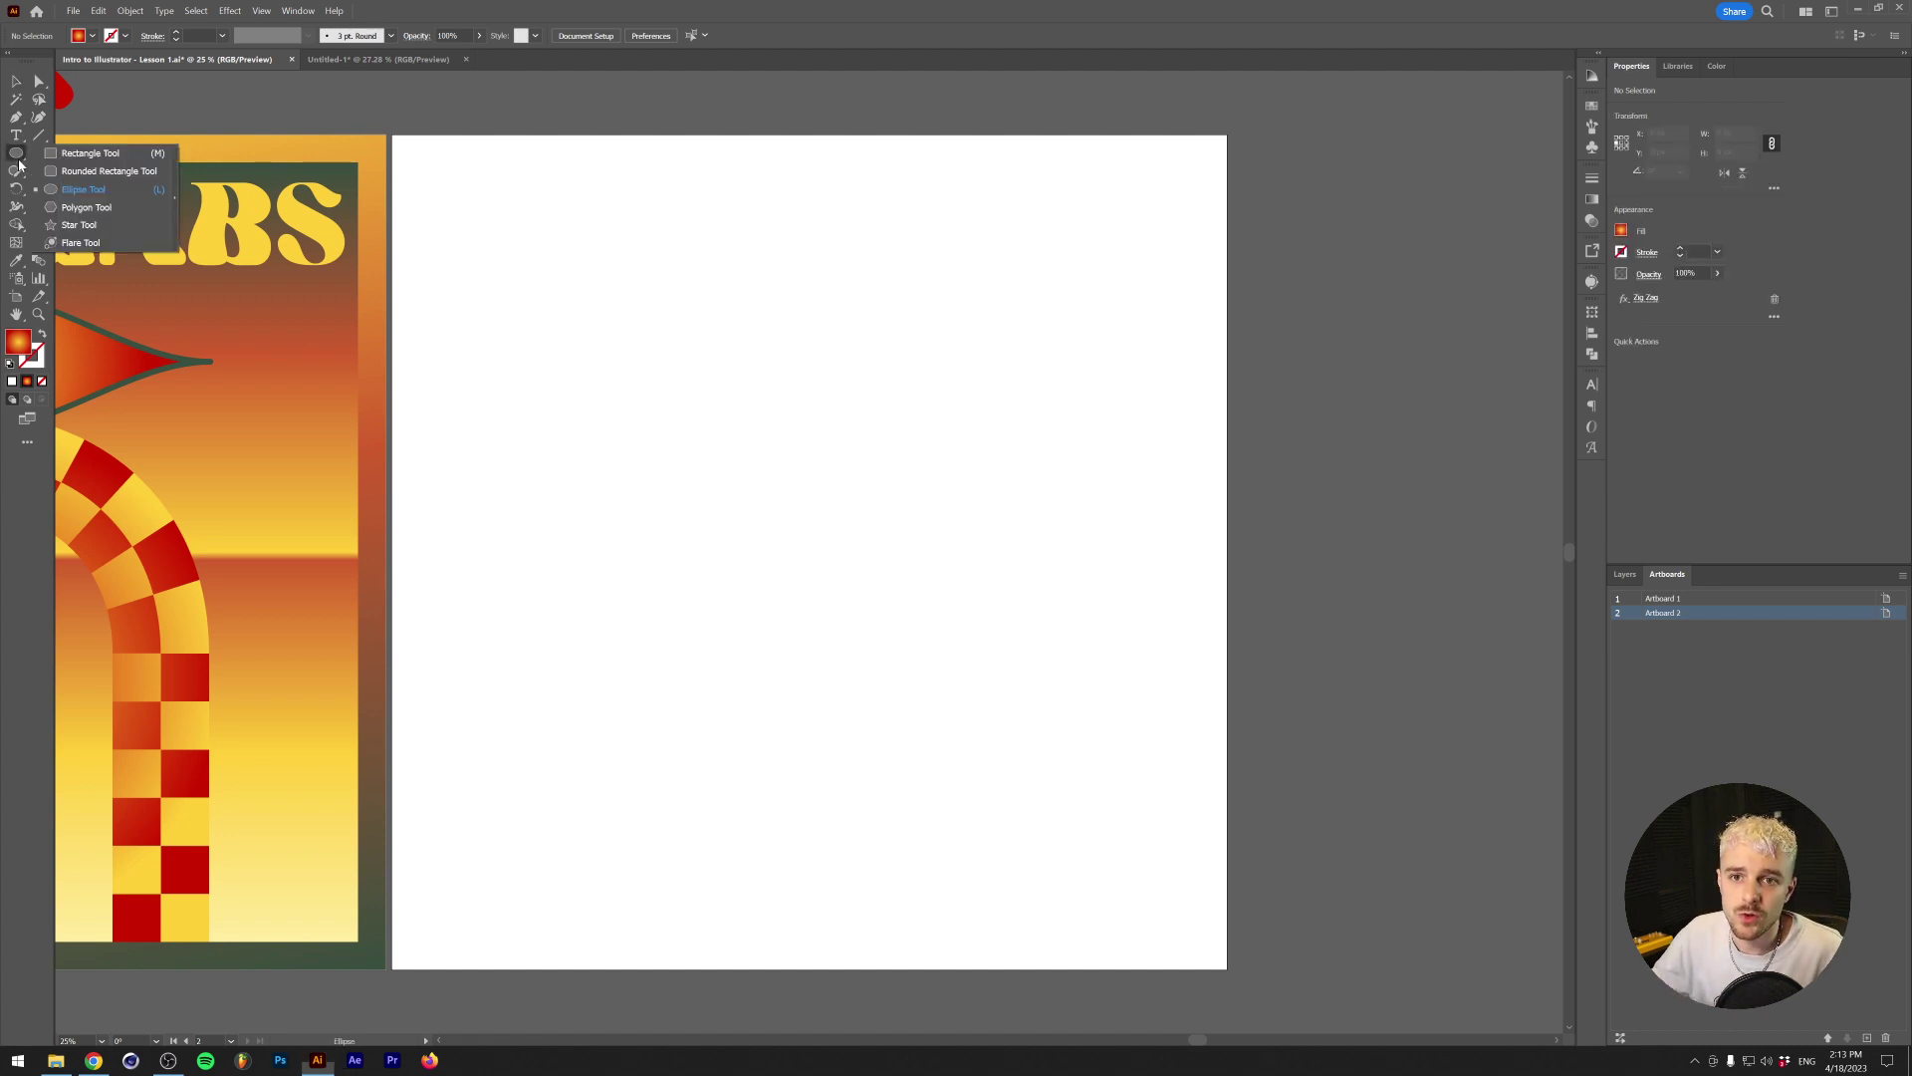
click(84, 156)
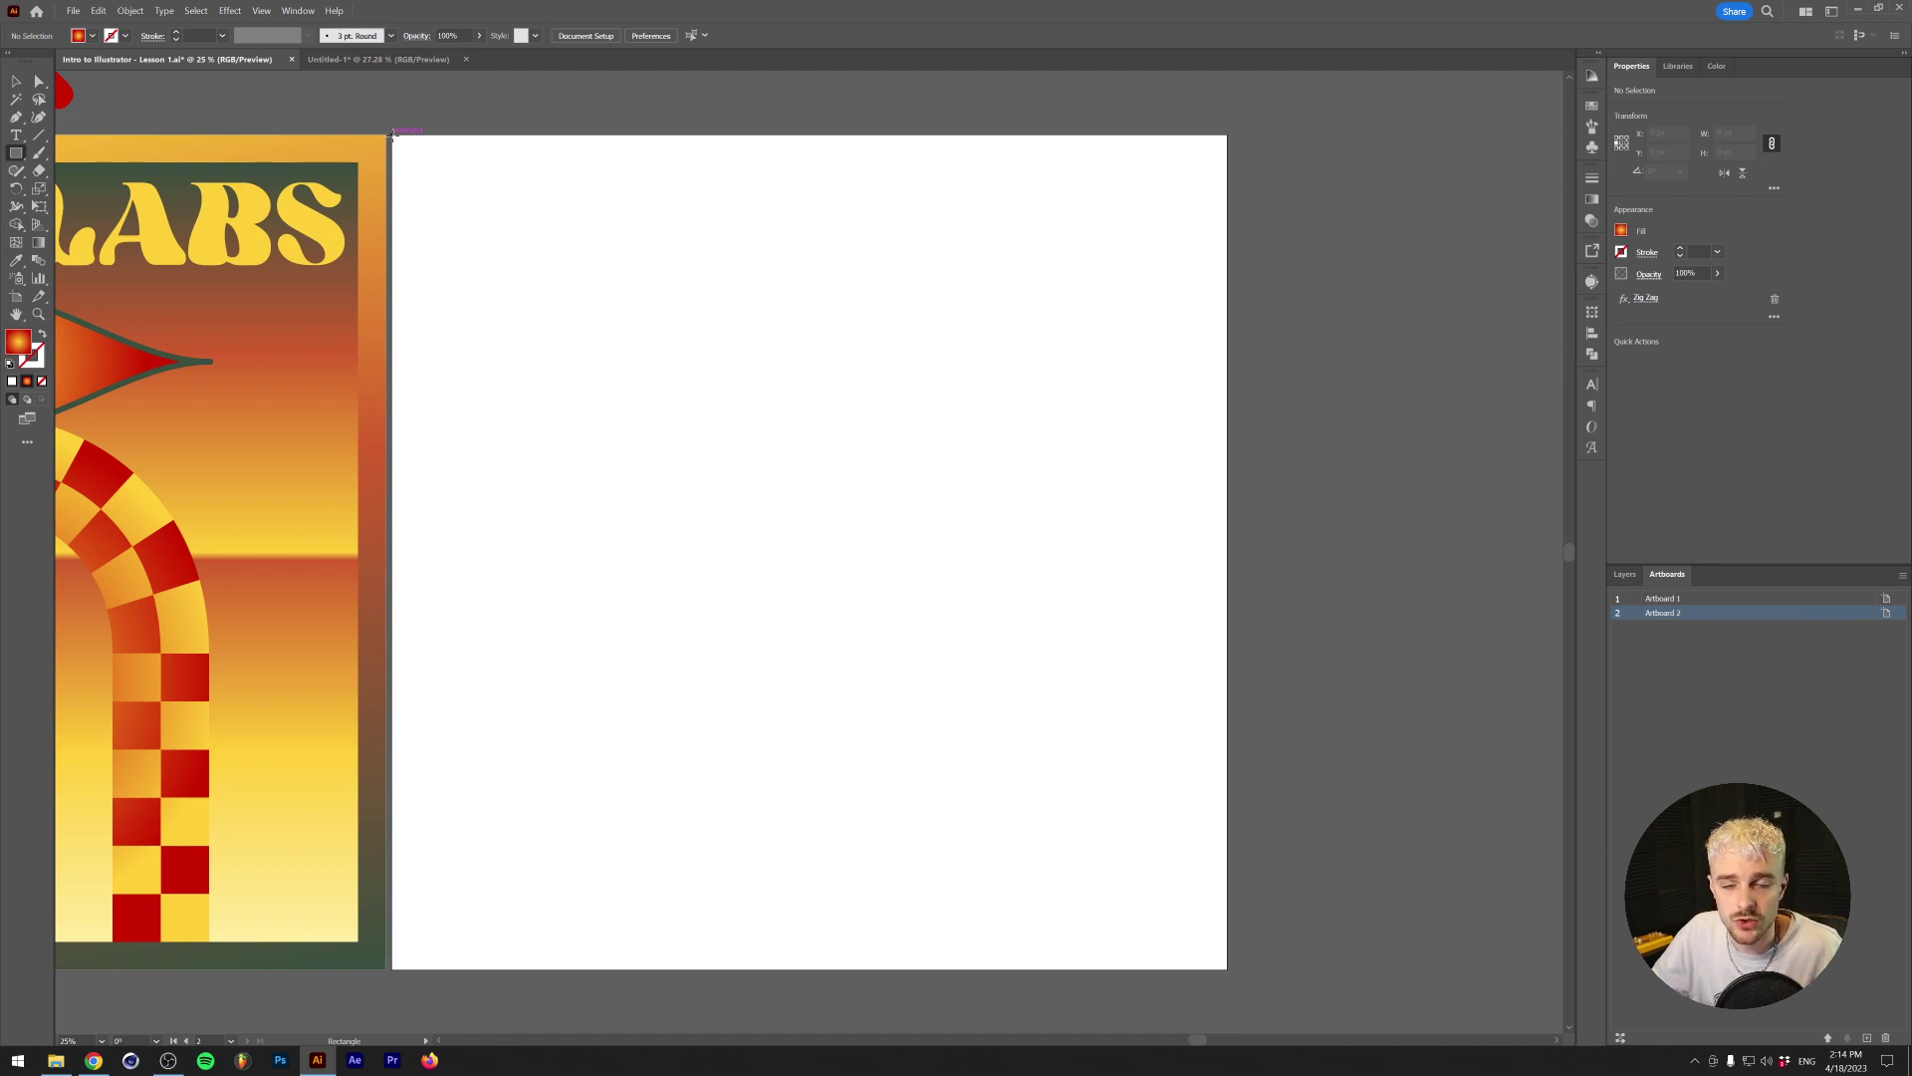
key(d)
mouse_move(392, 134)
mouse_down()
mouse_move(757, 573)
mouse_move(1163, 962)
mouse_move(1227, 968)
mouse_up()
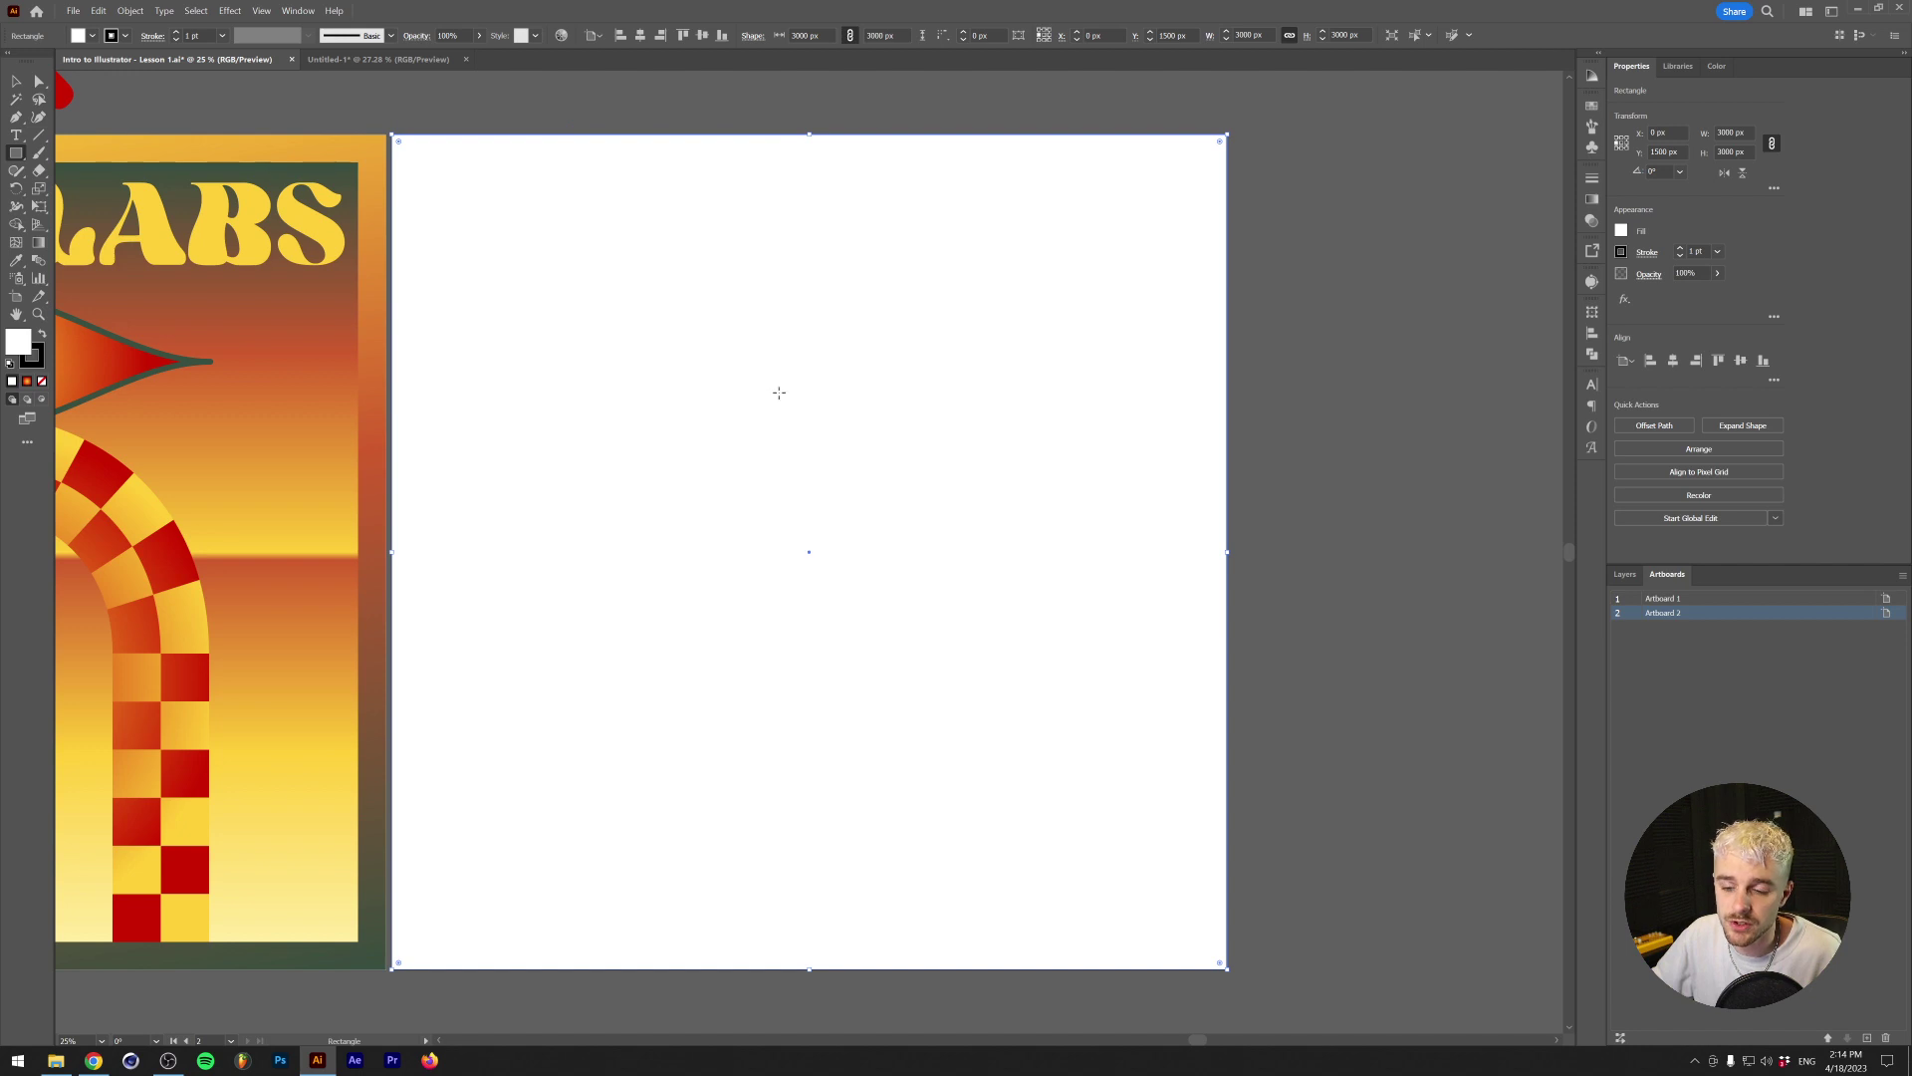
Fill the artboard-sized rectangle with orange, RGB 255, 157, 0, and remove its stroke
double_click(17, 344)
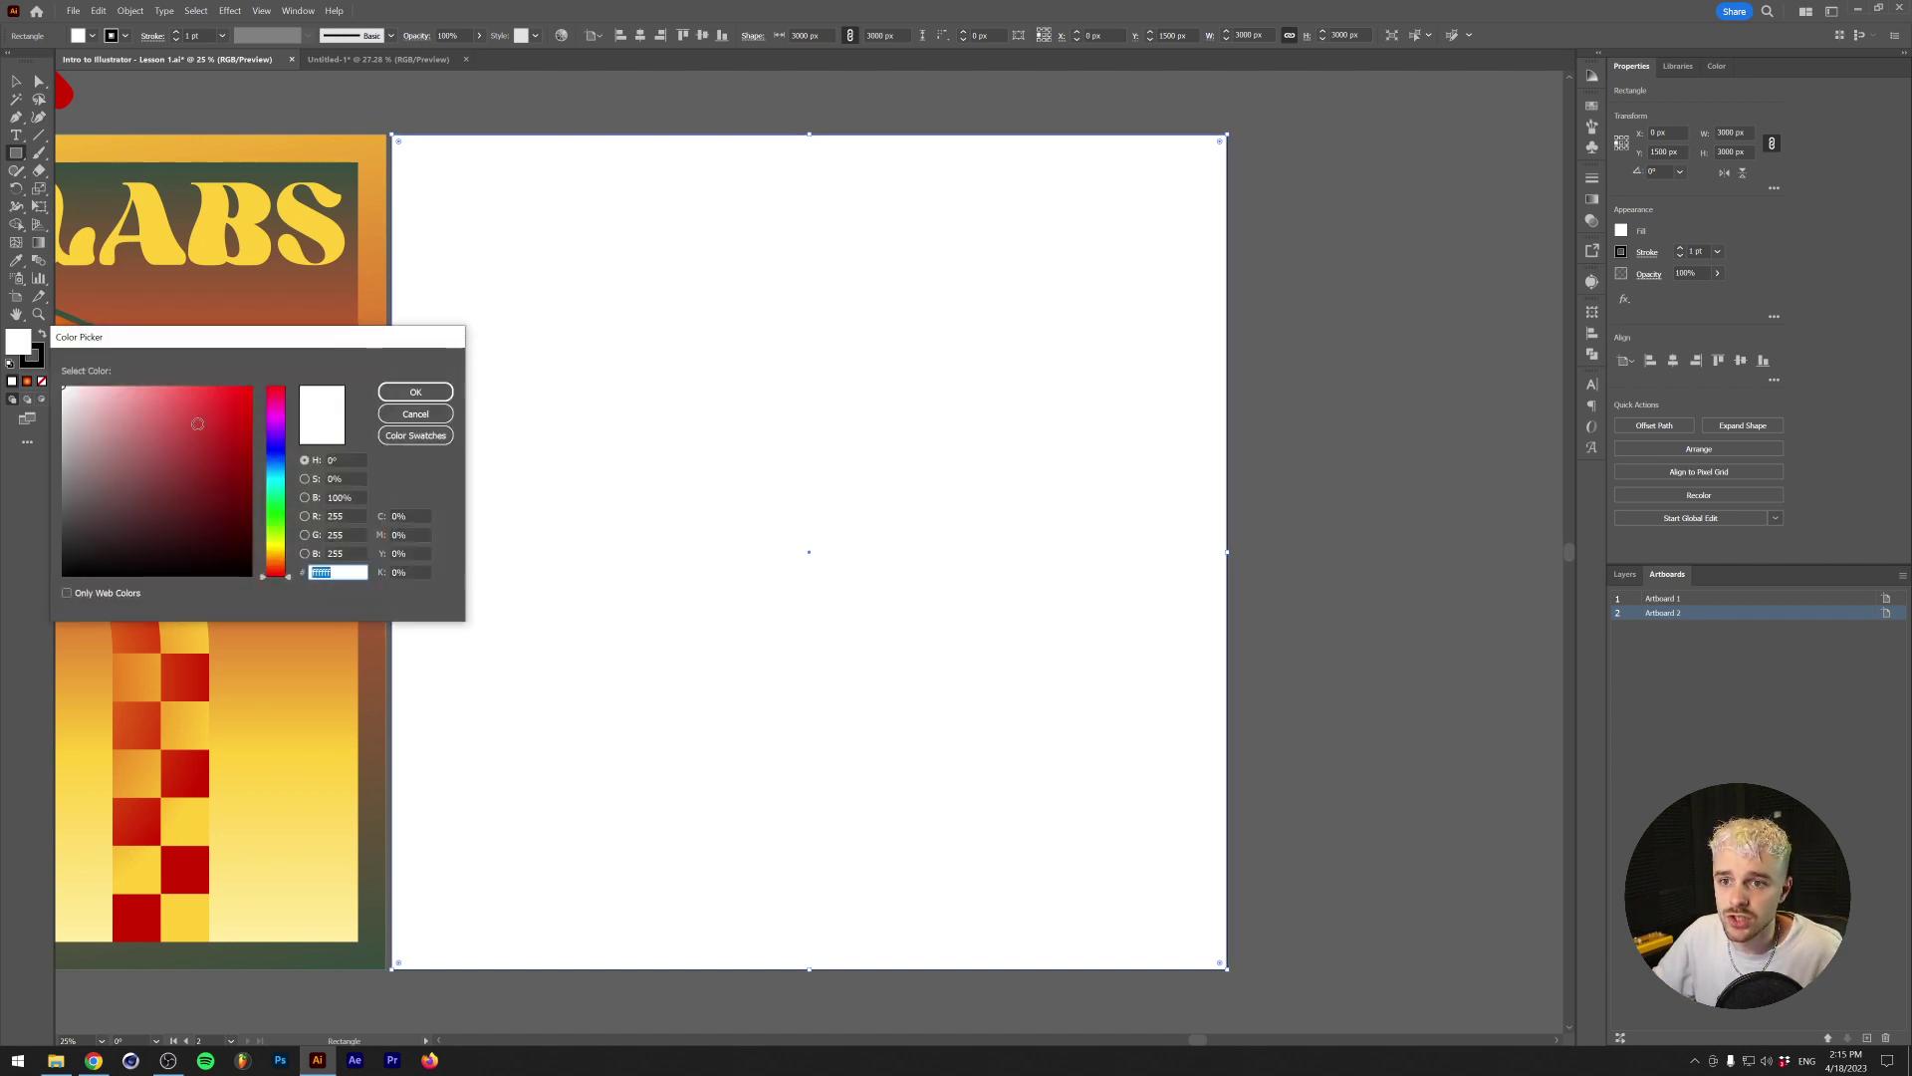
drag(267, 529, 245, 395)
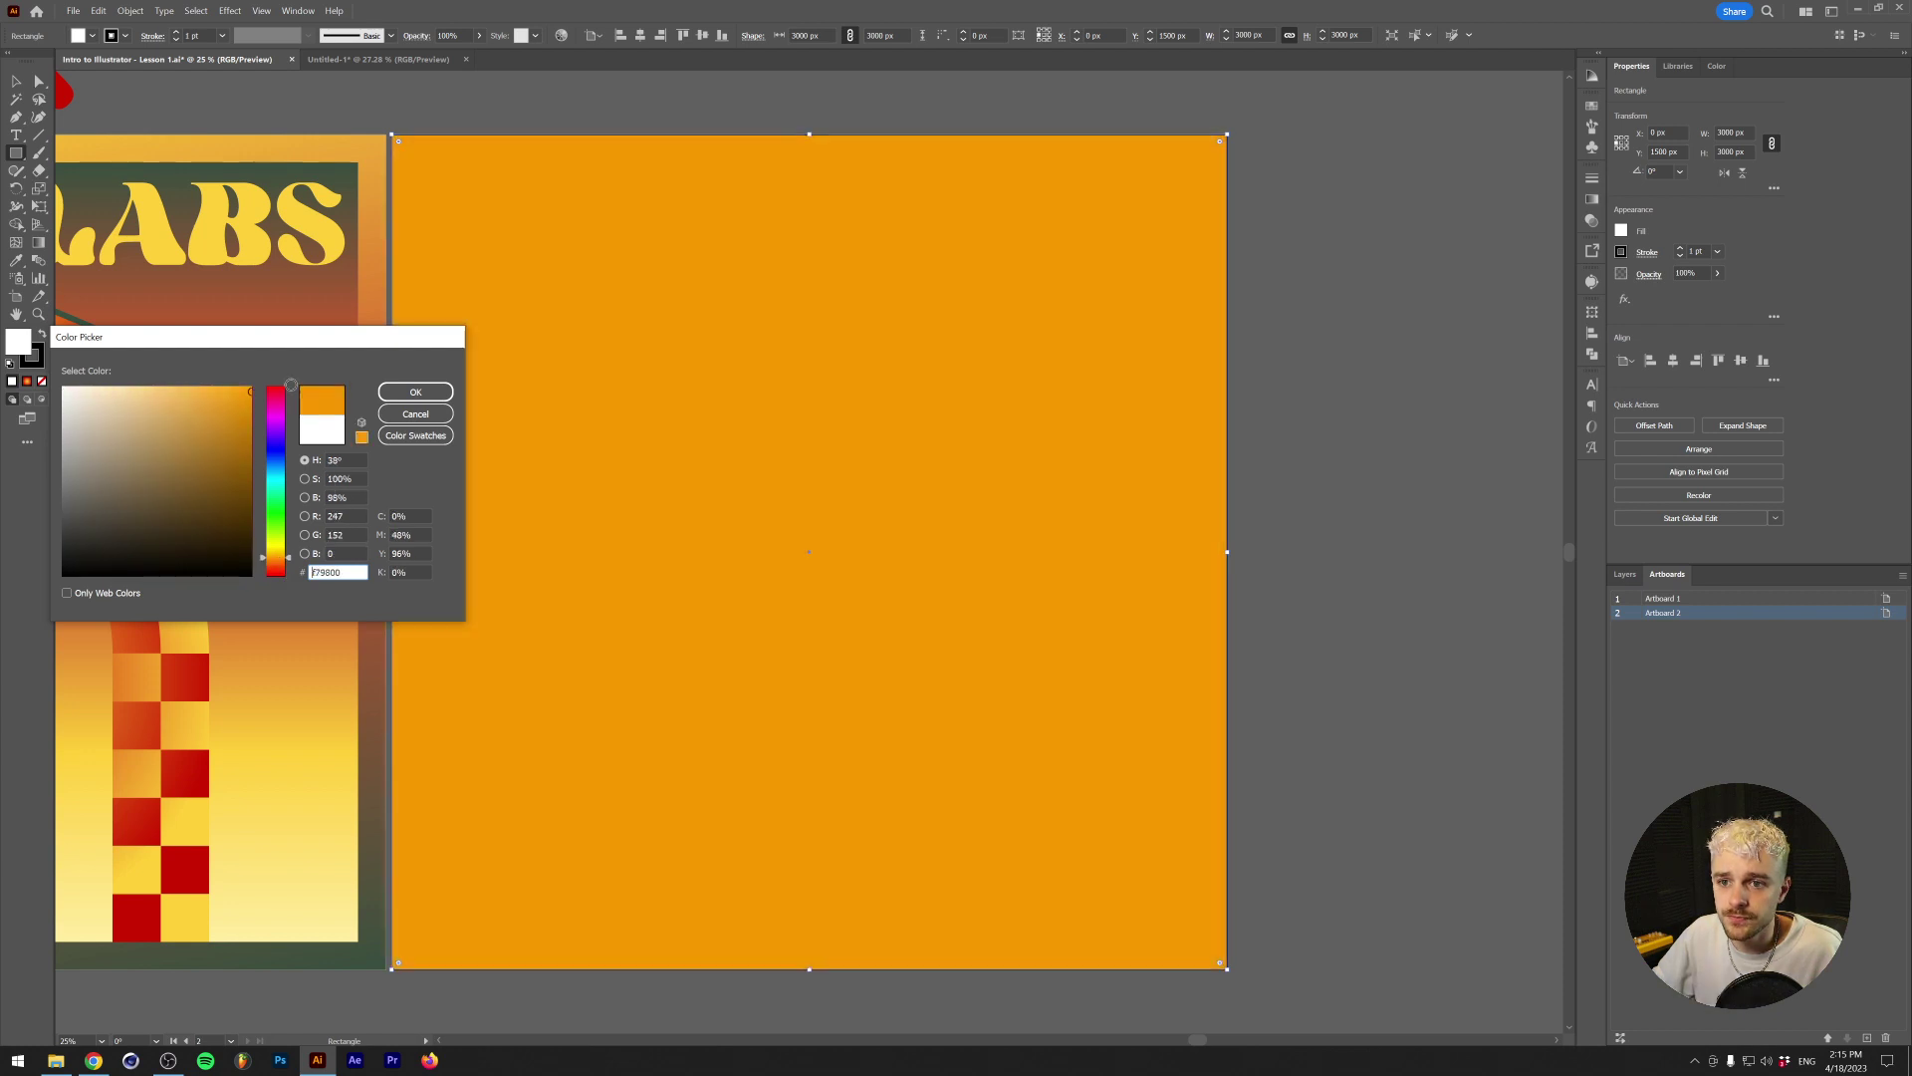
click(415, 391)
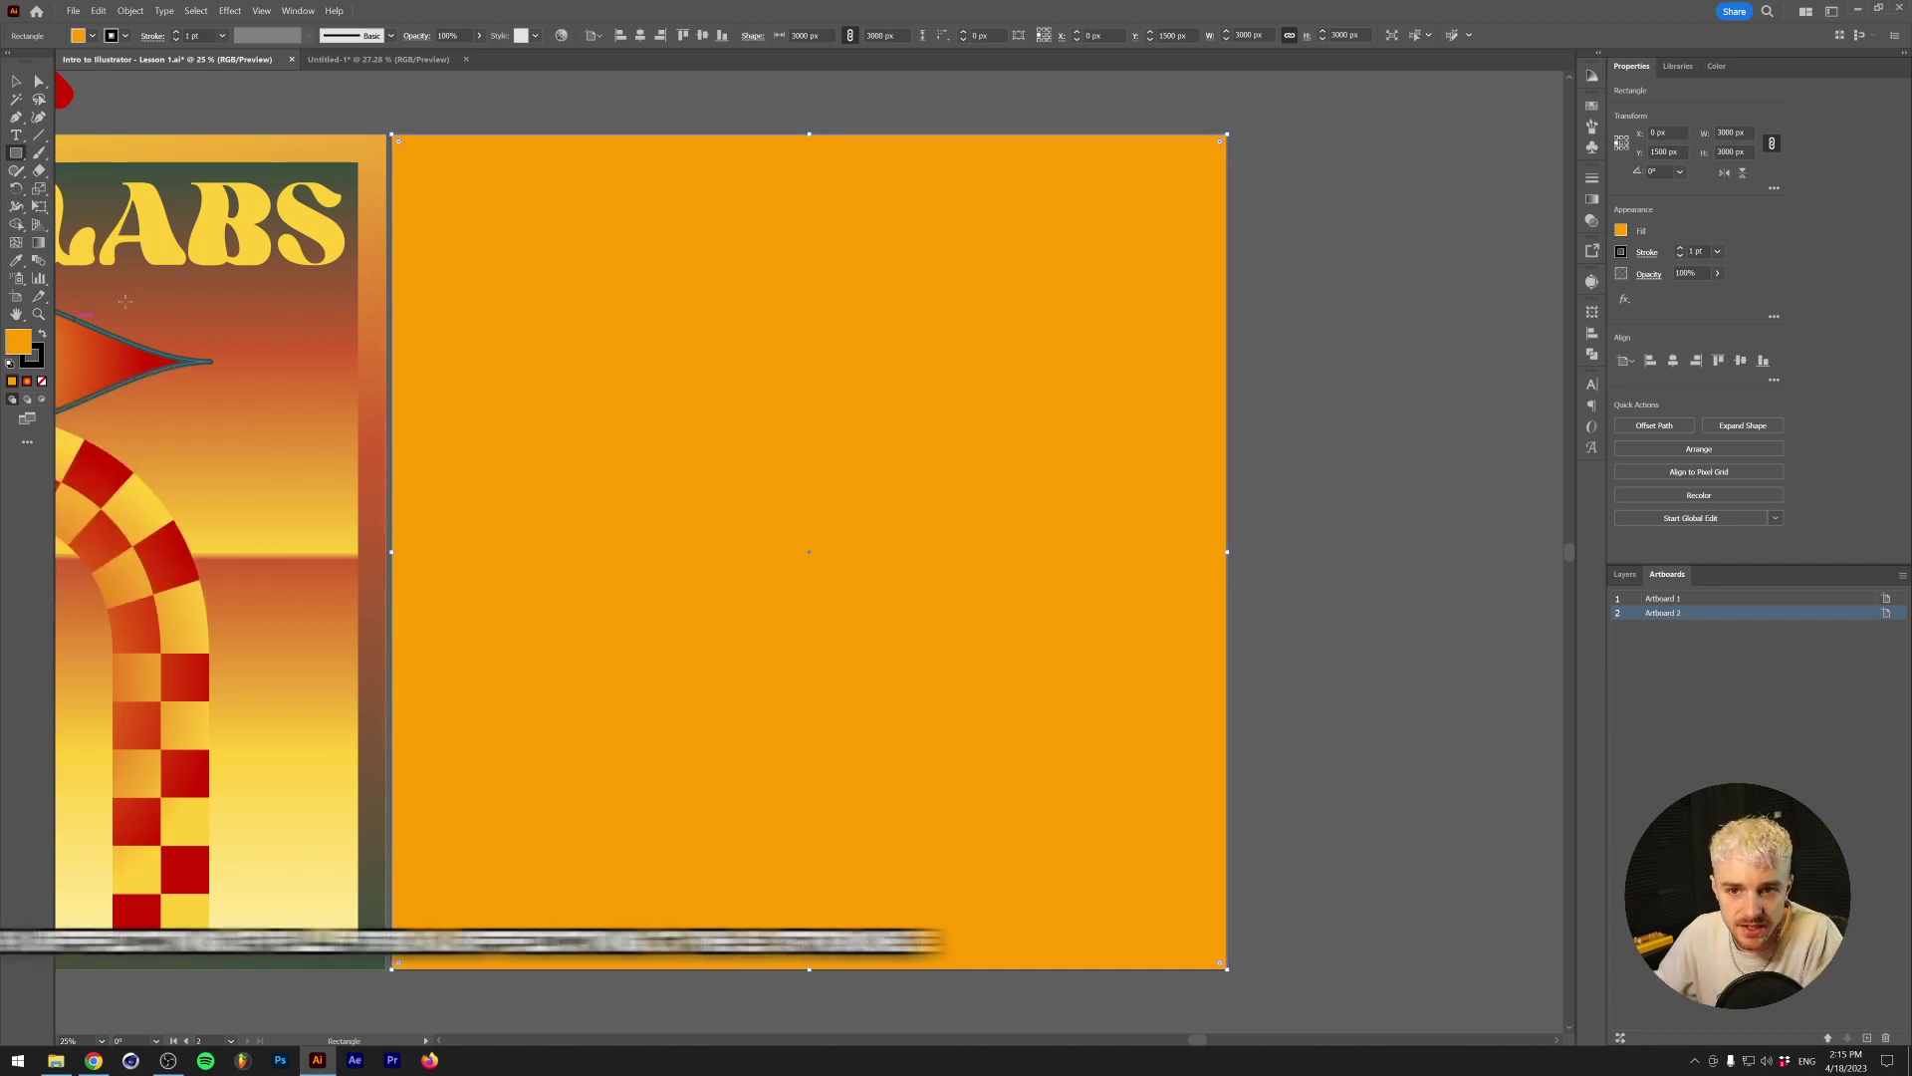
key(x)
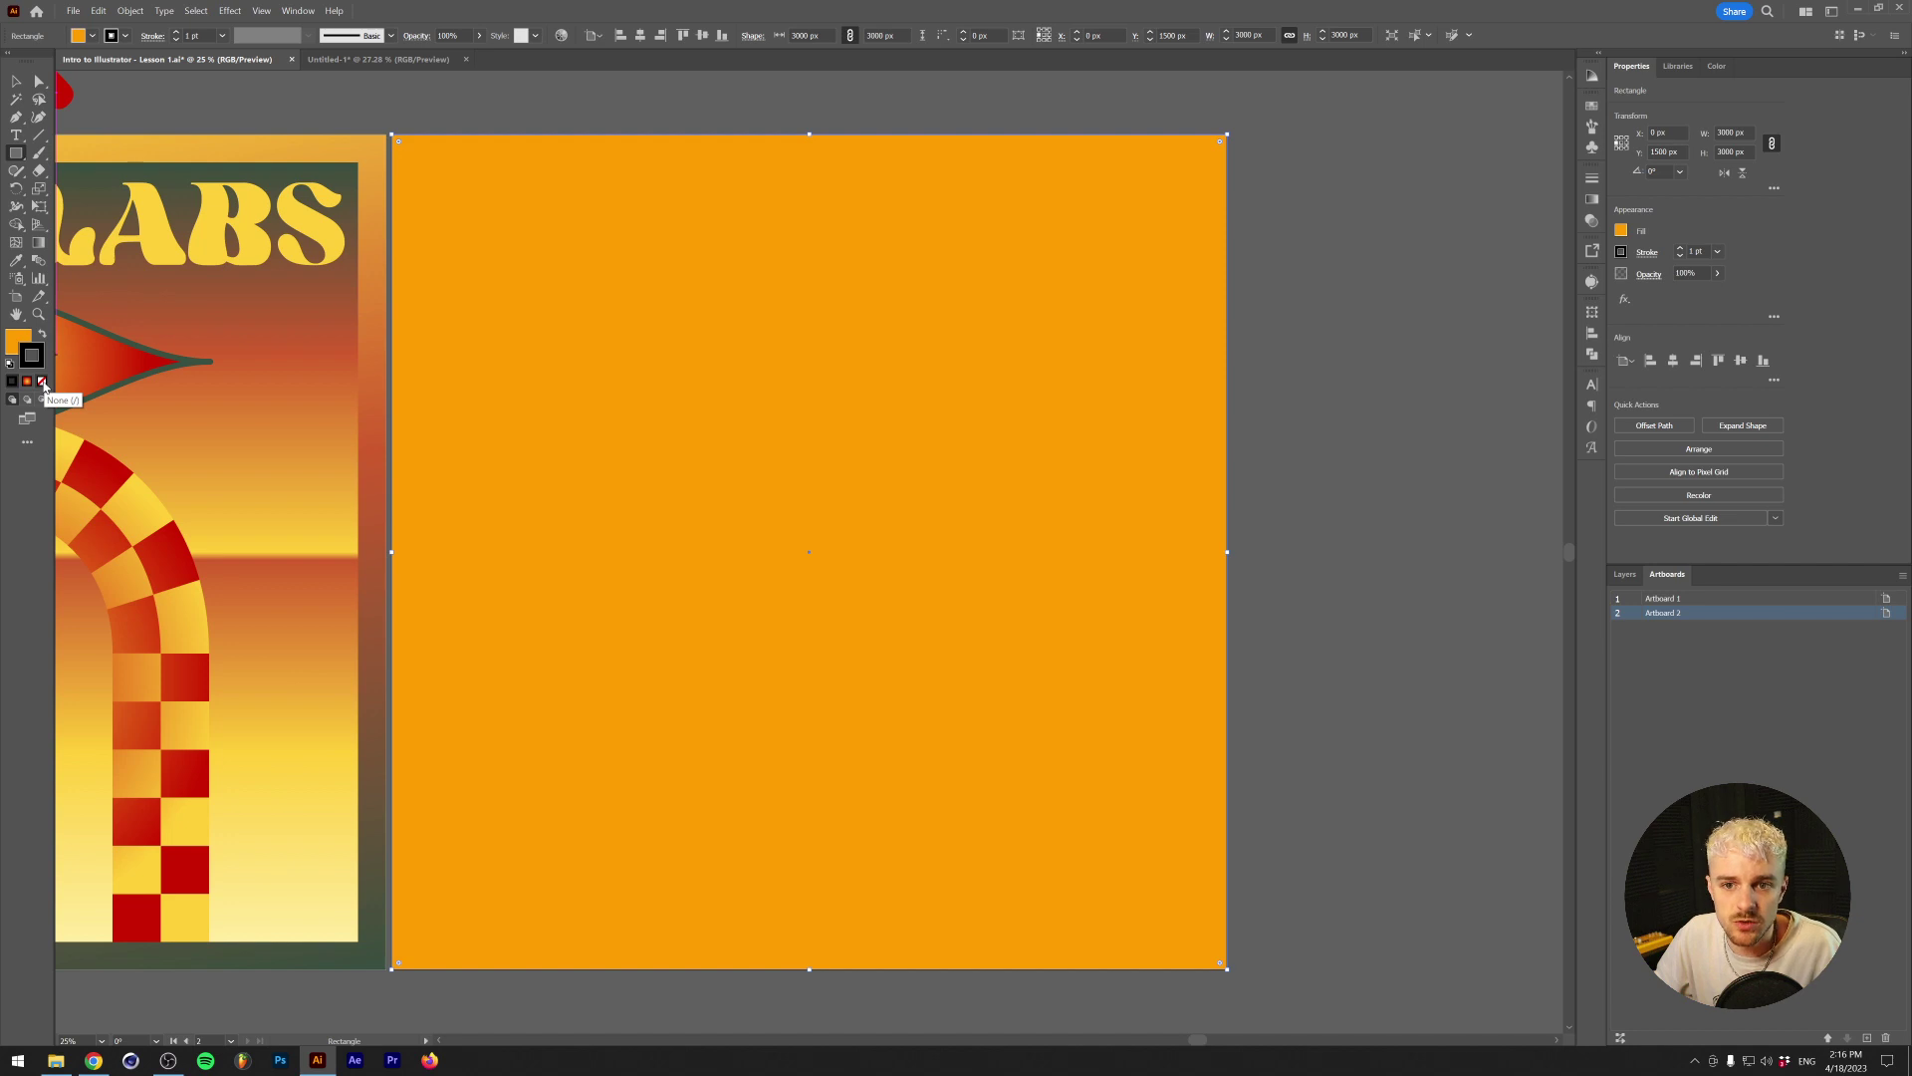
click(41, 382)
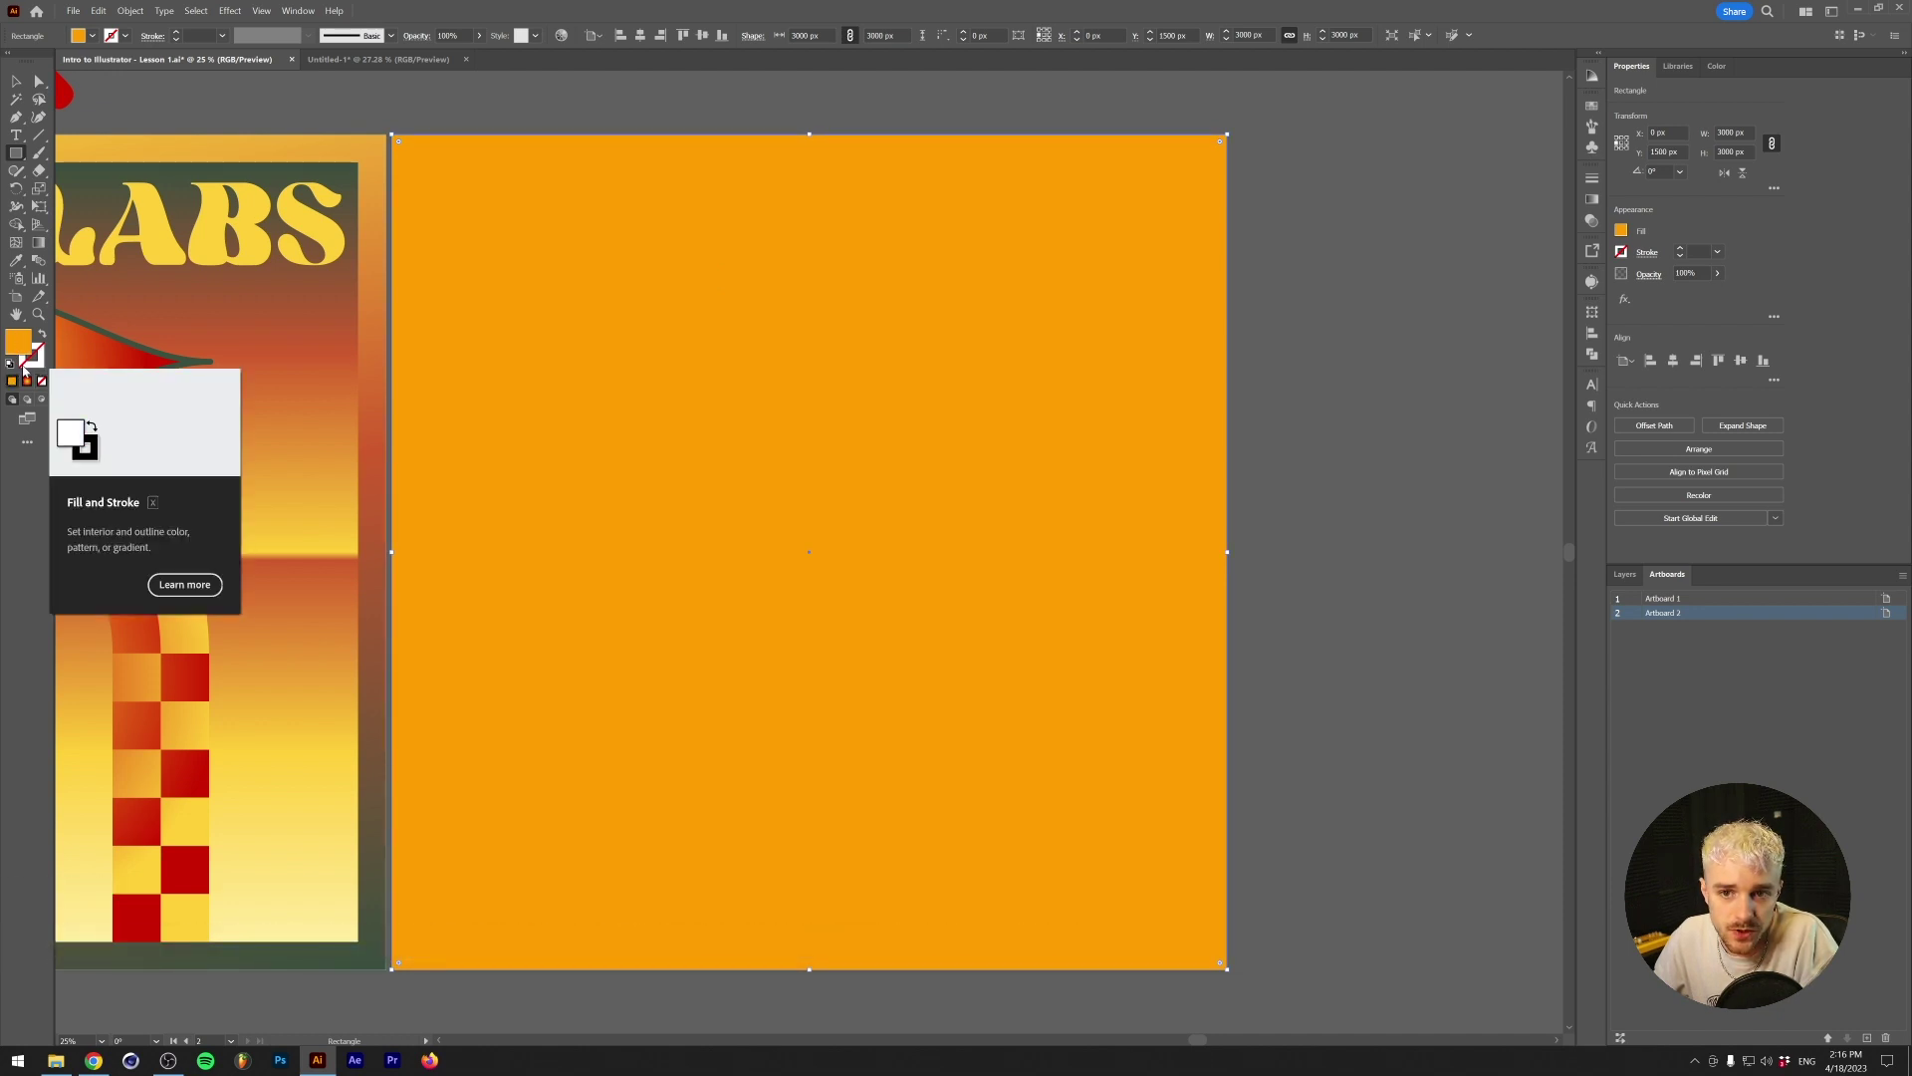
Show the colour settings and replace the rectangle's solid fill with the default white-to-black linear gradient
key(v)
key(F6)
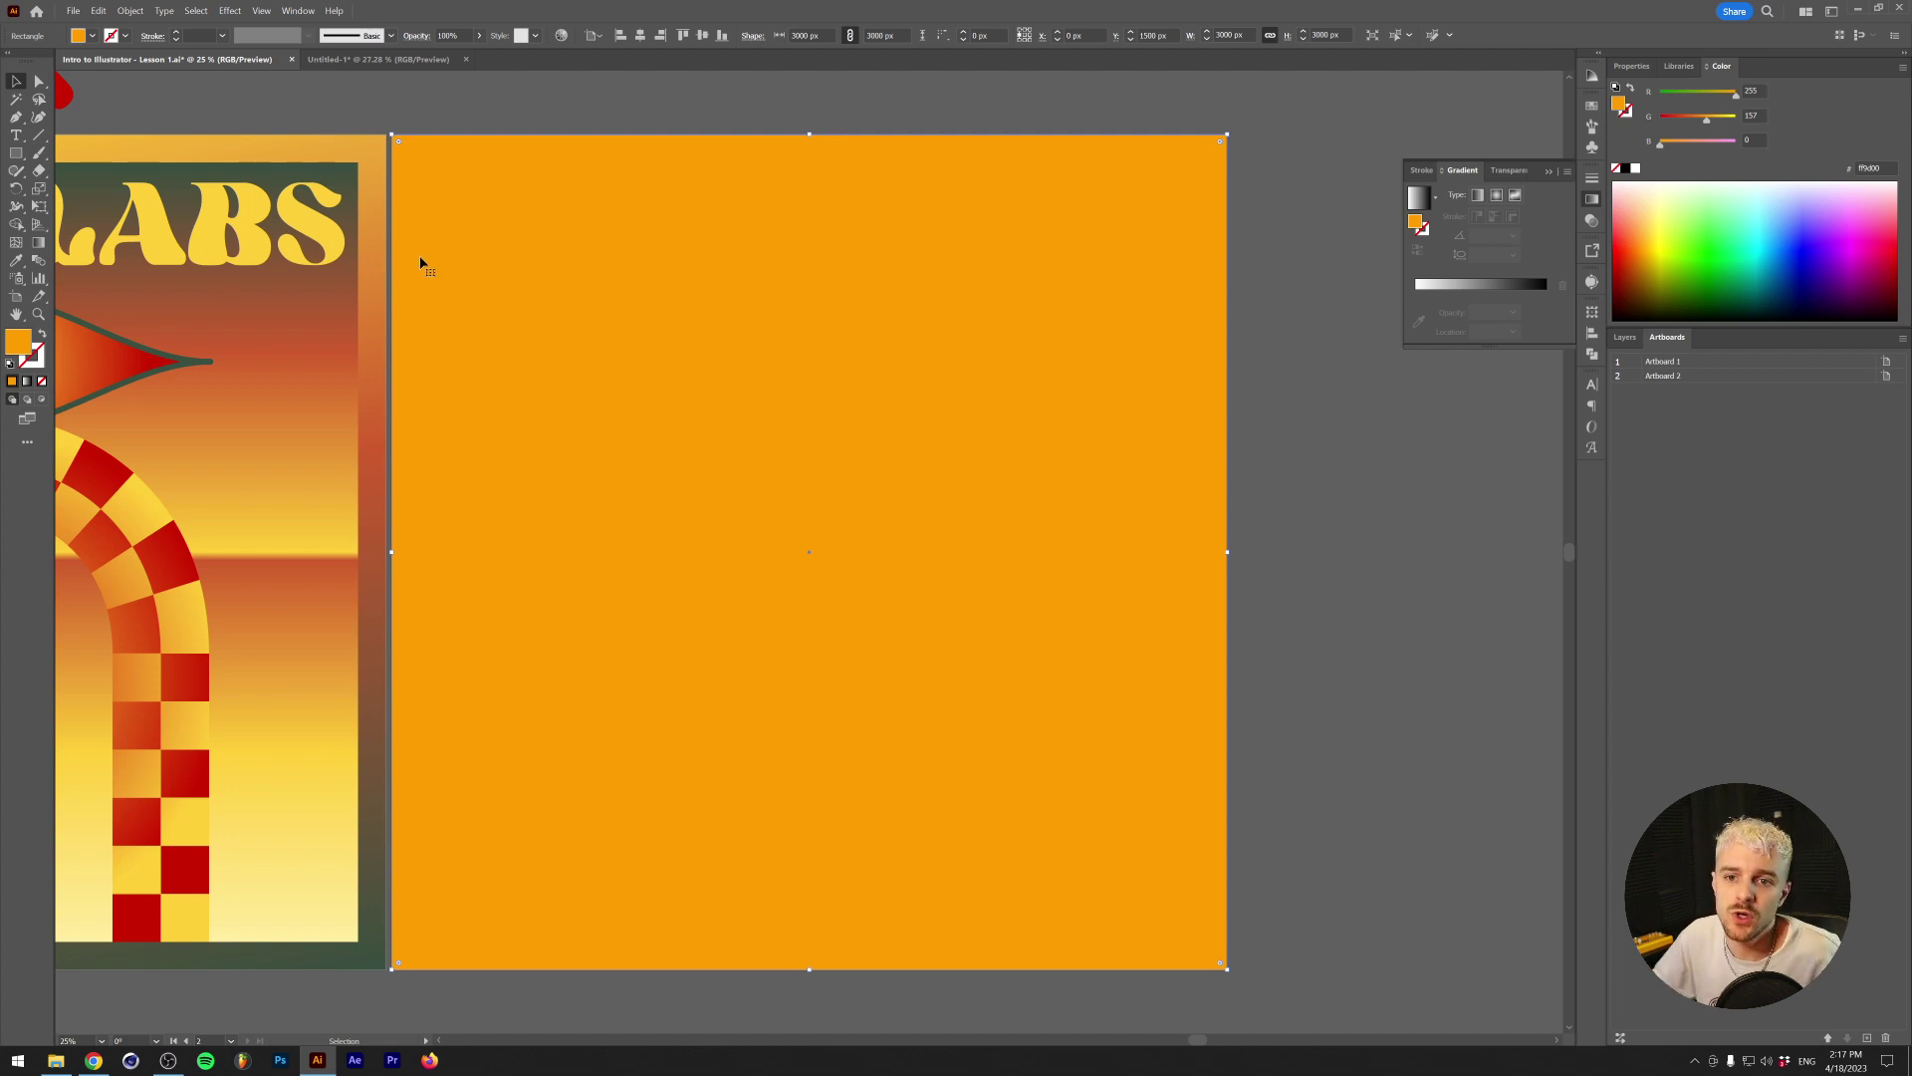
click(27, 382)
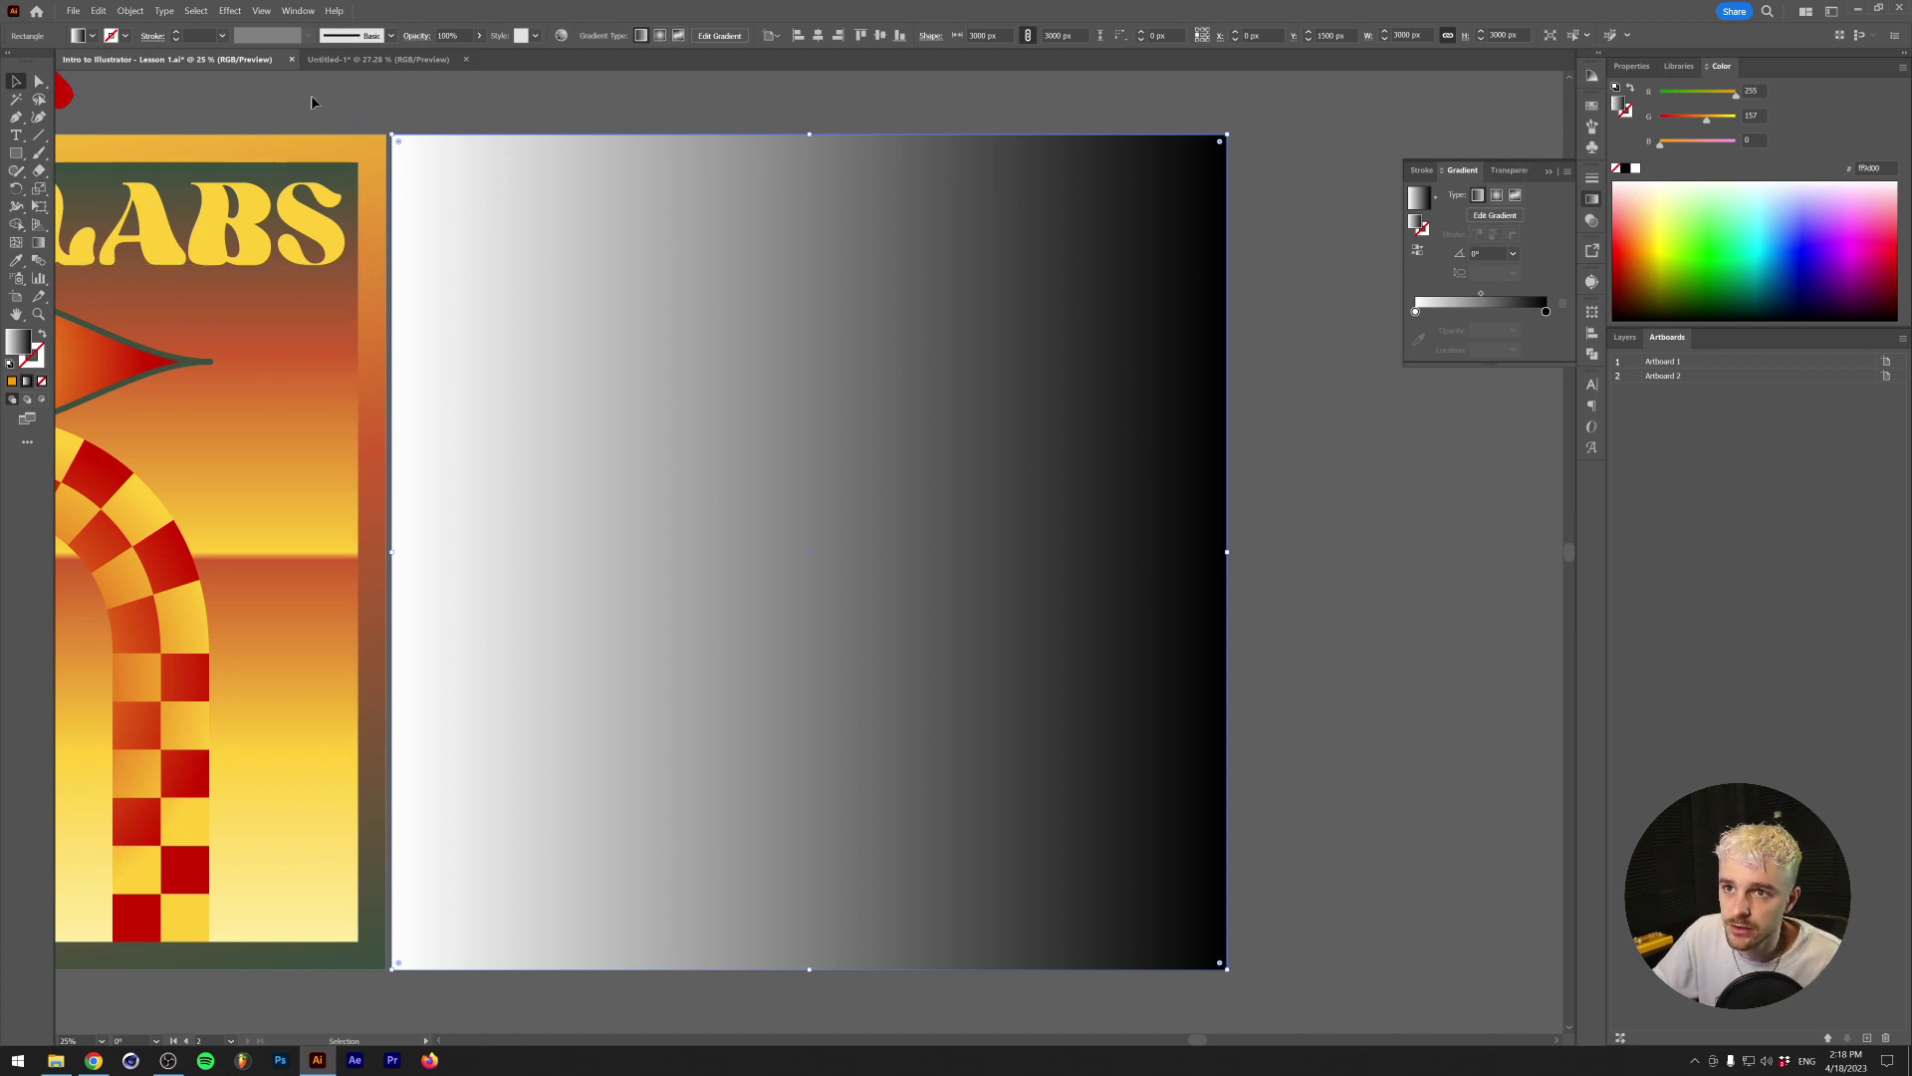
Detach the Gradient panel from its group and float it over the lower part of the gradient rectangle
click(299, 11)
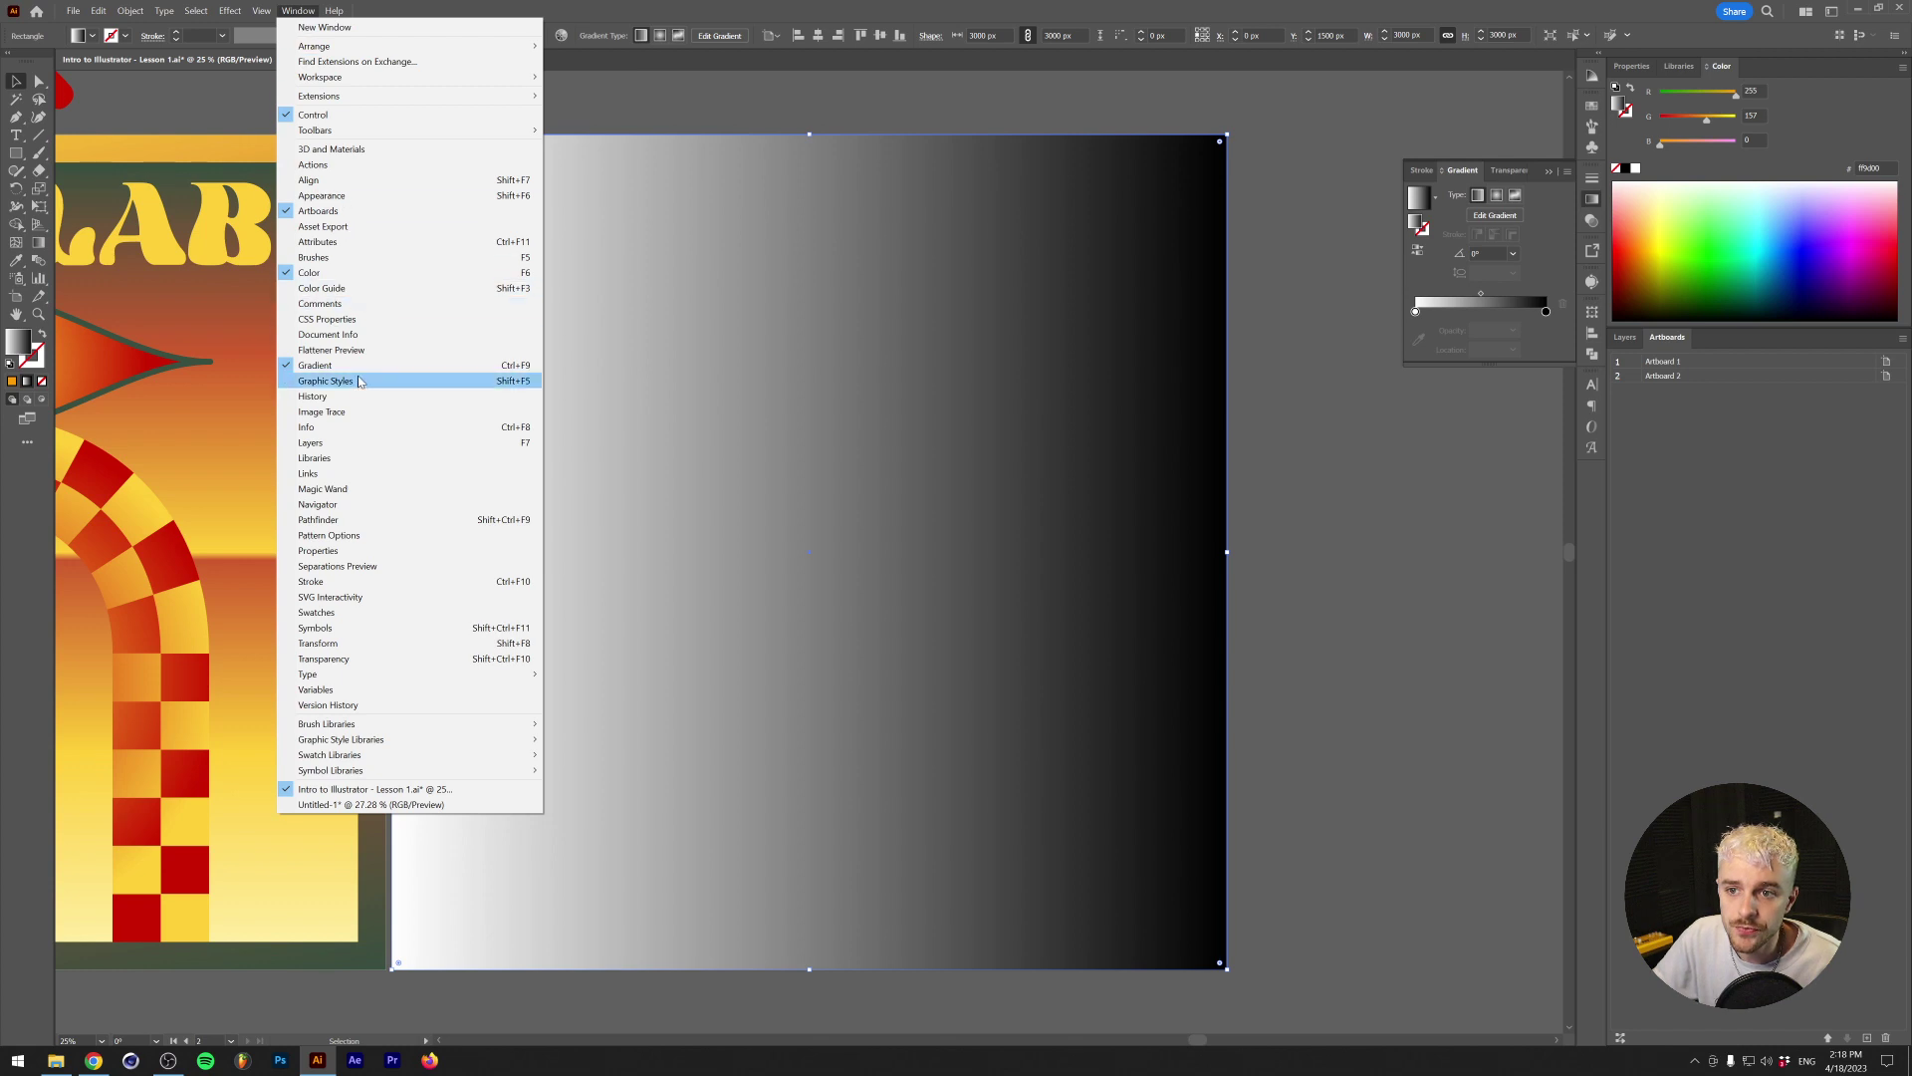
click(1295, 406)
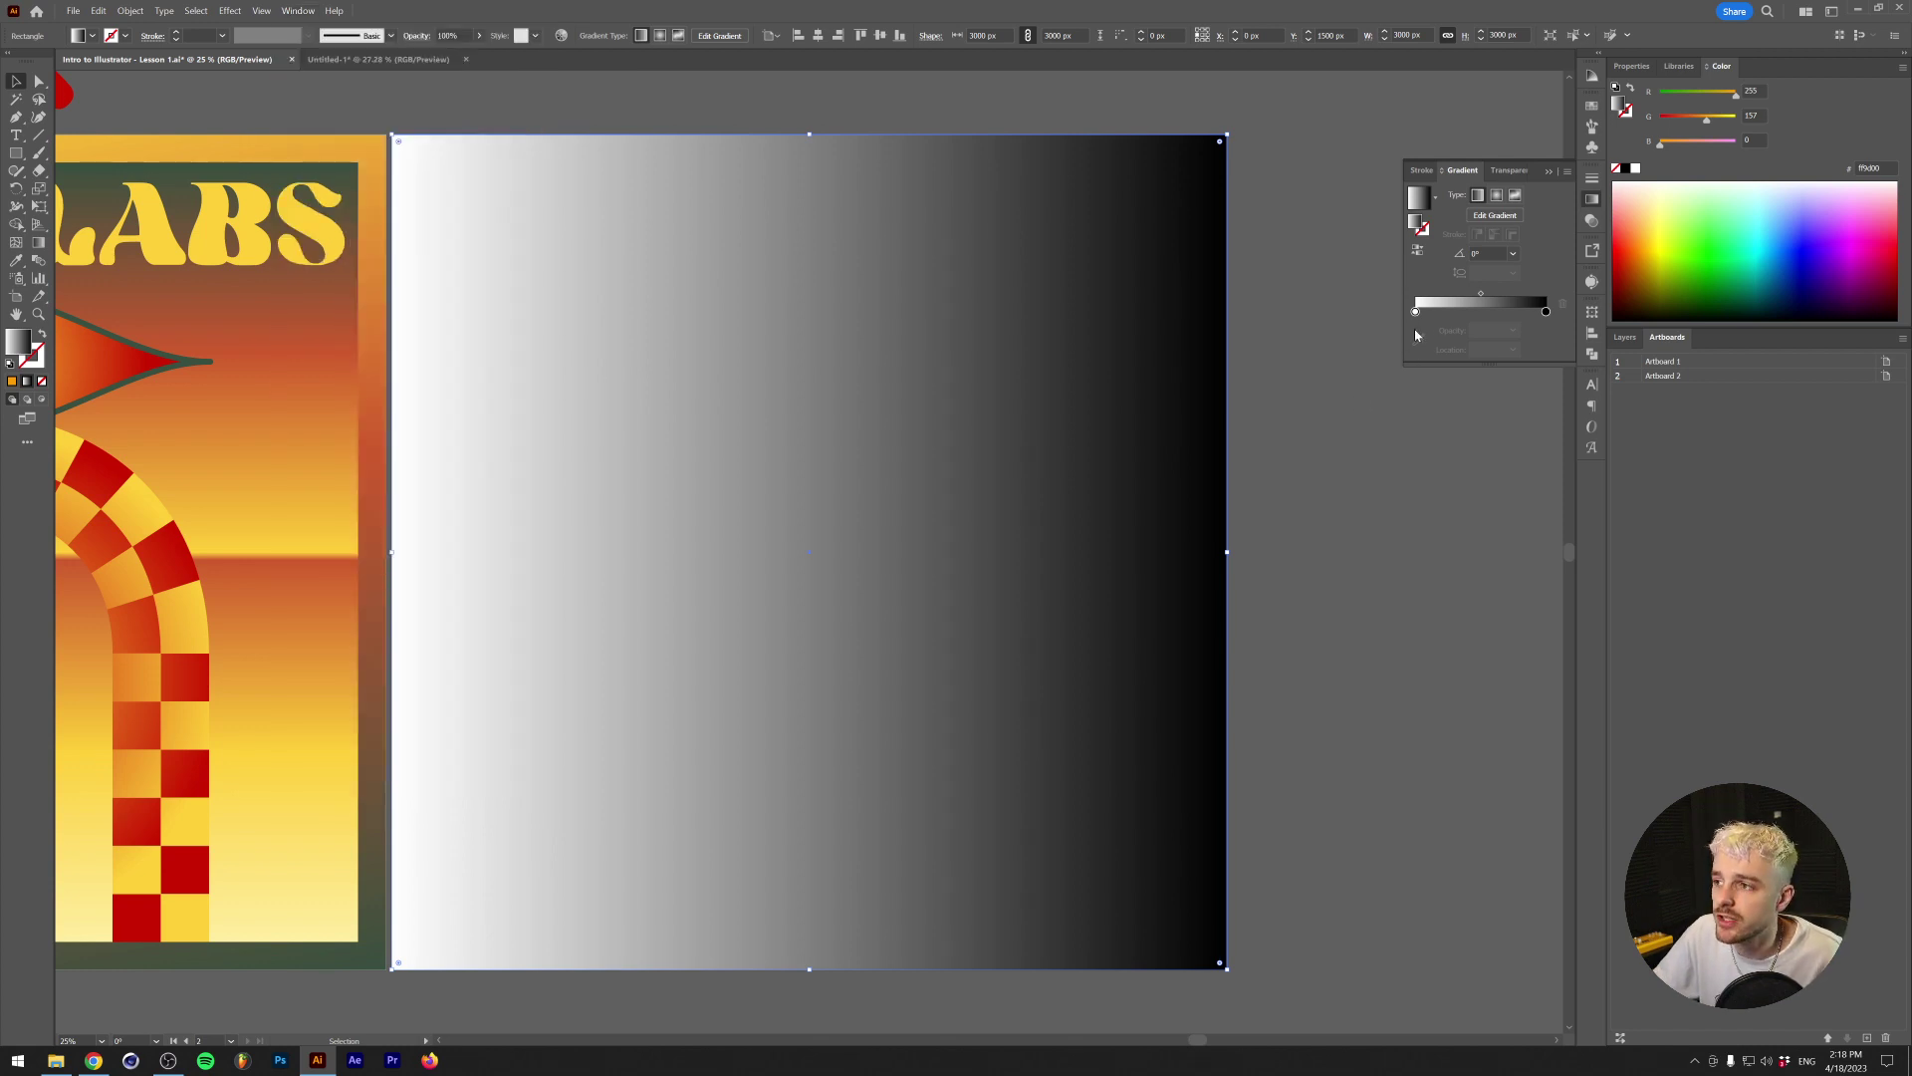
drag(1458, 172, 534, 576)
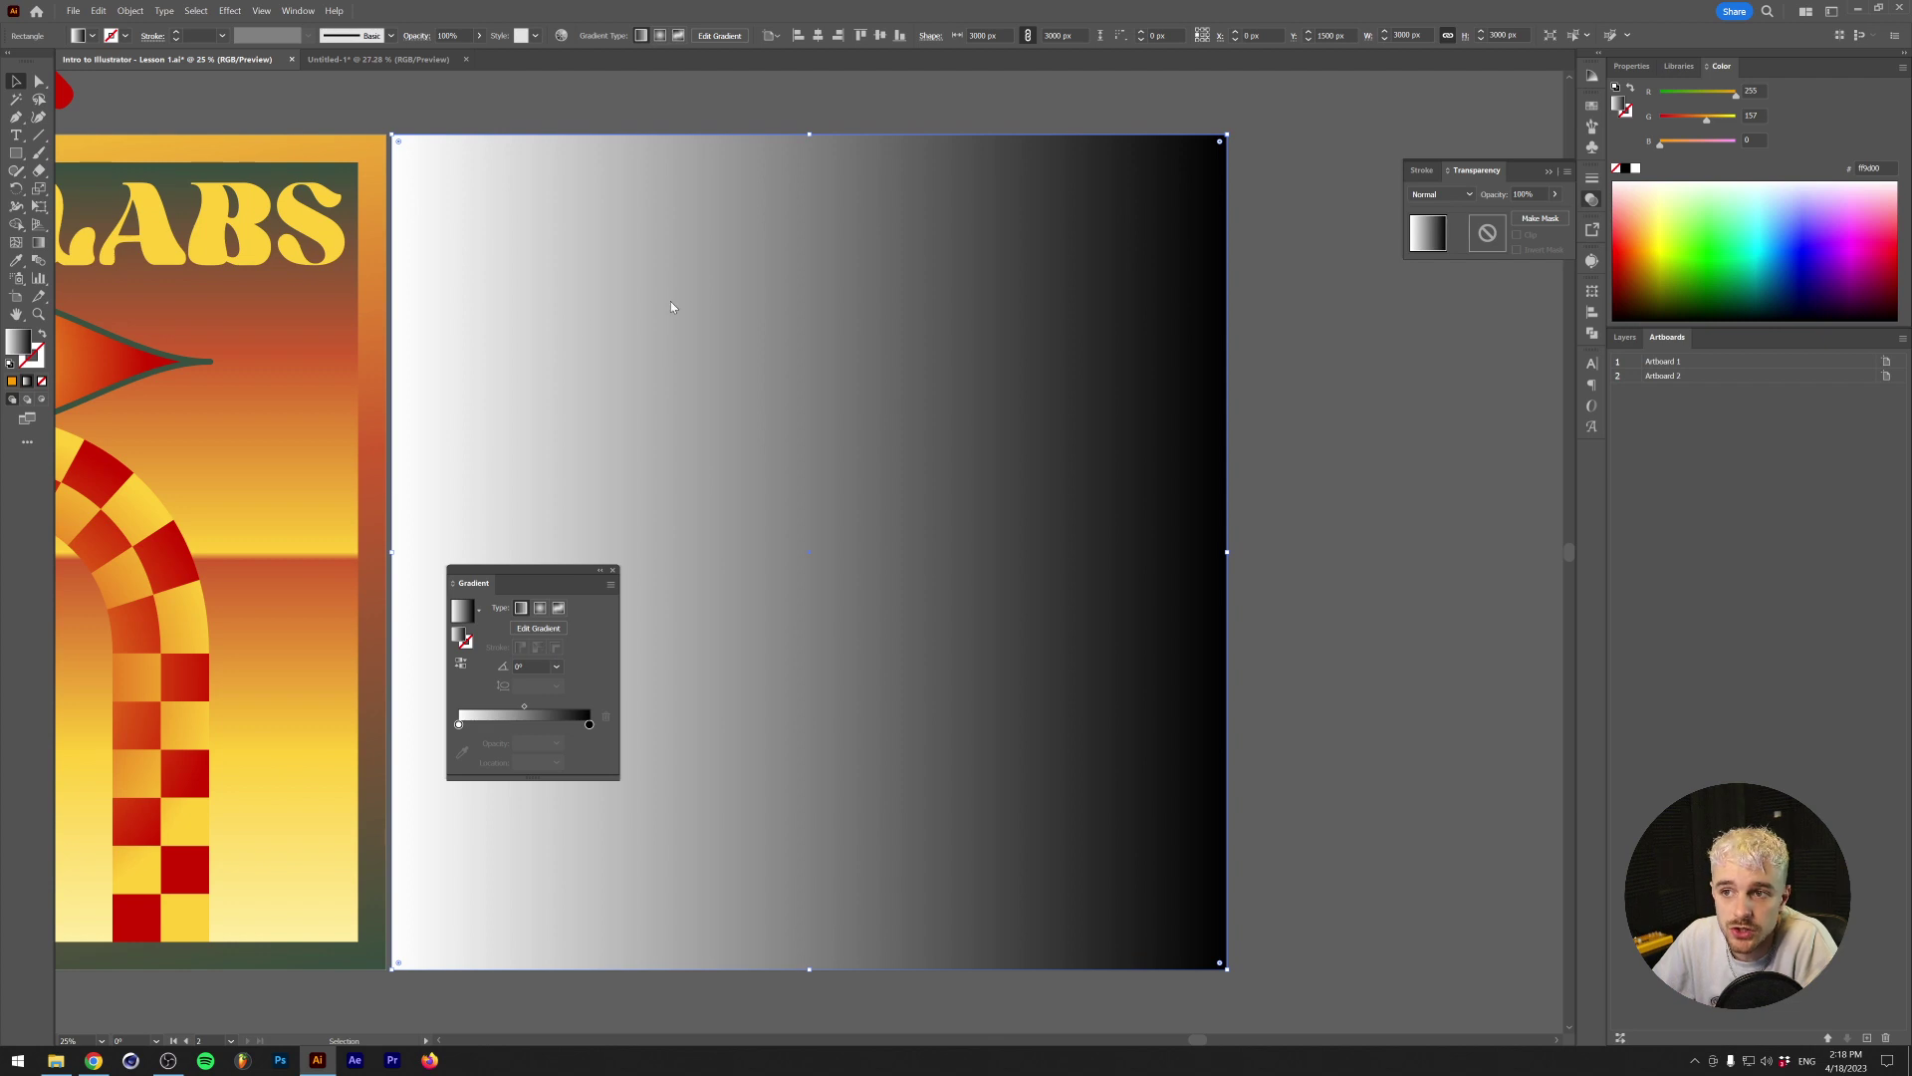
Change the gradient's white start stop to a golden orange, keeping the RGB colour mode
click(458, 725)
double_click(459, 725)
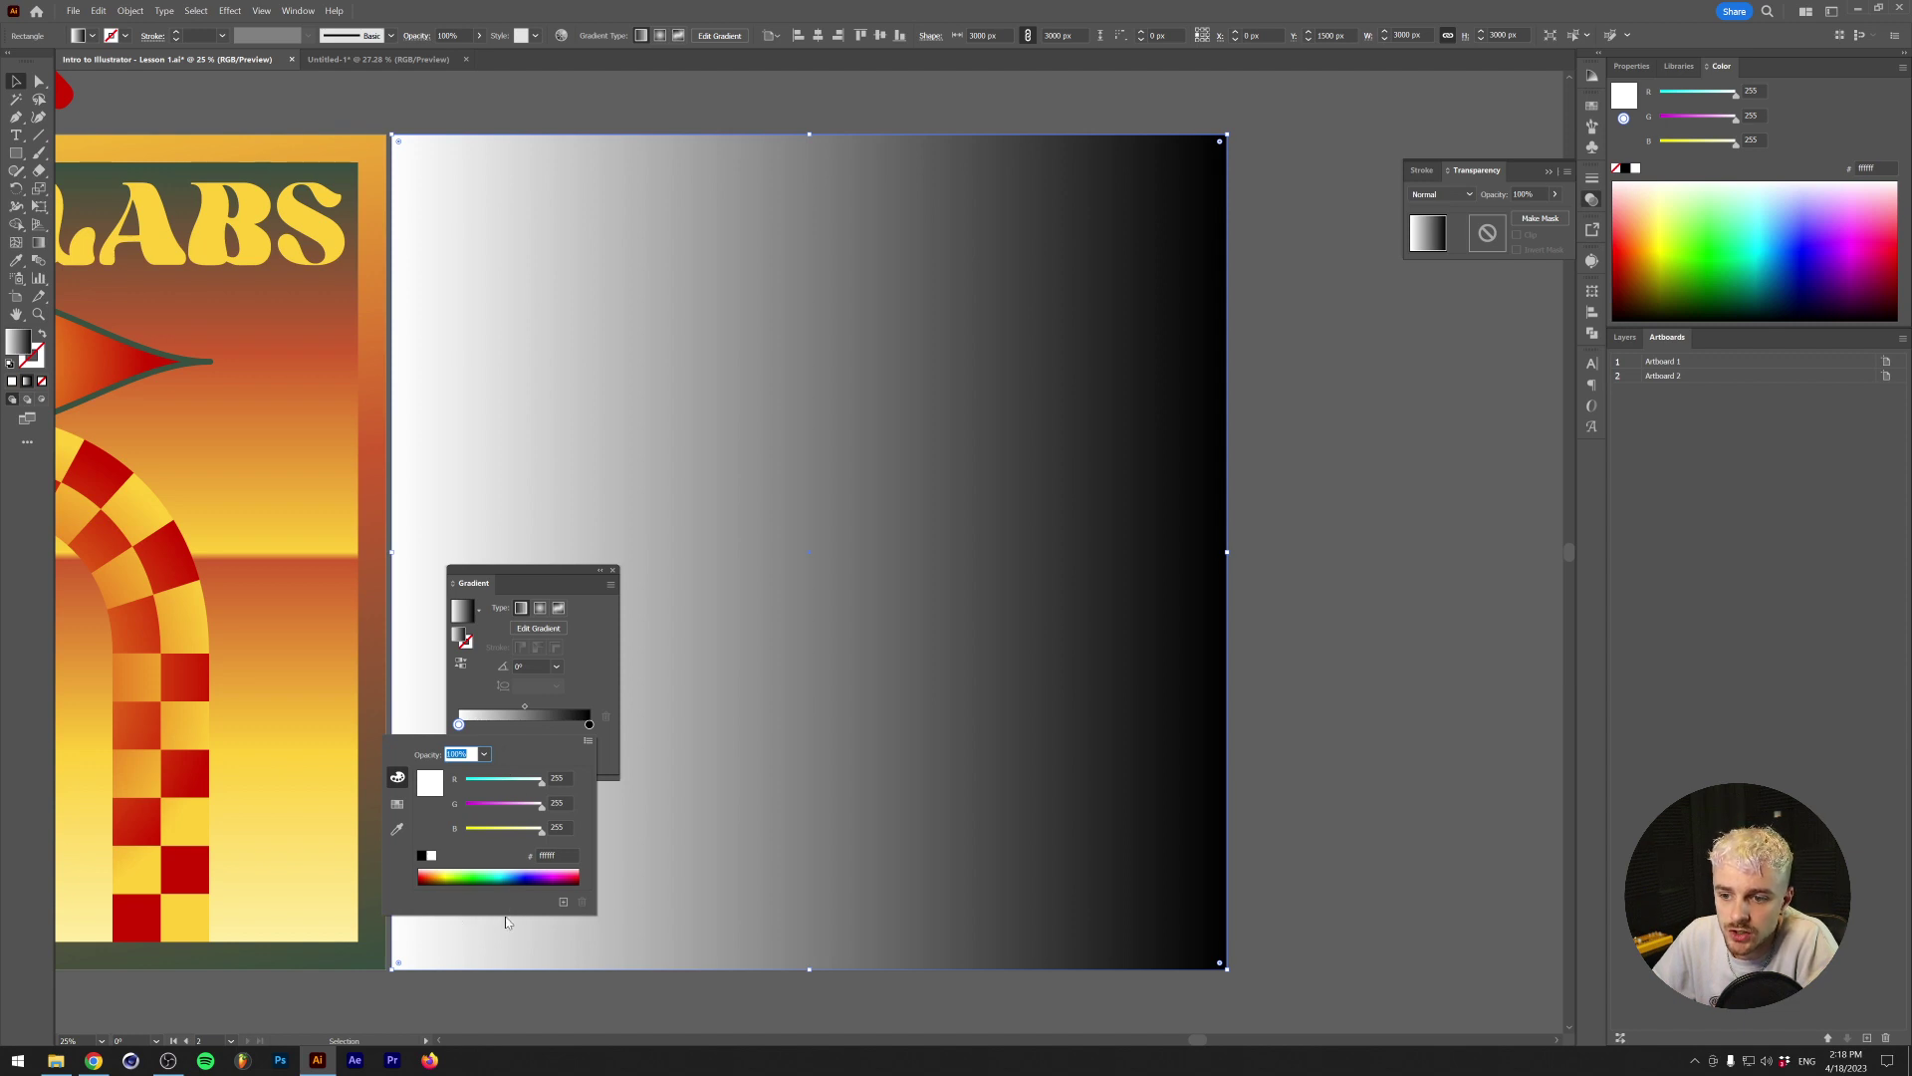
click(448, 897)
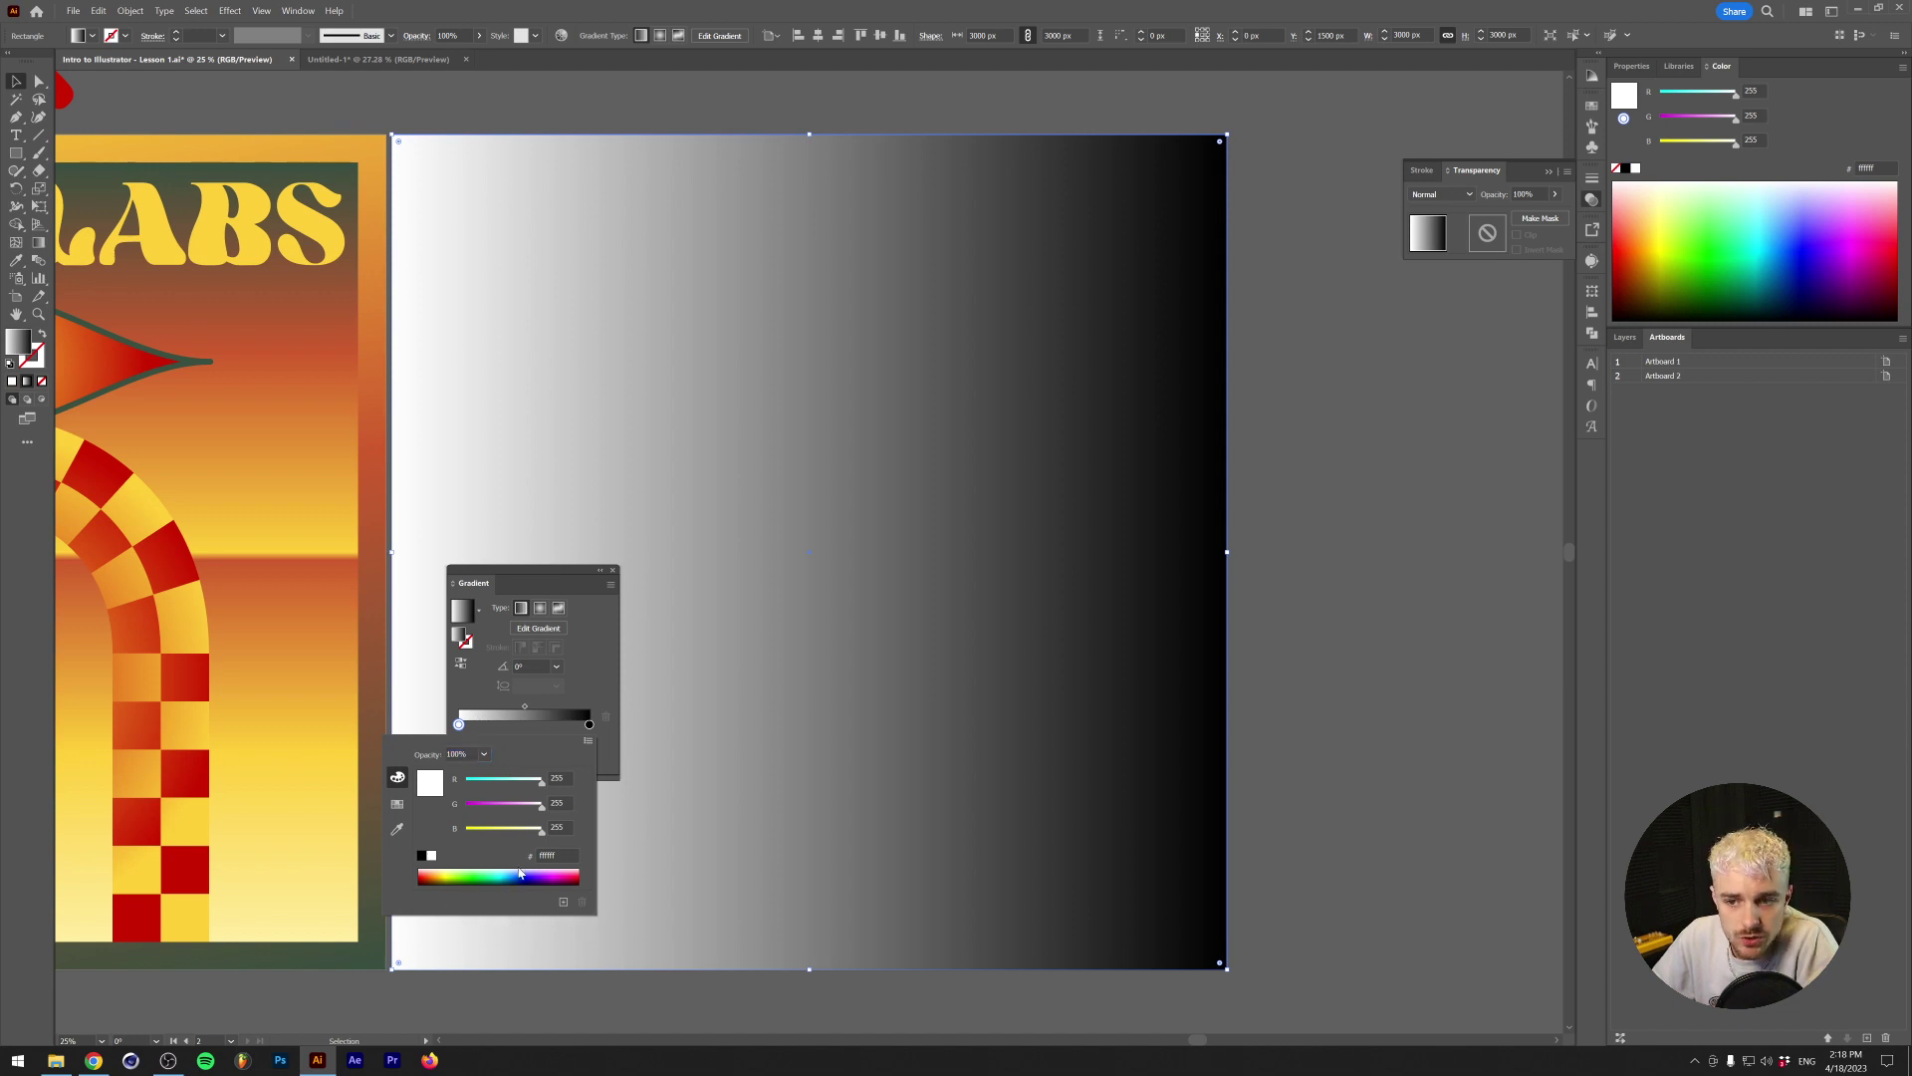
click(588, 740)
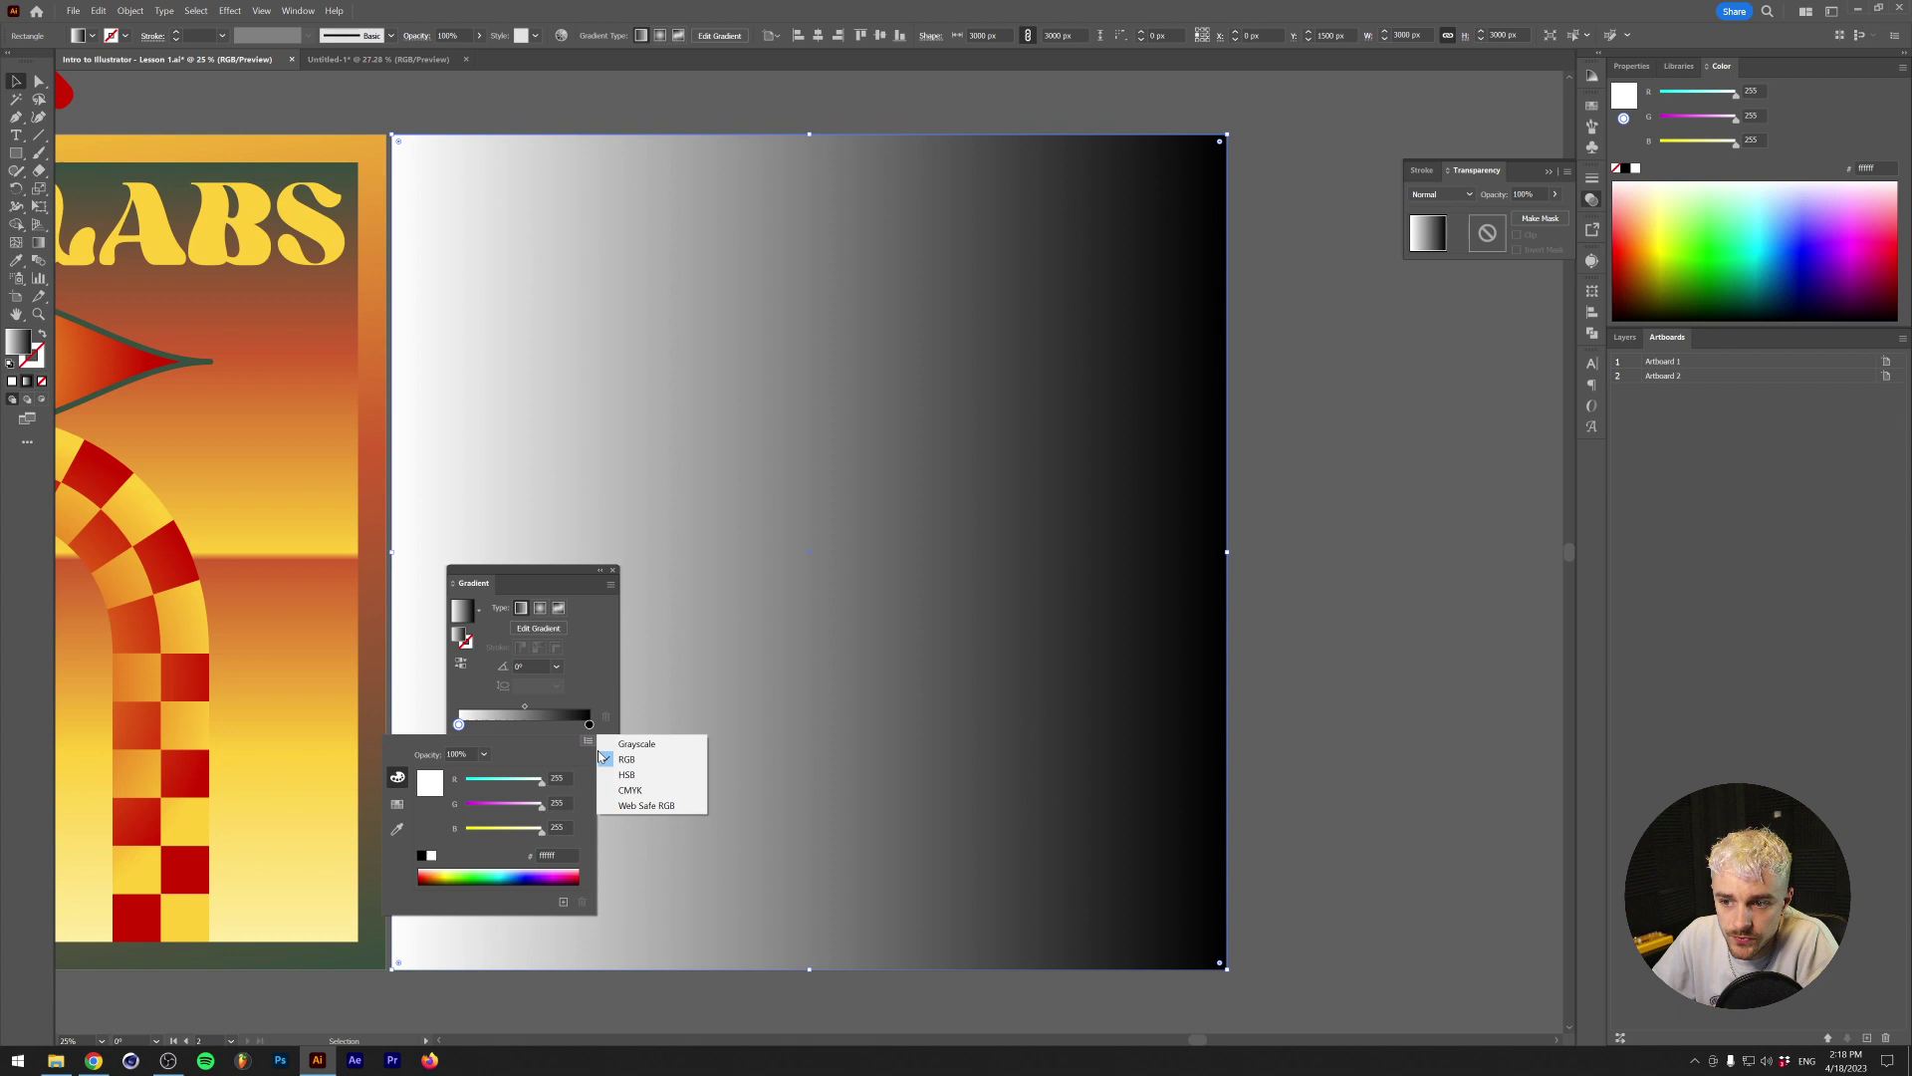
click(642, 764)
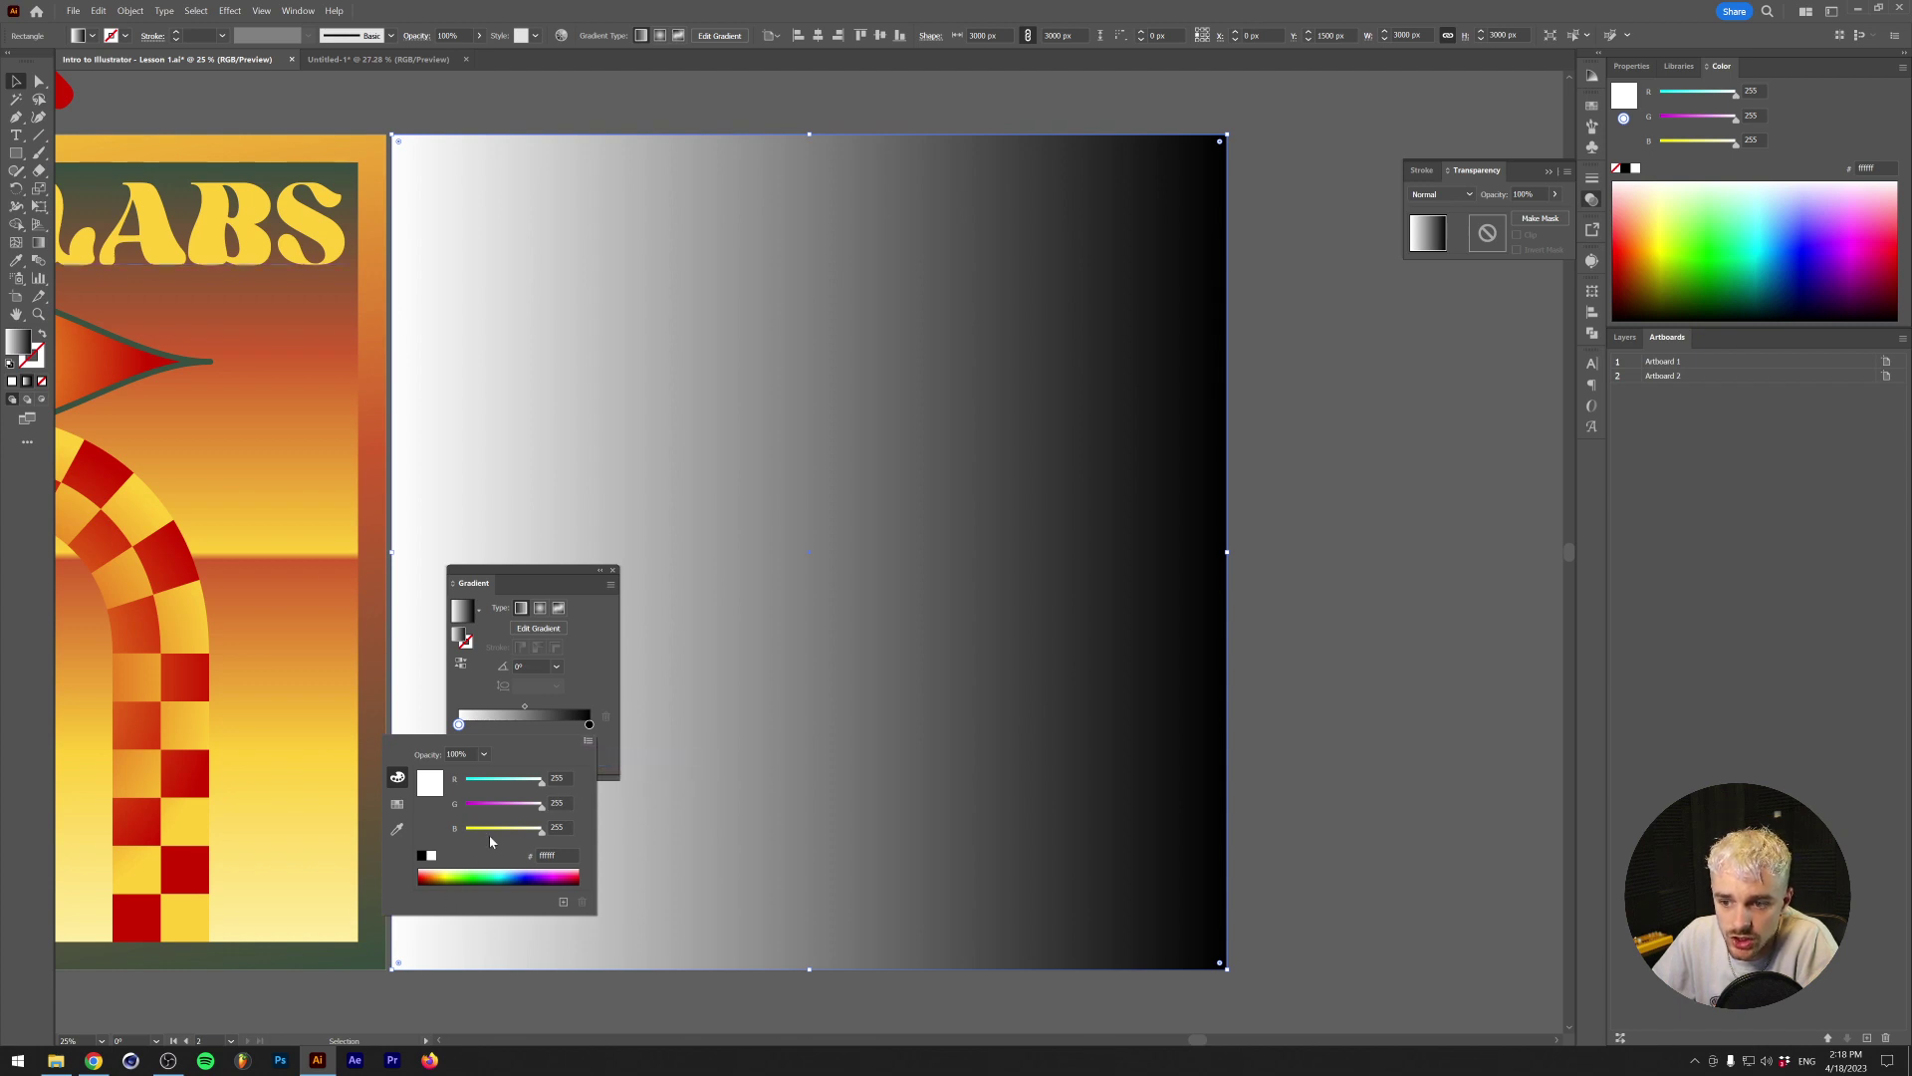
click(439, 874)
click(442, 872)
Change the gradient's black end stop to yellow, e9e400
click(572, 734)
double_click(589, 724)
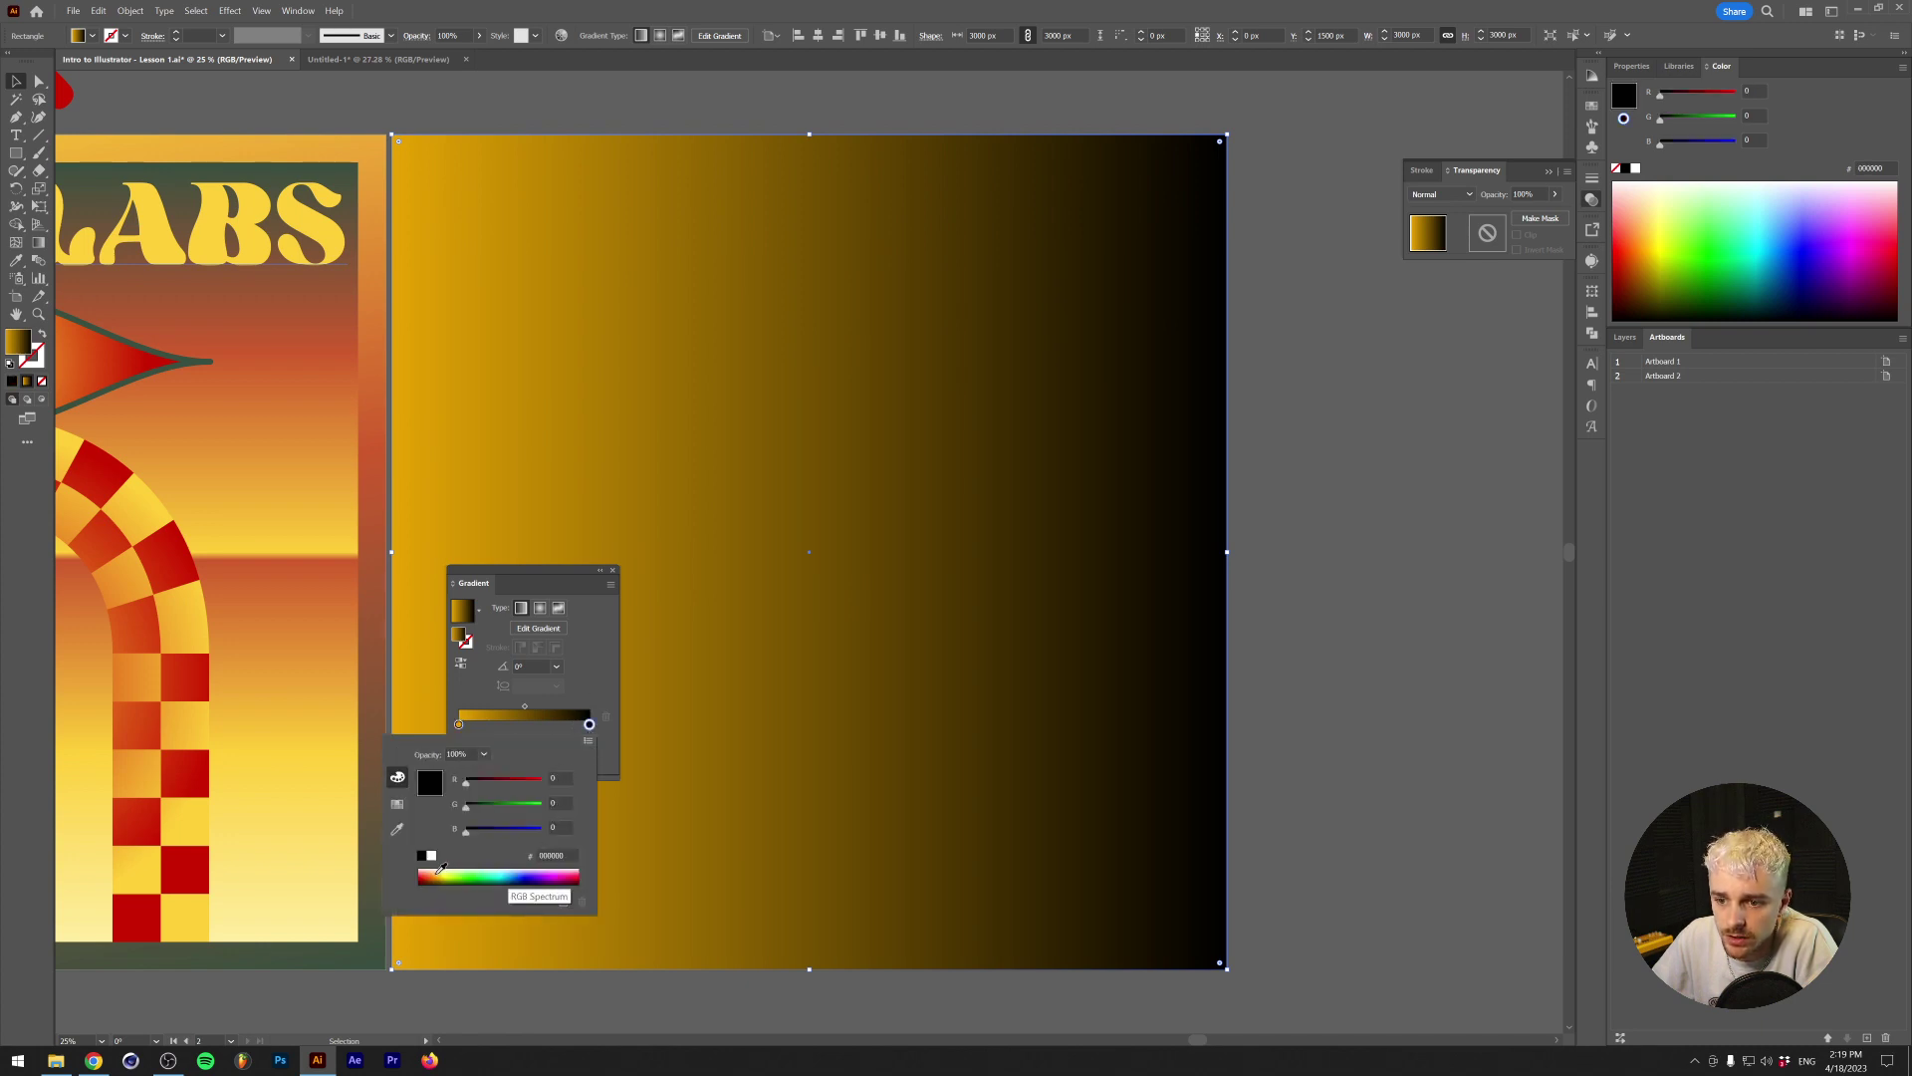
click(446, 871)
click(595, 690)
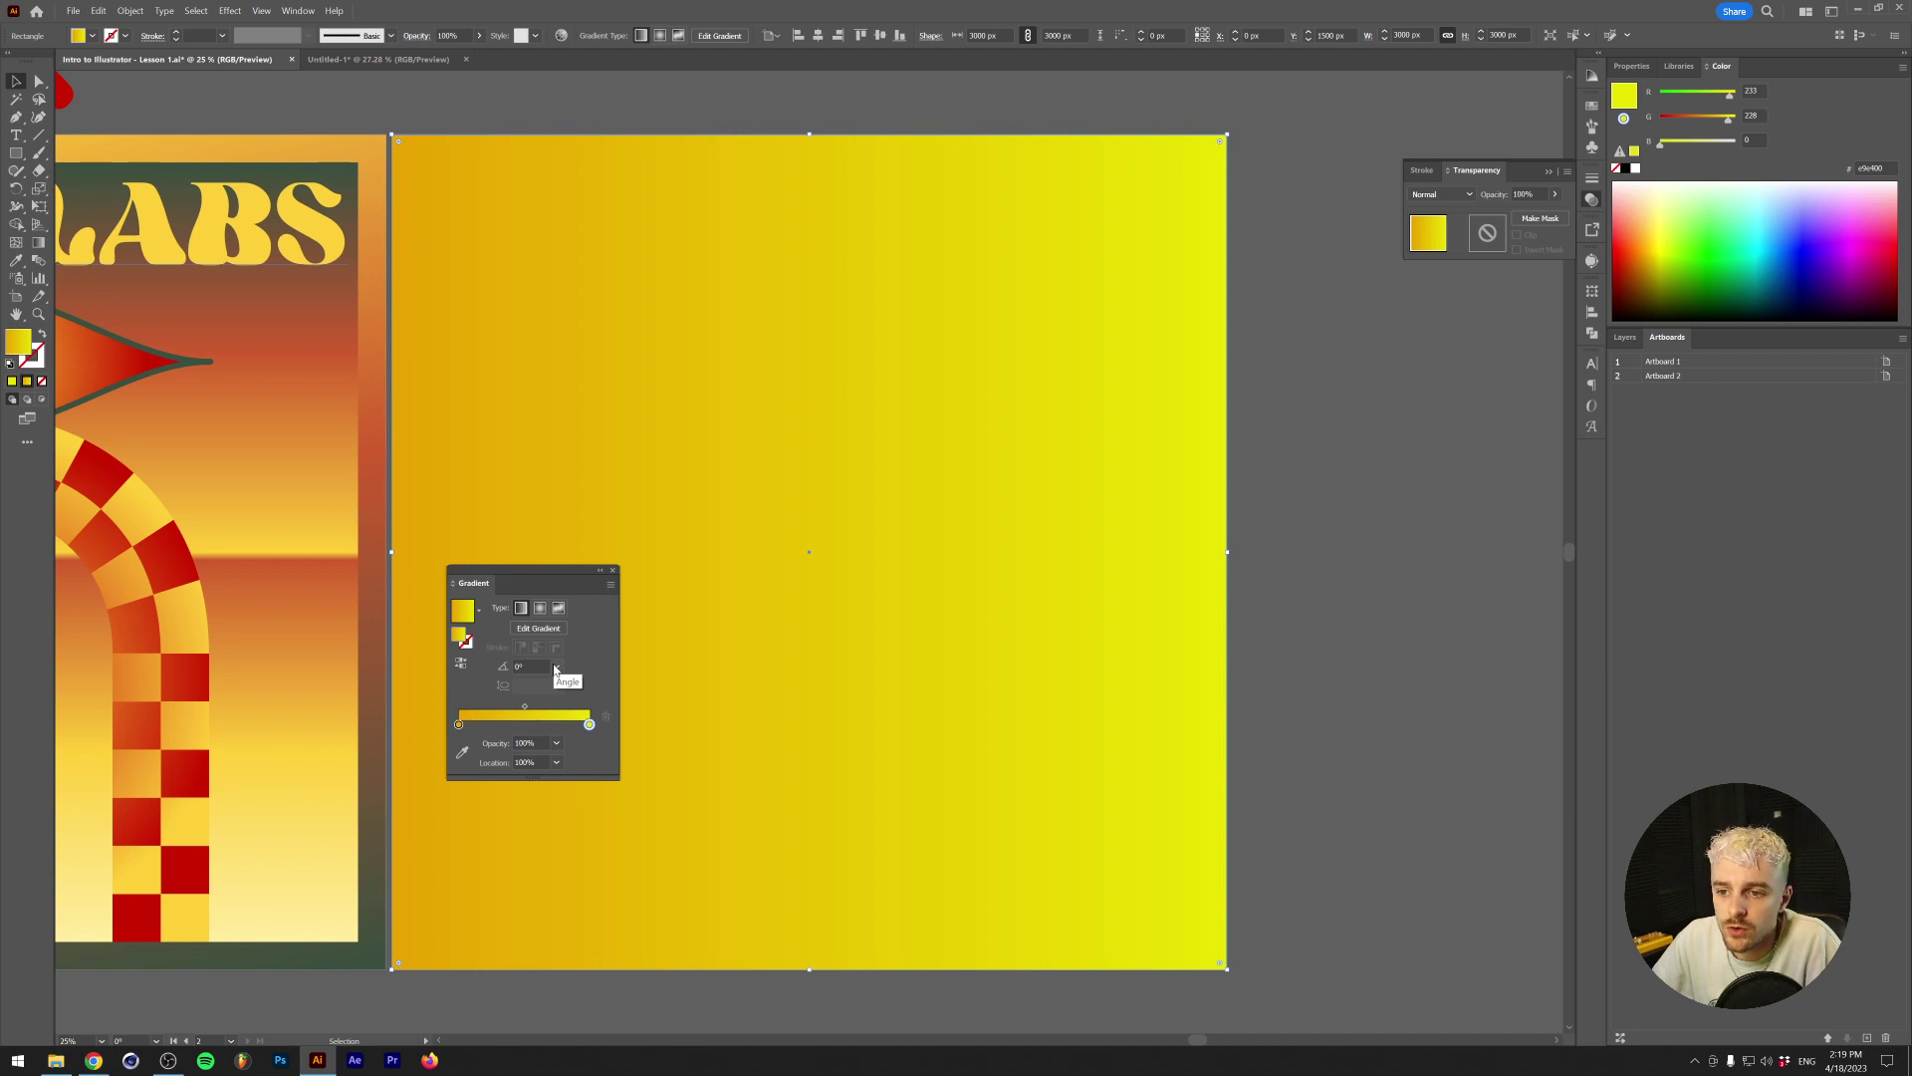
Set the gradient angle to 90° and change its start stop to a deeper orange, e96700
click(555, 666)
click(589, 755)
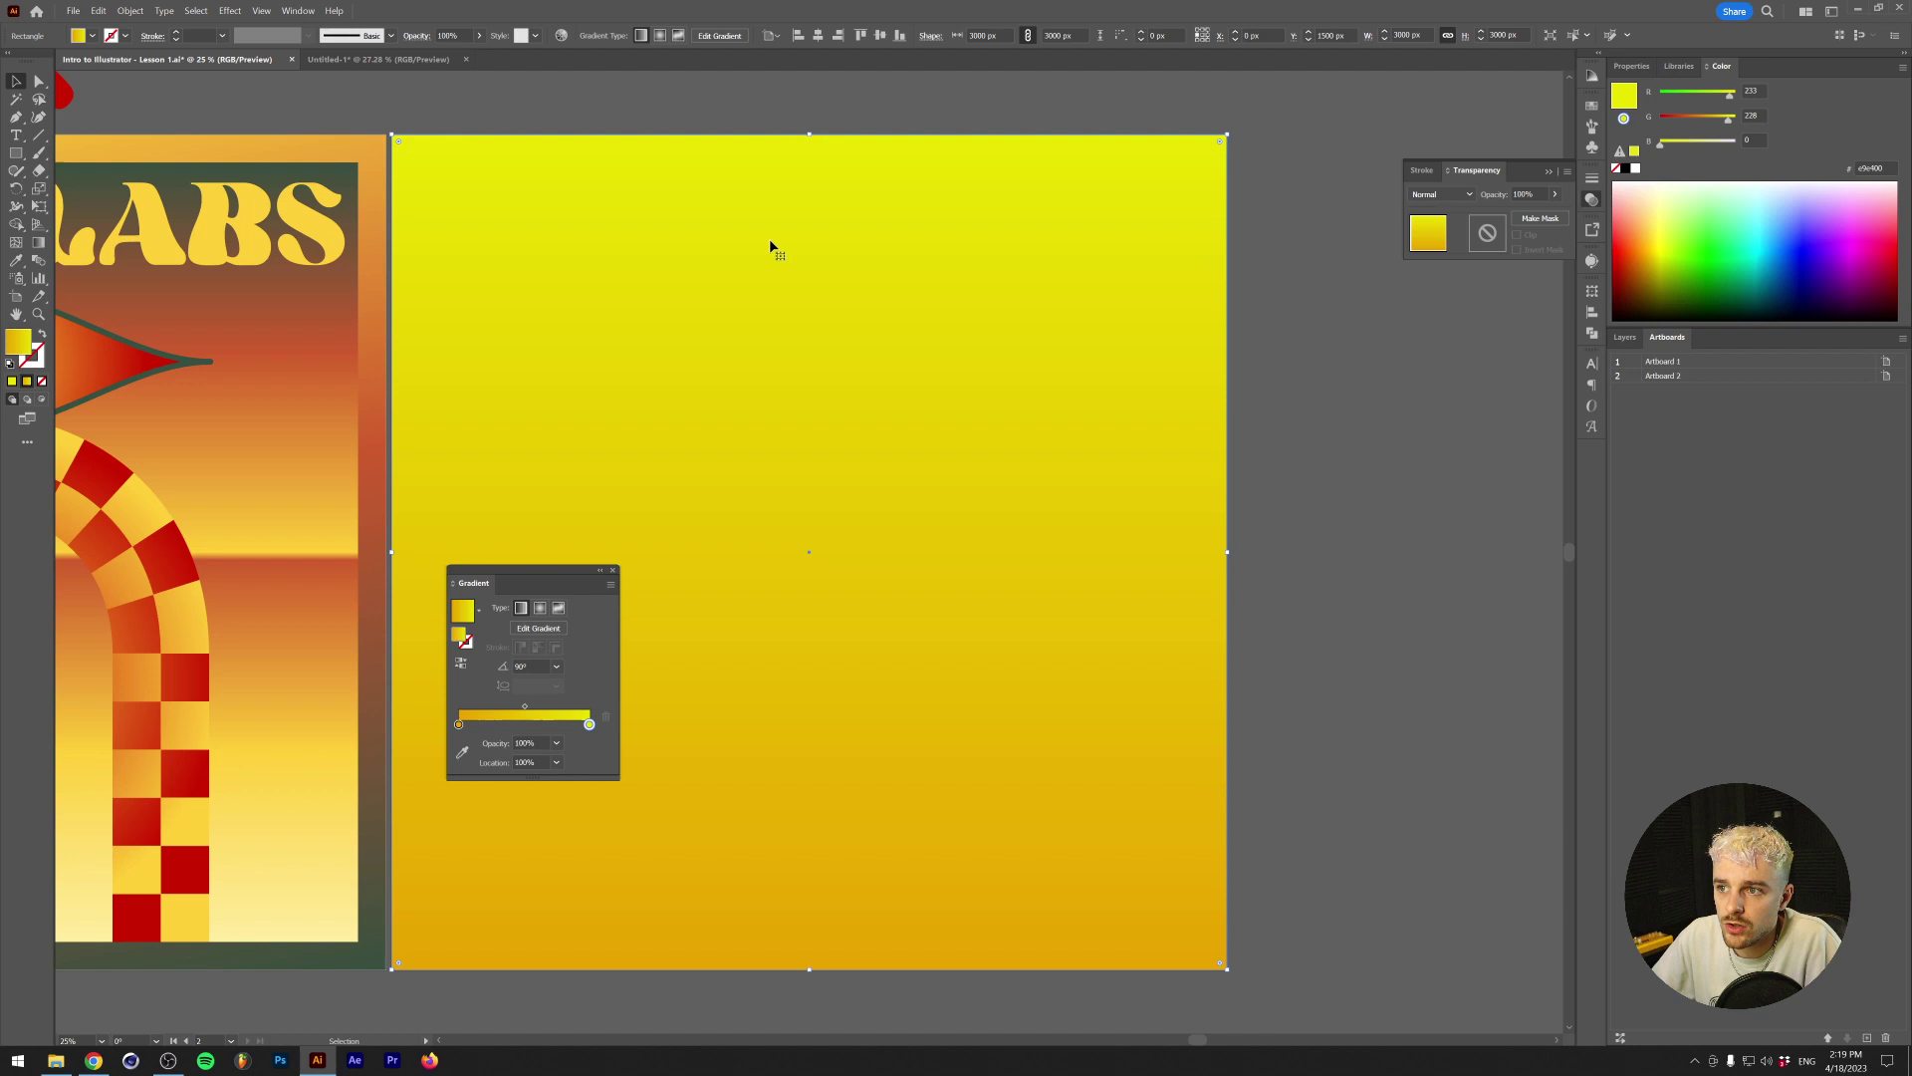
double_click(458, 724)
drag(511, 805, 496, 804)
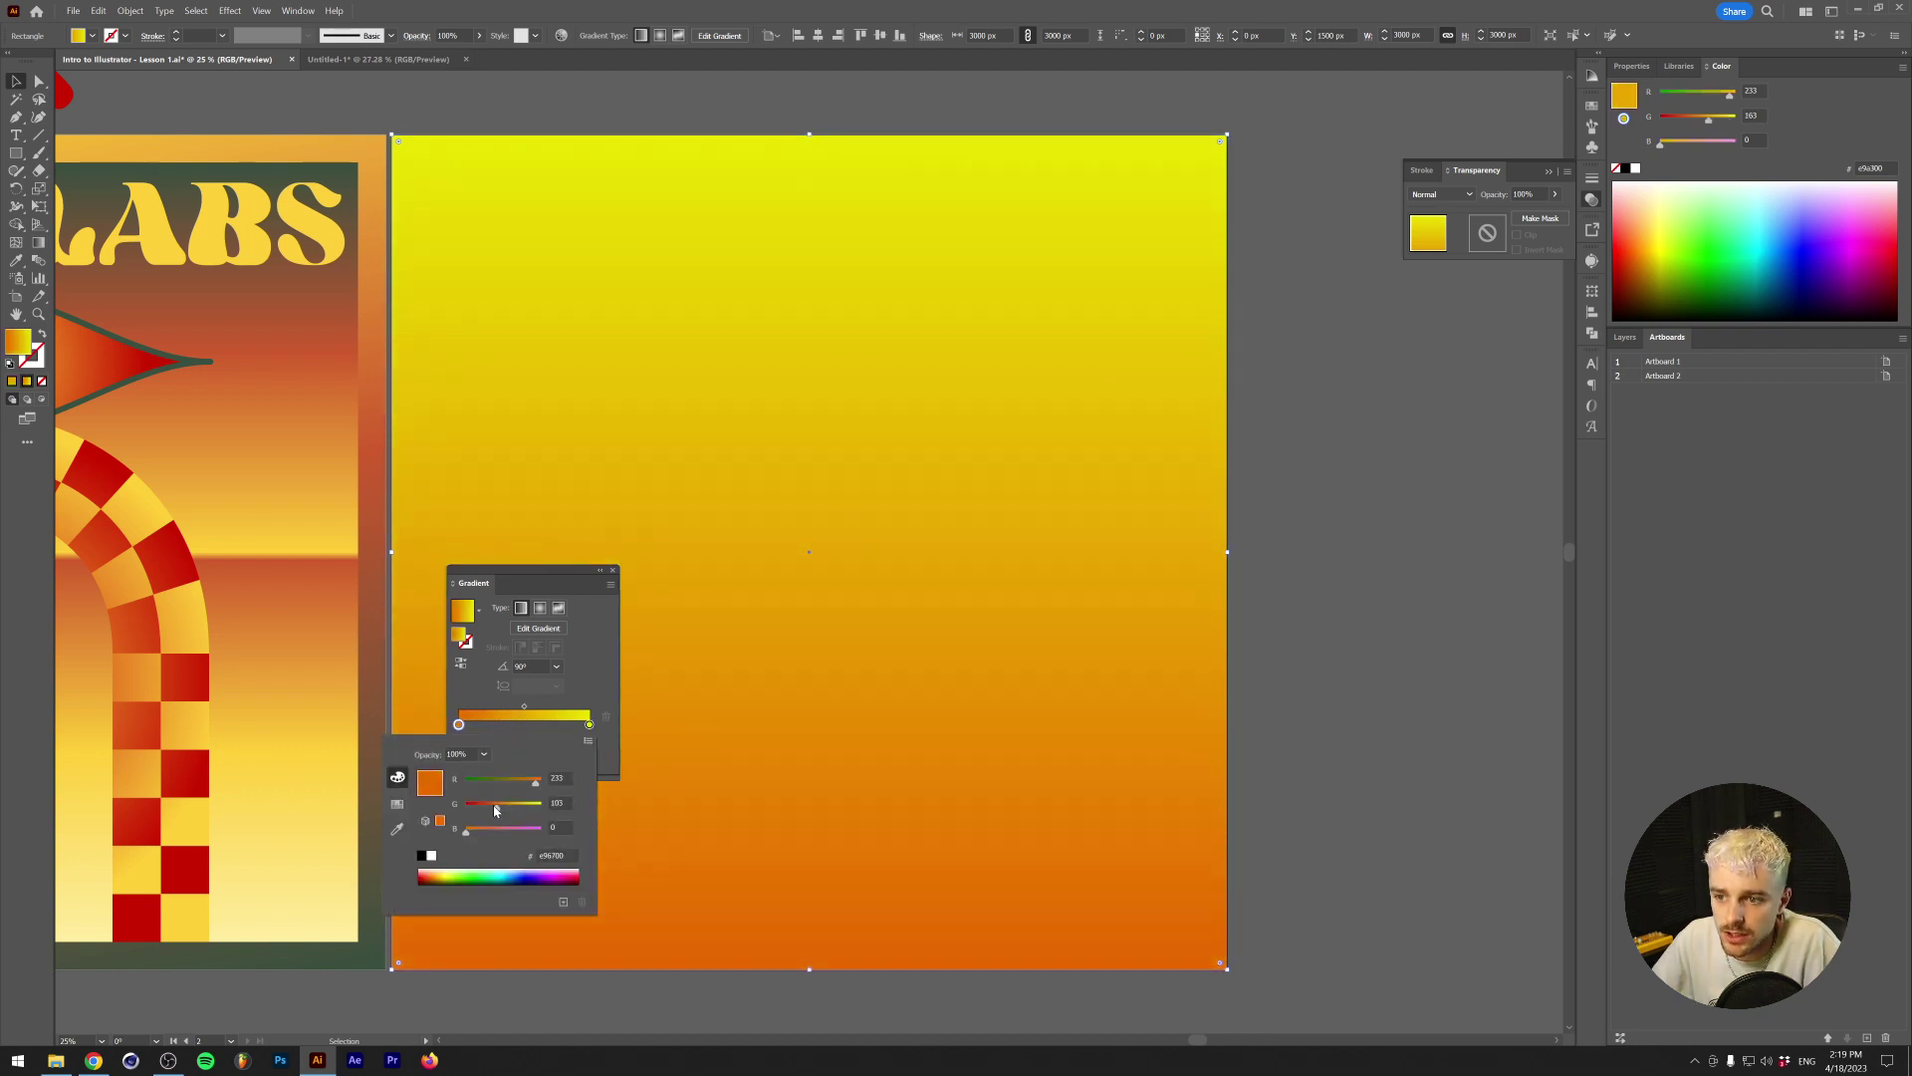
click(543, 475)
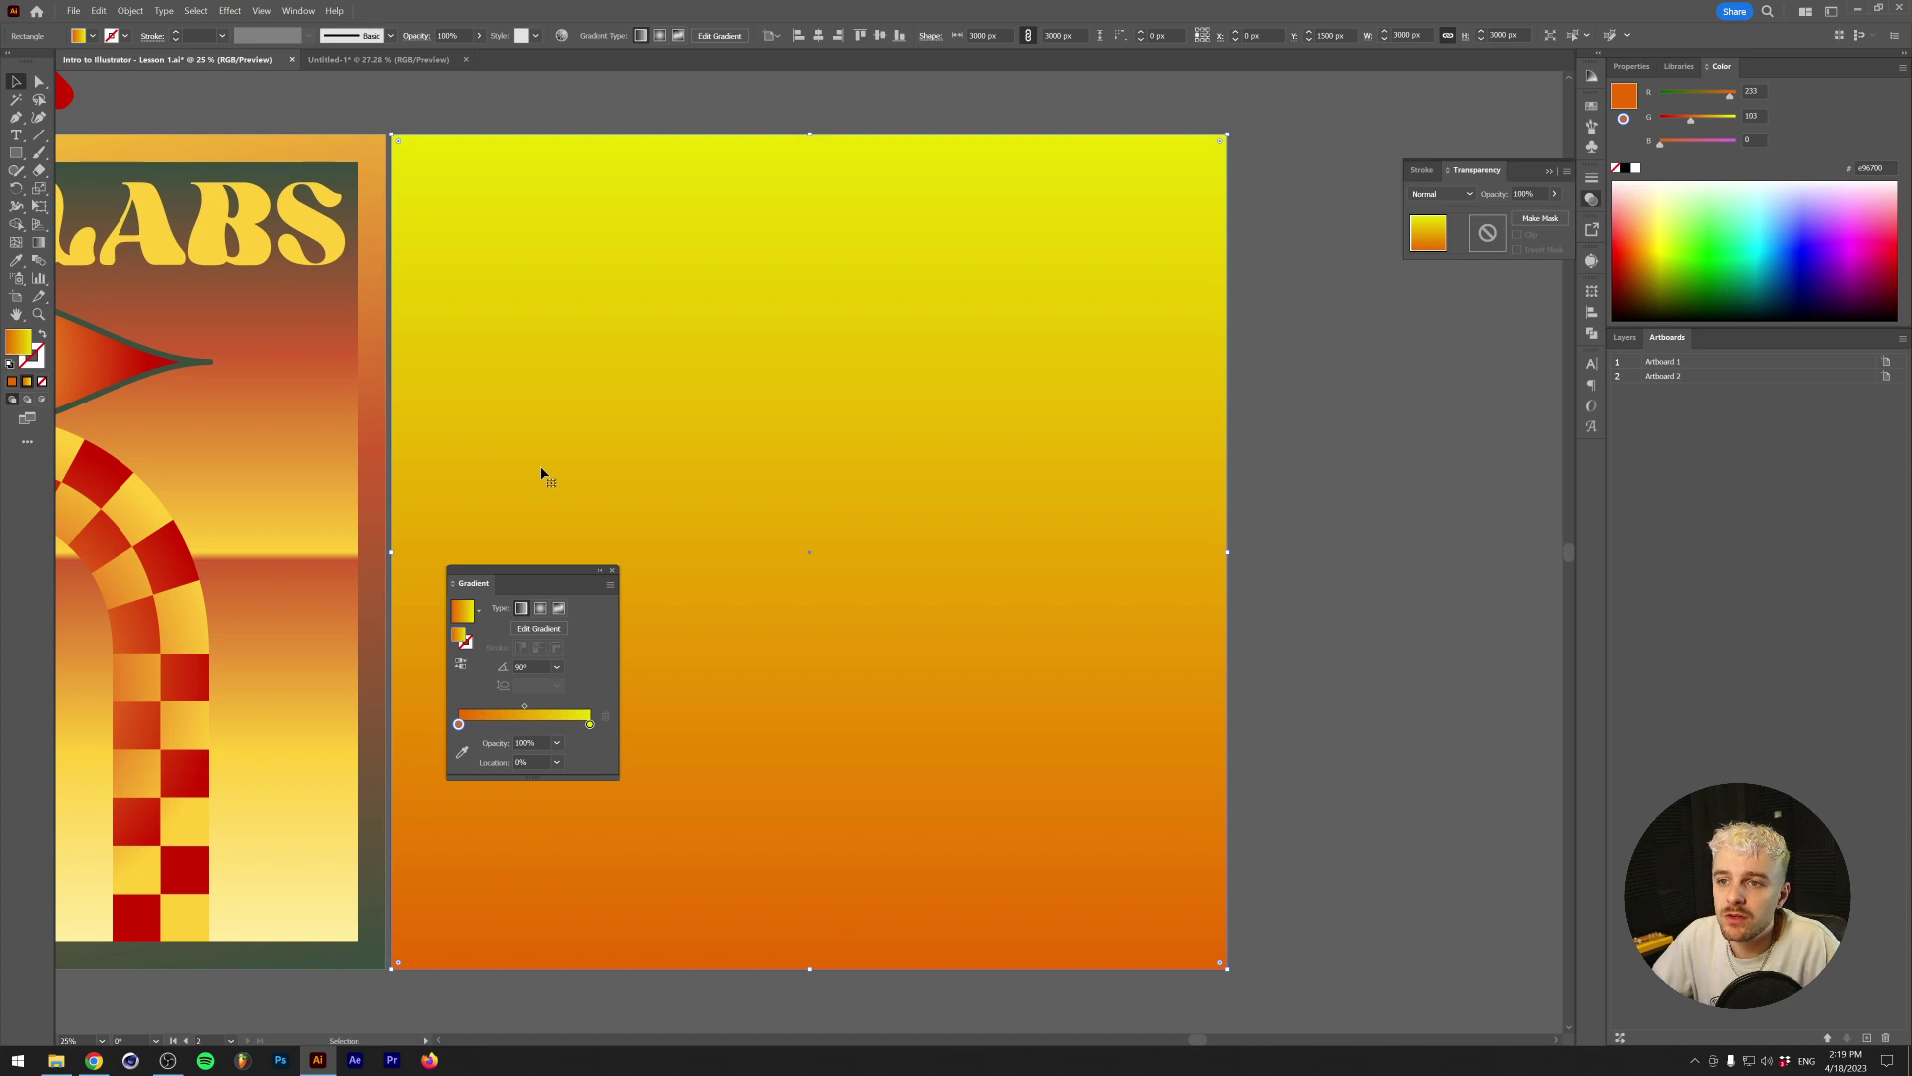
Deselect the rectangle and dock the floating Gradient panel back into the collapsed panel strip
click(193, 11)
click(219, 52)
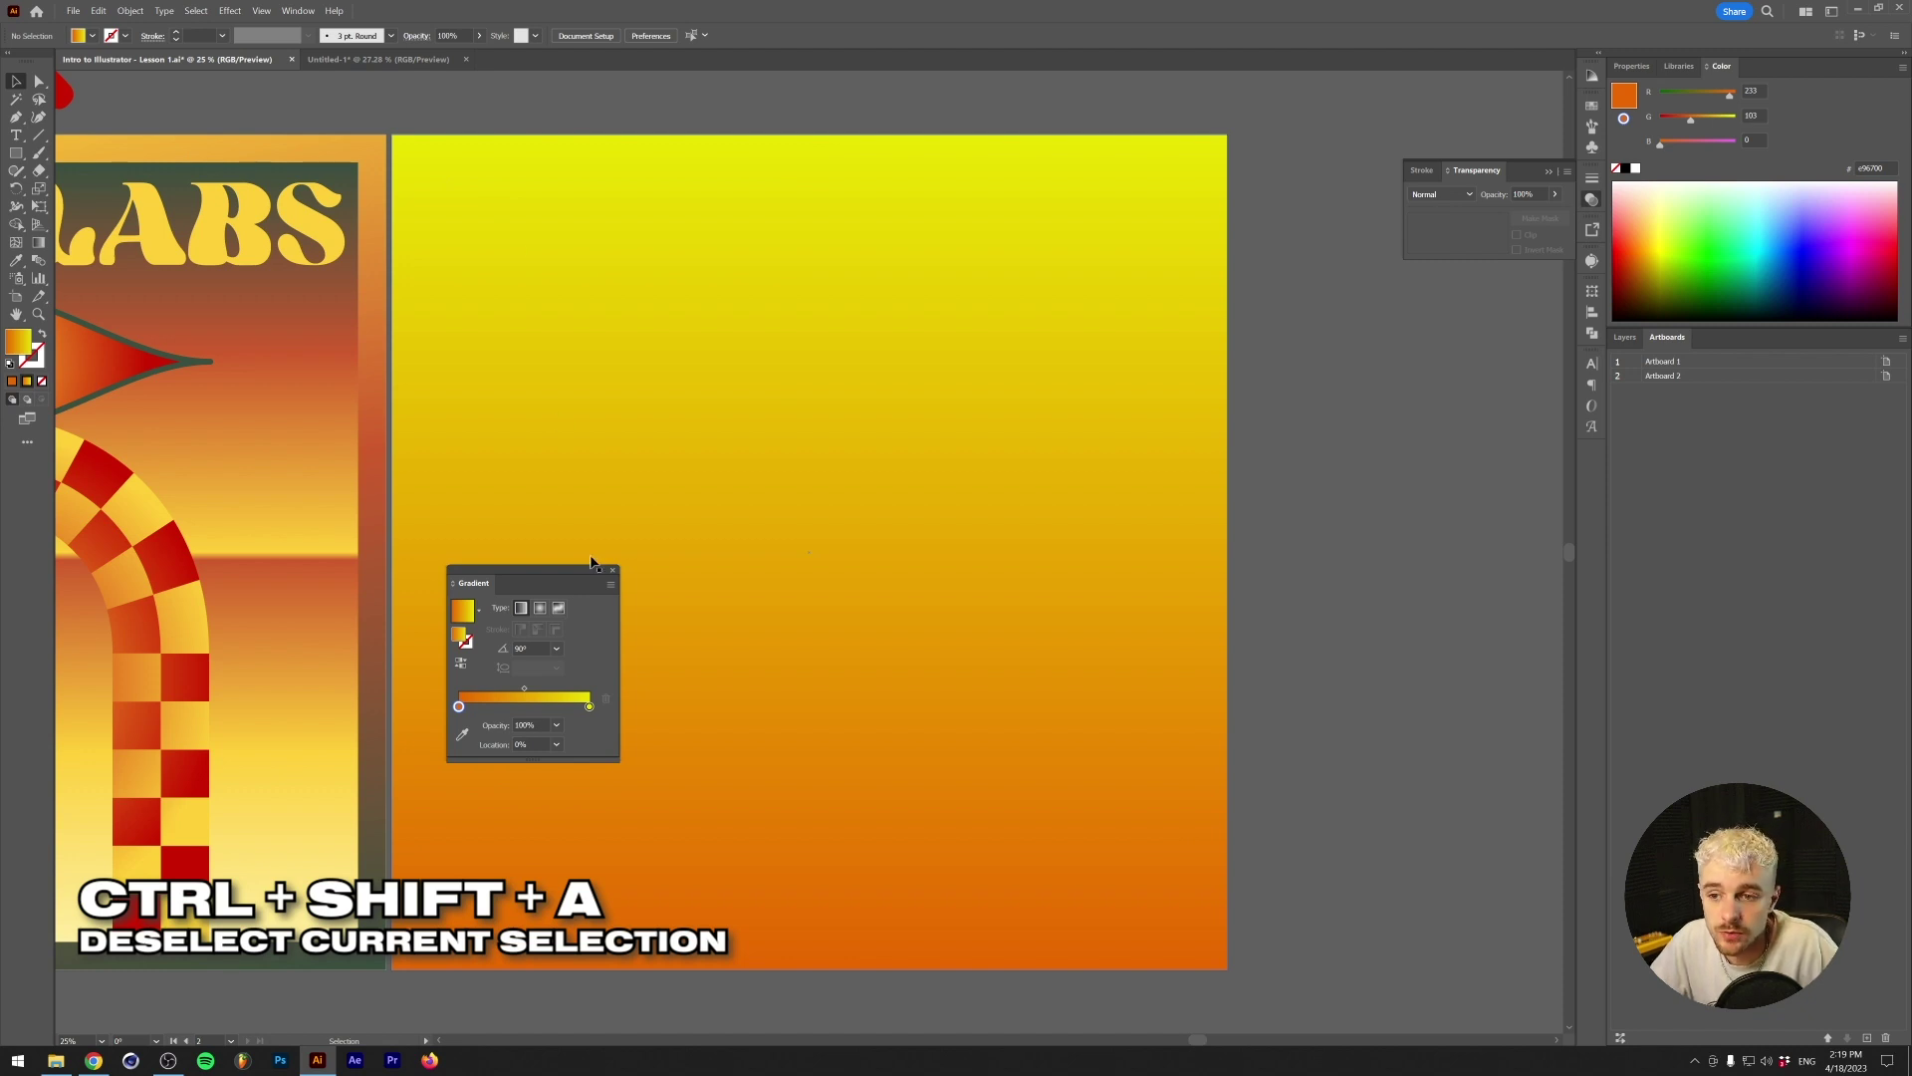
mouse_move(572, 576)
mouse_down()
mouse_move(1591, 187)
mouse_move(1531, 187)
mouse_up()
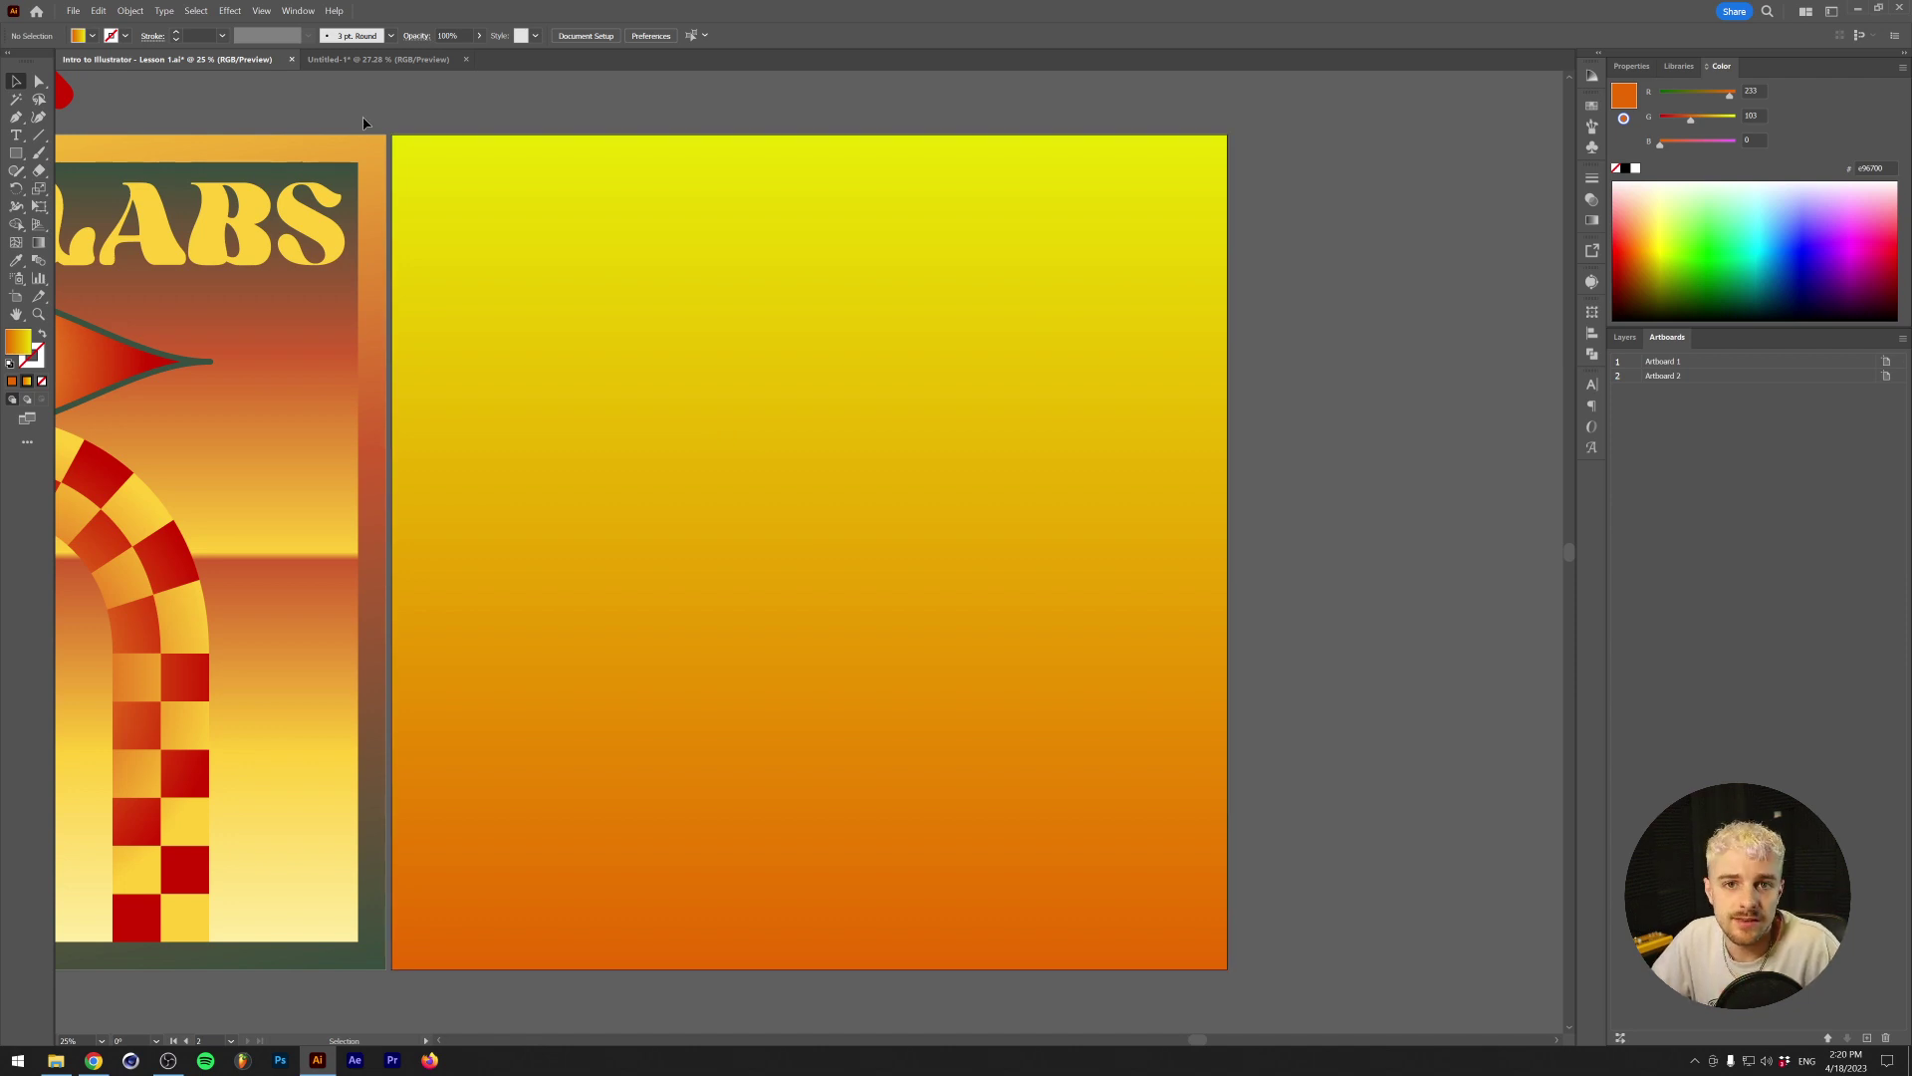
Place a sample point text and a paragraph text area about 1556 x 765 px on the rectangle, and delete both
click(14, 137)
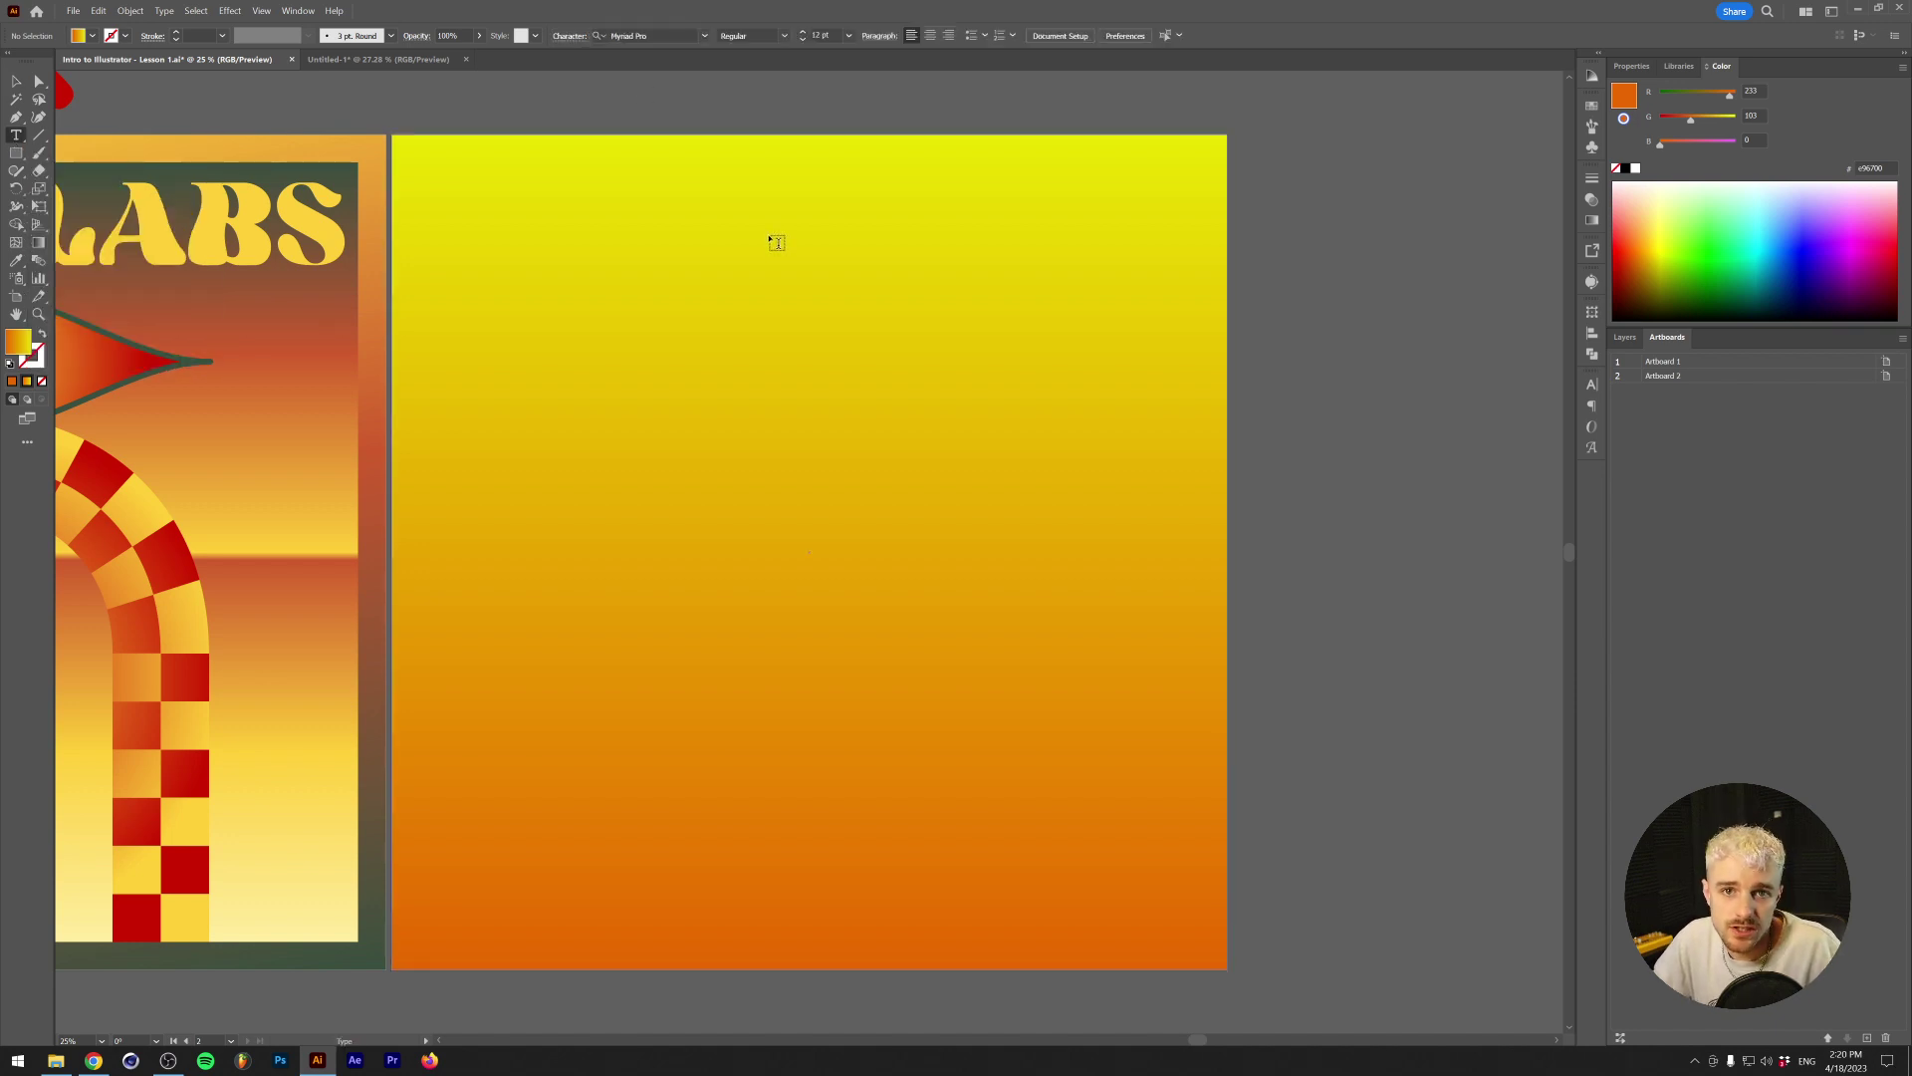
click(685, 348)
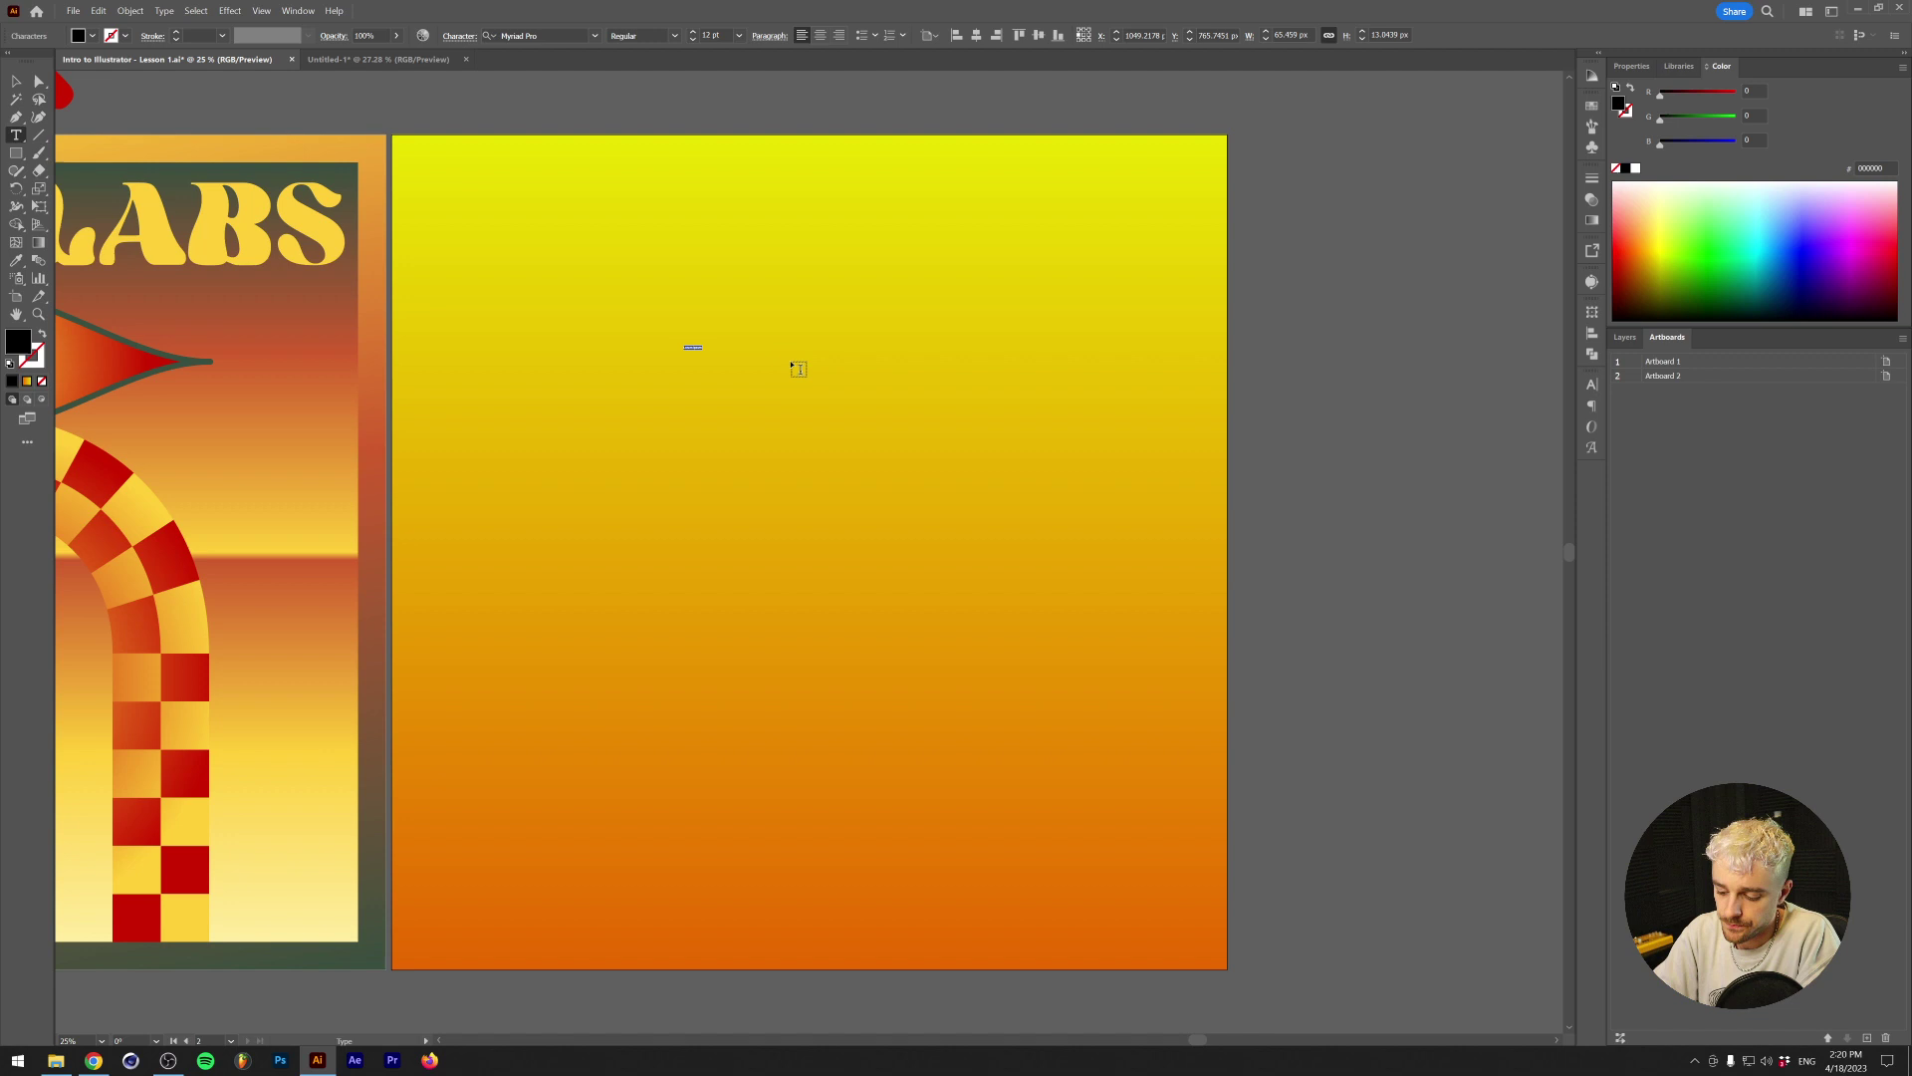
drag(551, 399, 984, 613)
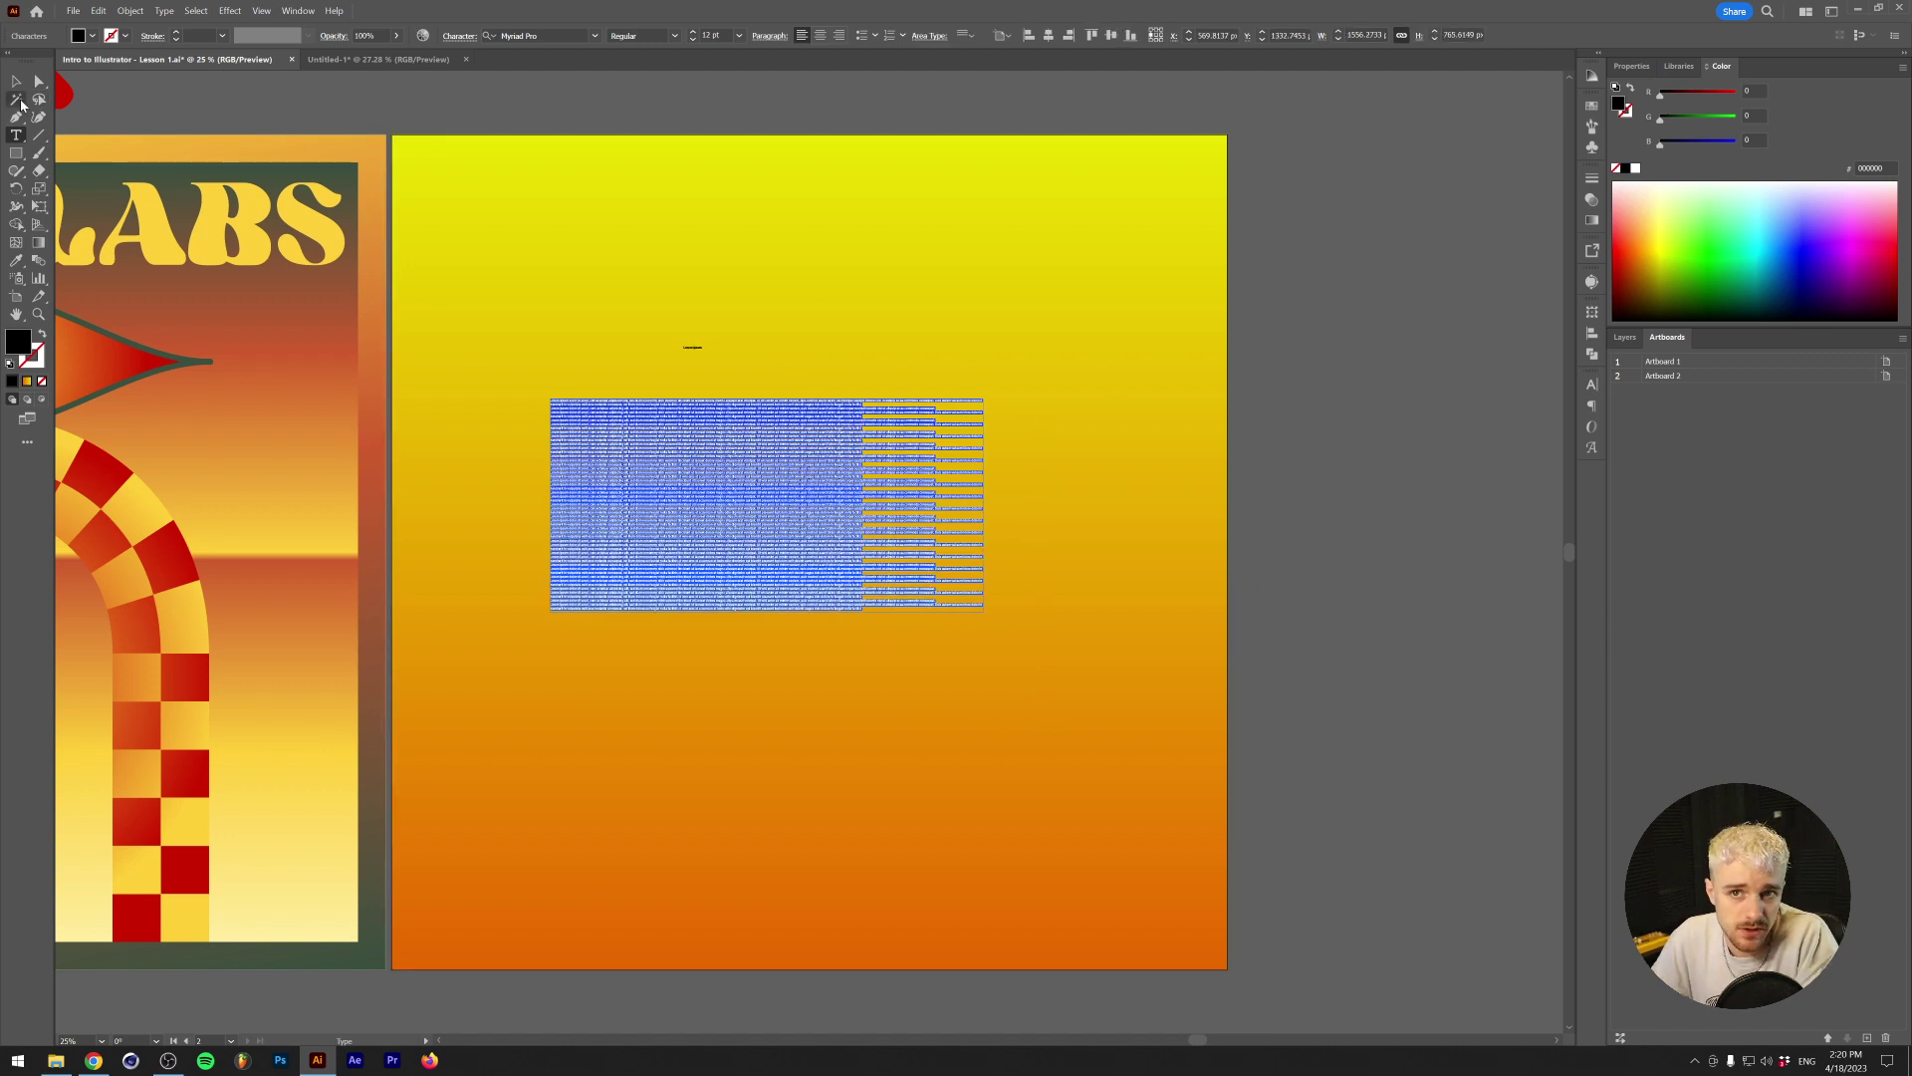
click(16, 97)
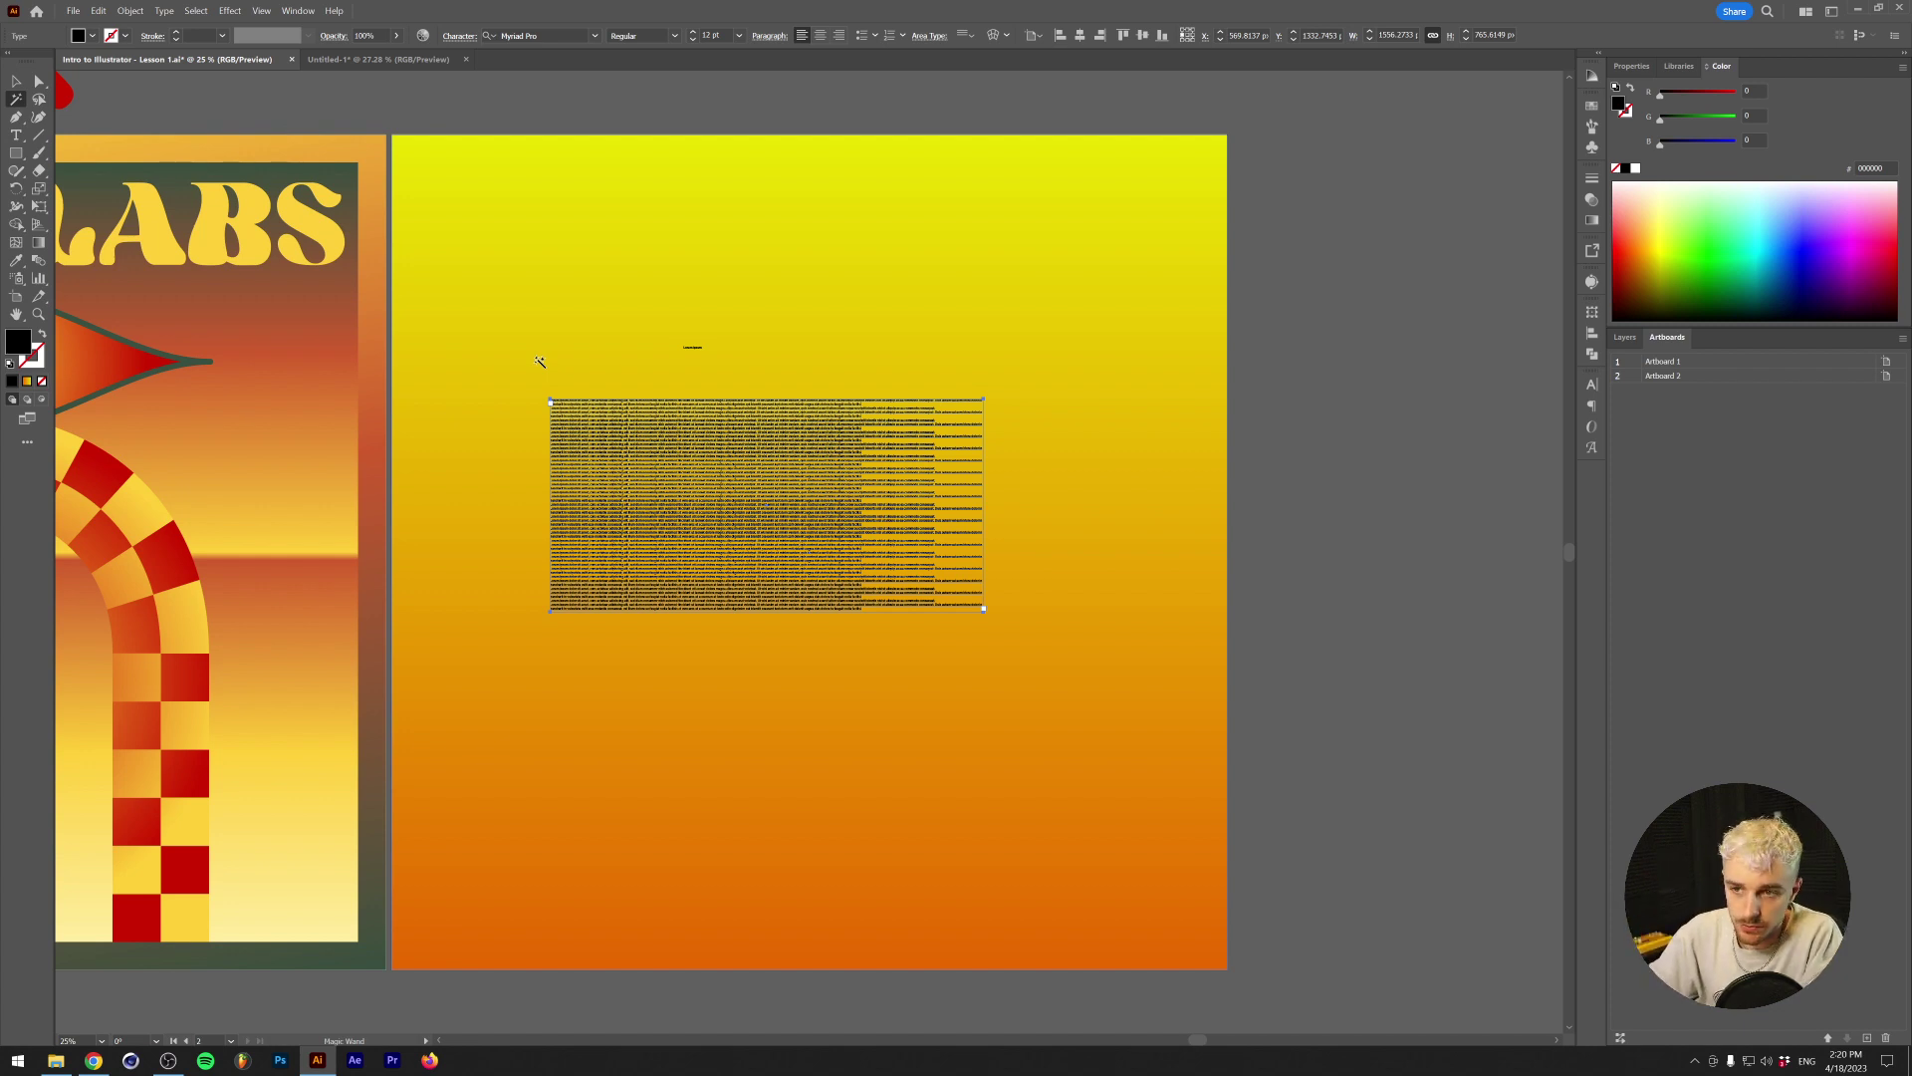
key(Delete)
Add the point text "Dreadlabs" near the upper edge of the gradient artboard
key(t)
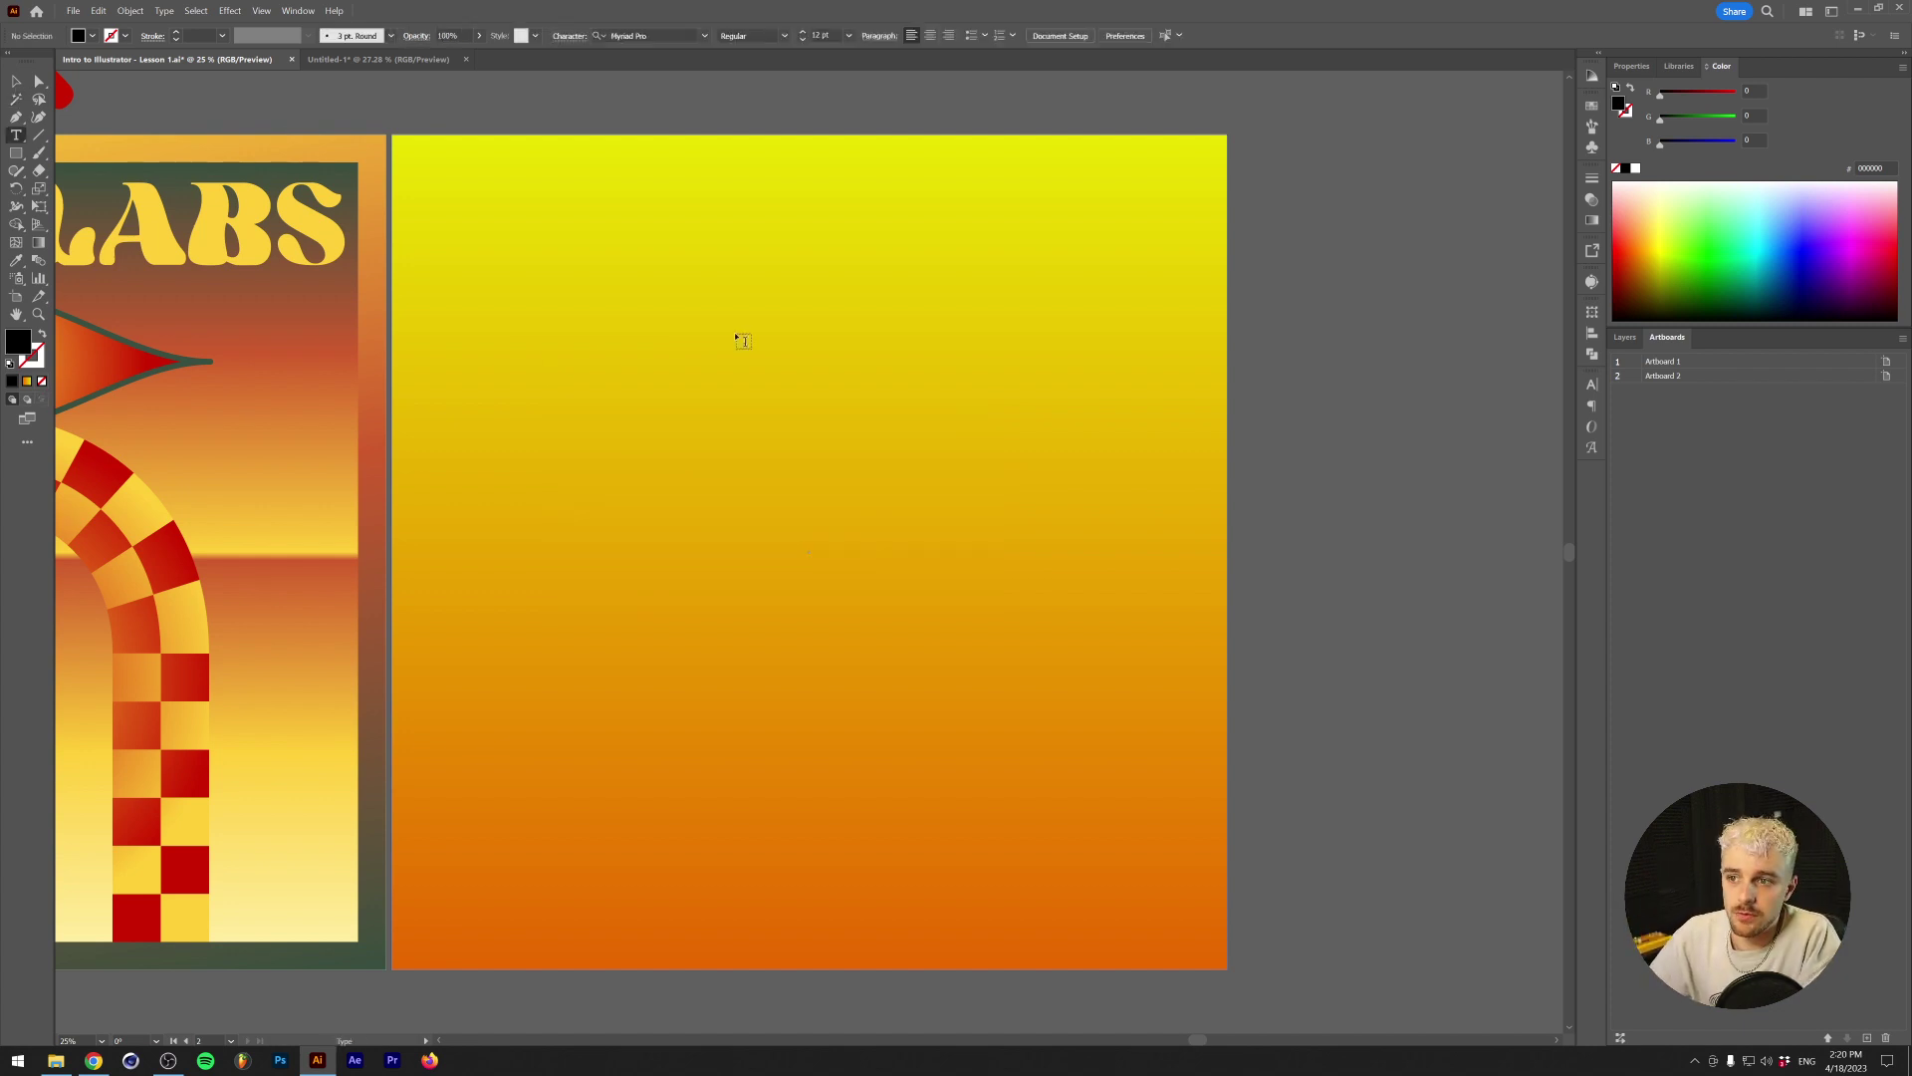
click(653, 244)
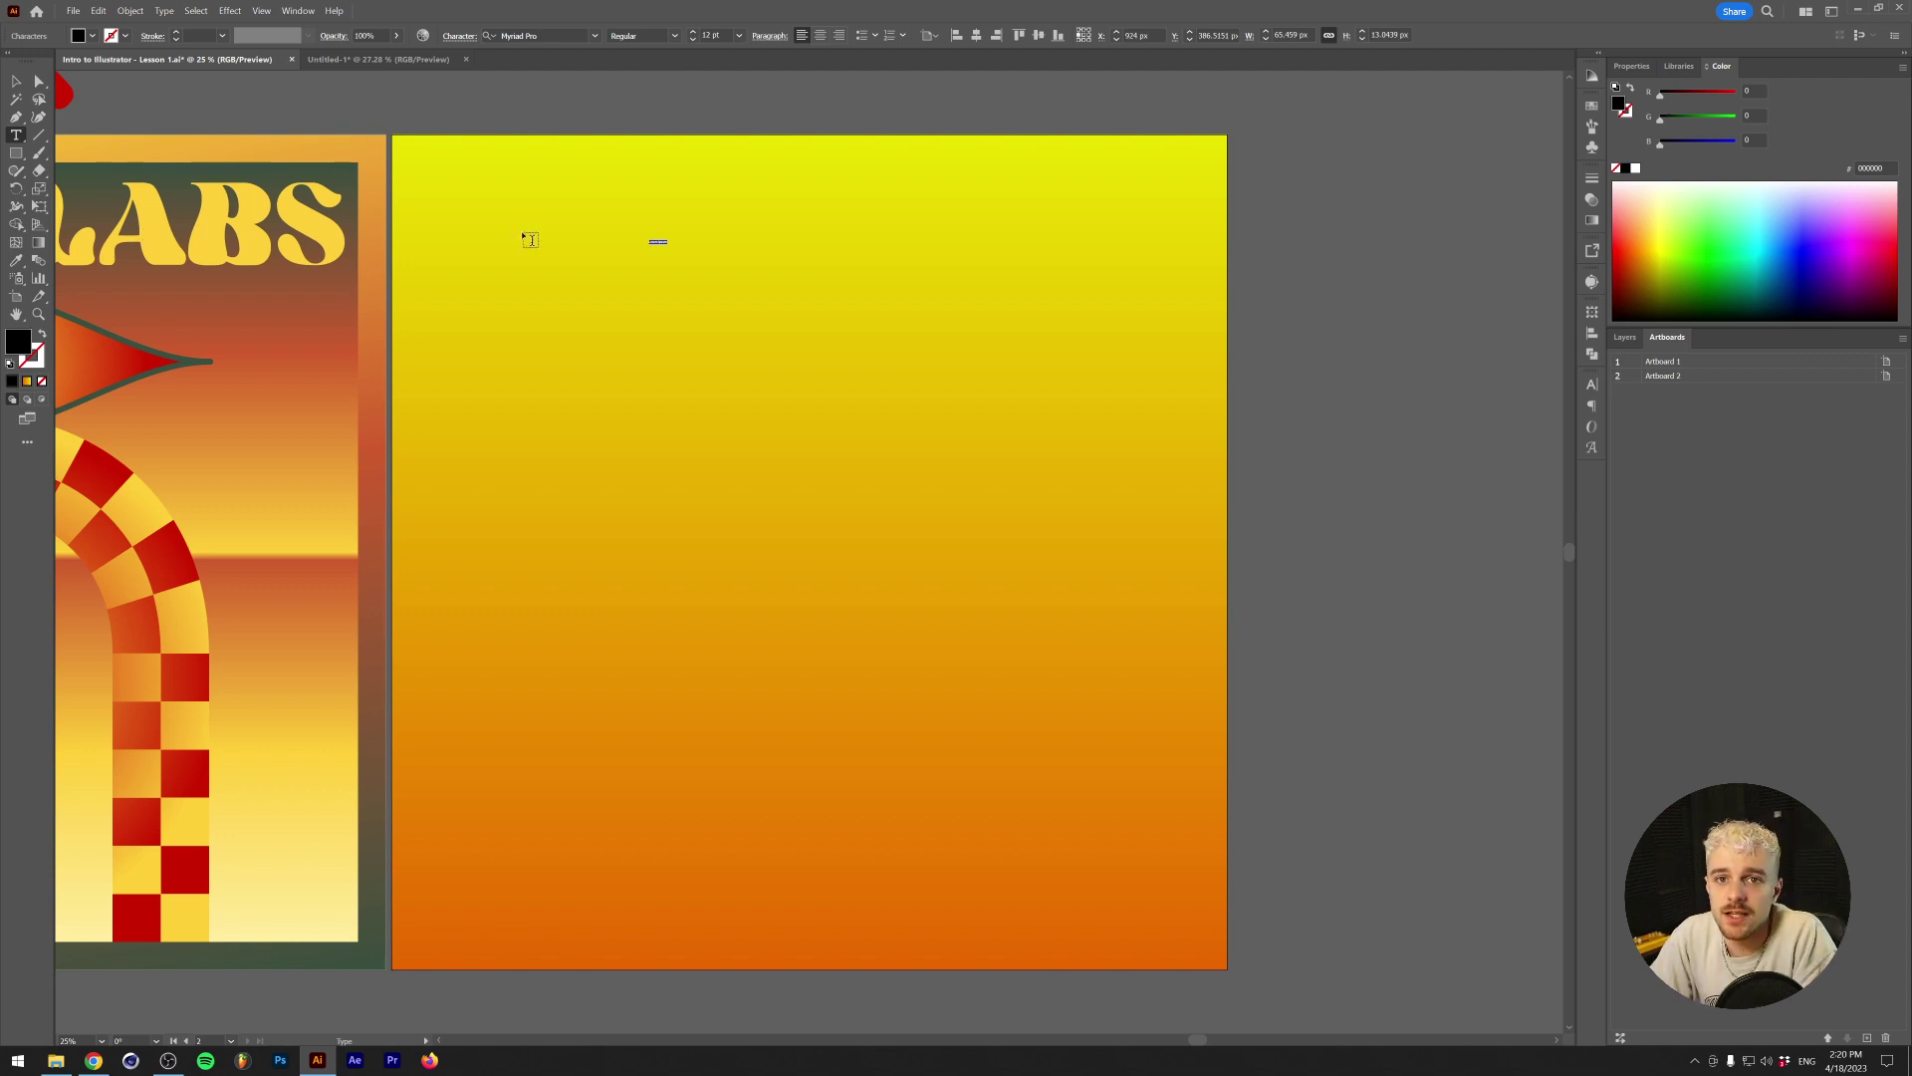
key(BackSpace)
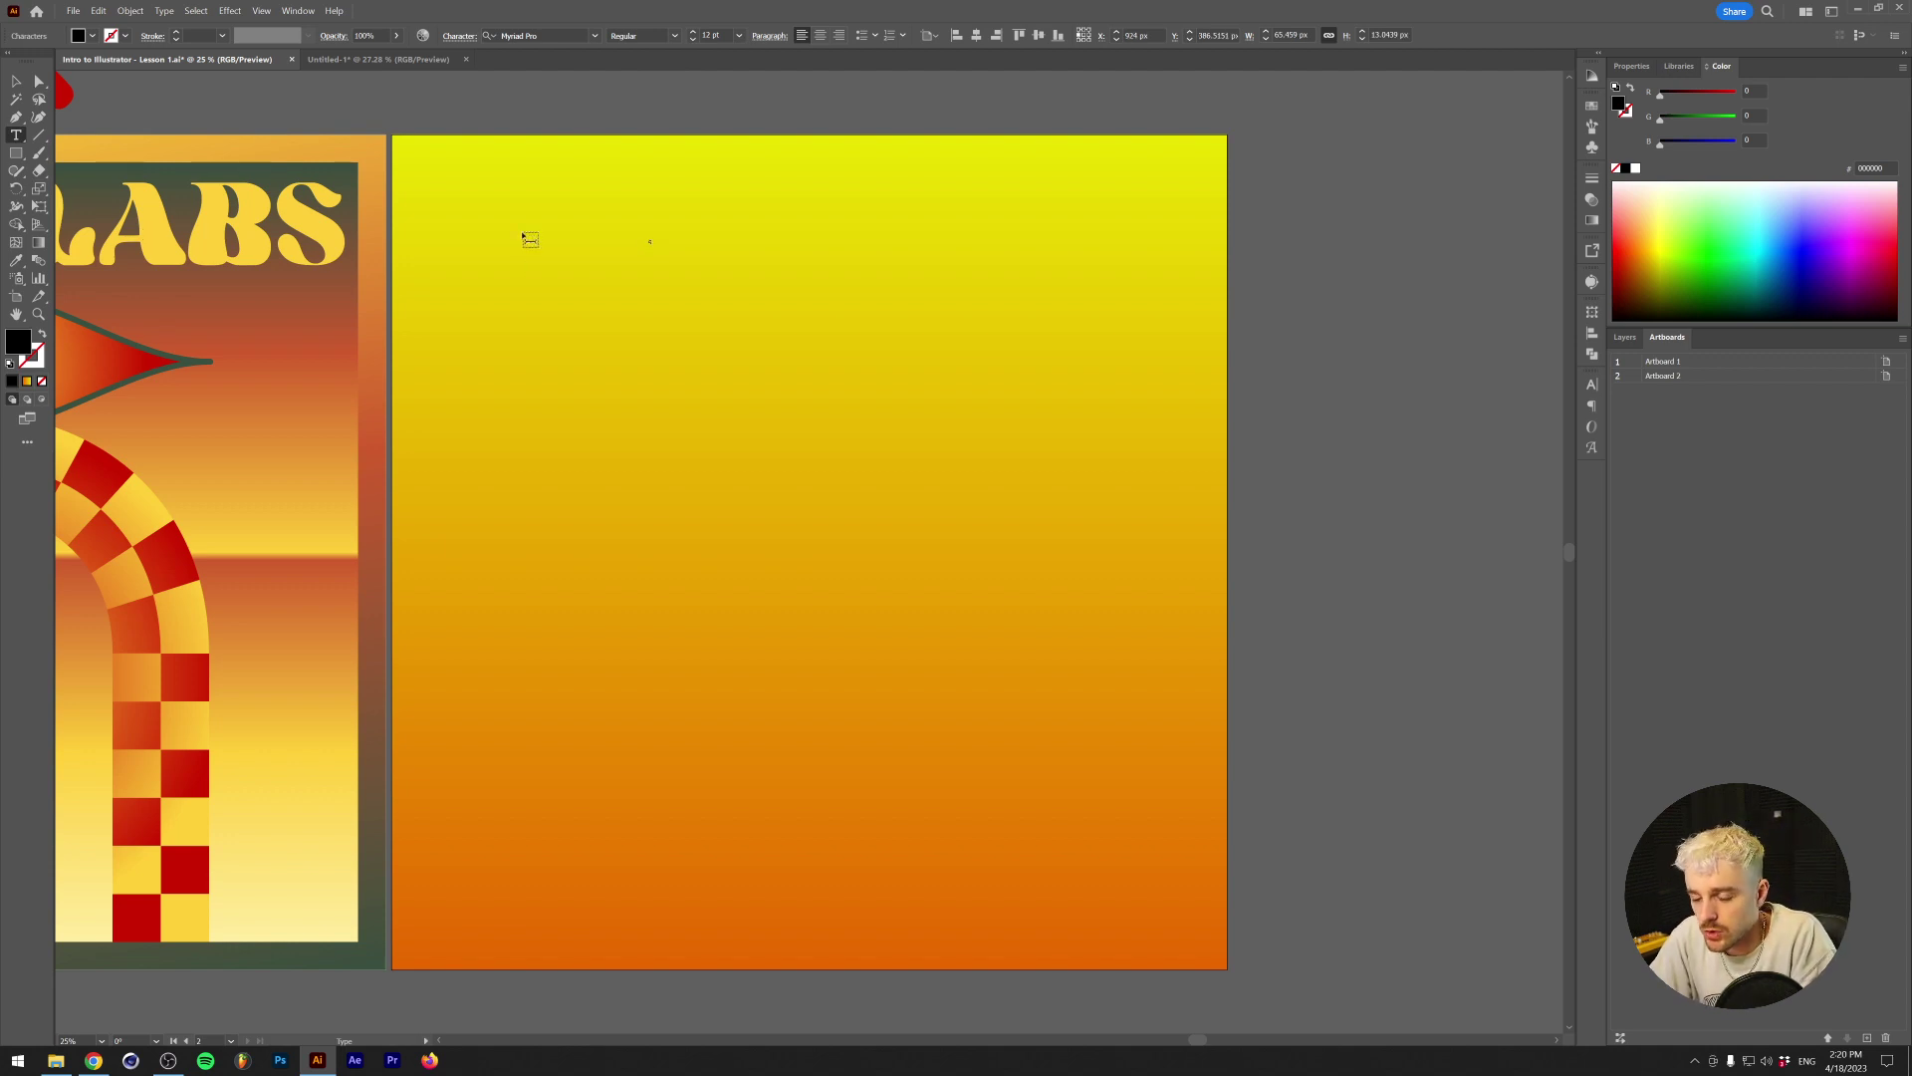
key(Escape)
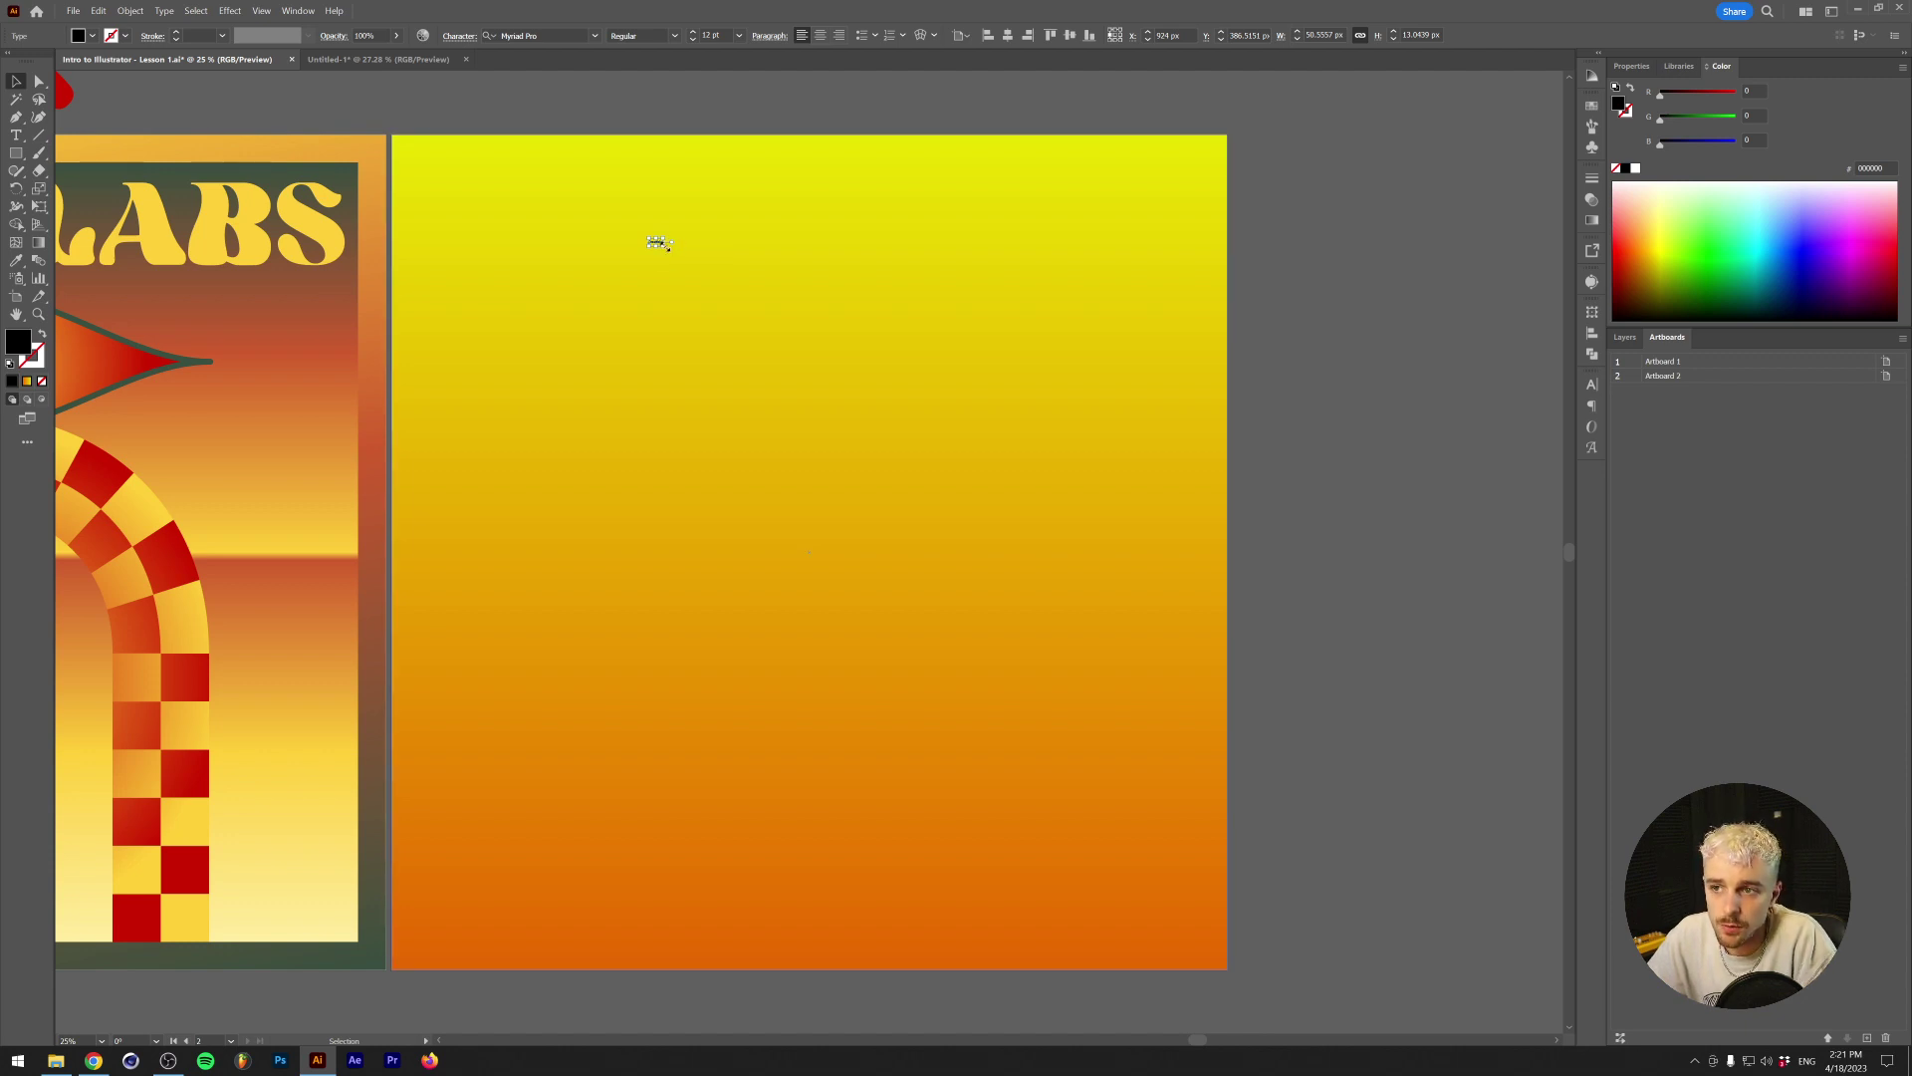
Enlarge the Dreadlabs text to about 428 pt and set its font to HWT Arabesque
drag(665, 247, 1315, 525)
click(596, 36)
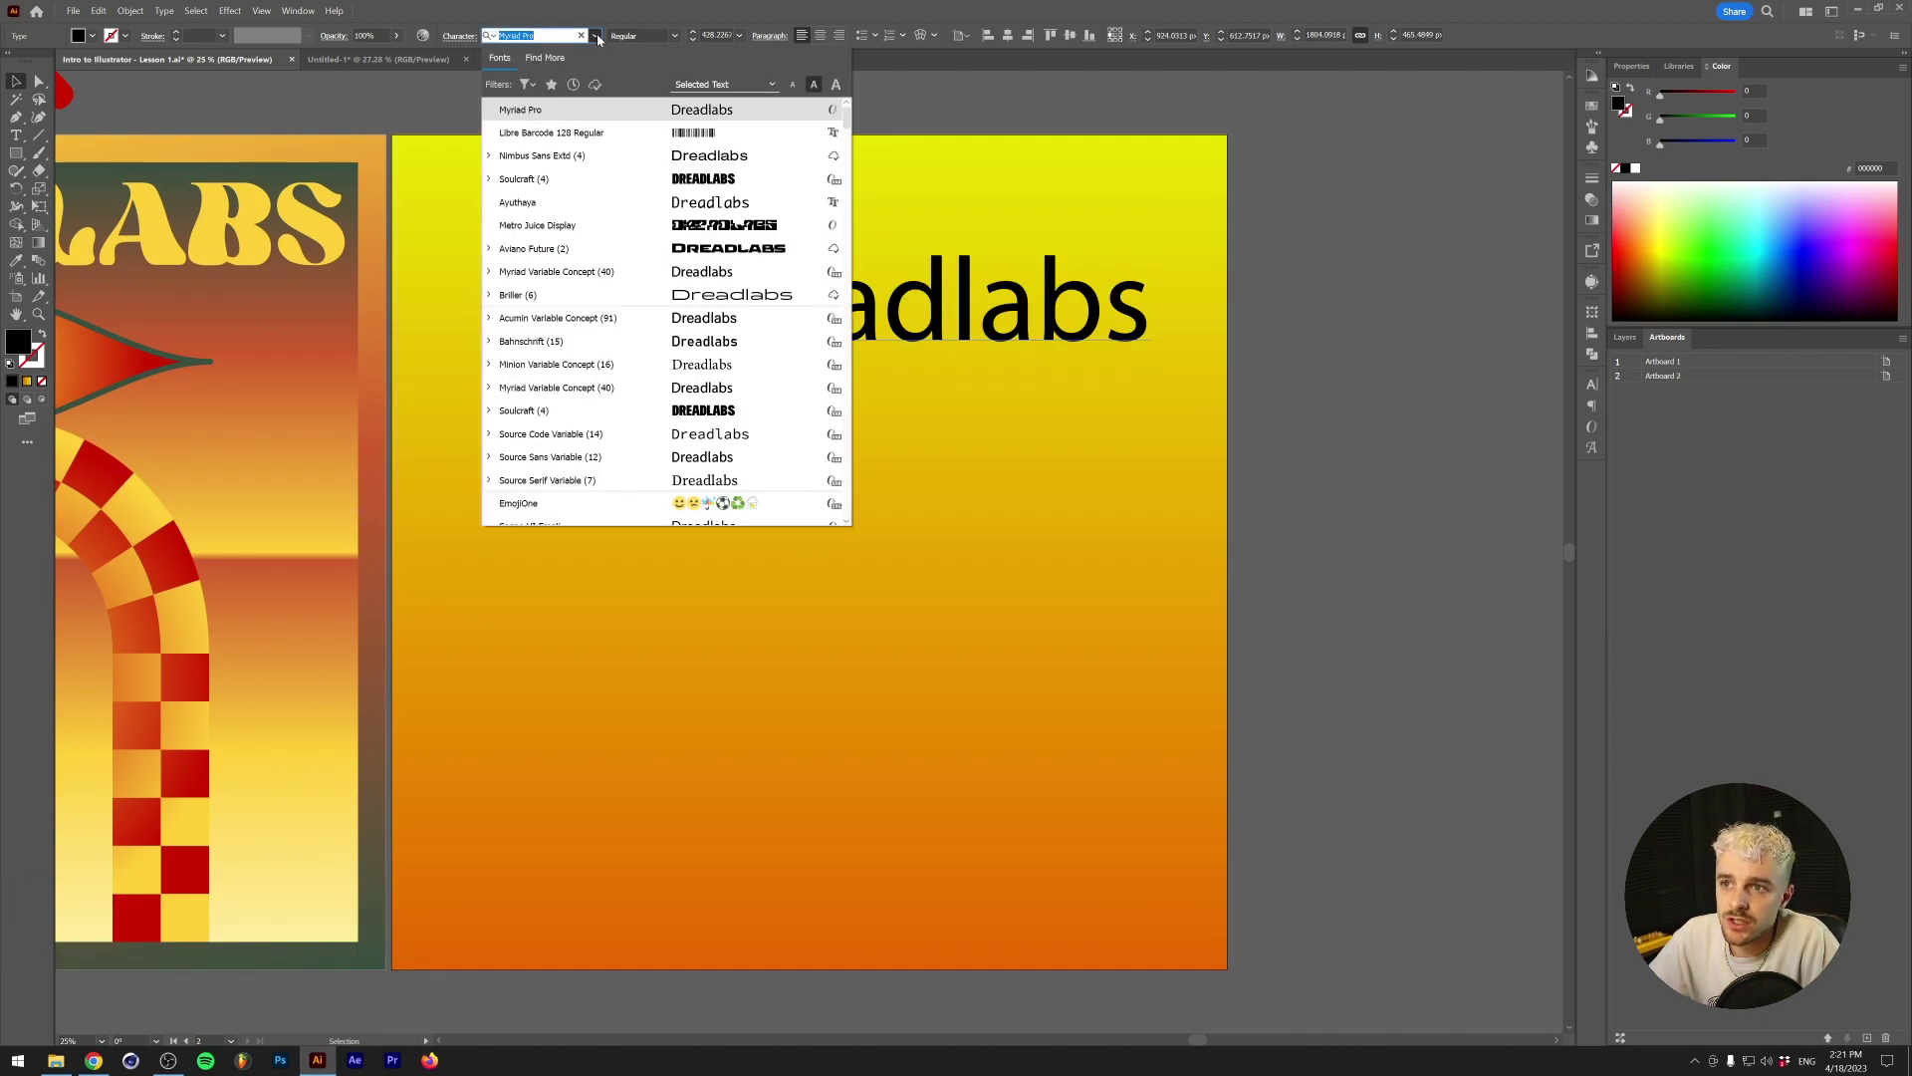
text(hwt)
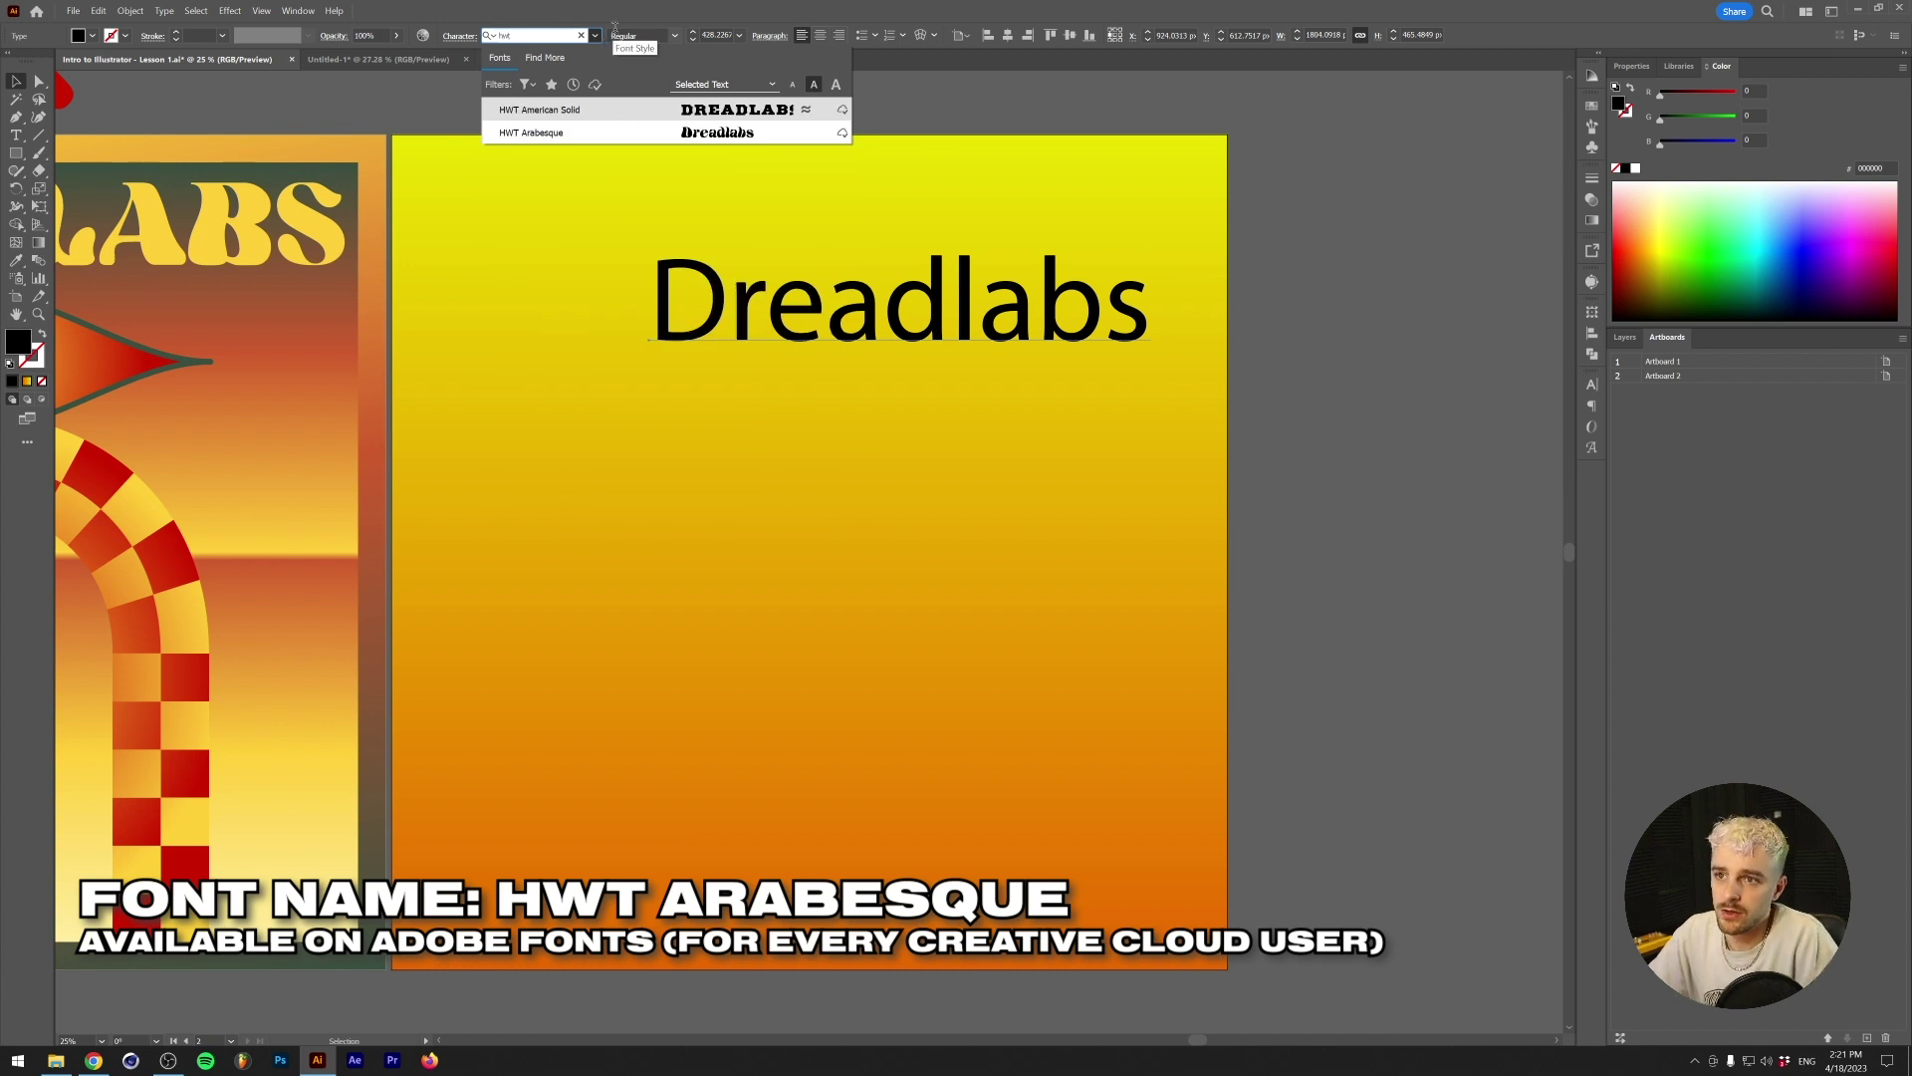
click(598, 133)
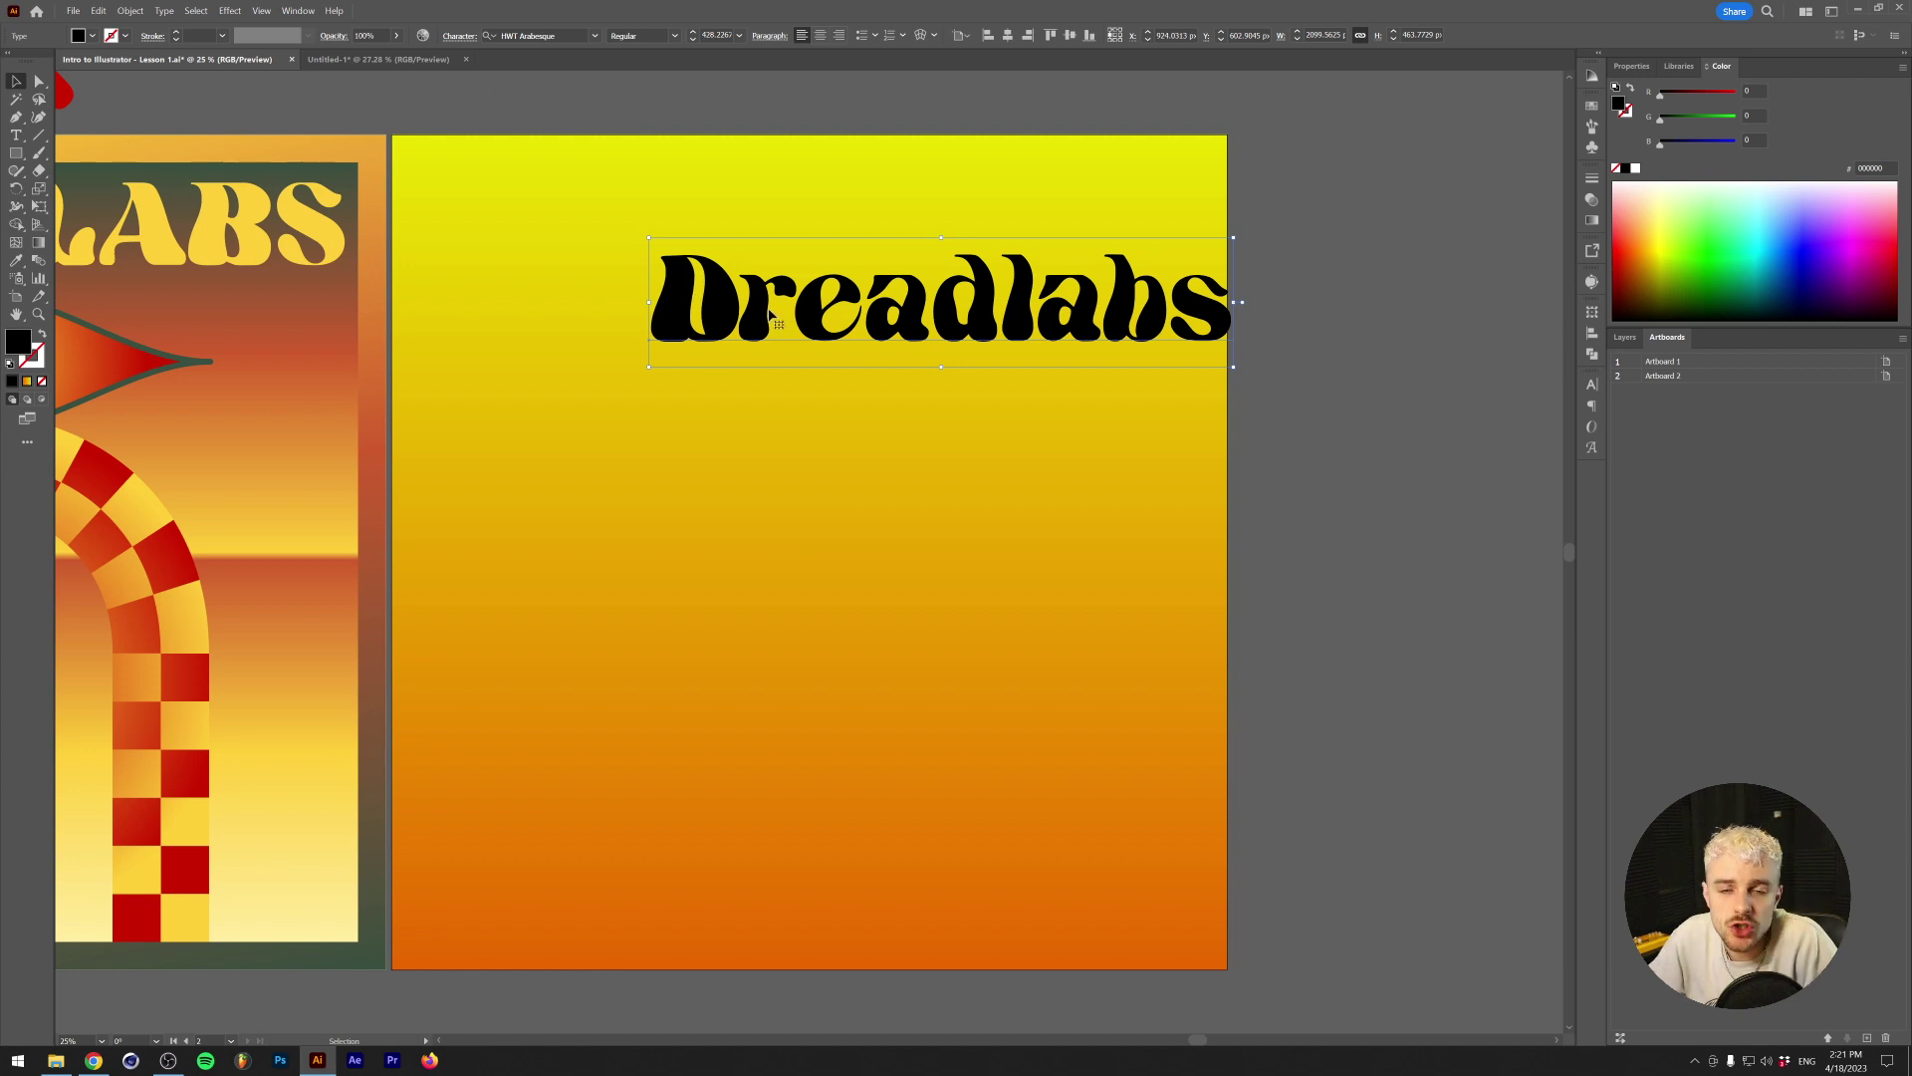
Centre the text's paragraph alignment, move it to the middle of the gradient artboard's upper area, and set it in All Caps
click(817, 36)
drag(735, 321, 890, 303)
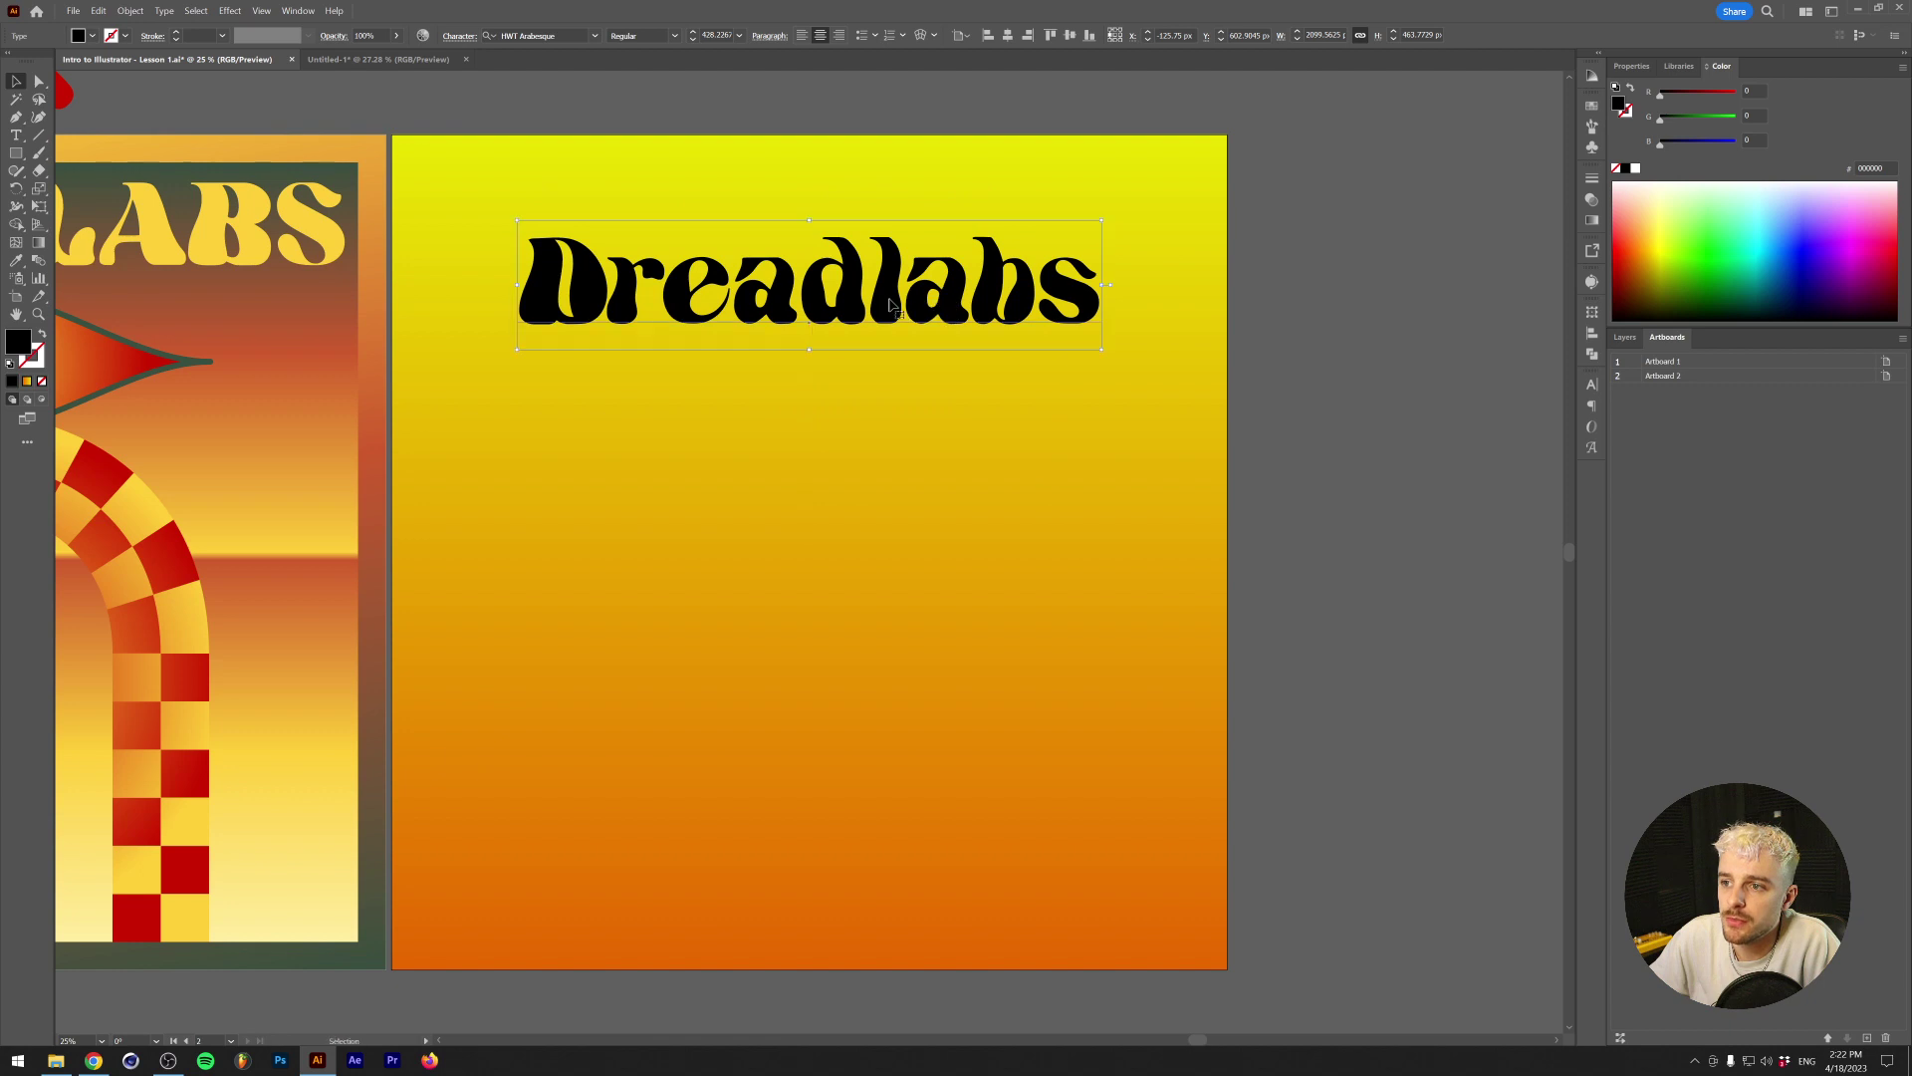
click(460, 37)
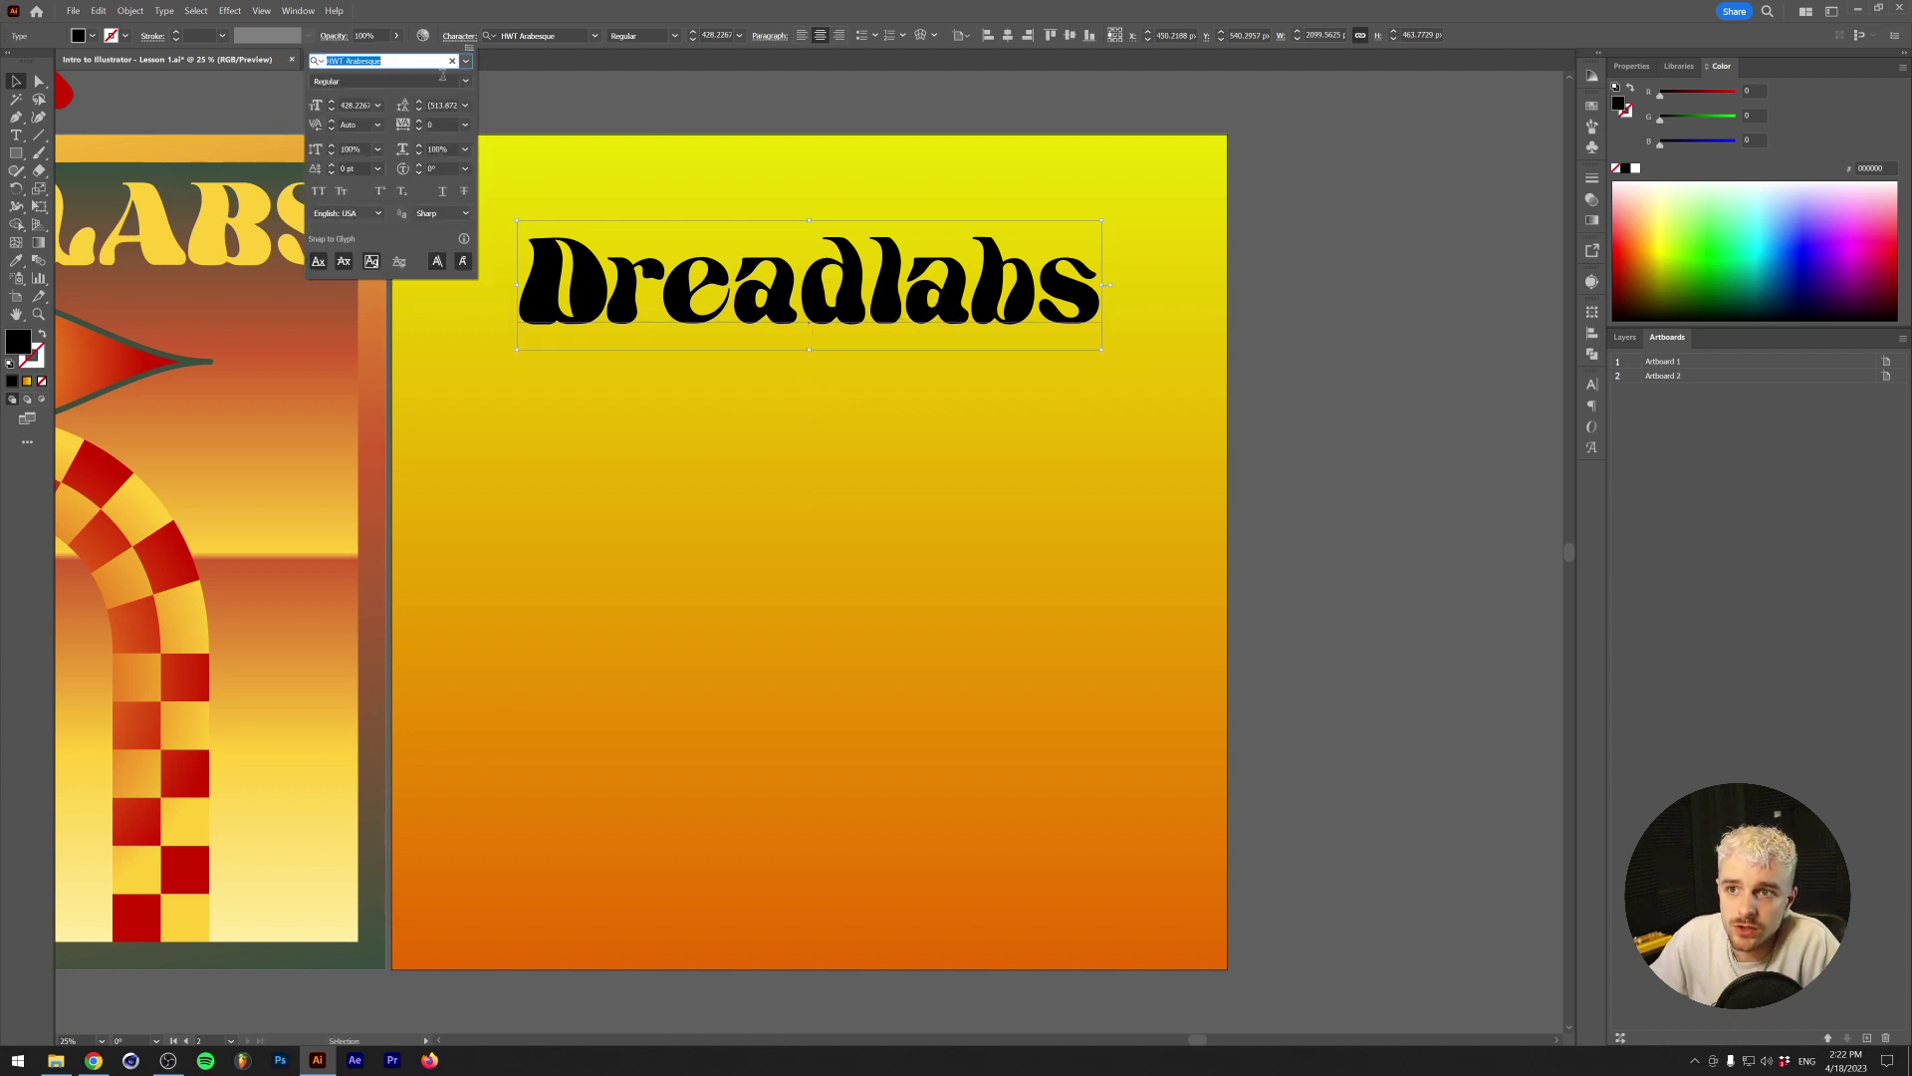
click(319, 192)
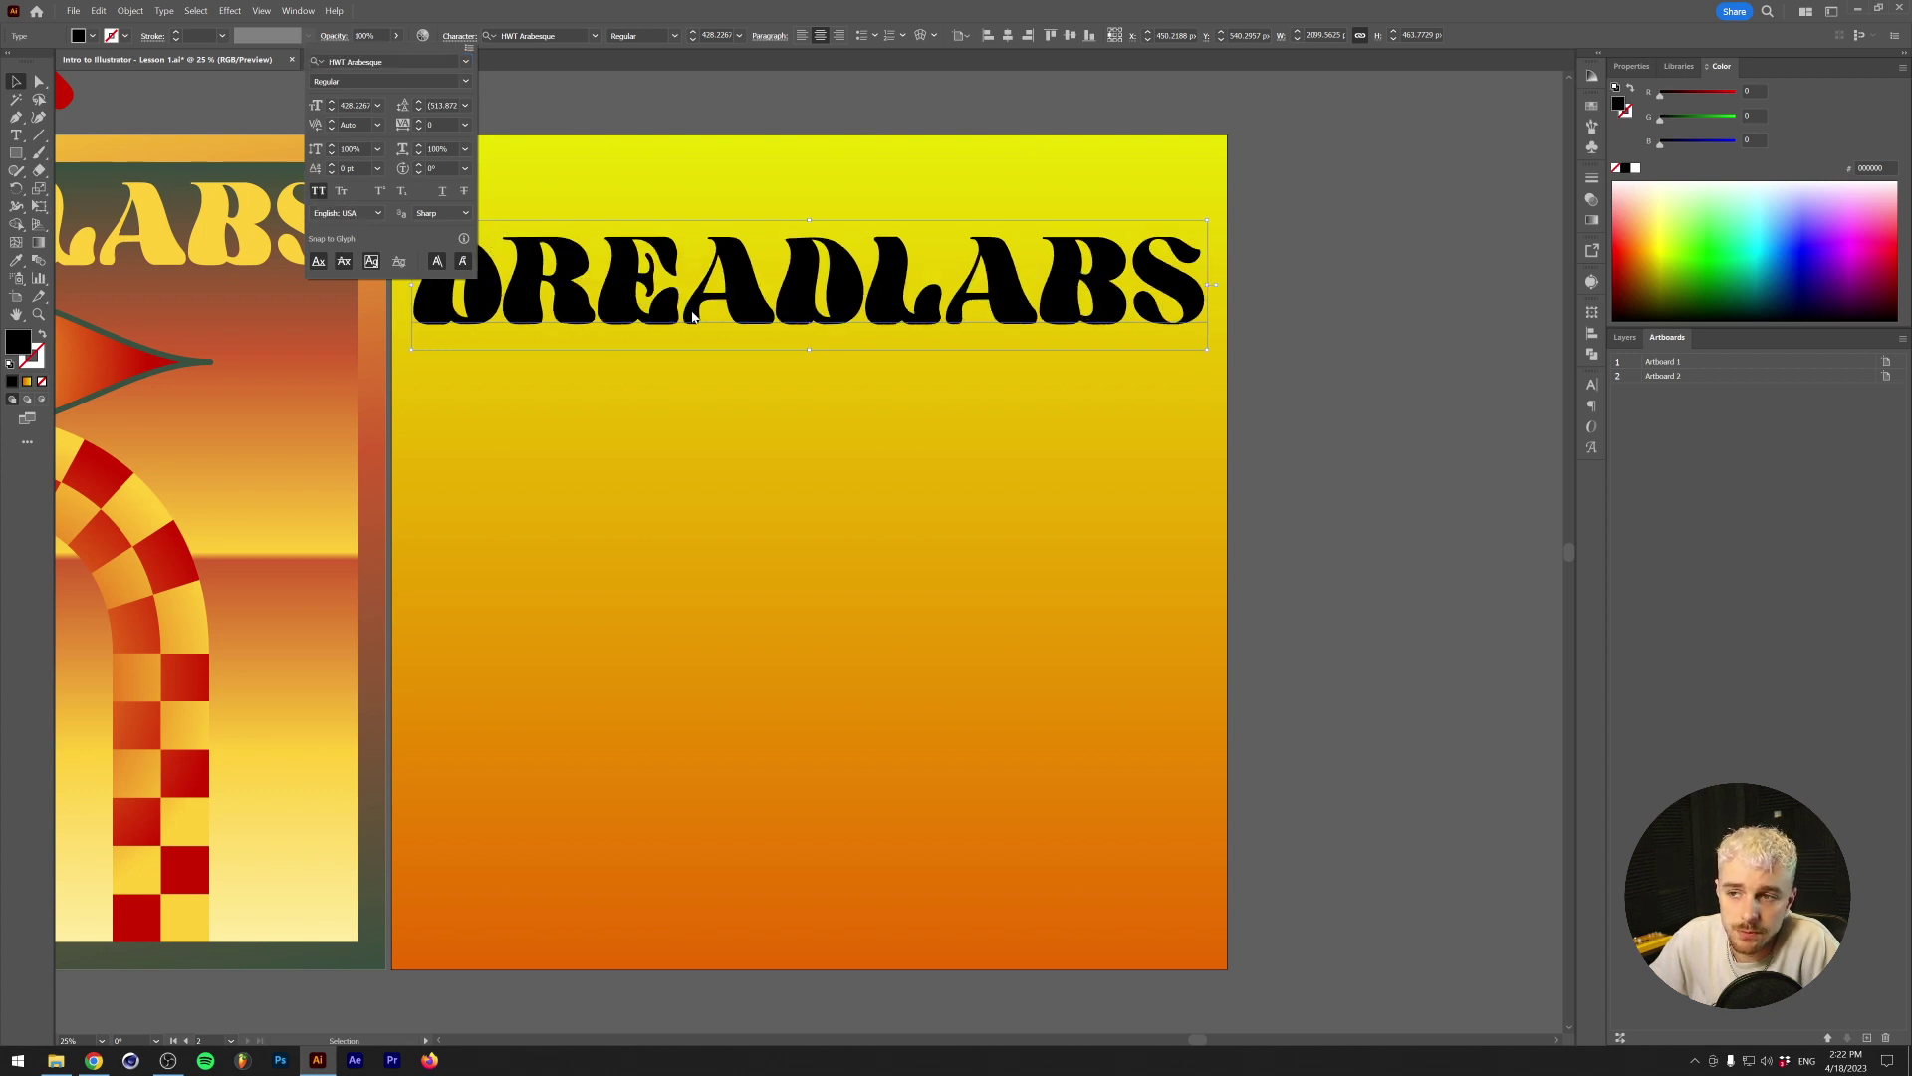
click(638, 313)
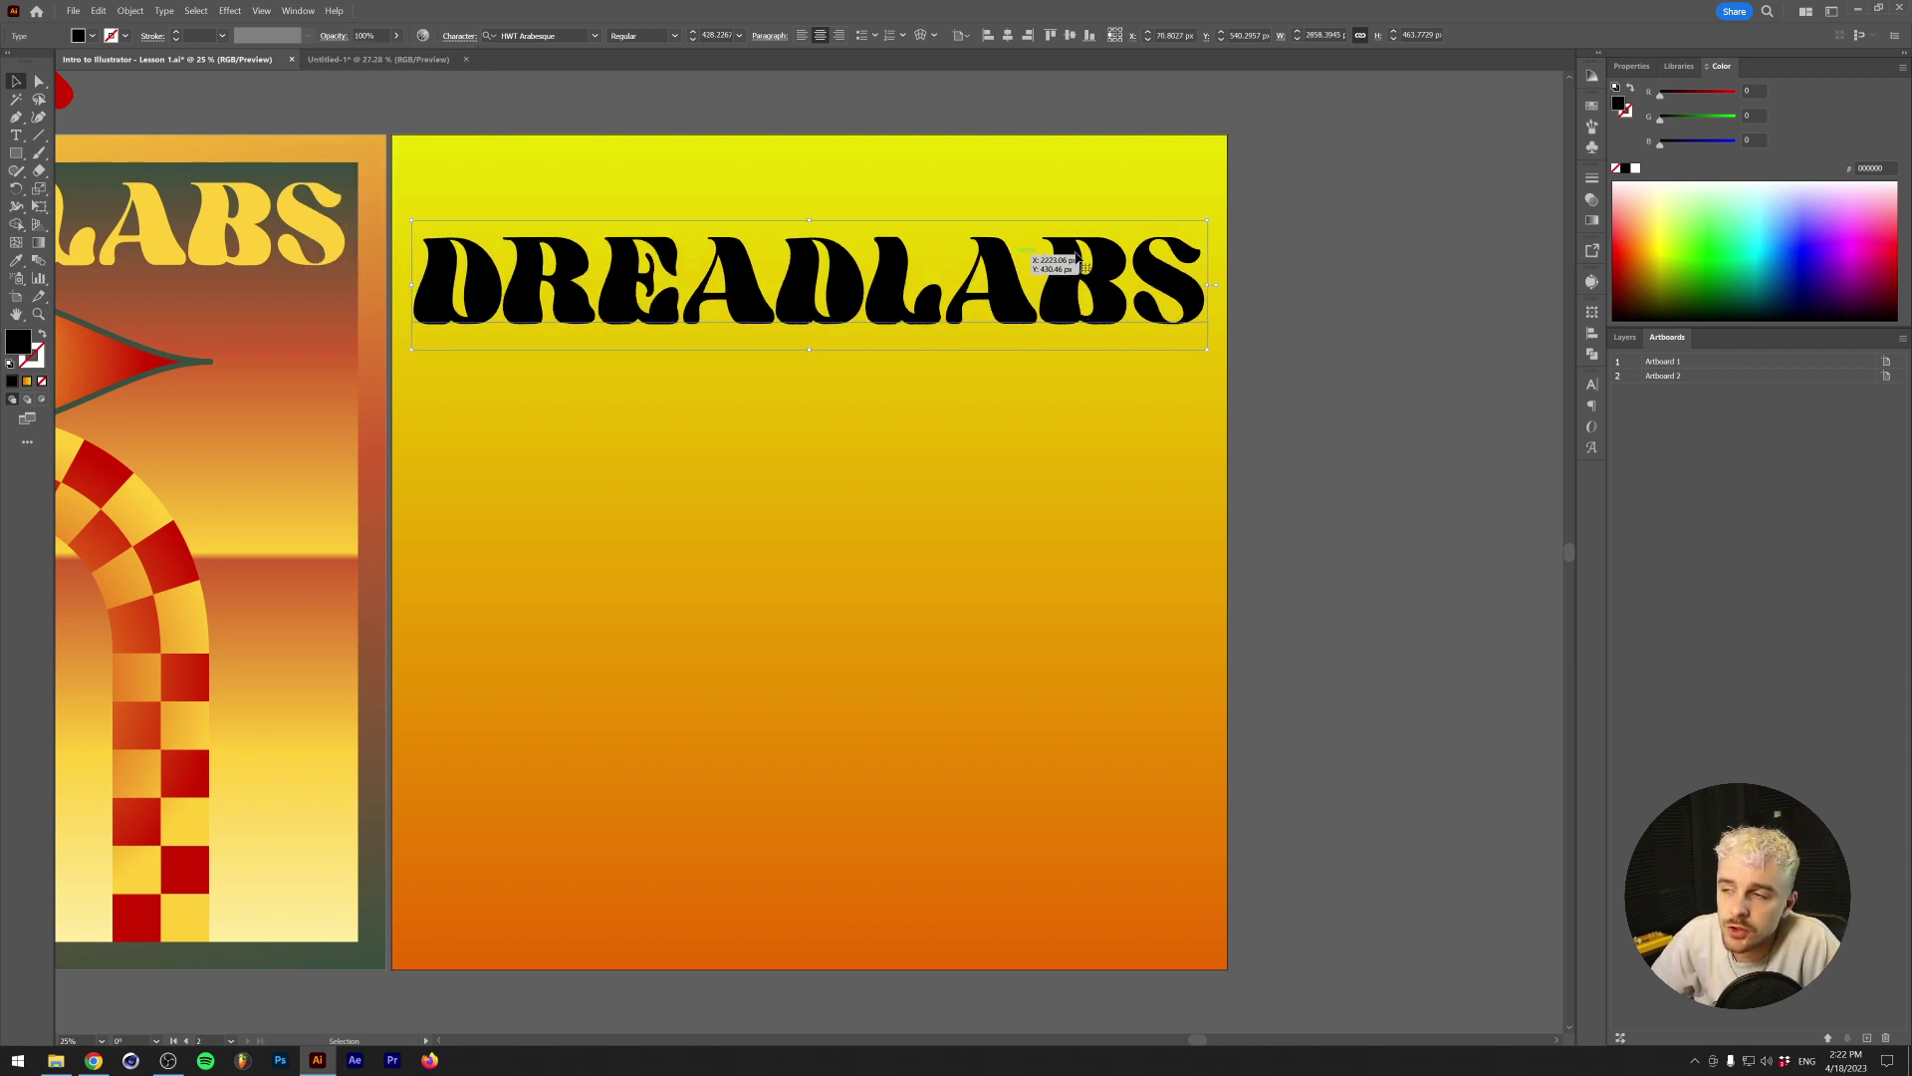
Align the title to the artboard, centred horizontally and flush with the artboard's top edge
click(1631, 68)
scroll(1817, 345, down, 5)
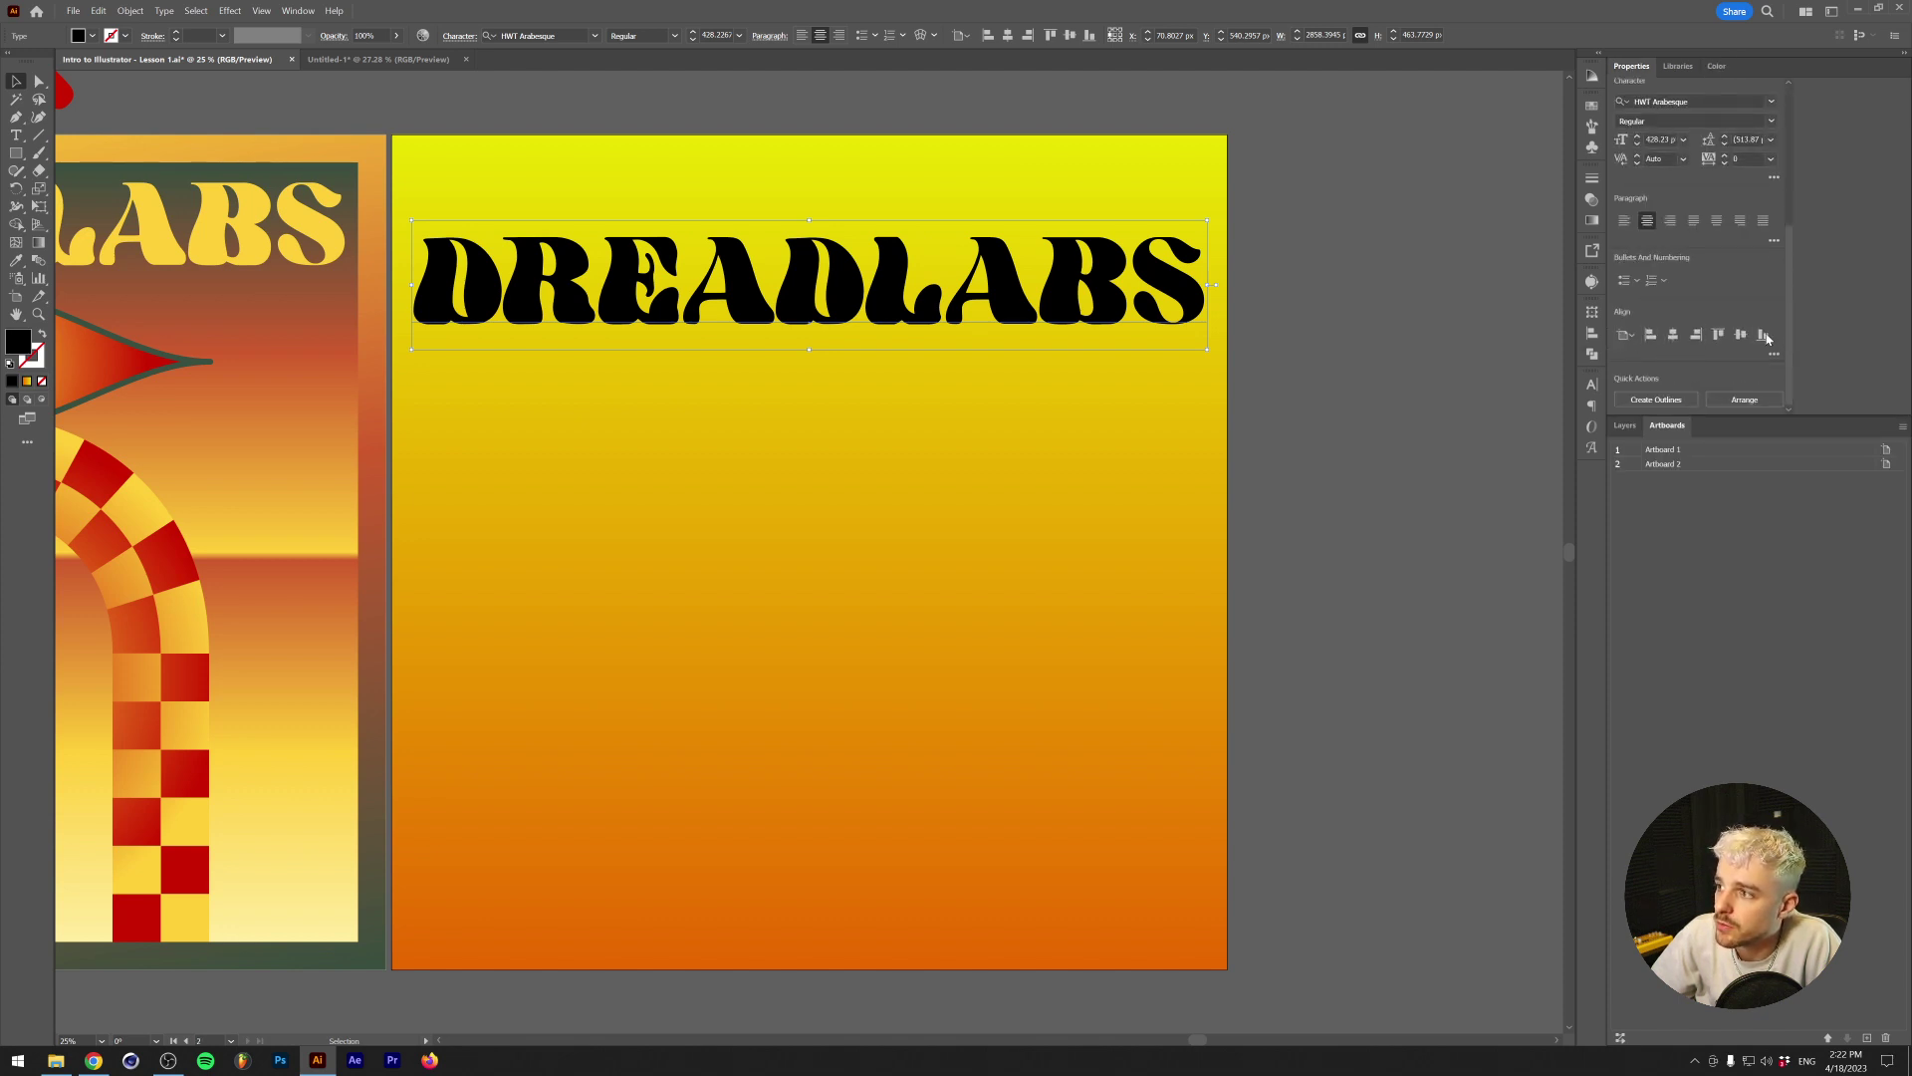
click(1634, 341)
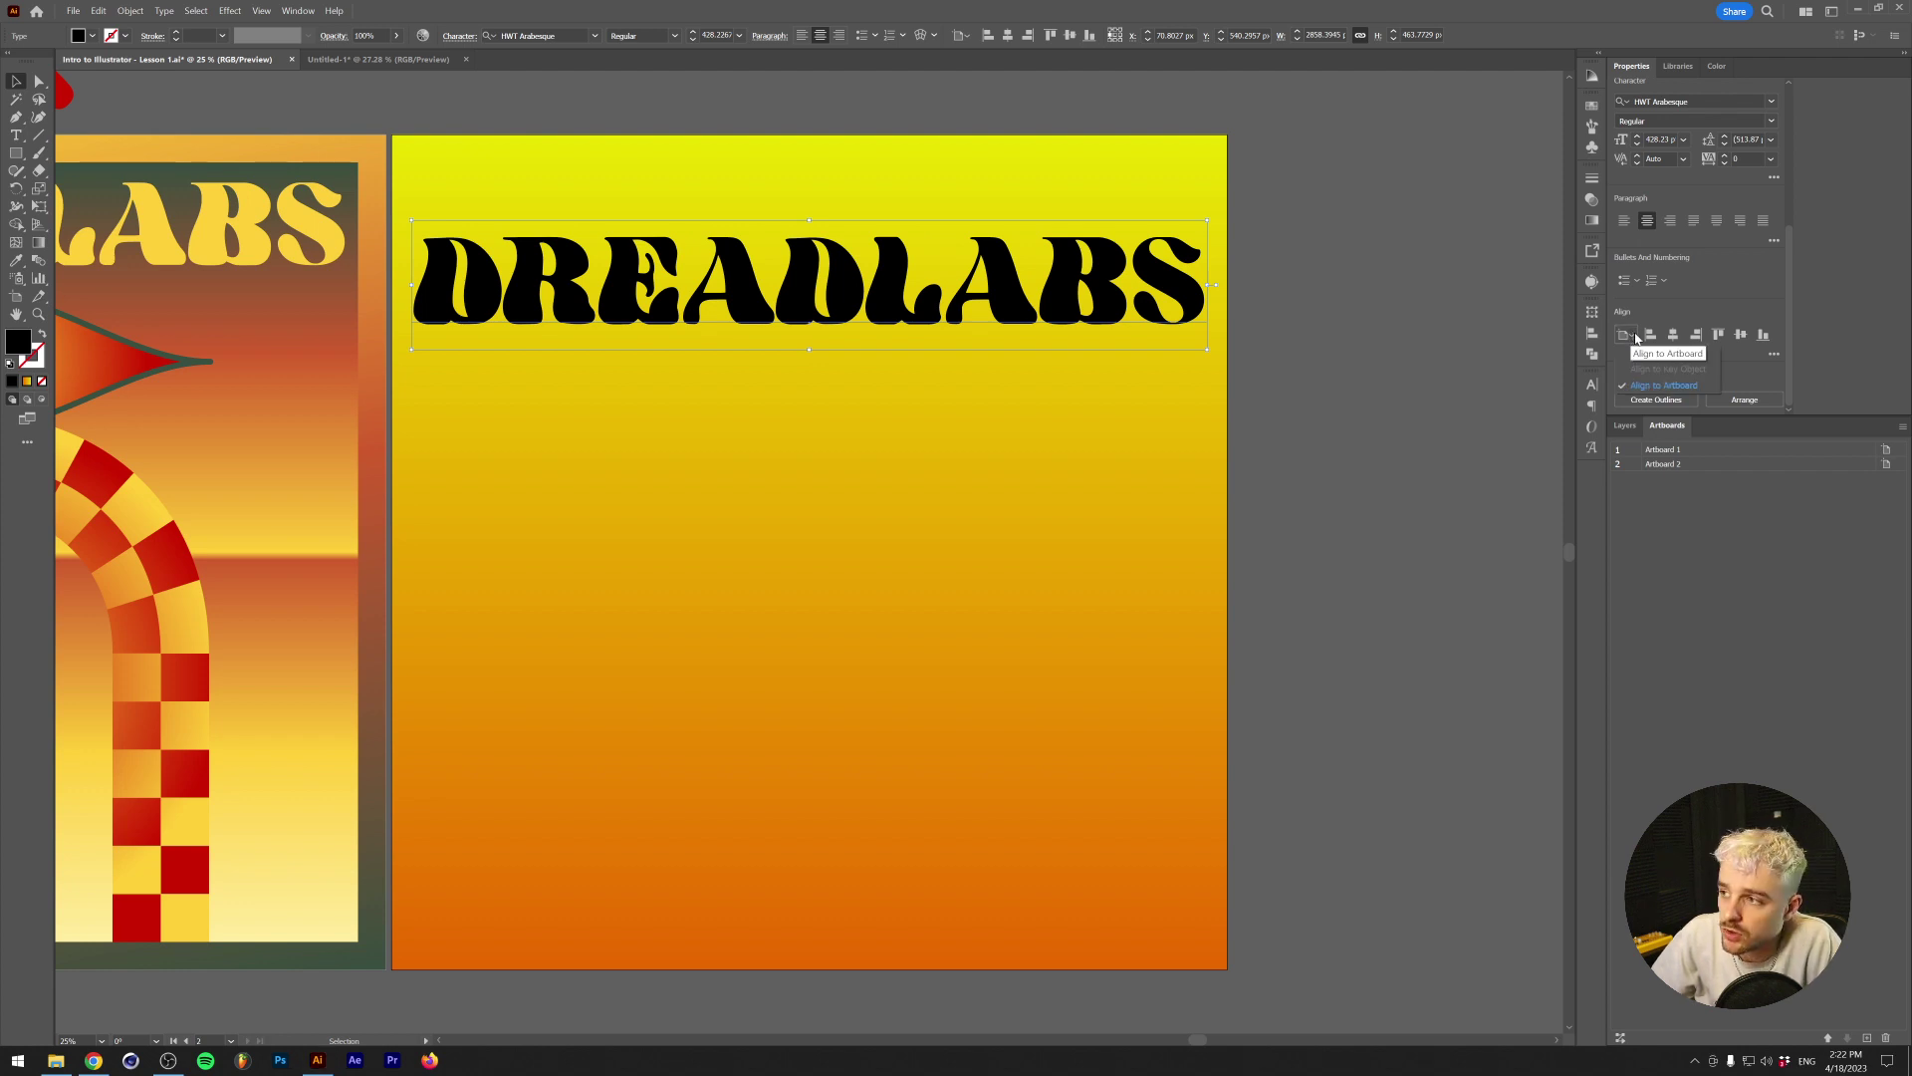
click(1647, 388)
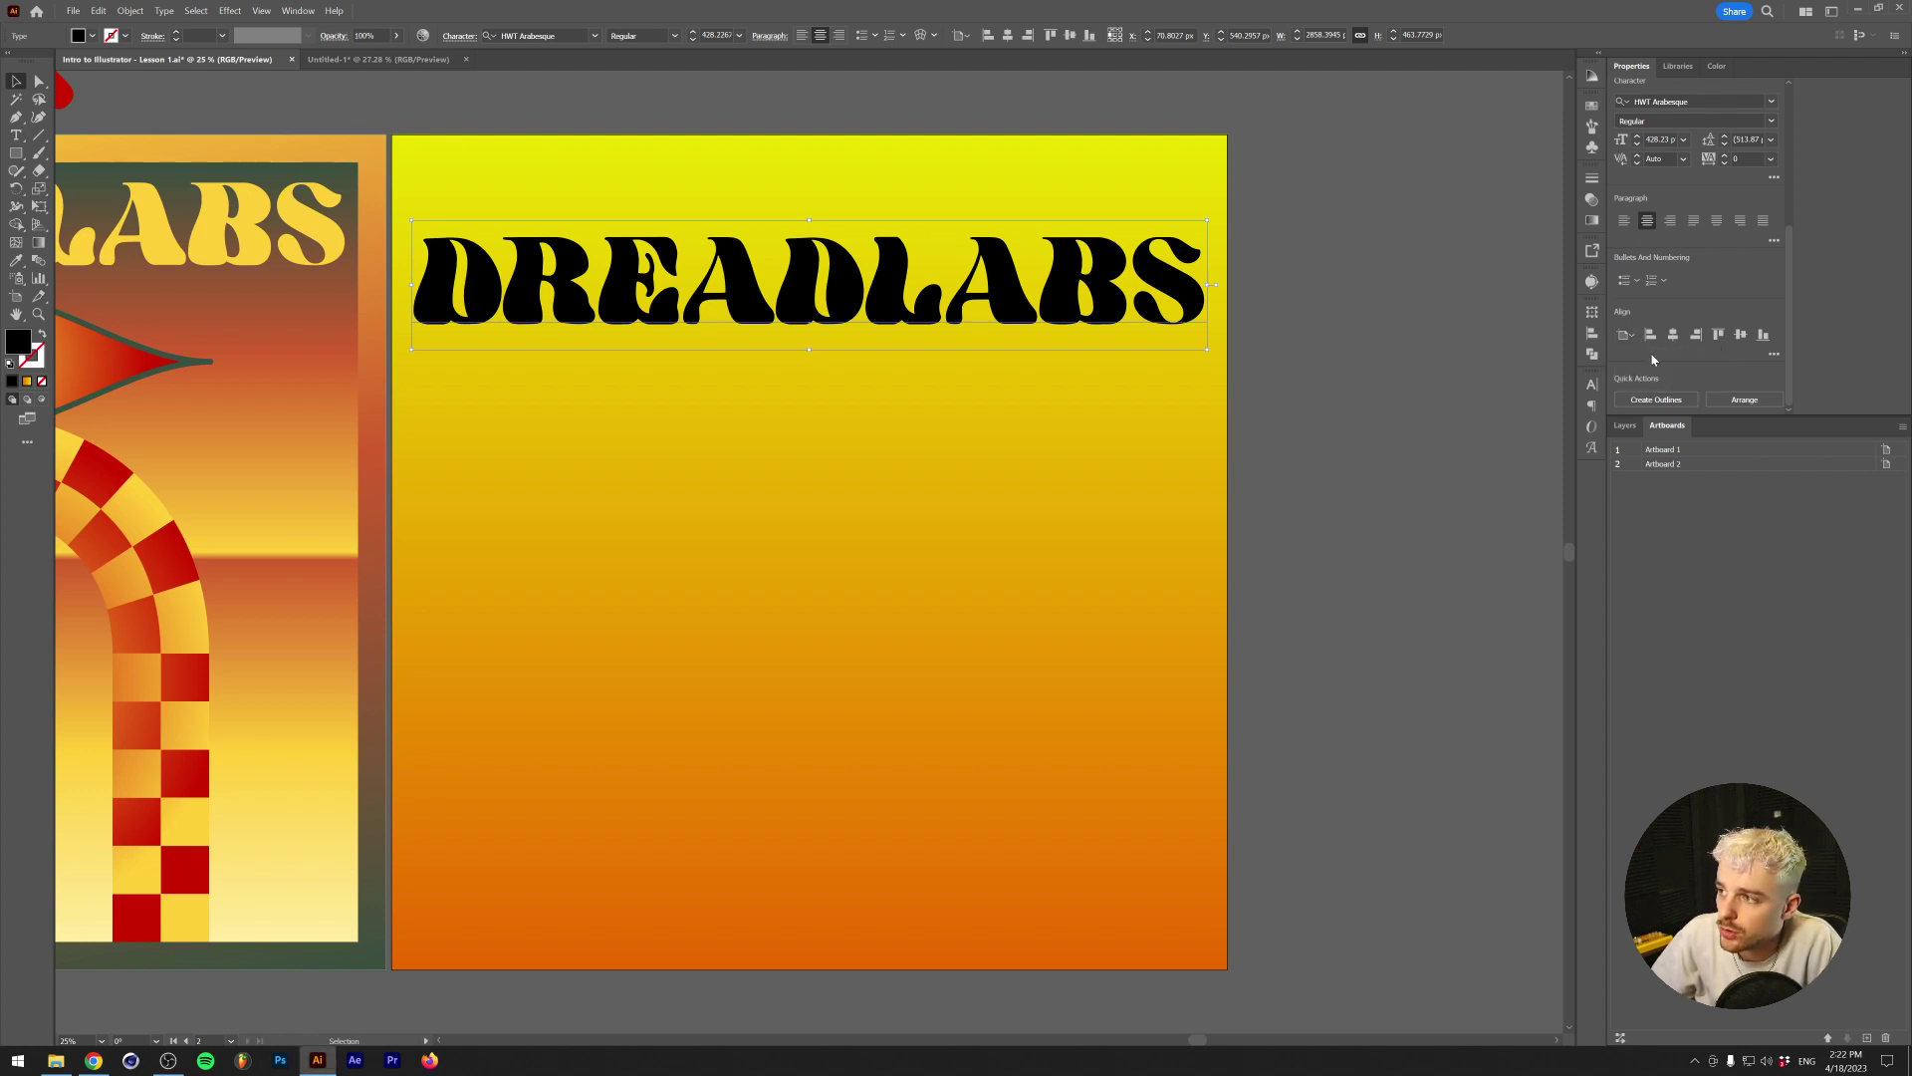
click(1741, 336)
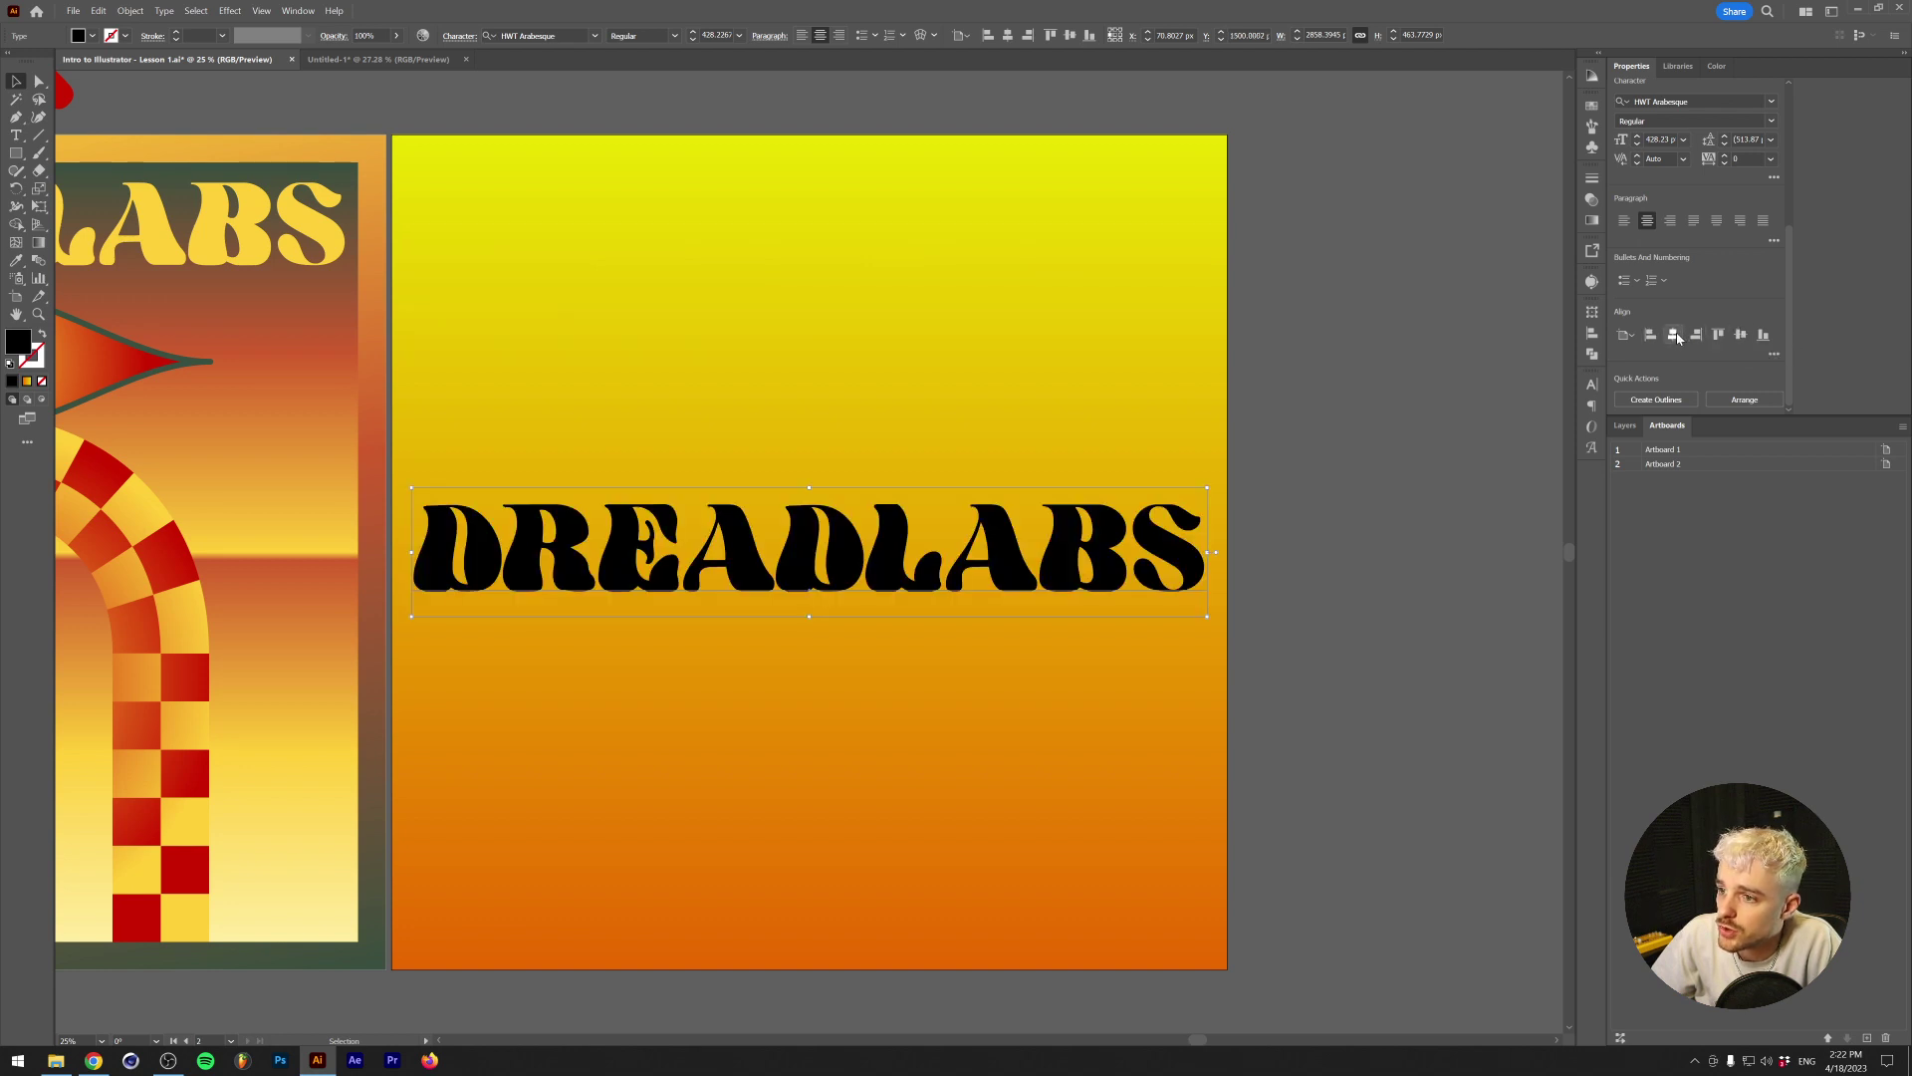
click(1696, 337)
click(1673, 337)
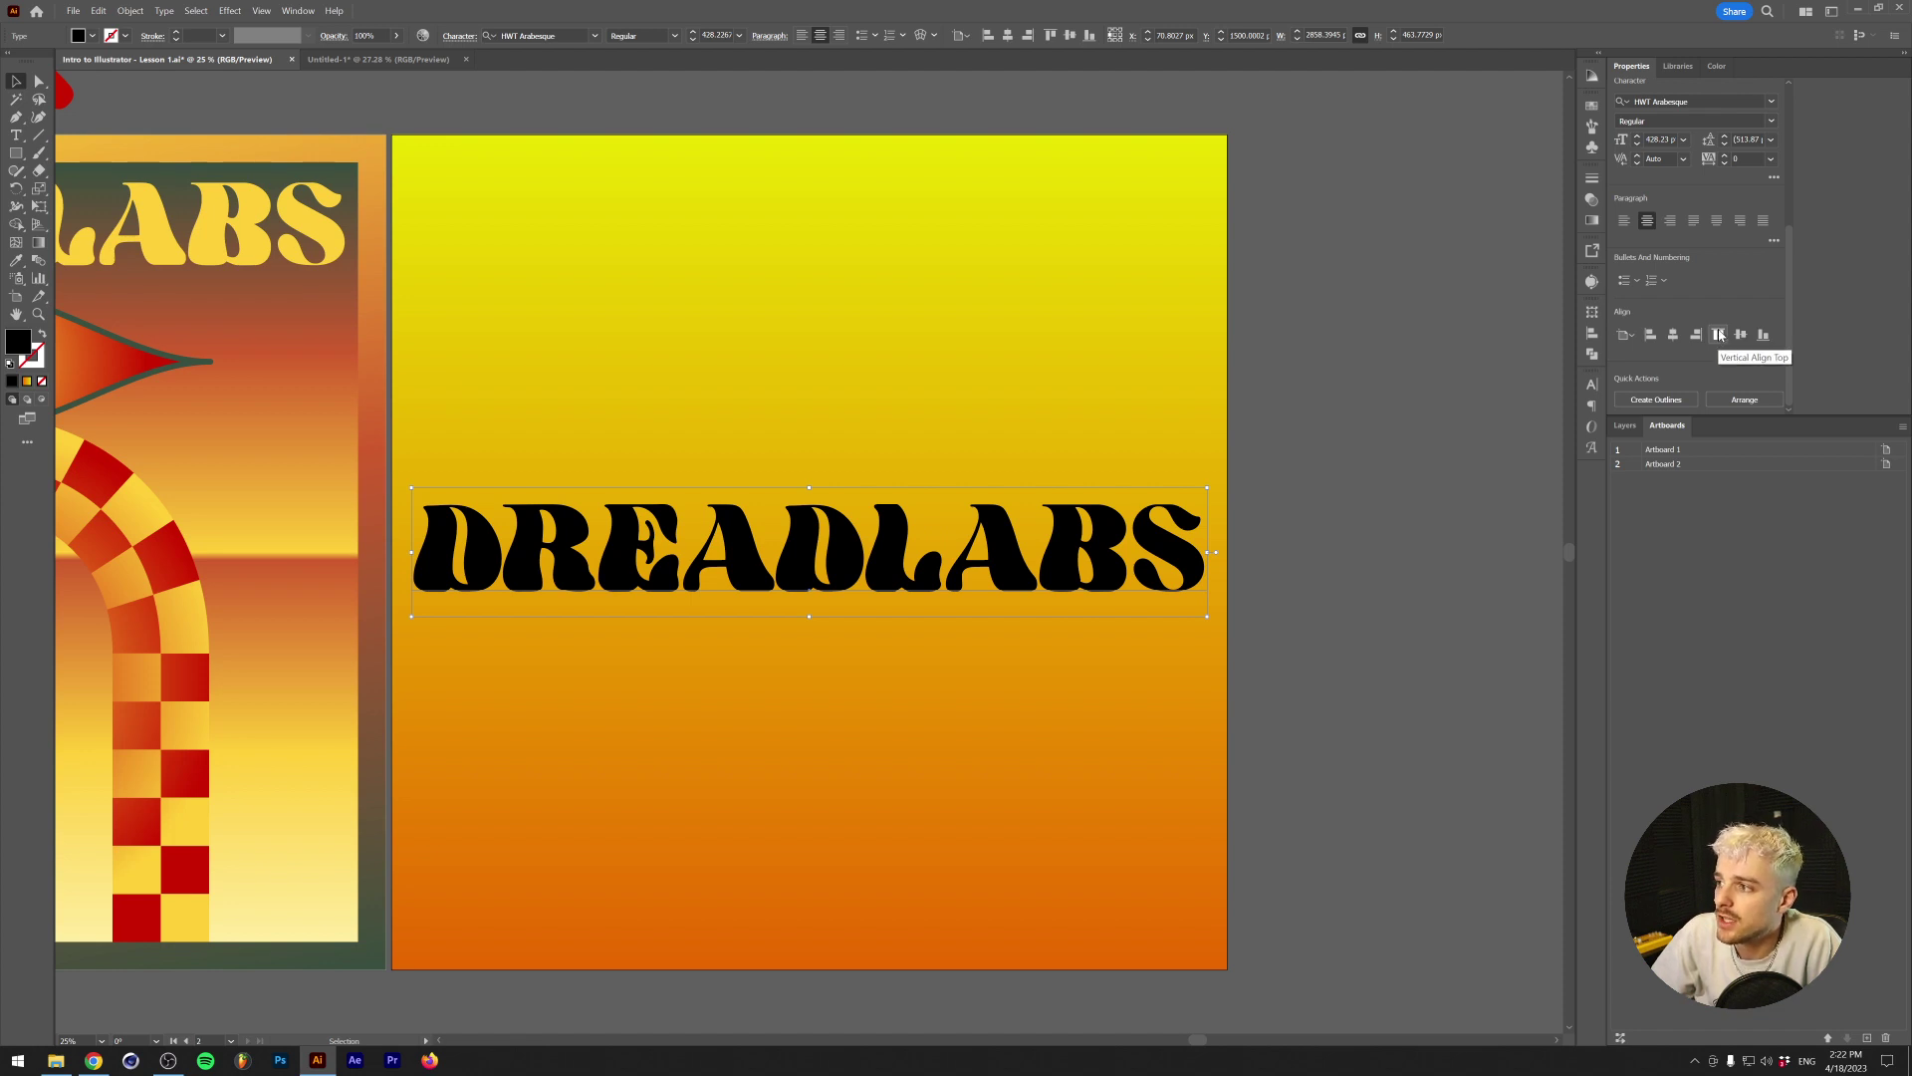
click(1720, 335)
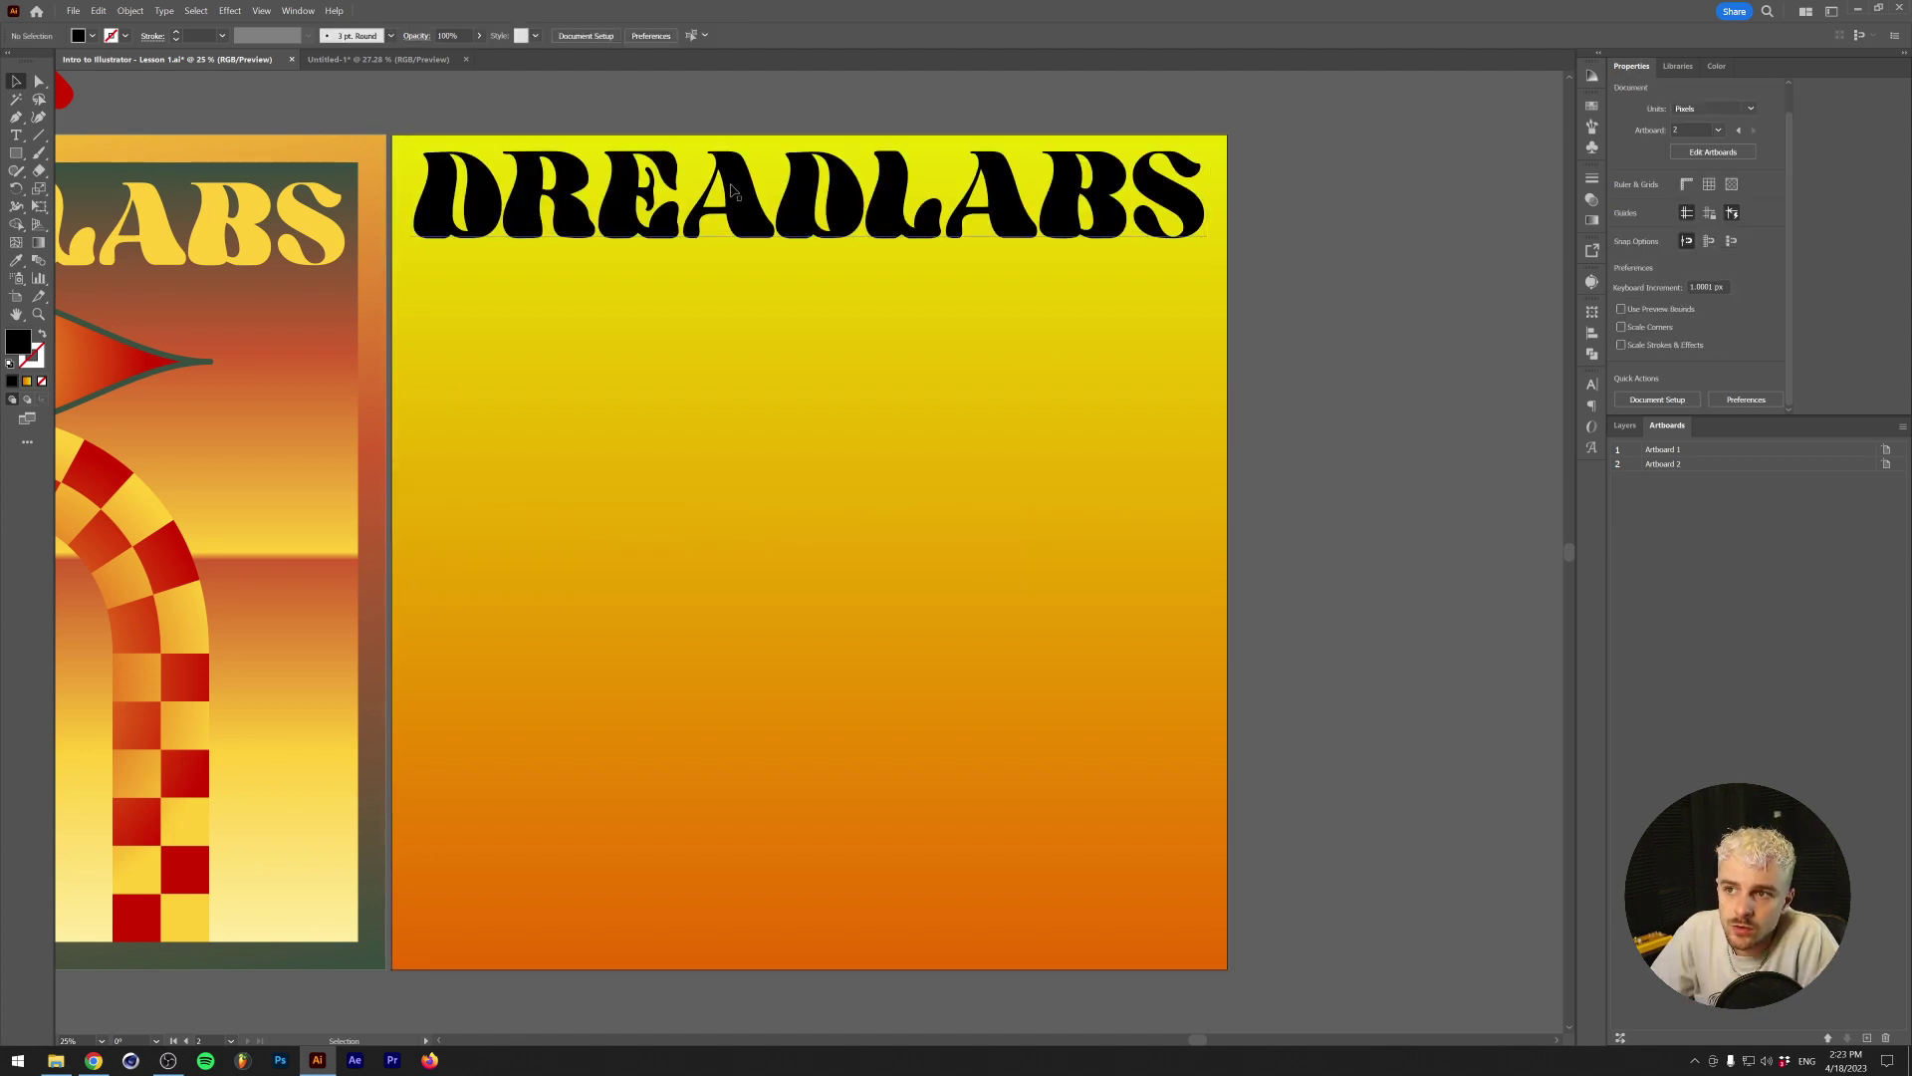
Set the title's fill colour to orange ffa300 and darken it to a brownish orange
click(637, 214)
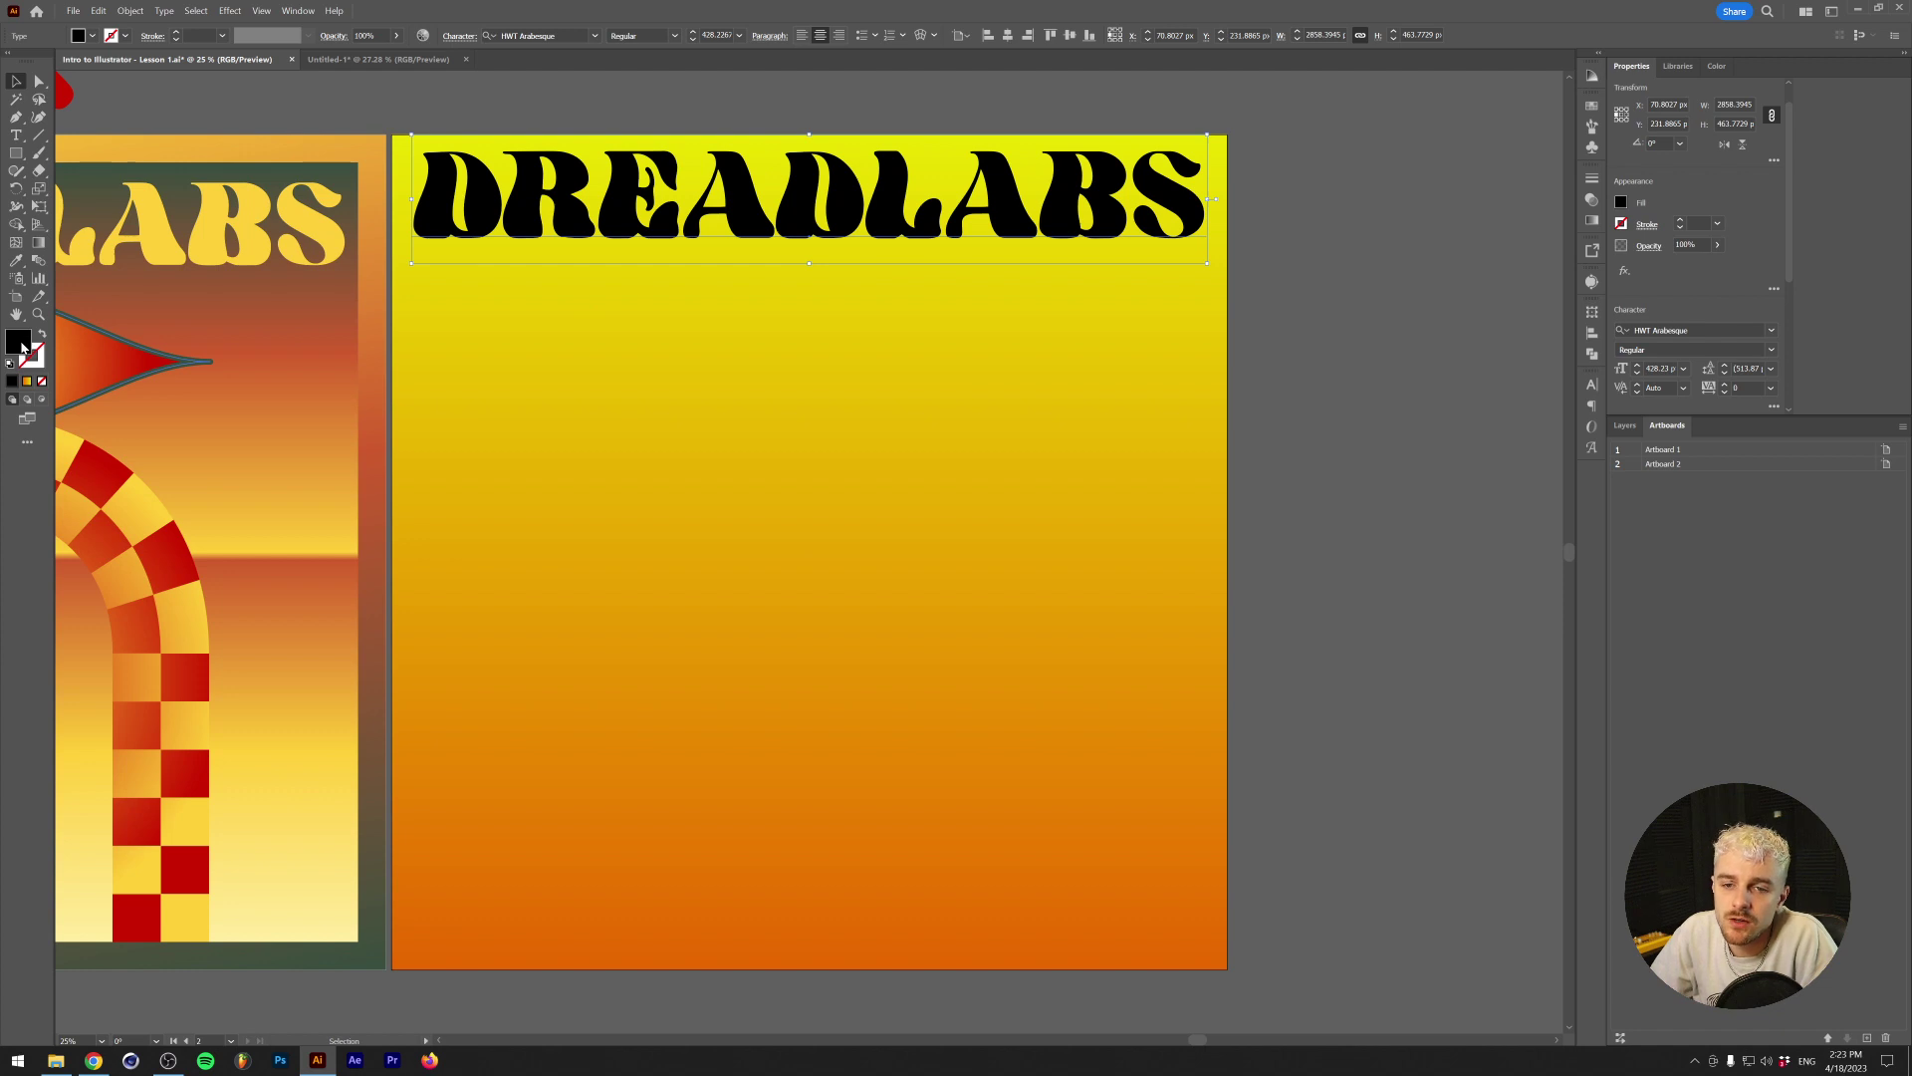
double_click(20, 344)
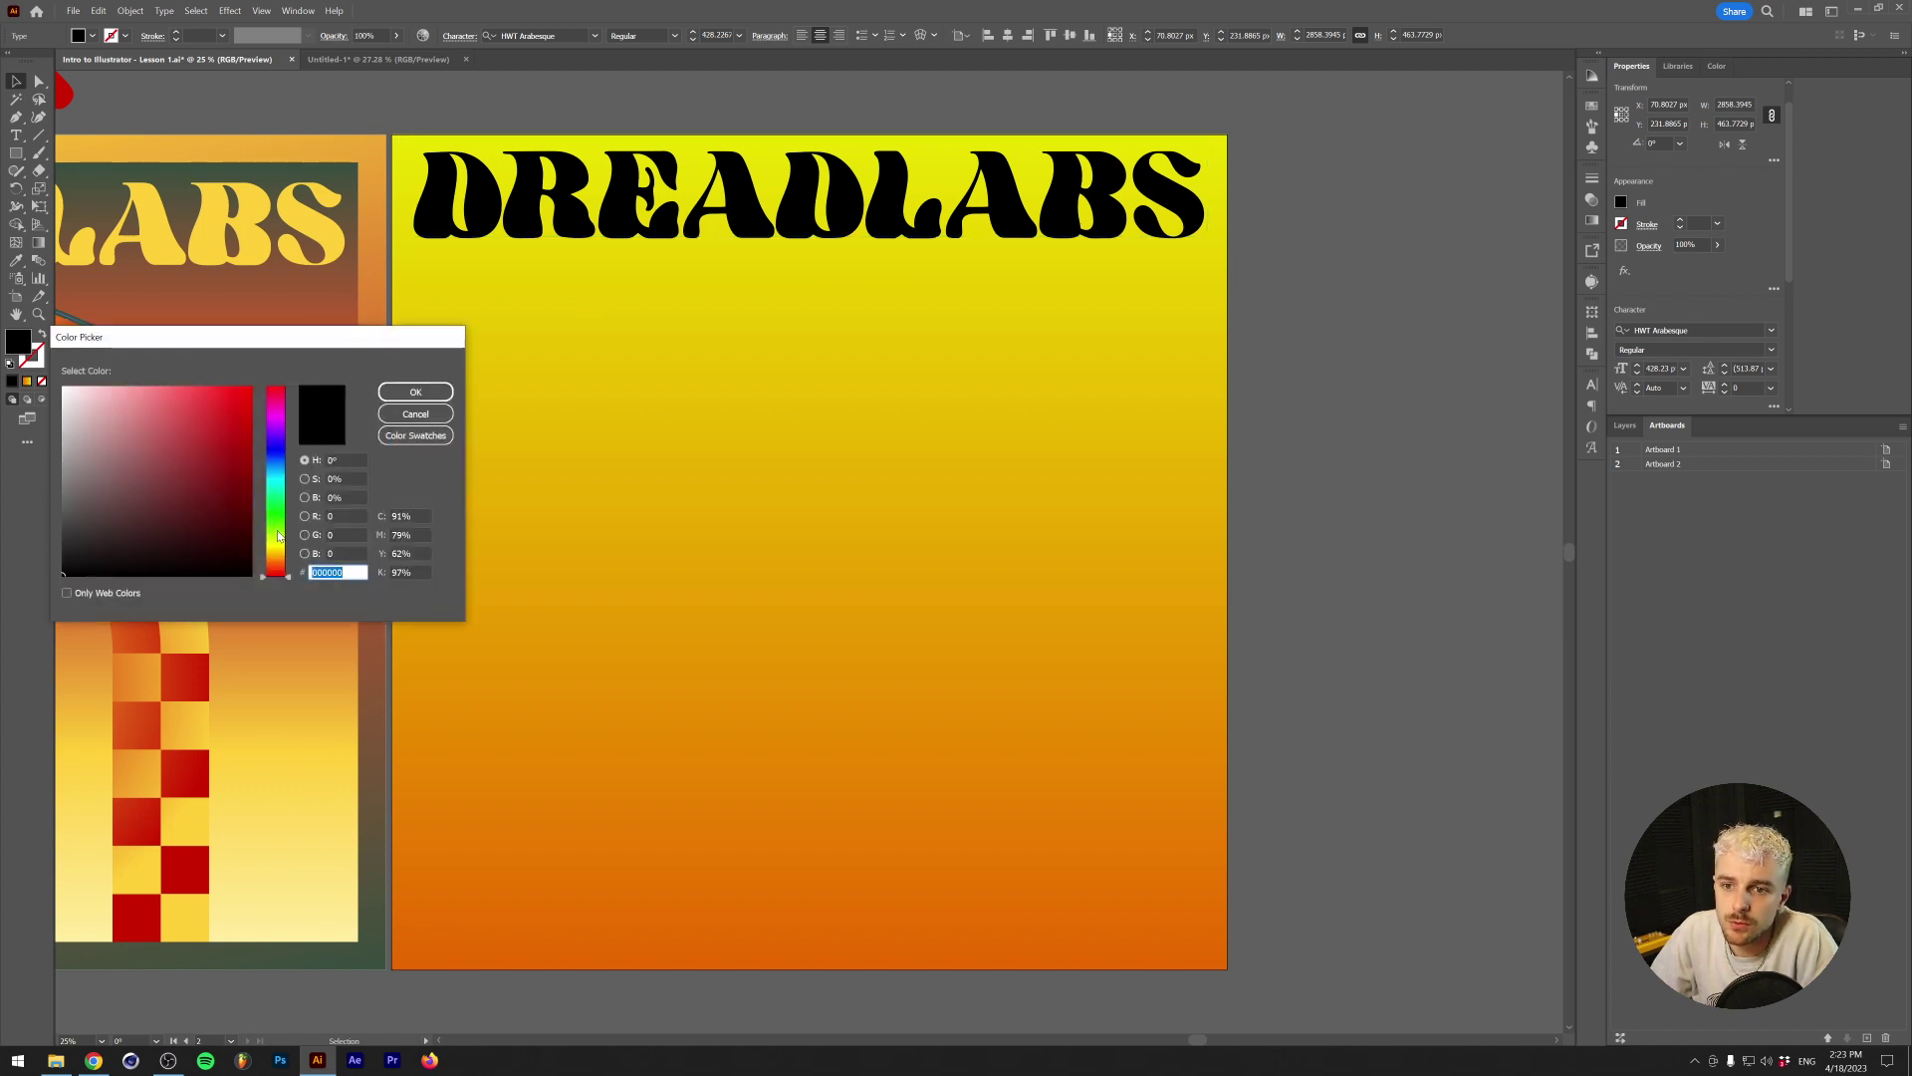
text(ffa300)
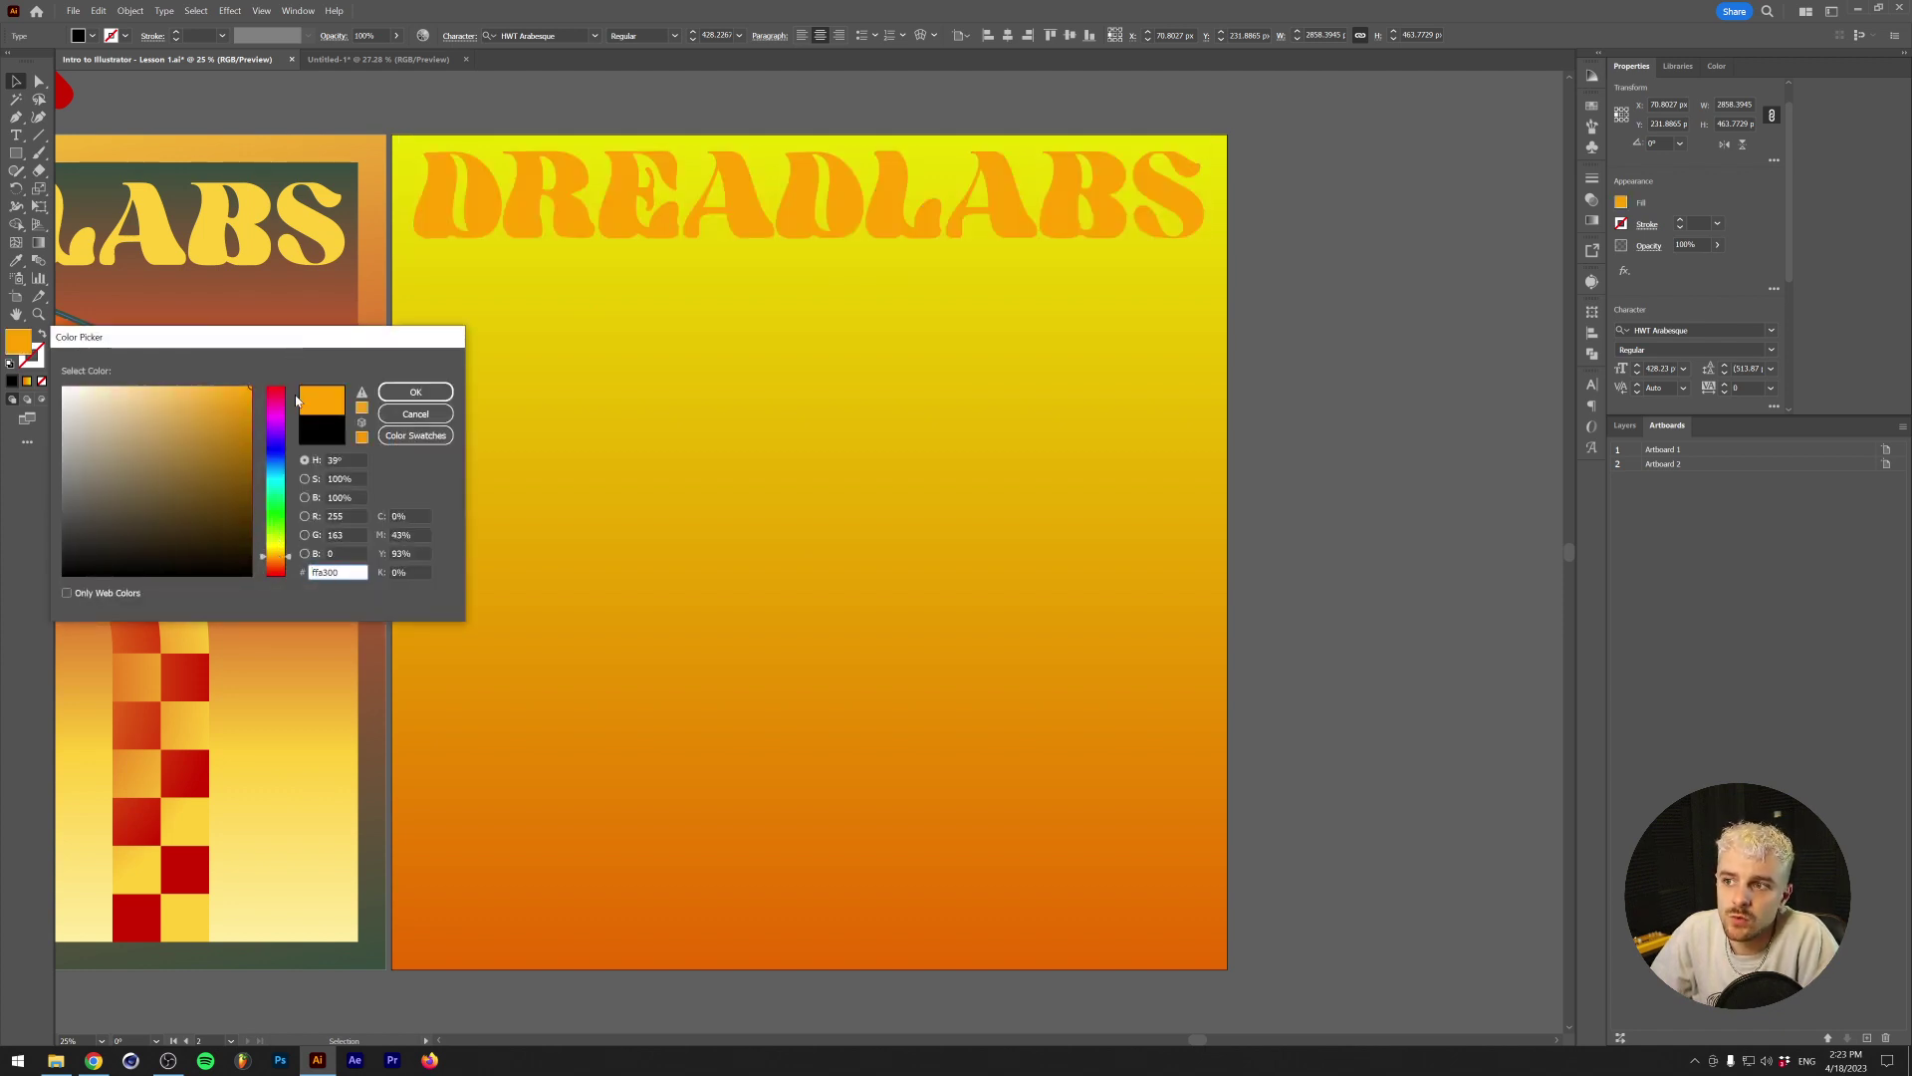
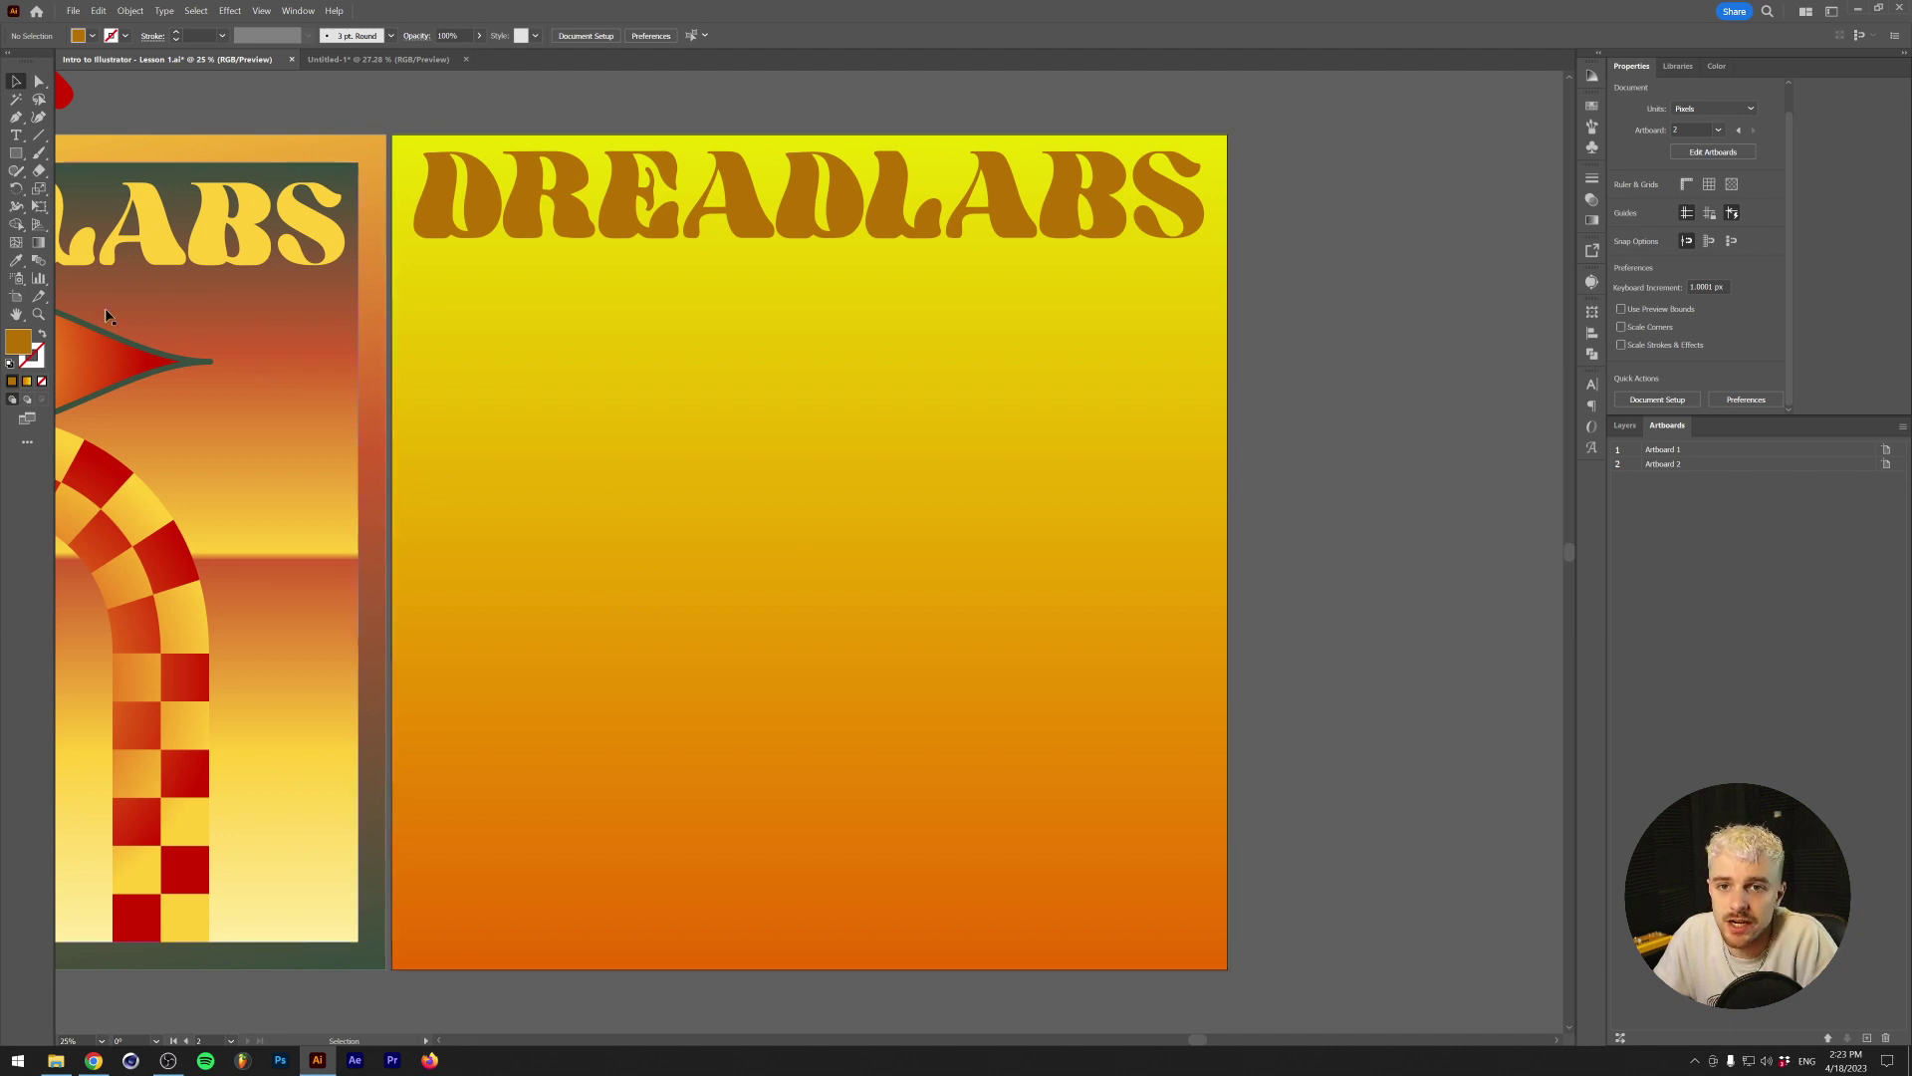
Draw a square of about 2808 px on the gradient artboard and centre it on the artboard horizontally and vertically
click(15, 154)
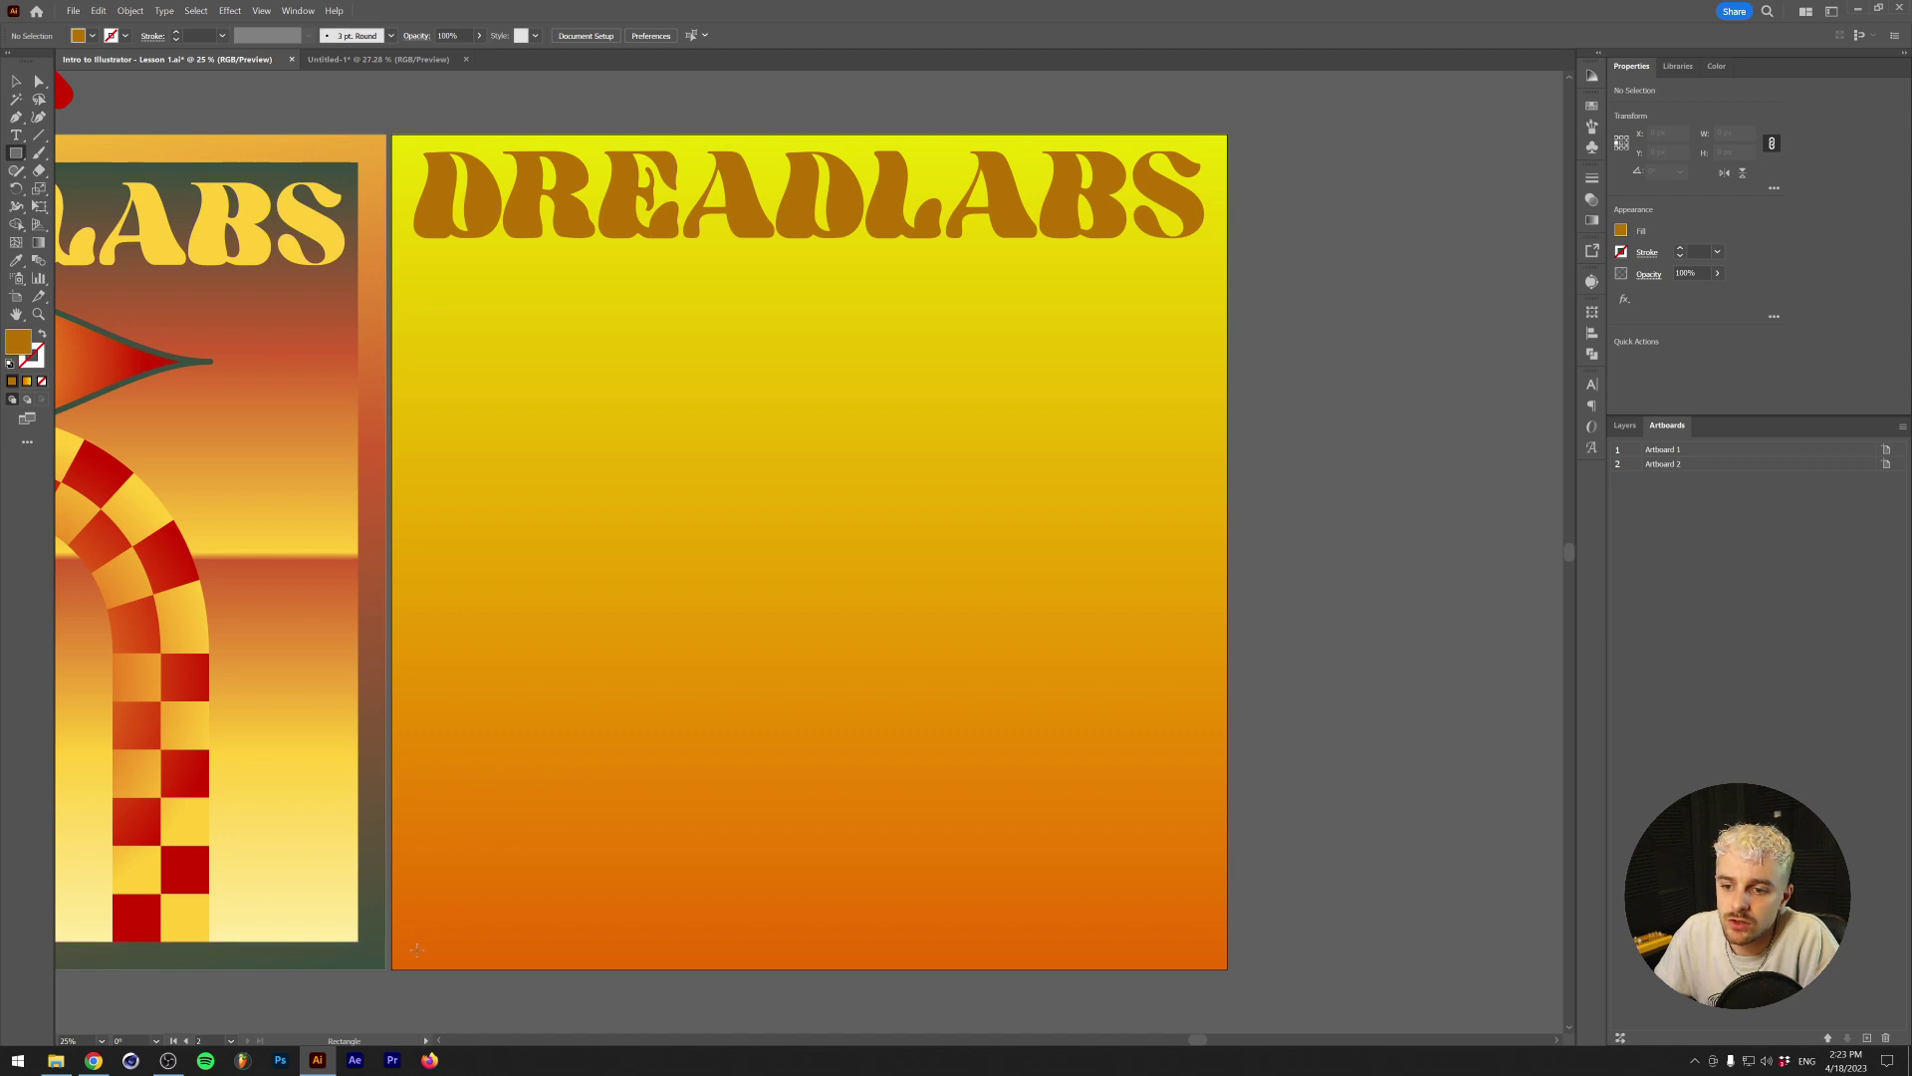
drag(417, 949, 1198, 249)
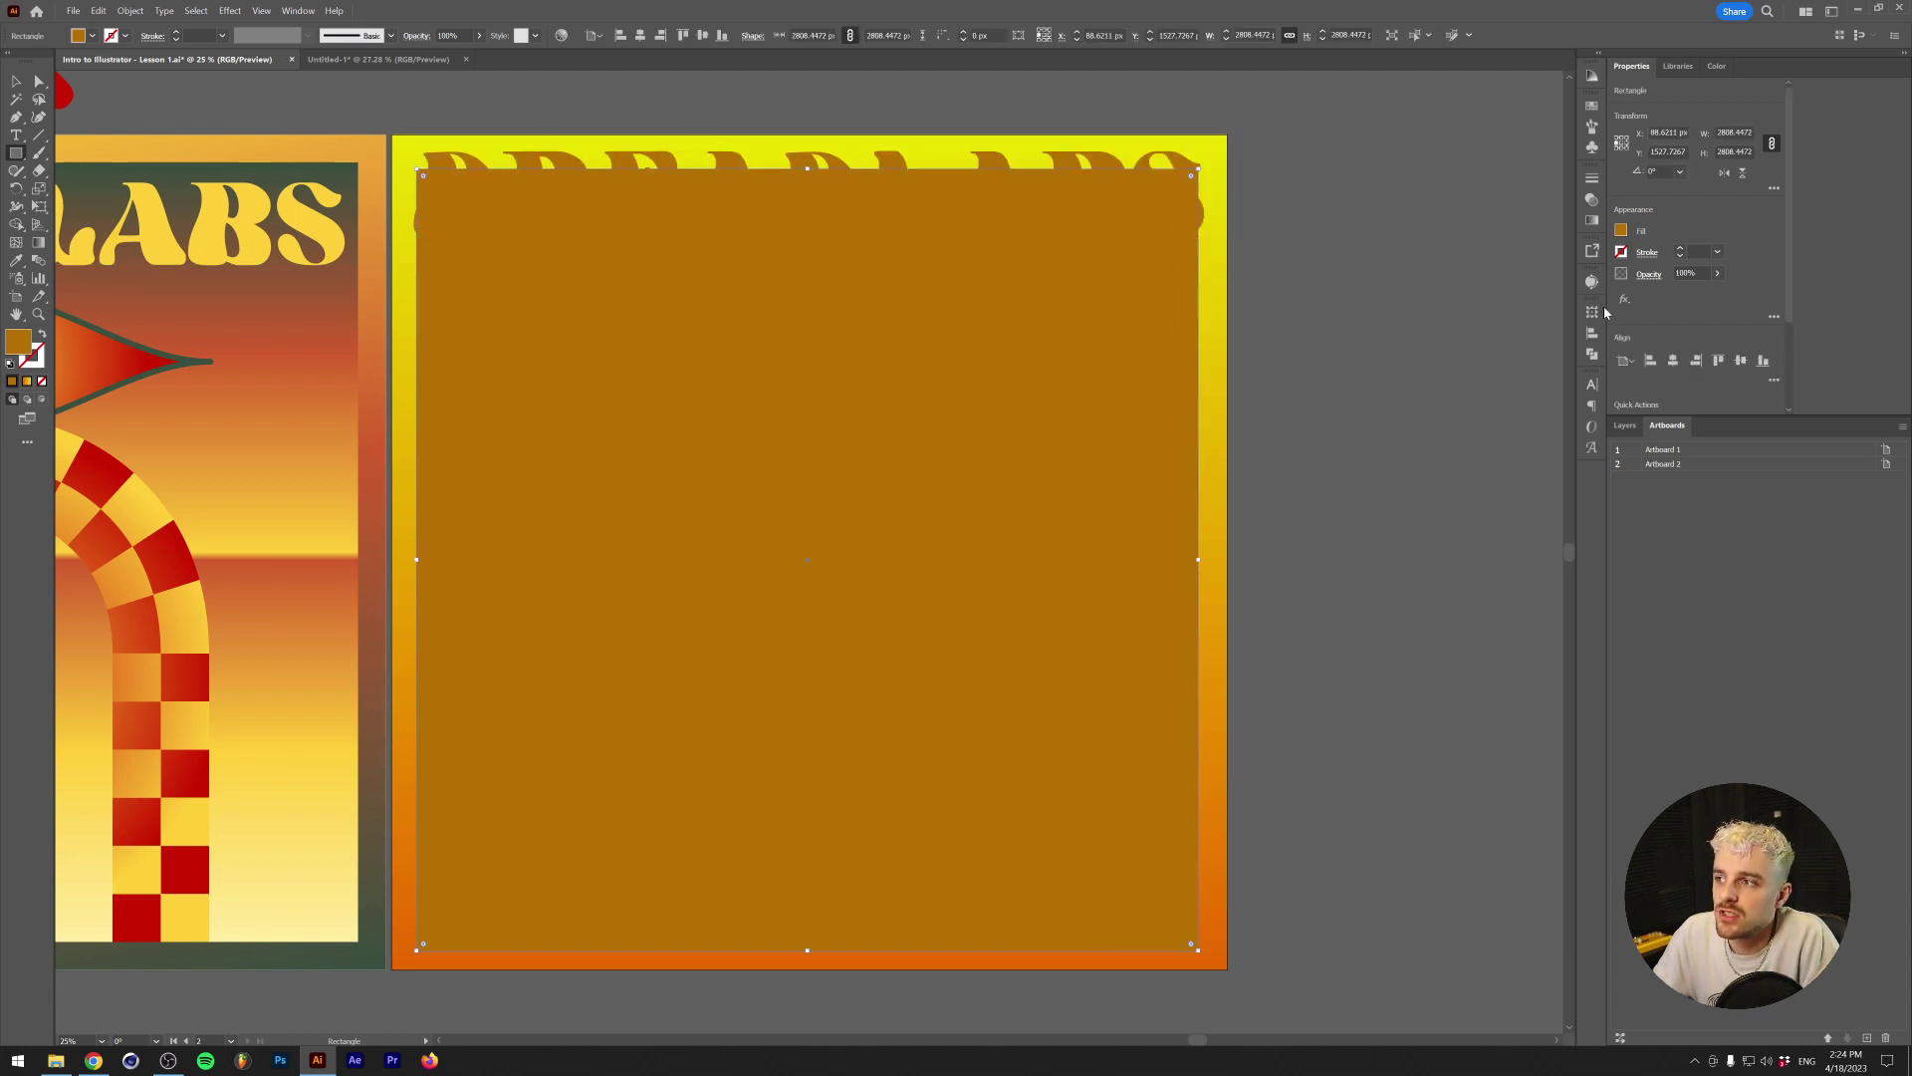
click(1675, 363)
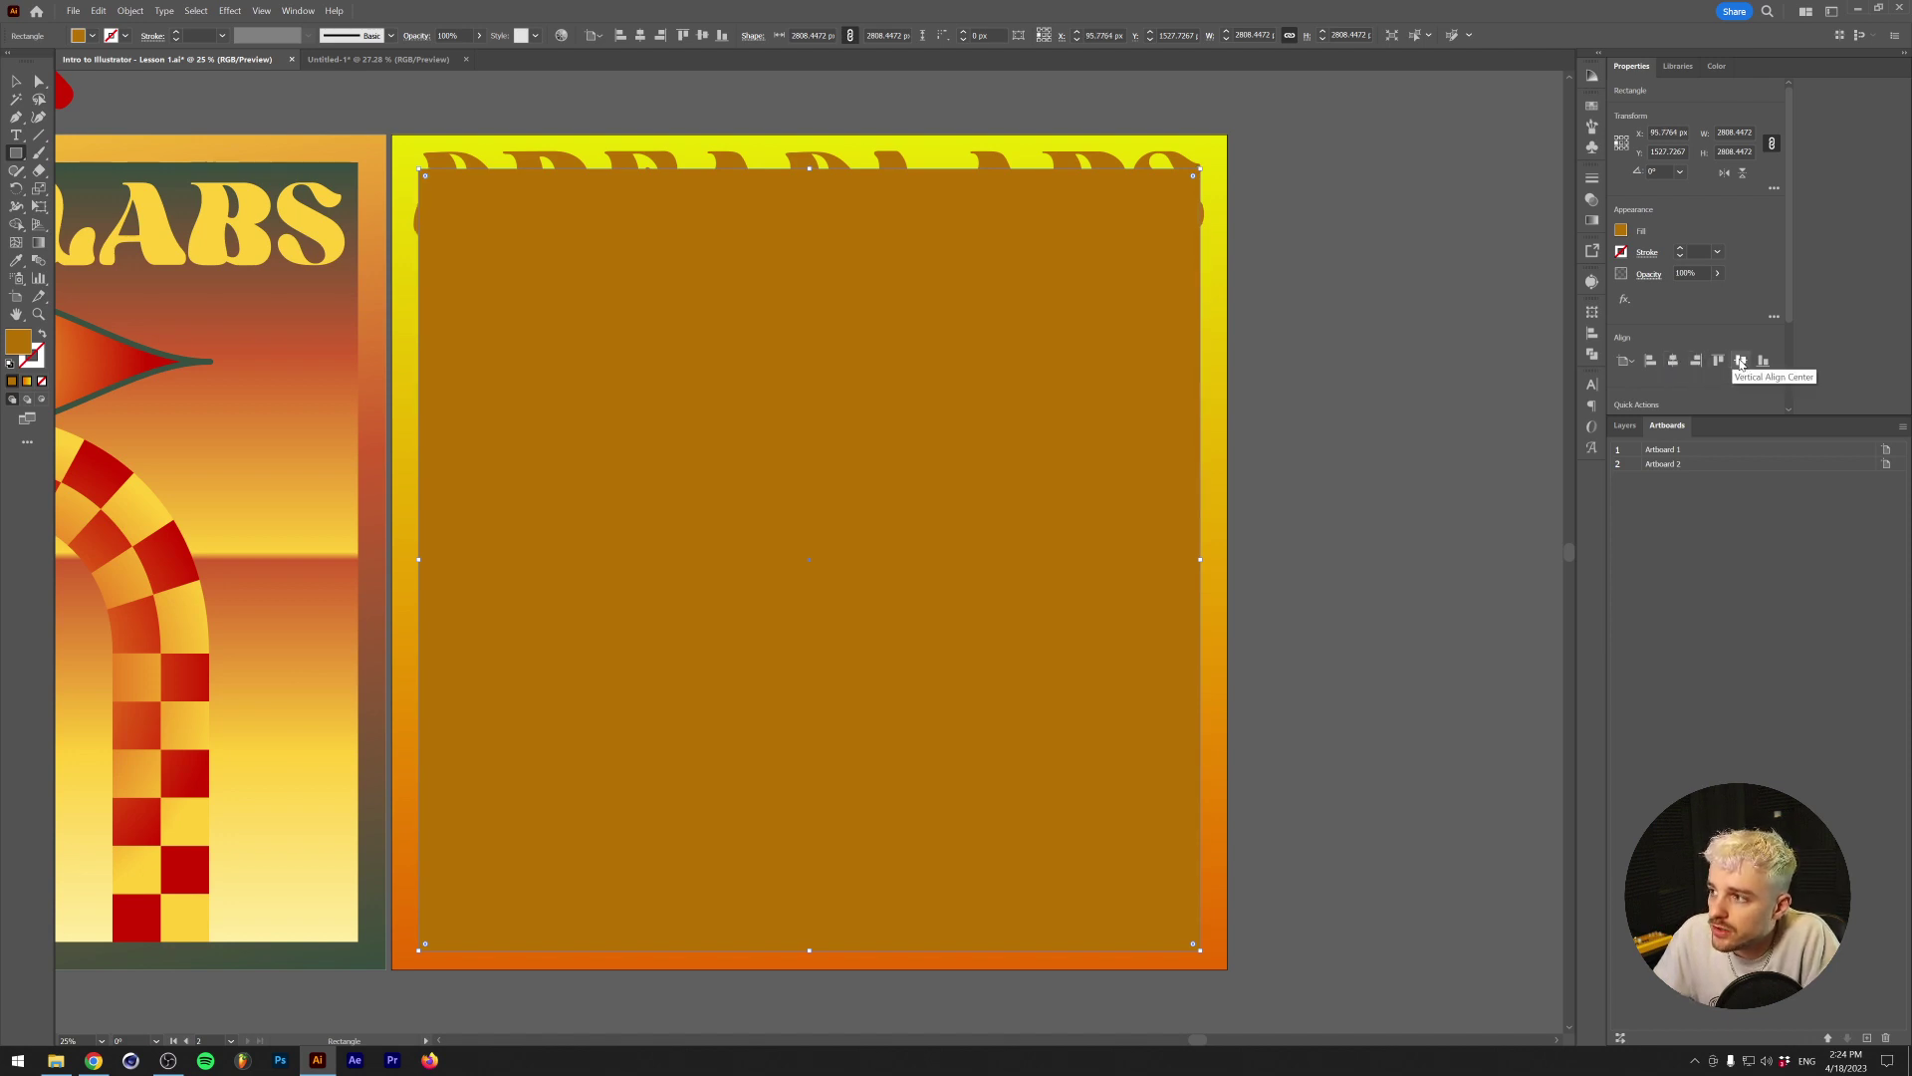
click(1741, 361)
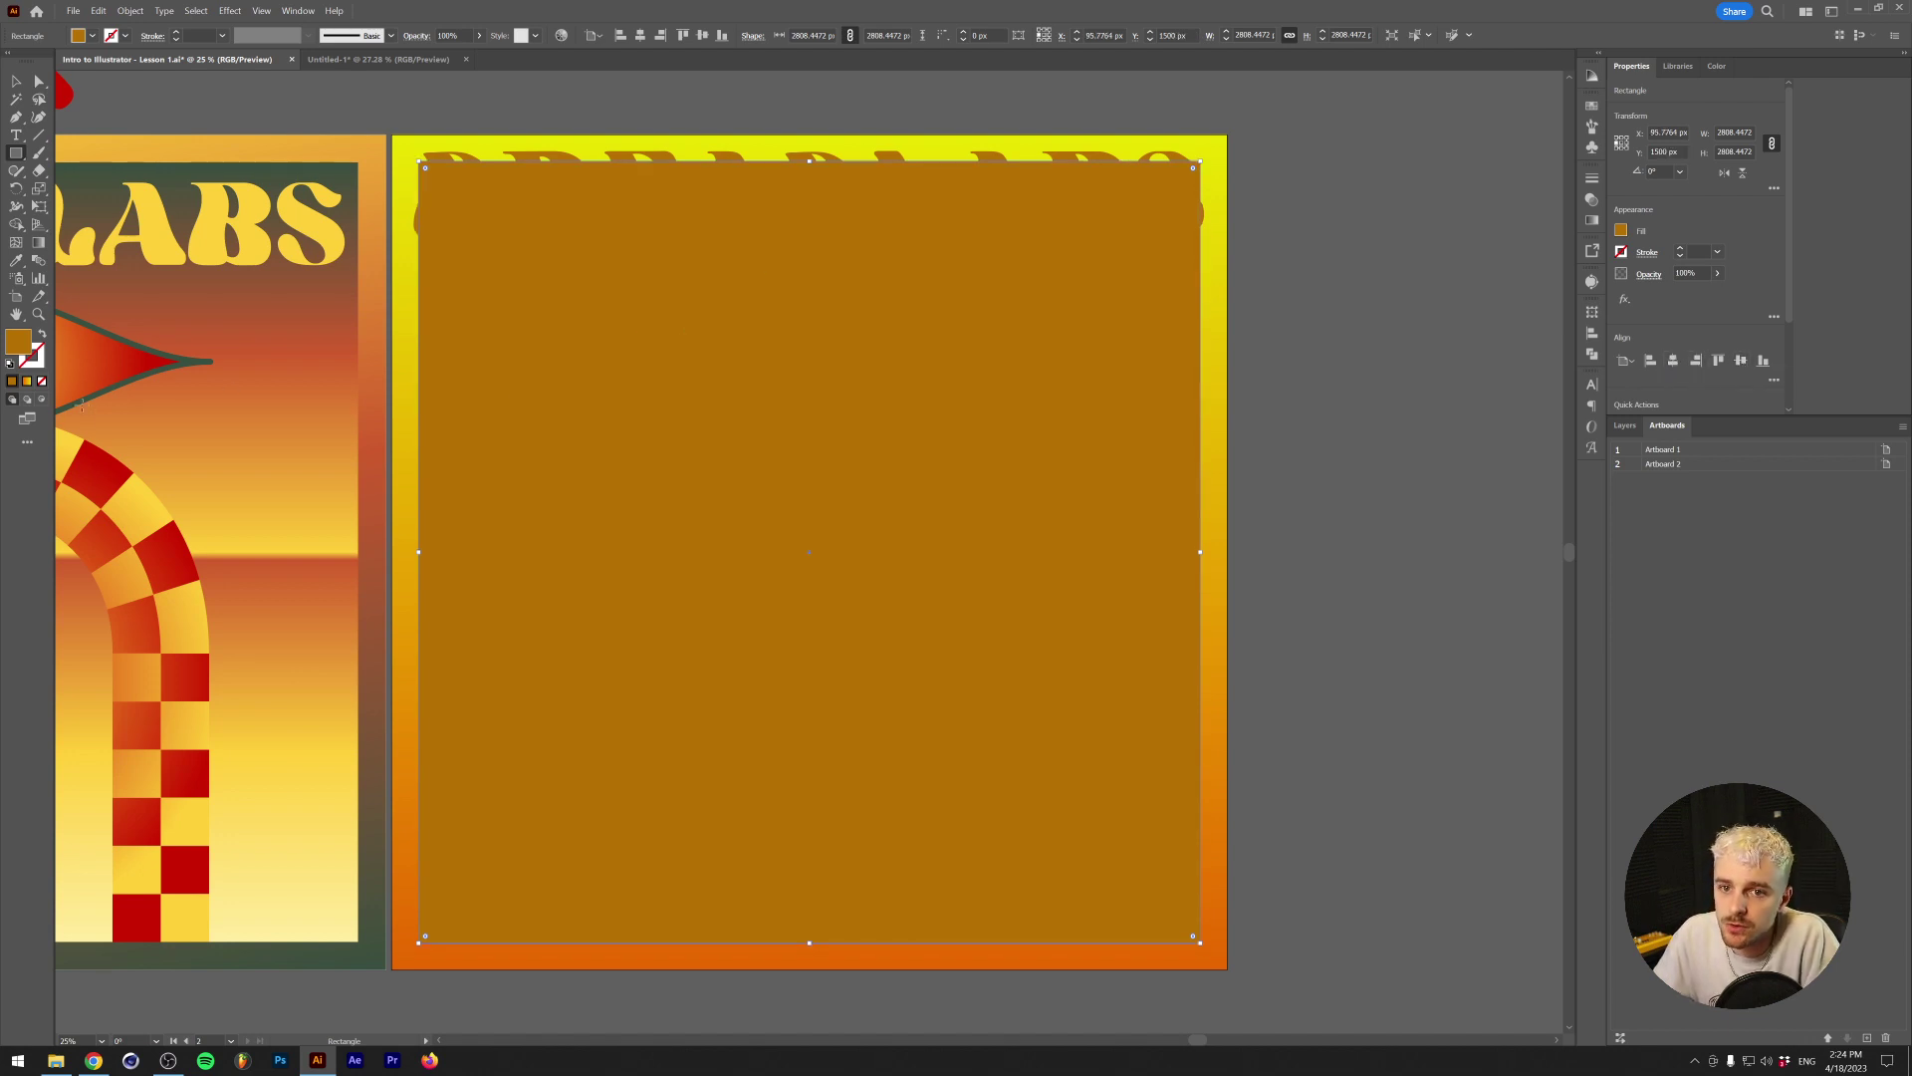
Fill the new square with the orange-yellow gradient and detach the Gradient panel so it floats over the artwork
click(28, 389)
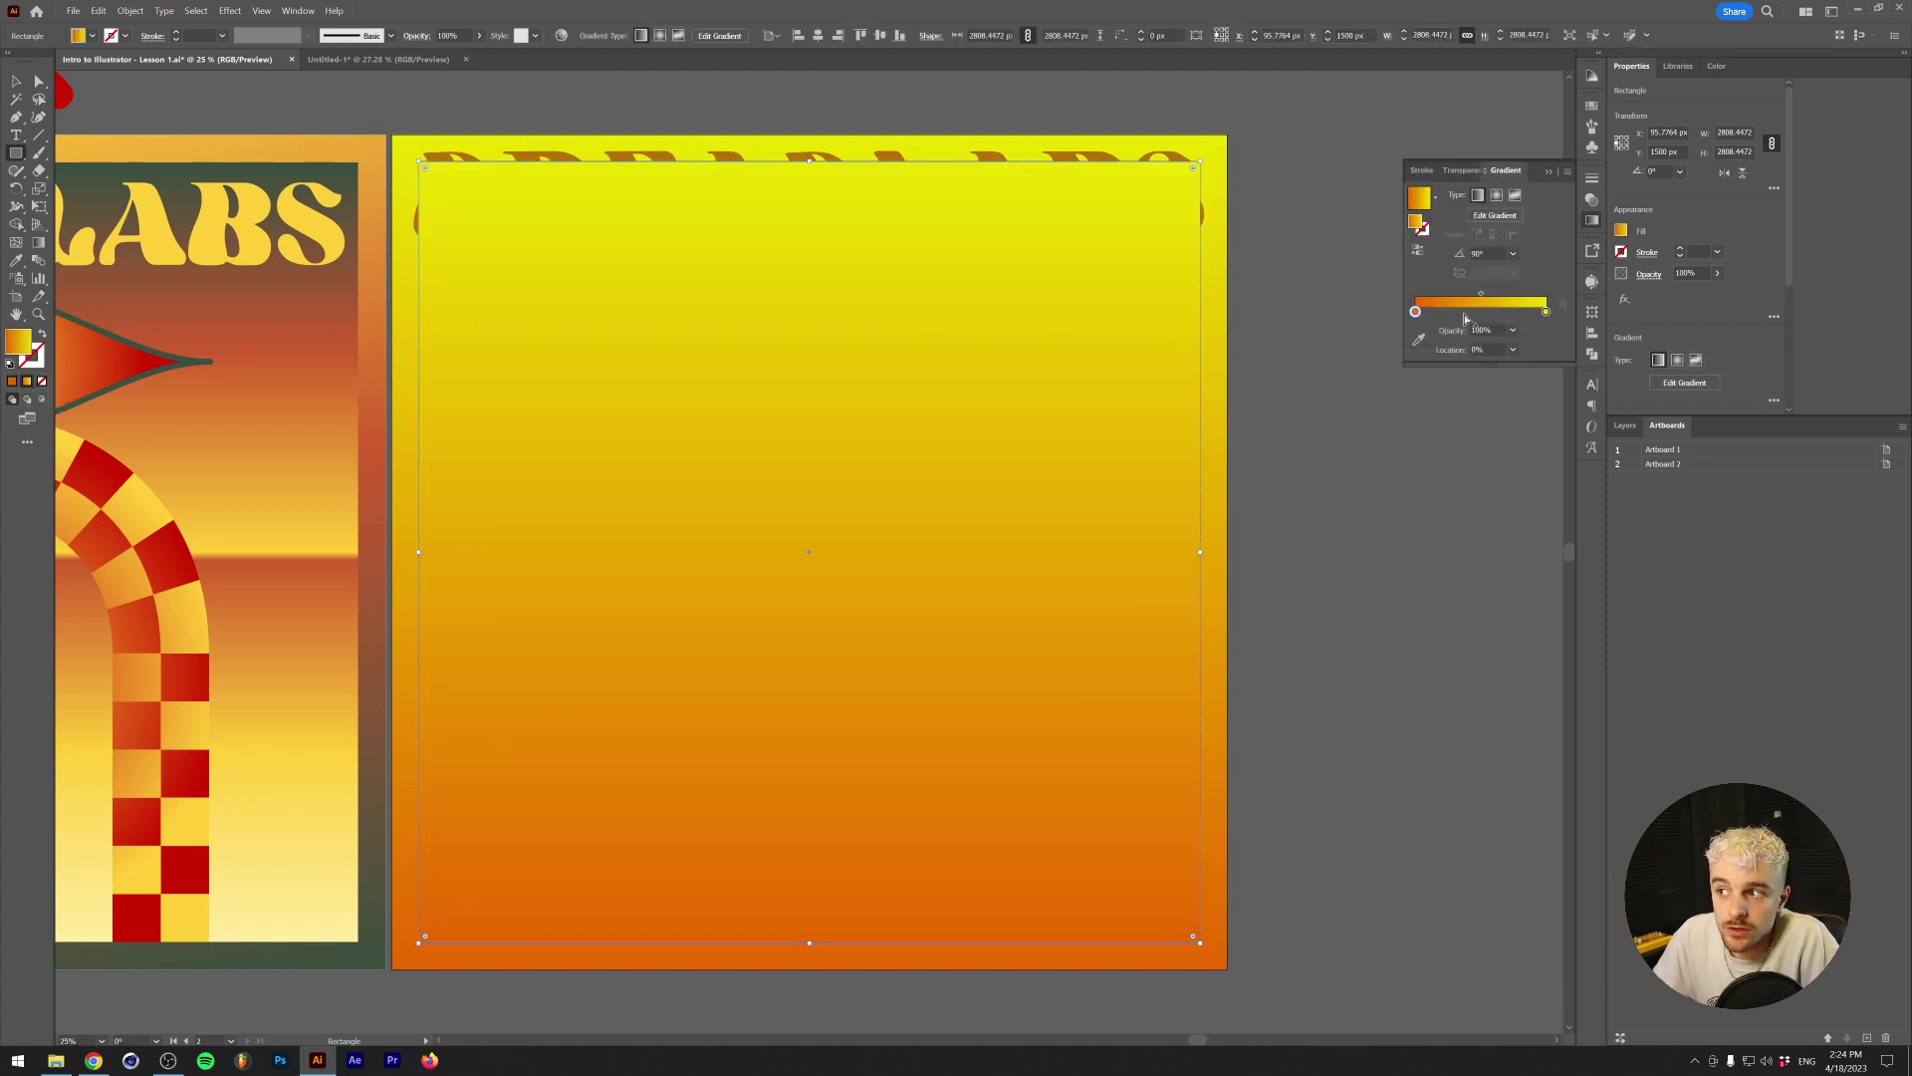
click(304, 11)
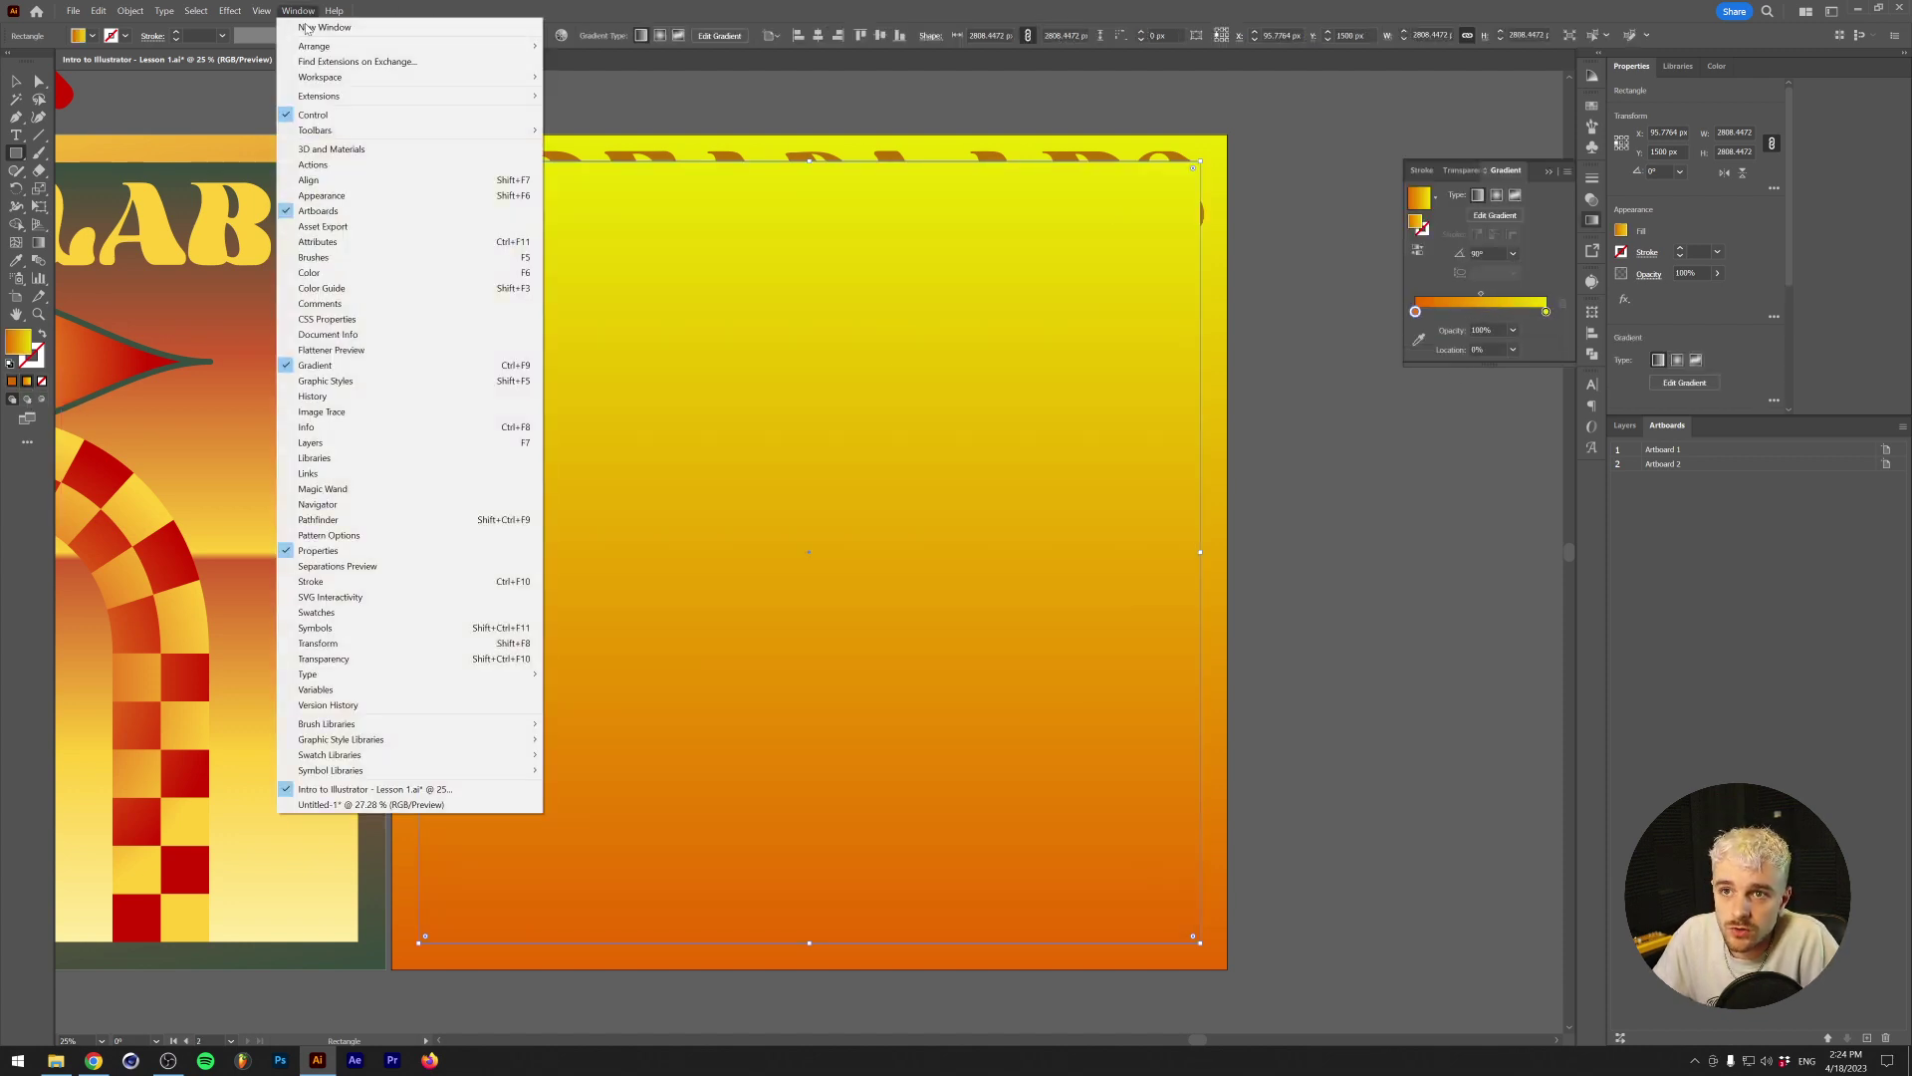
click(1534, 214)
drag(1506, 171, 578, 418)
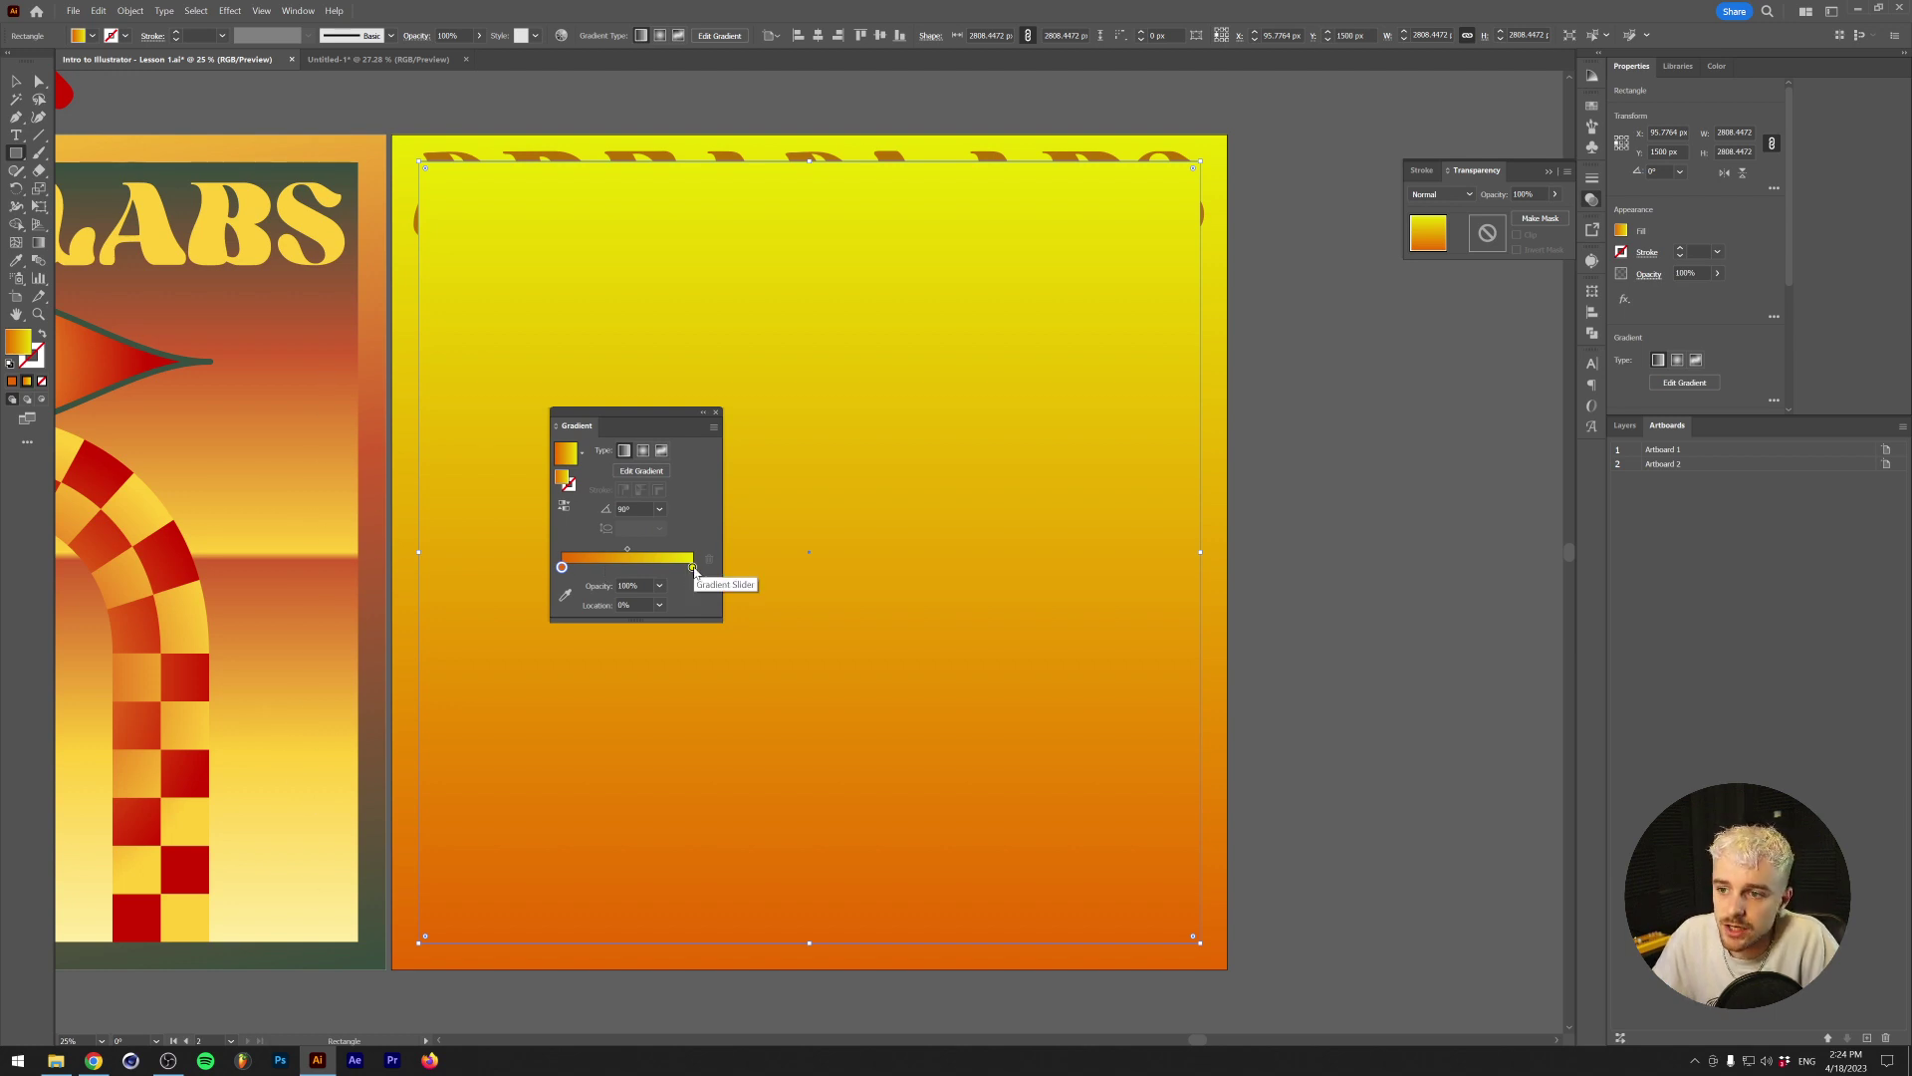
Shift the square's yellow gradient stop to about 43% and add a stop near 91%, coloured a muted dark green using HSB values
drag(694, 568, 637, 570)
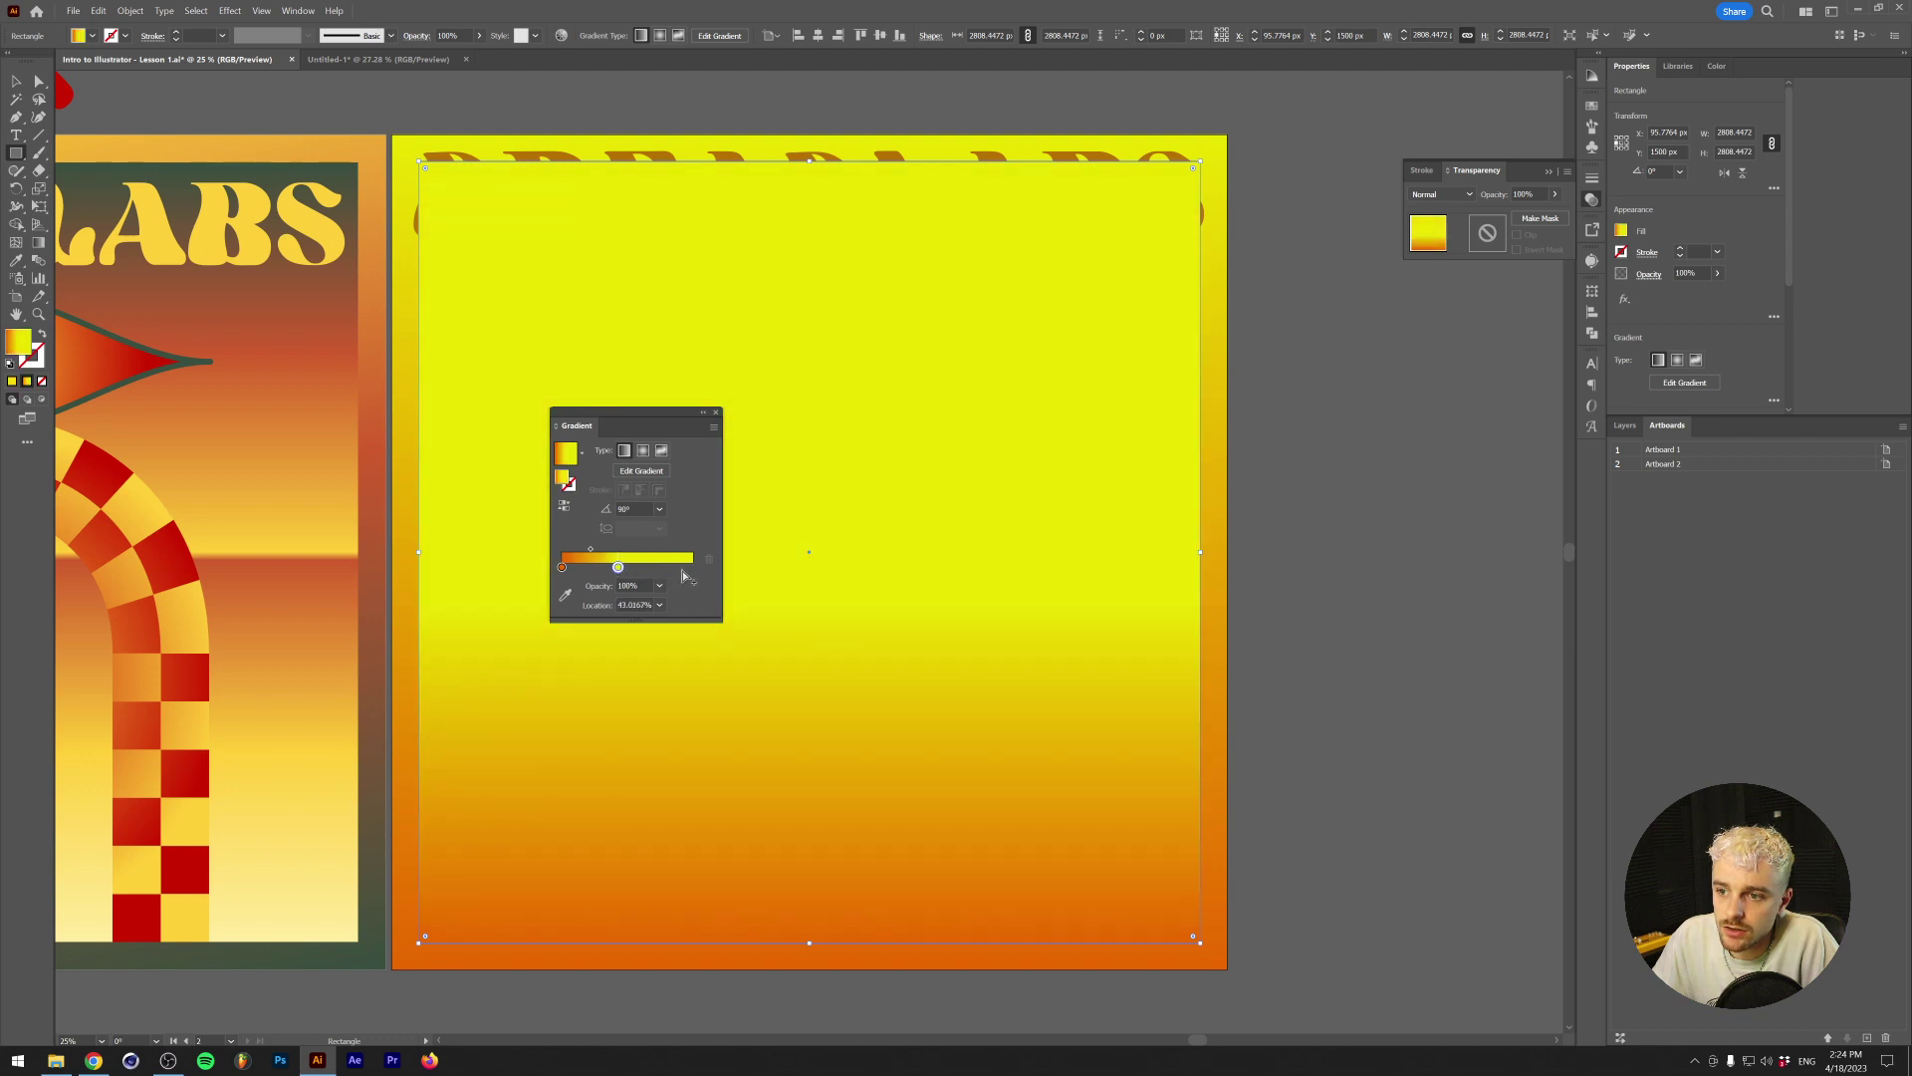
click(681, 570)
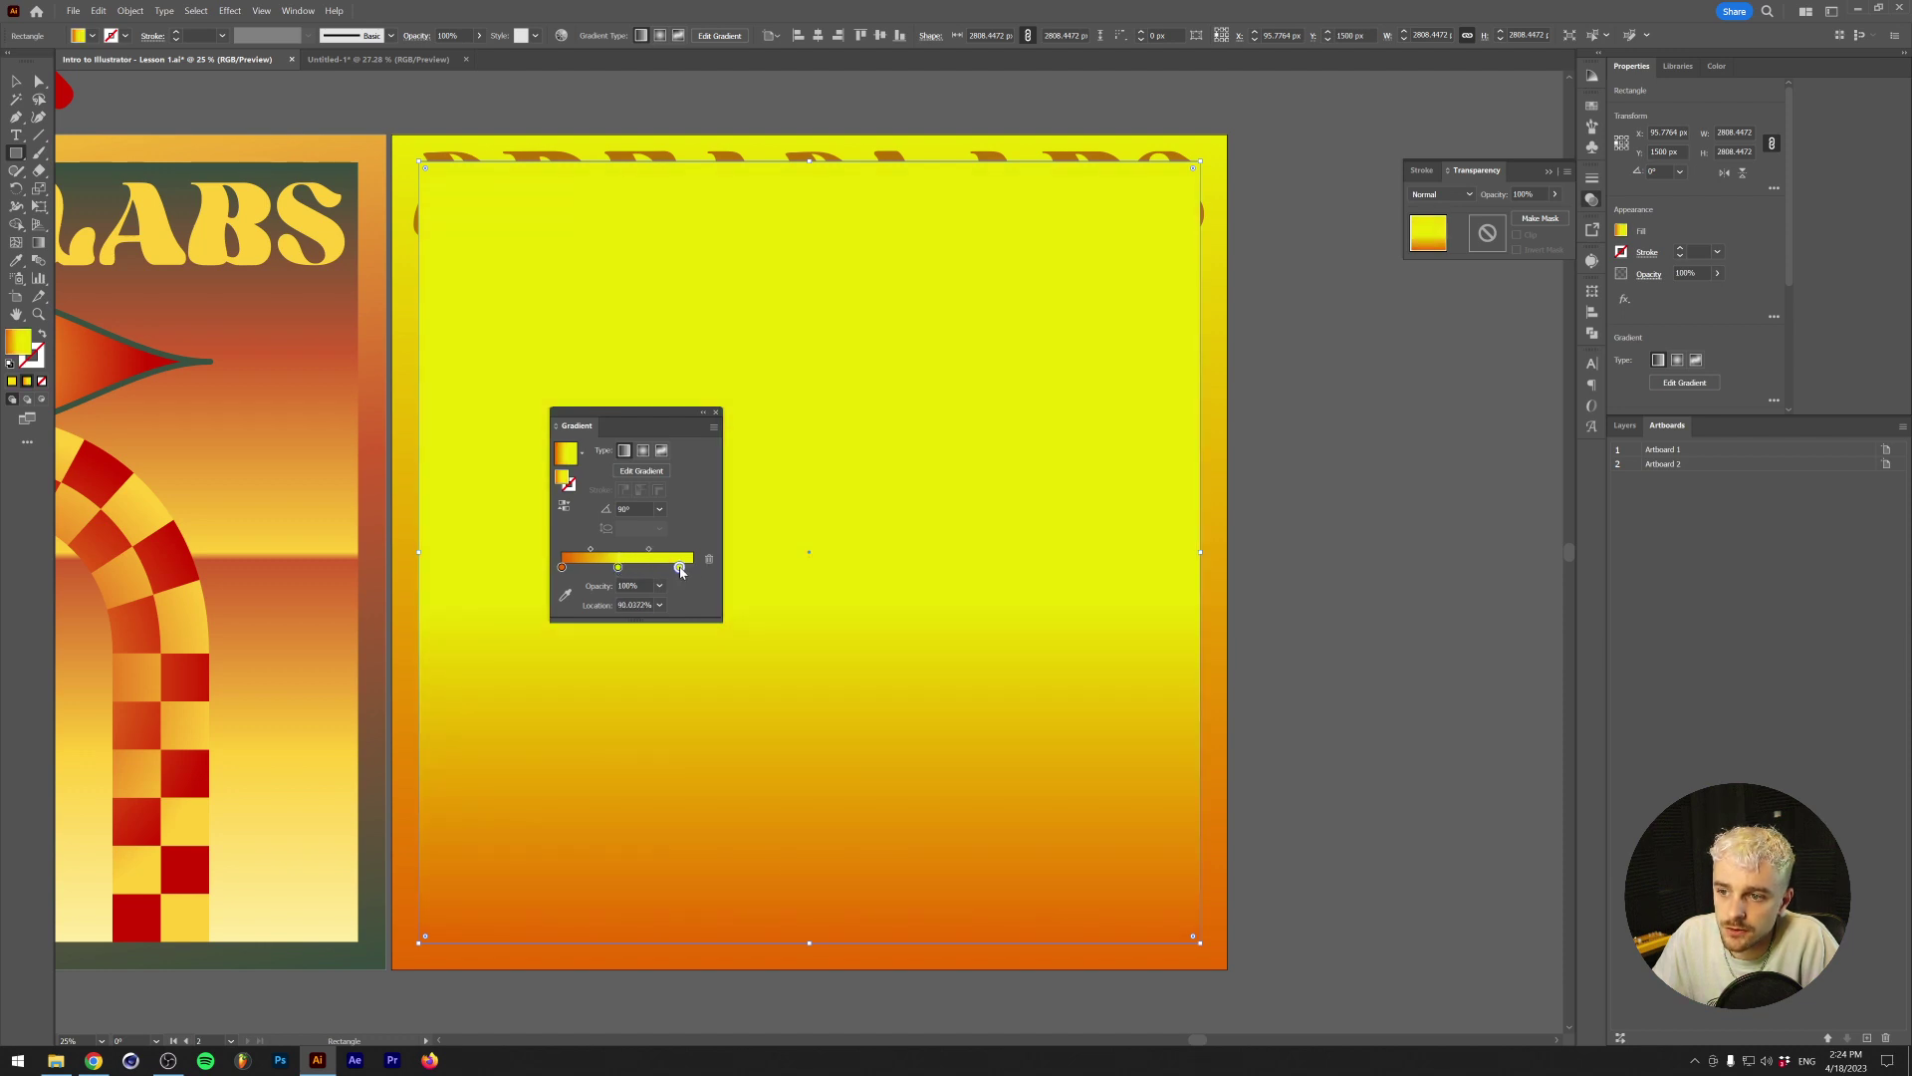
double_click(681, 569)
mouse_move(610, 624)
mouse_down()
mouse_move(569, 624)
mouse_move(622, 650)
mouse_move(606, 649)
mouse_up()
click(692, 583)
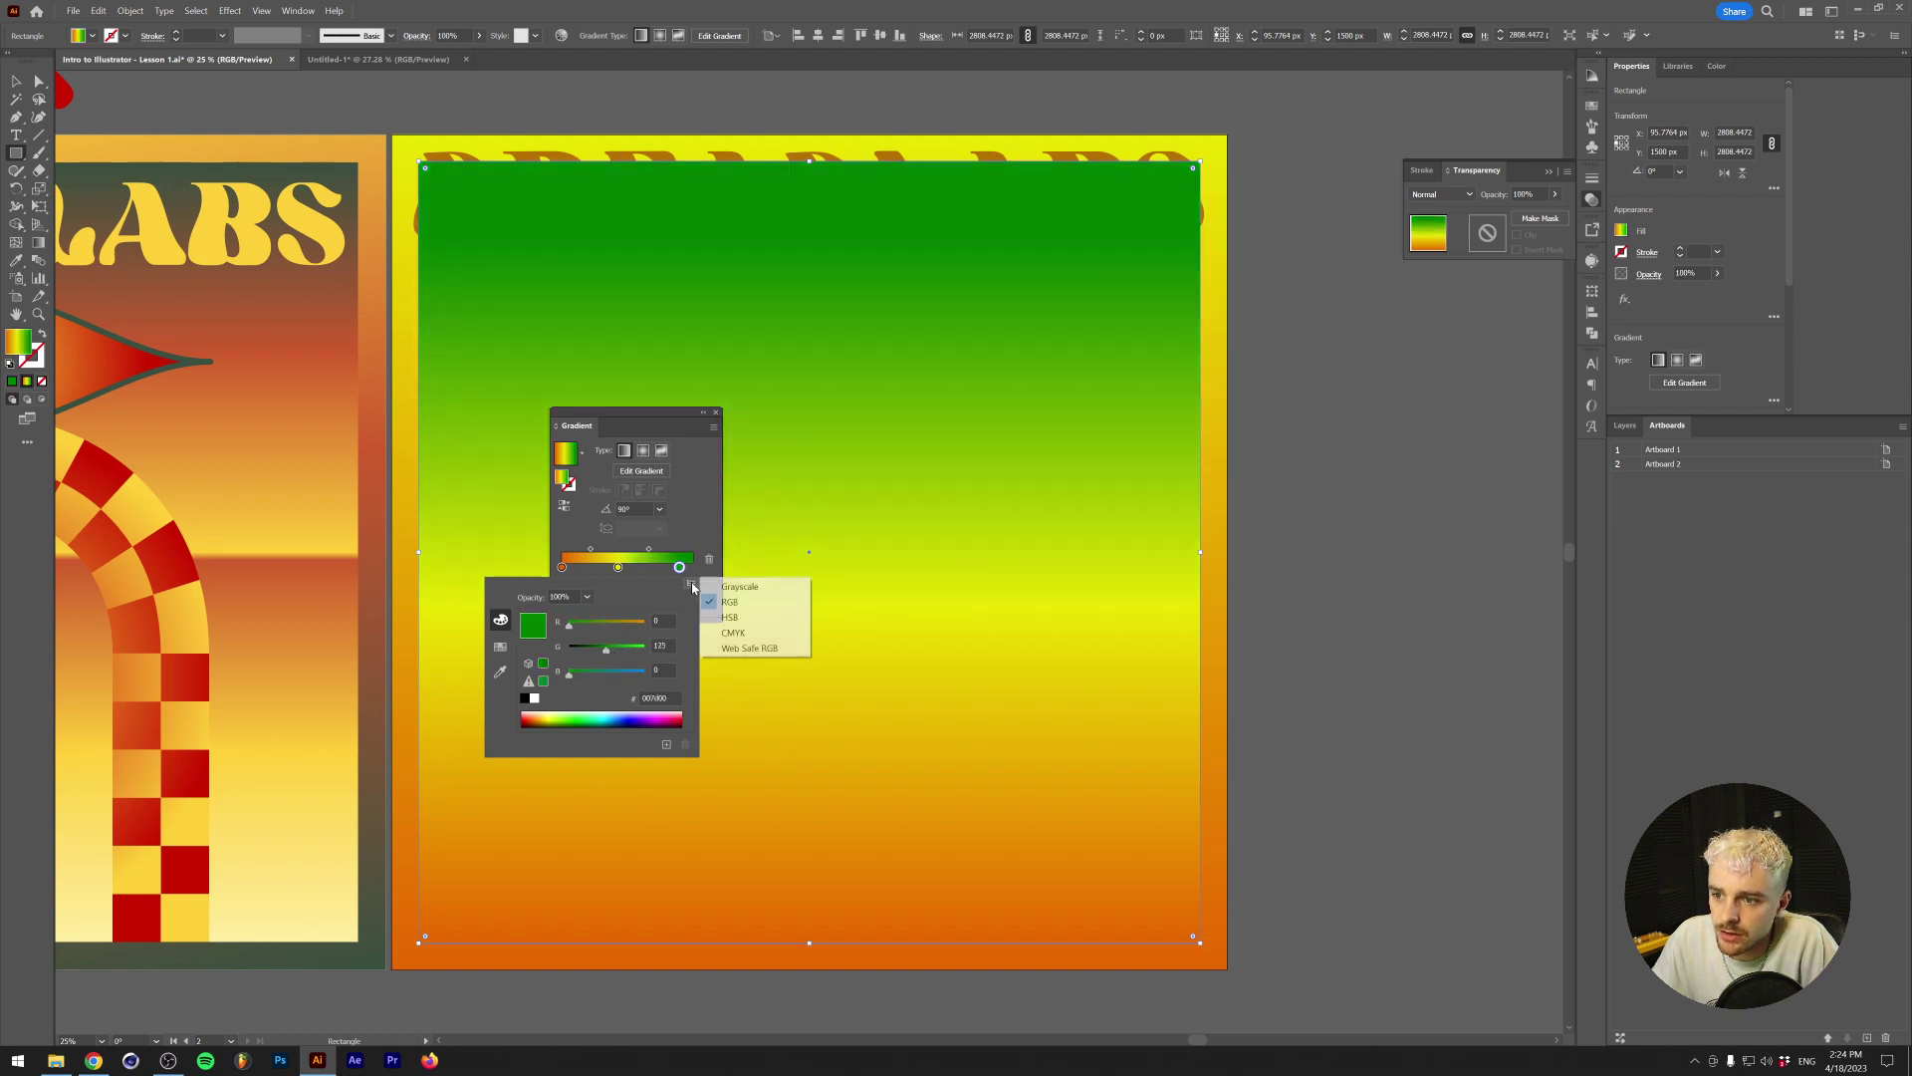
click(728, 617)
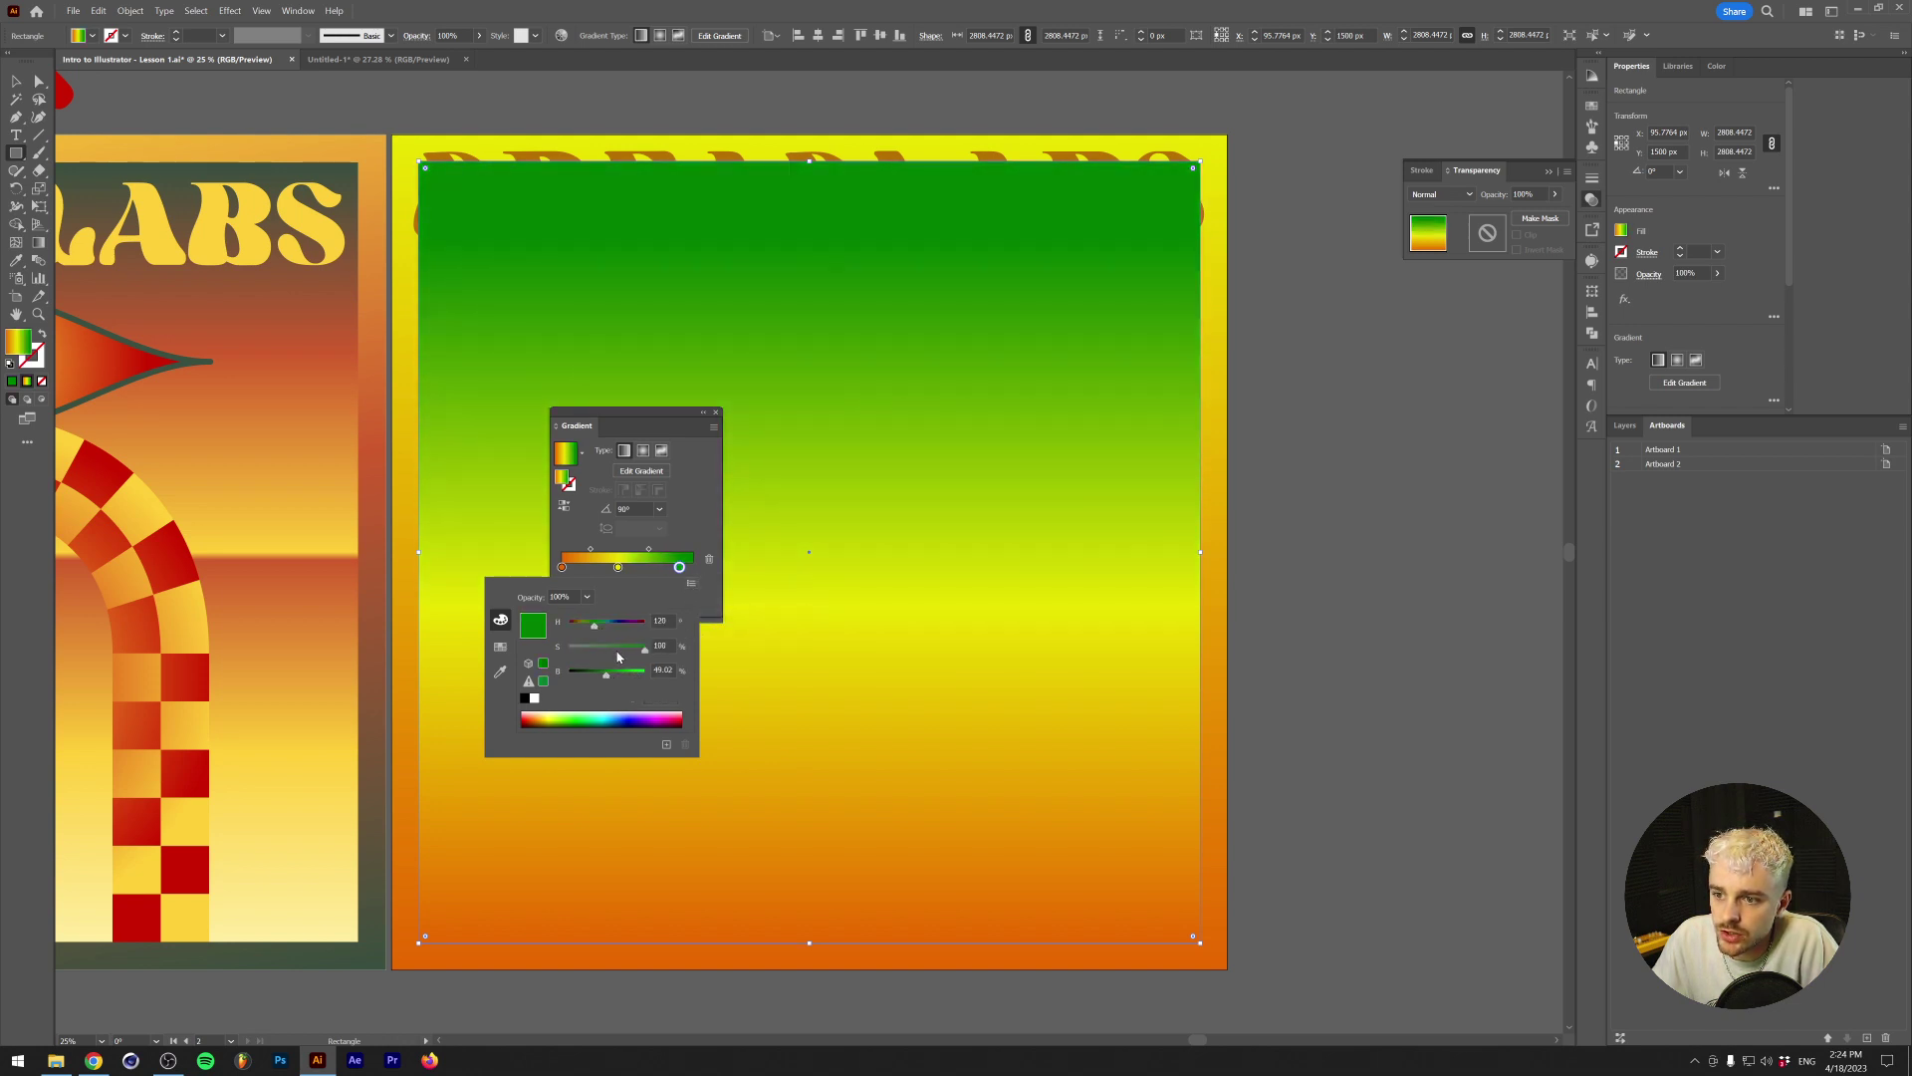
drag(641, 651, 599, 672)
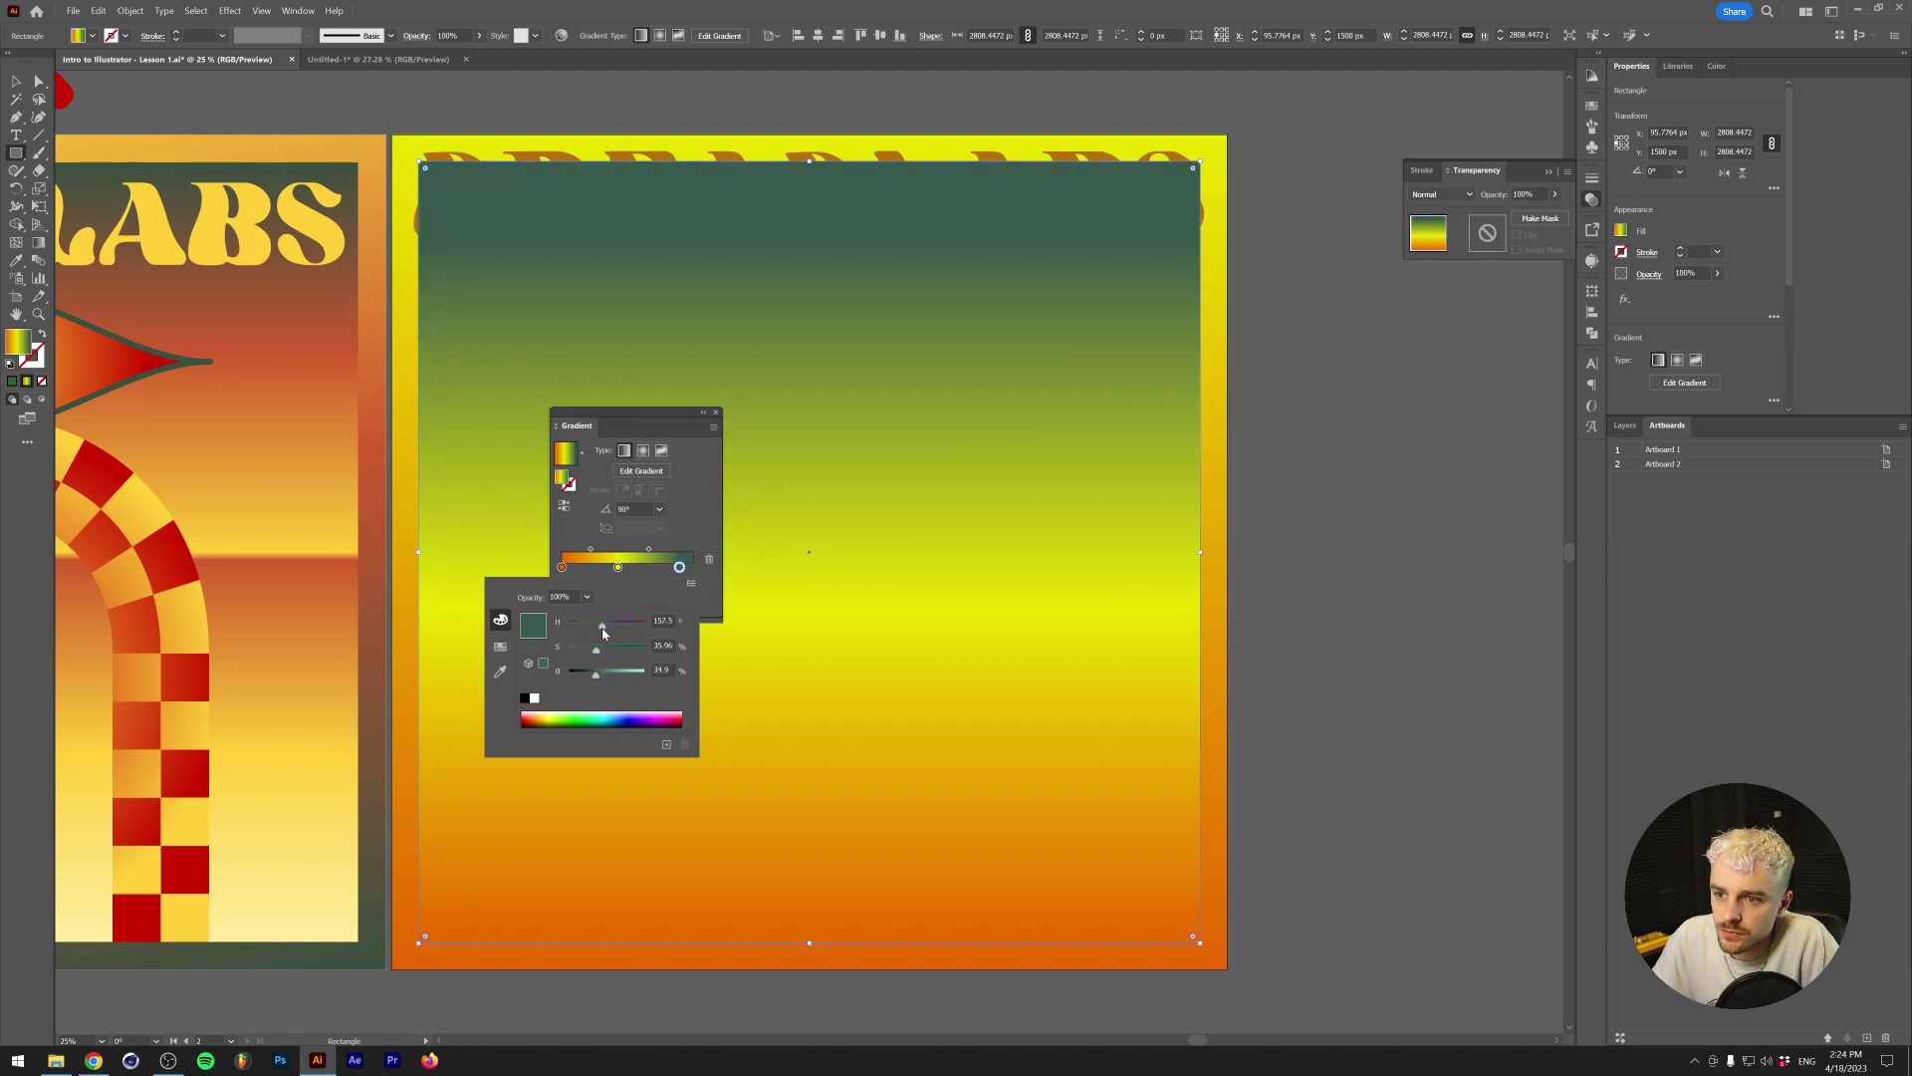
Place the dark green stop at the end of the gradient and add a less saturated stop between it and the yellow one
click(695, 555)
drag(694, 567, 666, 571)
double_click(664, 568)
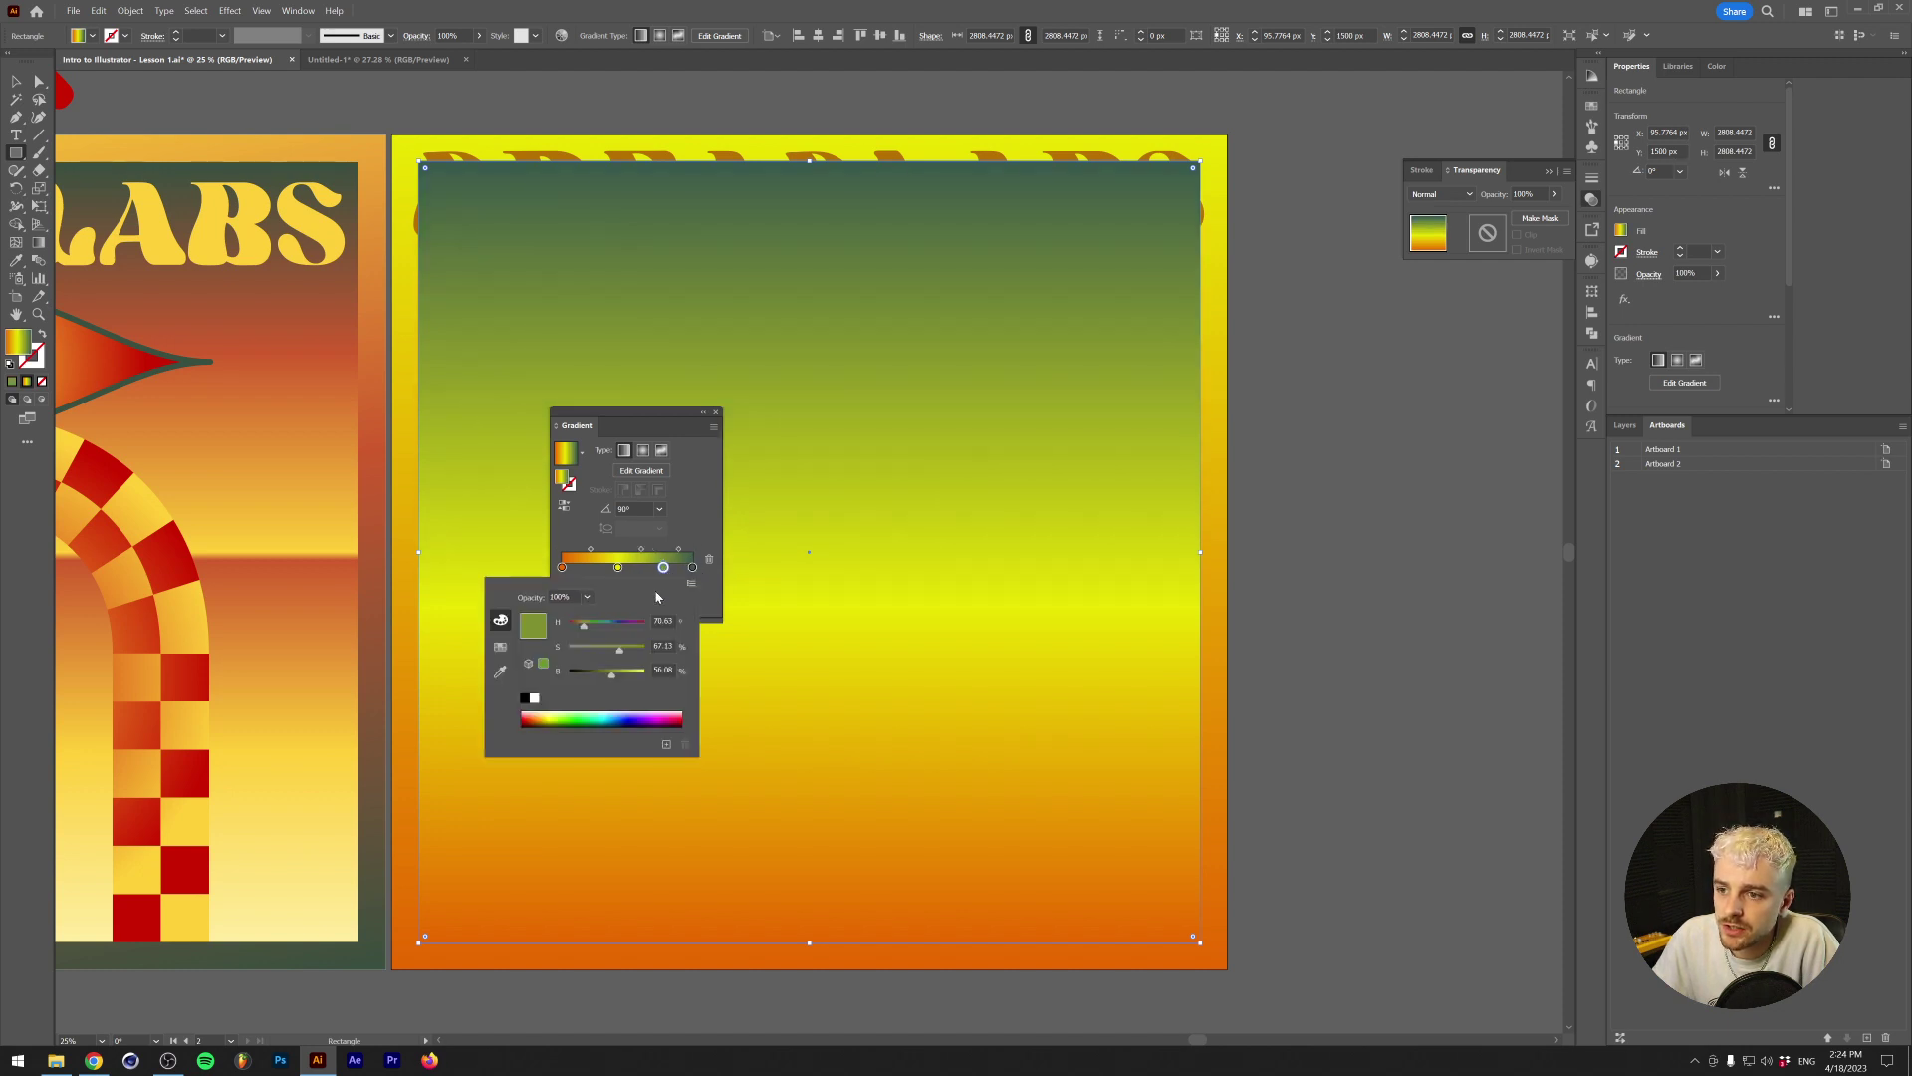
mouse_move(619, 648)
mouse_down()
mouse_move(648, 654)
mouse_move(567, 628)
mouse_move(607, 648)
mouse_up()
Rearrange the square's remaining gradient stops so yellow sits at the start, and recolour the middle to a soft salmon orange
click(562, 568)
drag(562, 568, 615, 567)
double_click(616, 566)
click(630, 541)
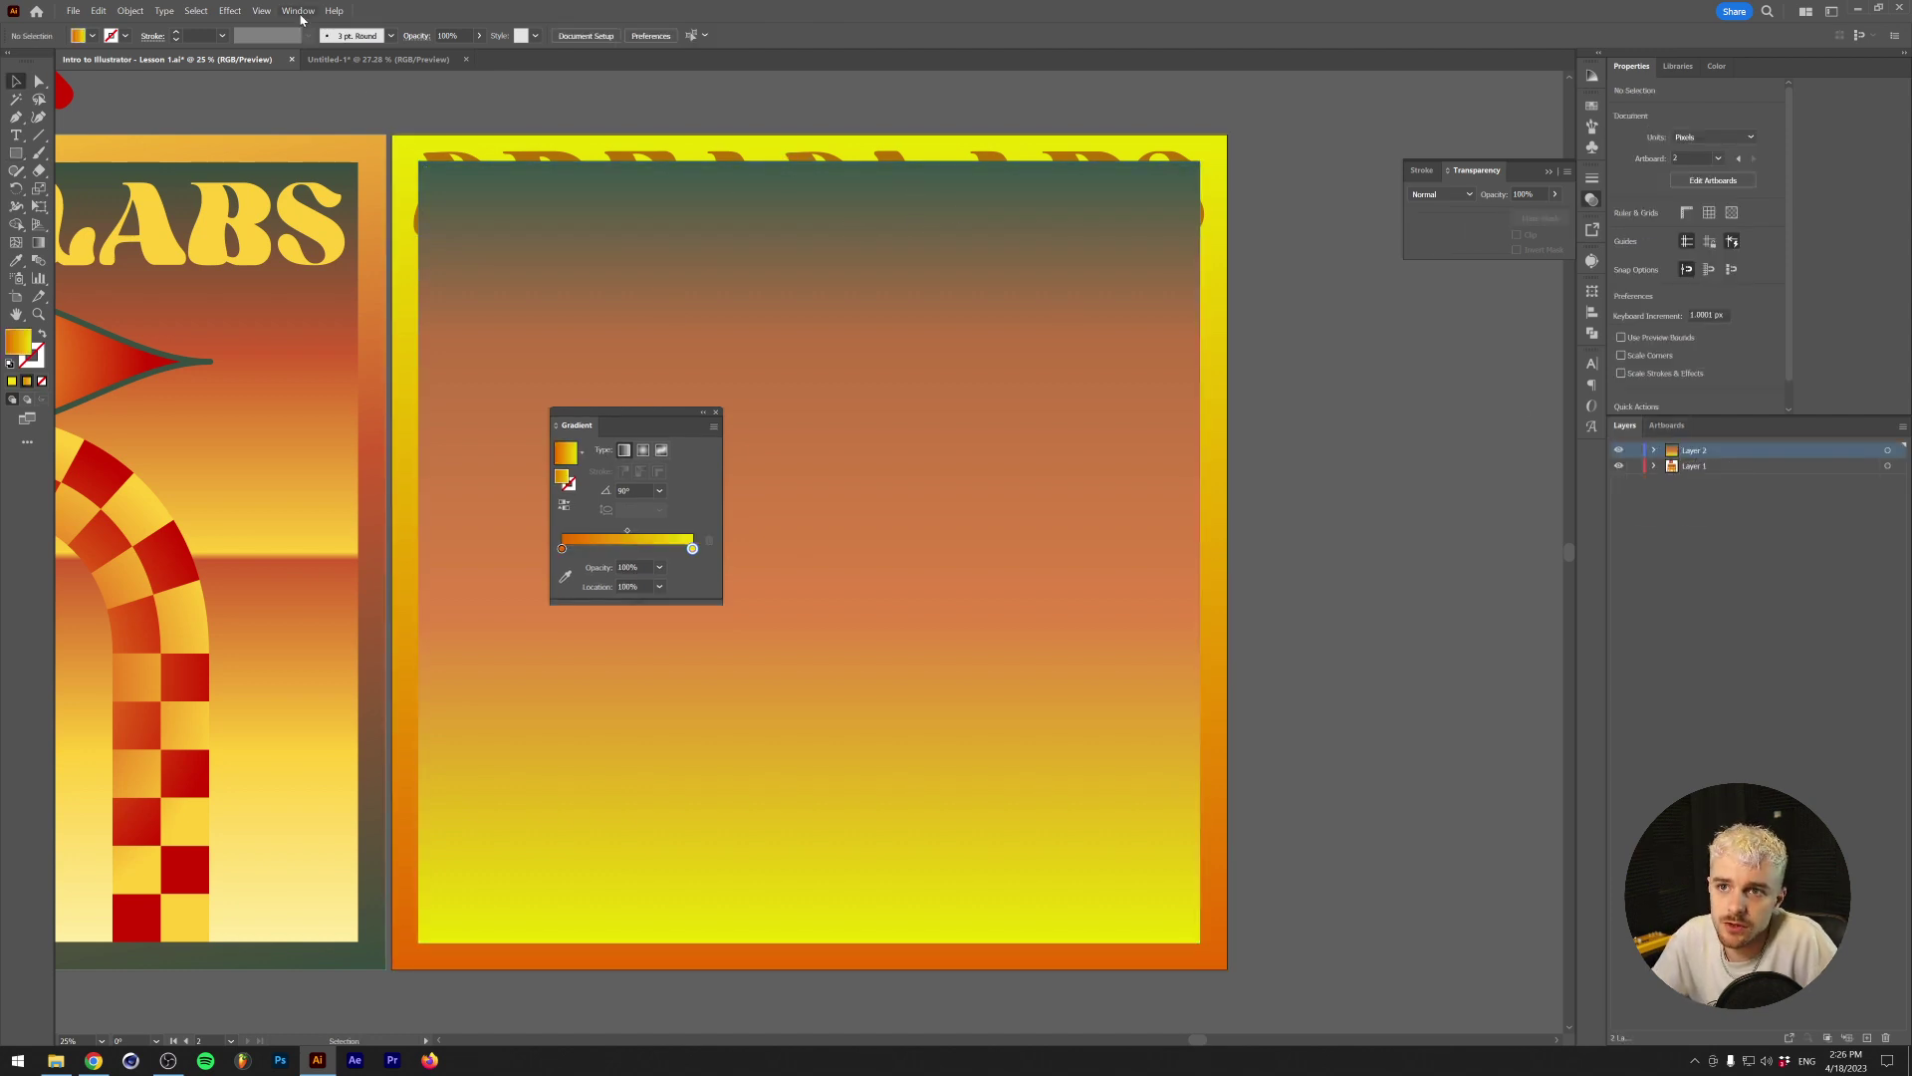
Expand Layer 2 and move the inner gradient rectangle below the Dreadlabs text in the stacking order
click(298, 12)
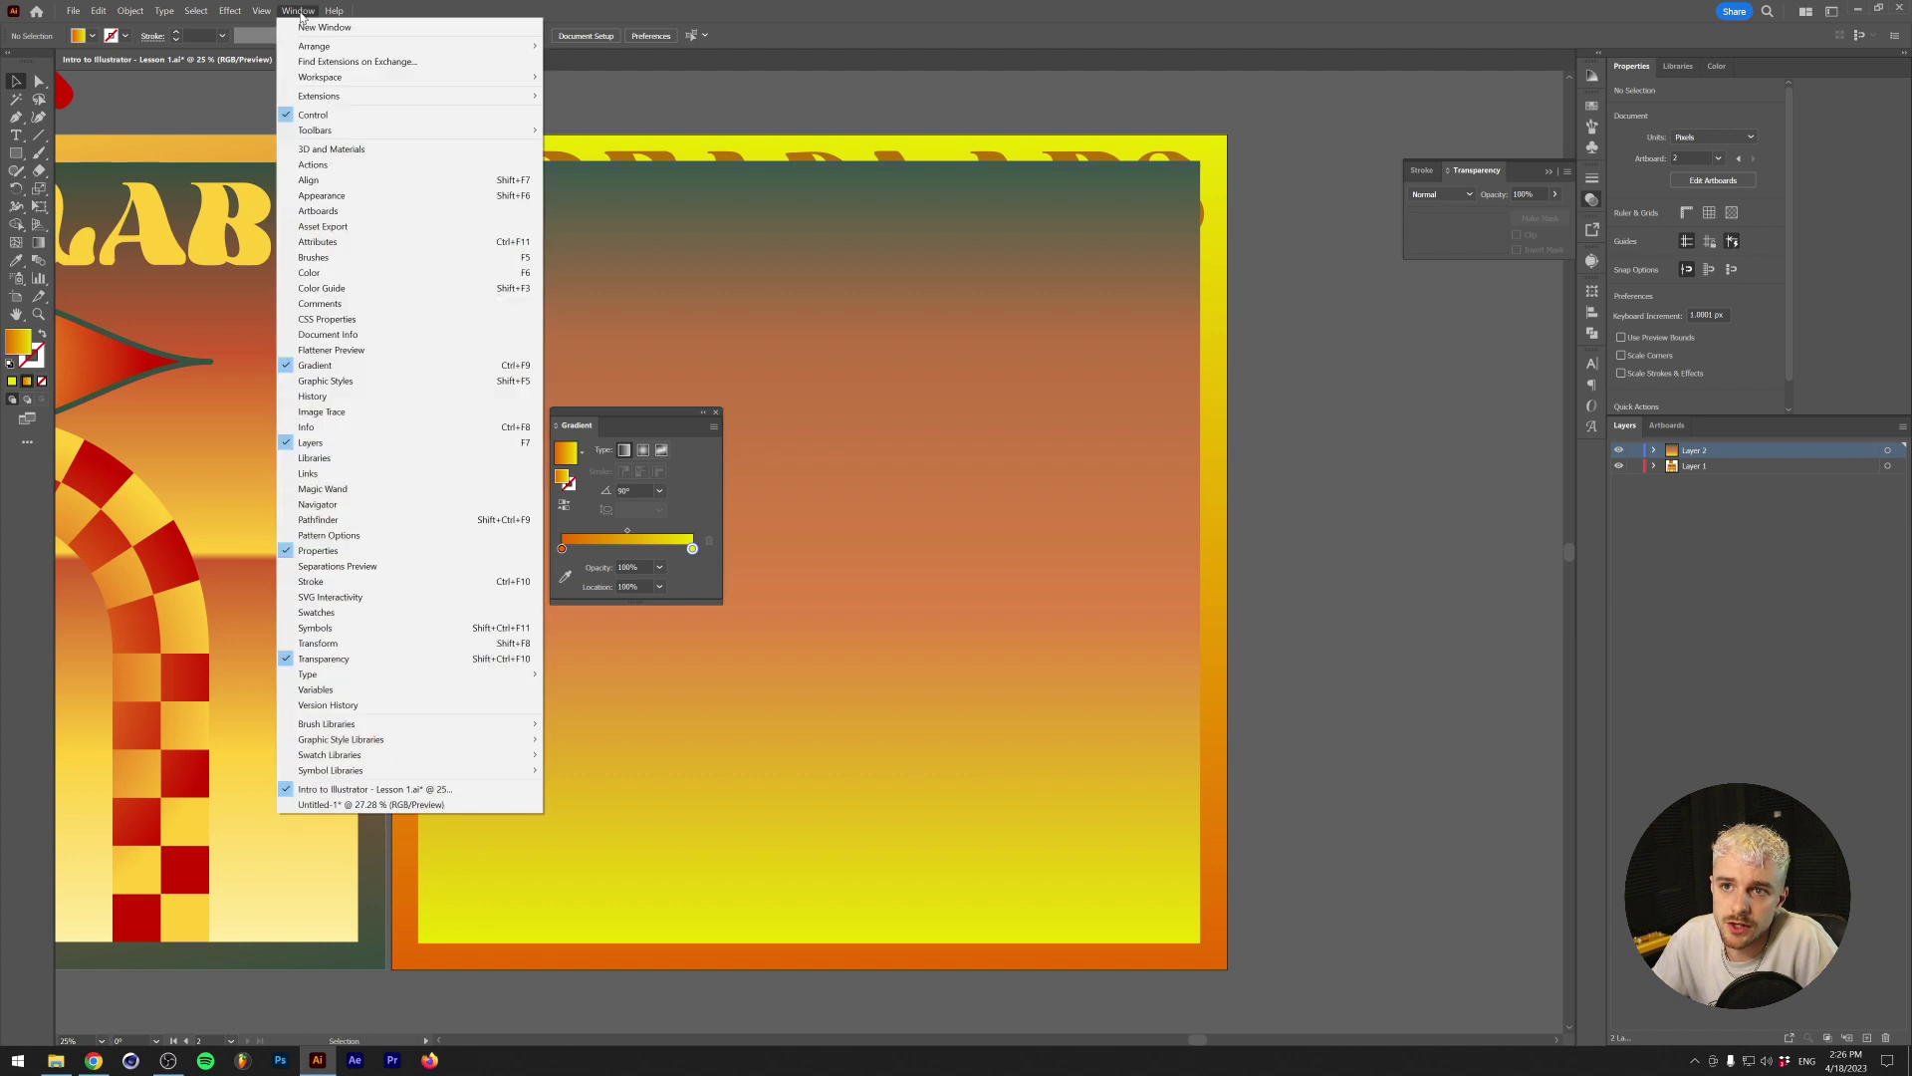
click(1877, 470)
click(1653, 451)
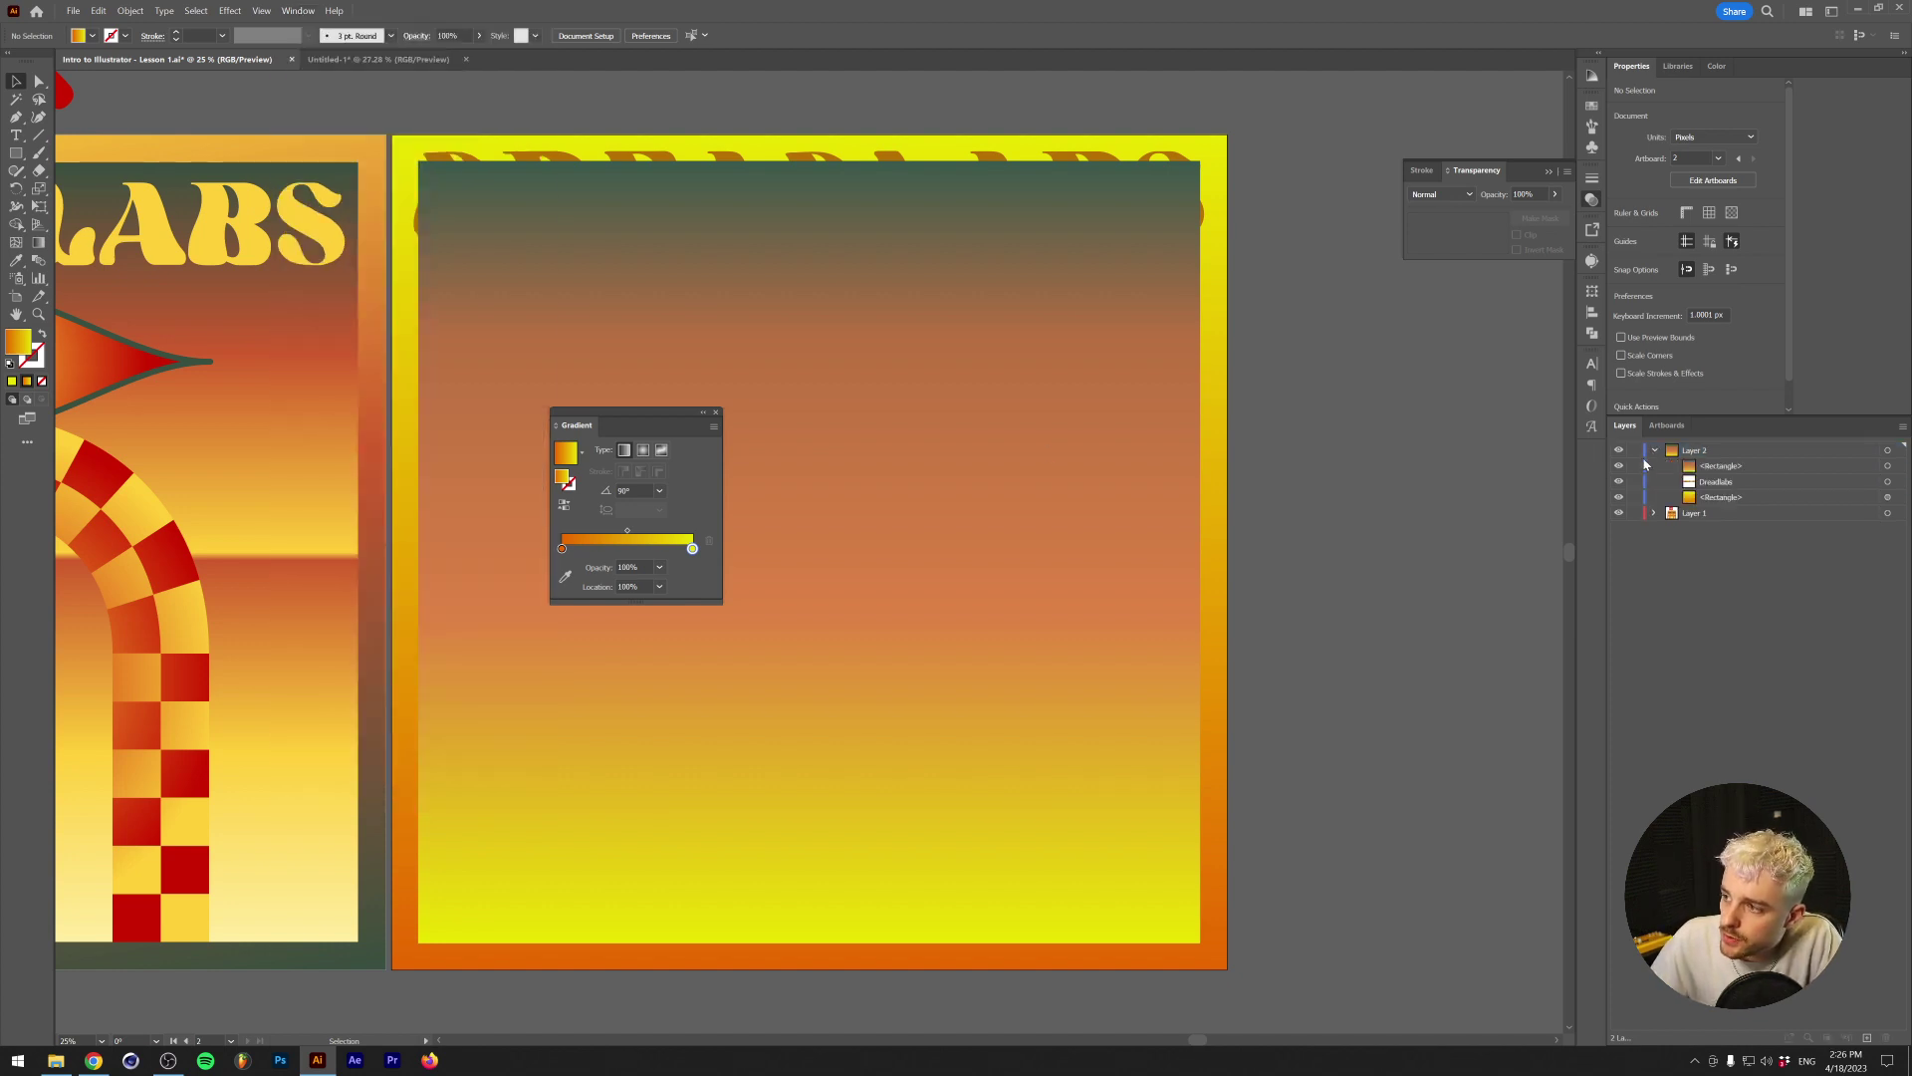
click(1722, 470)
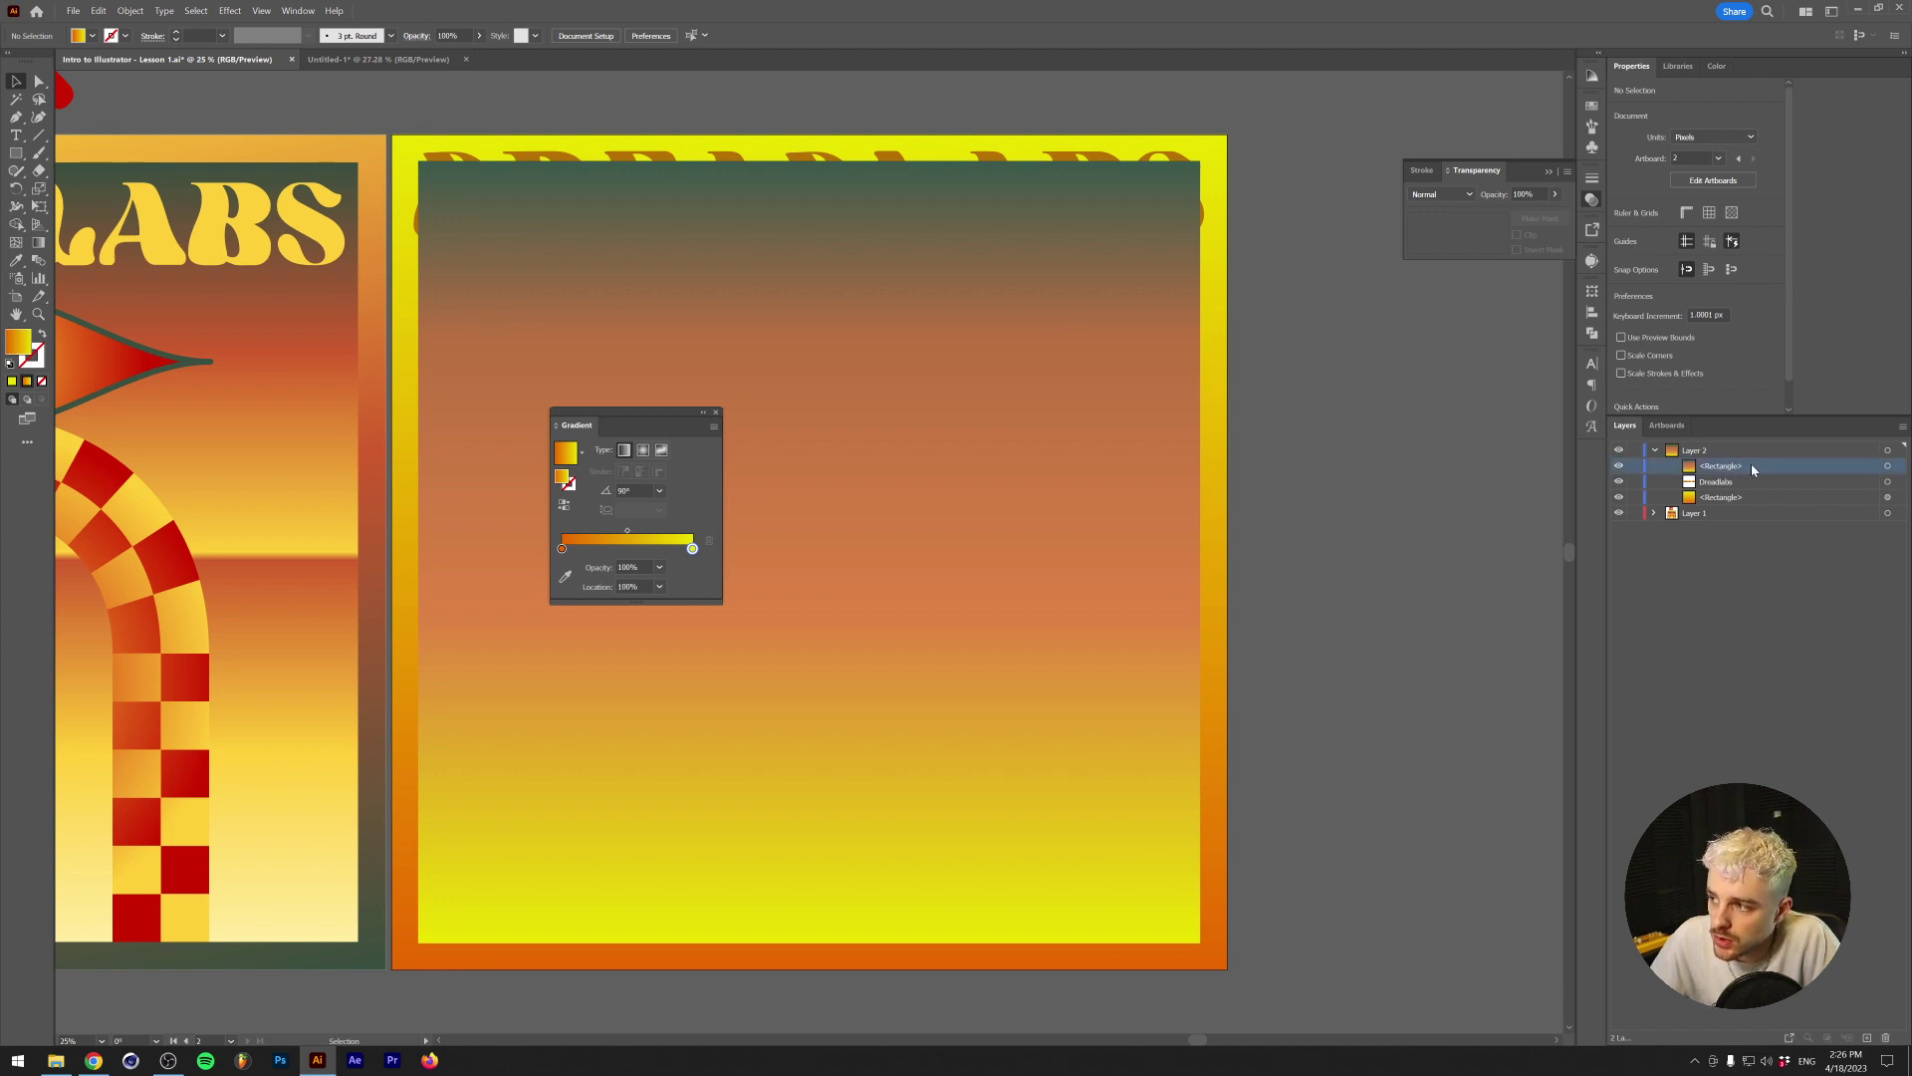
drag(1761, 468, 1747, 490)
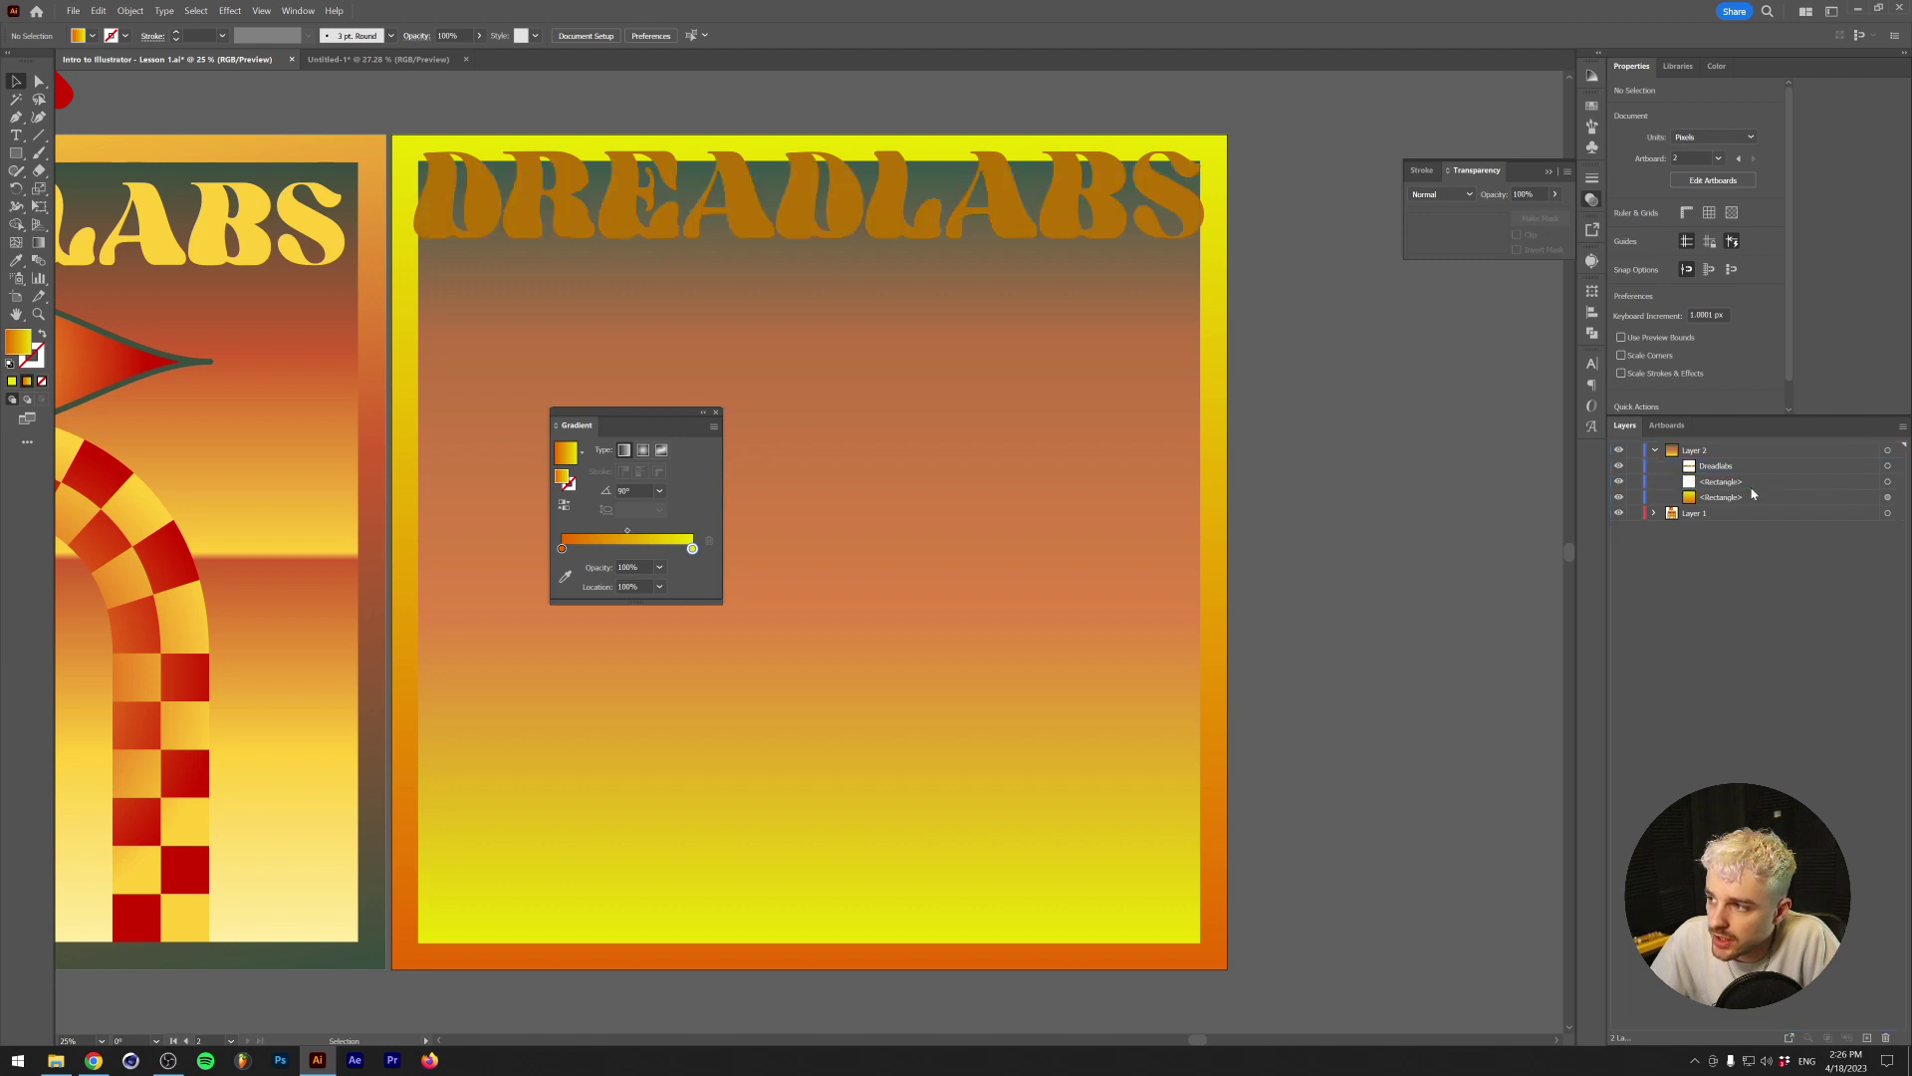
Bring the Dreadlabs title to the front of the stacking order
click(1058, 235)
right_click(1058, 234)
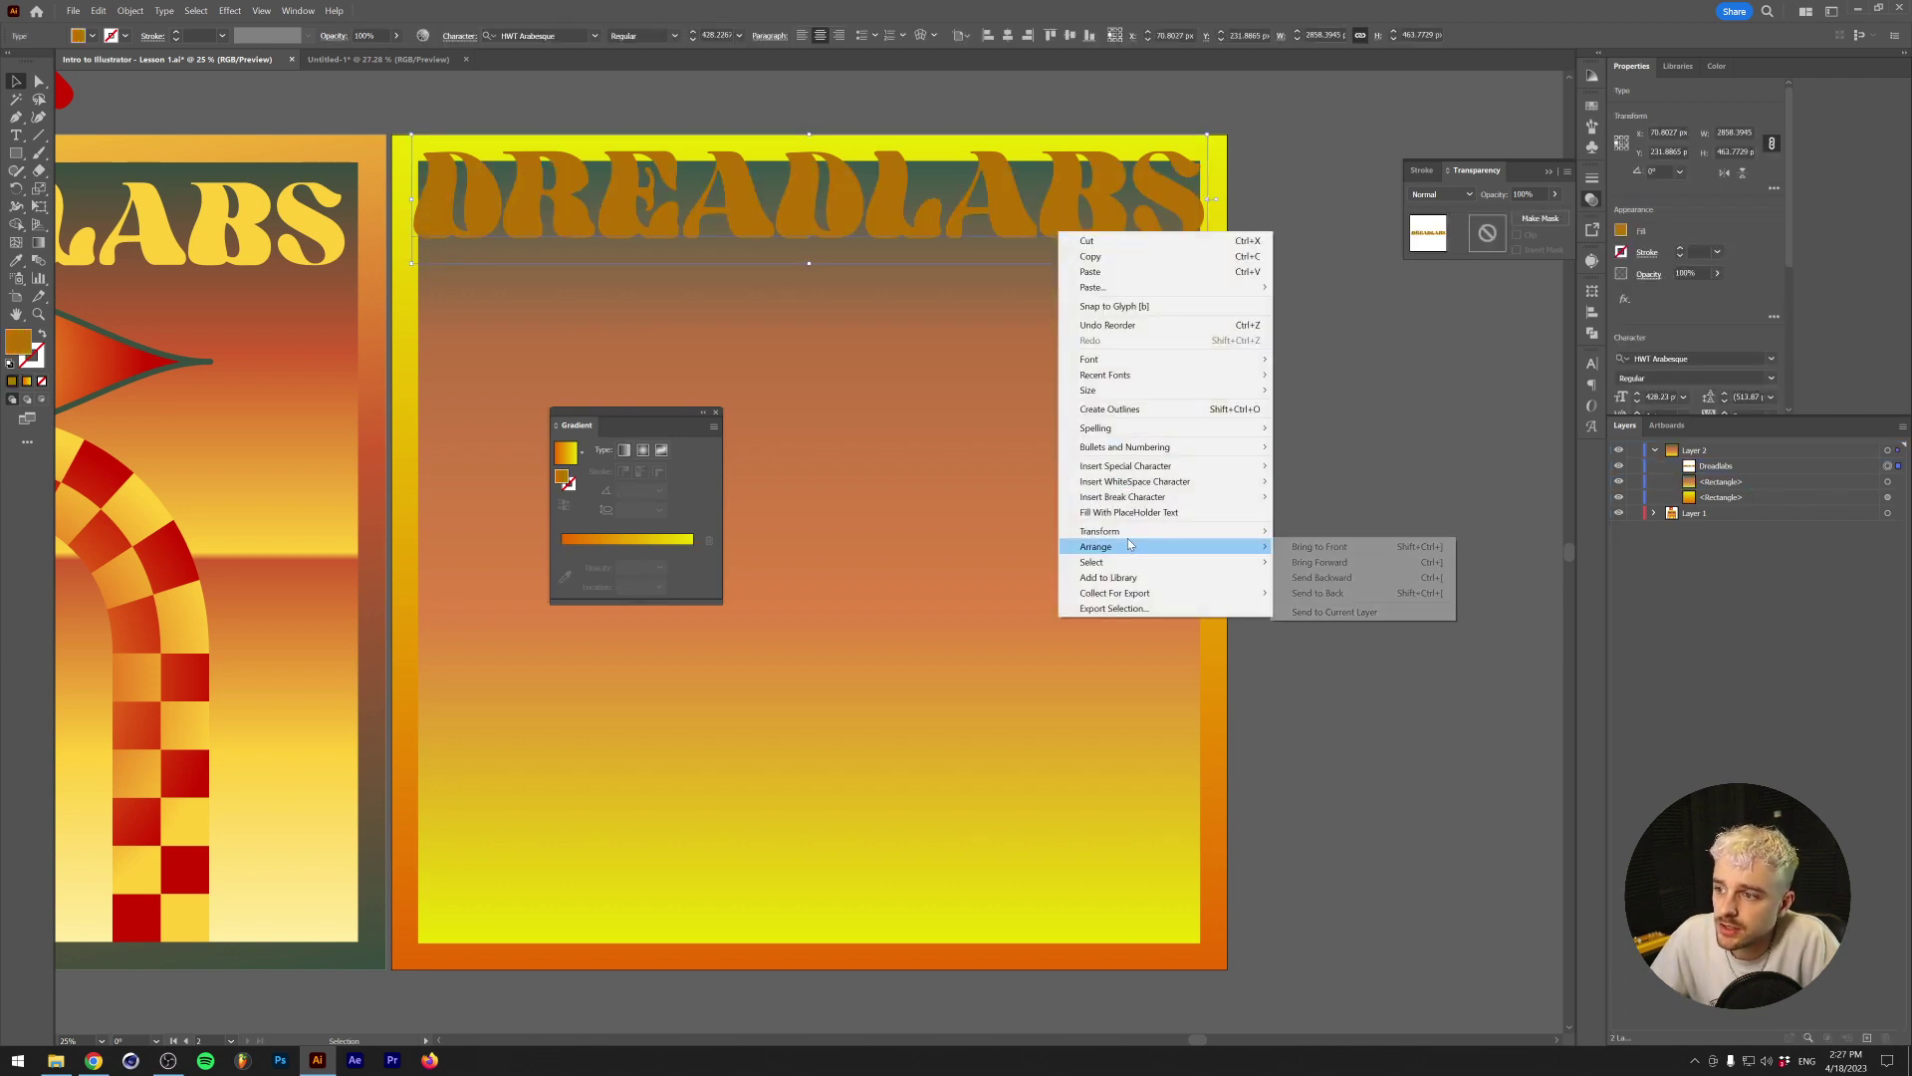
mouse_move(1135, 551)
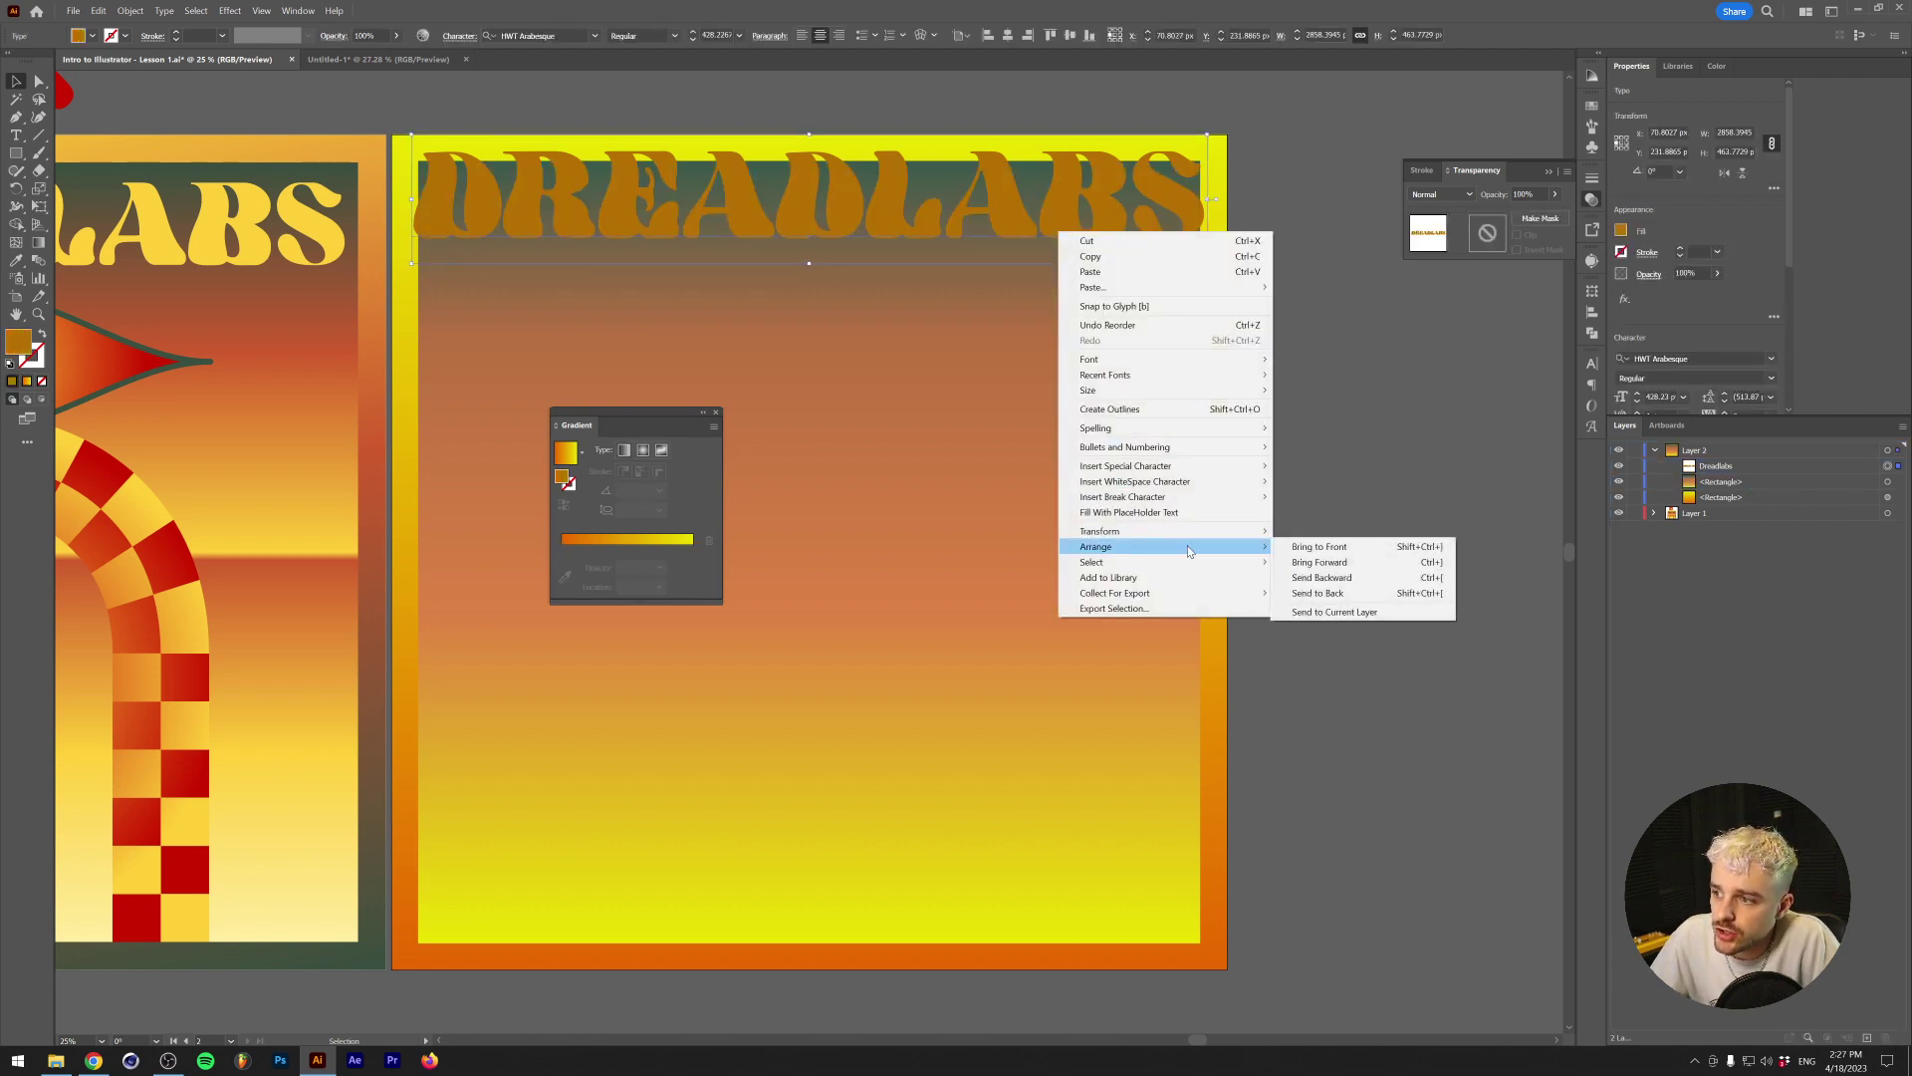
click(1329, 550)
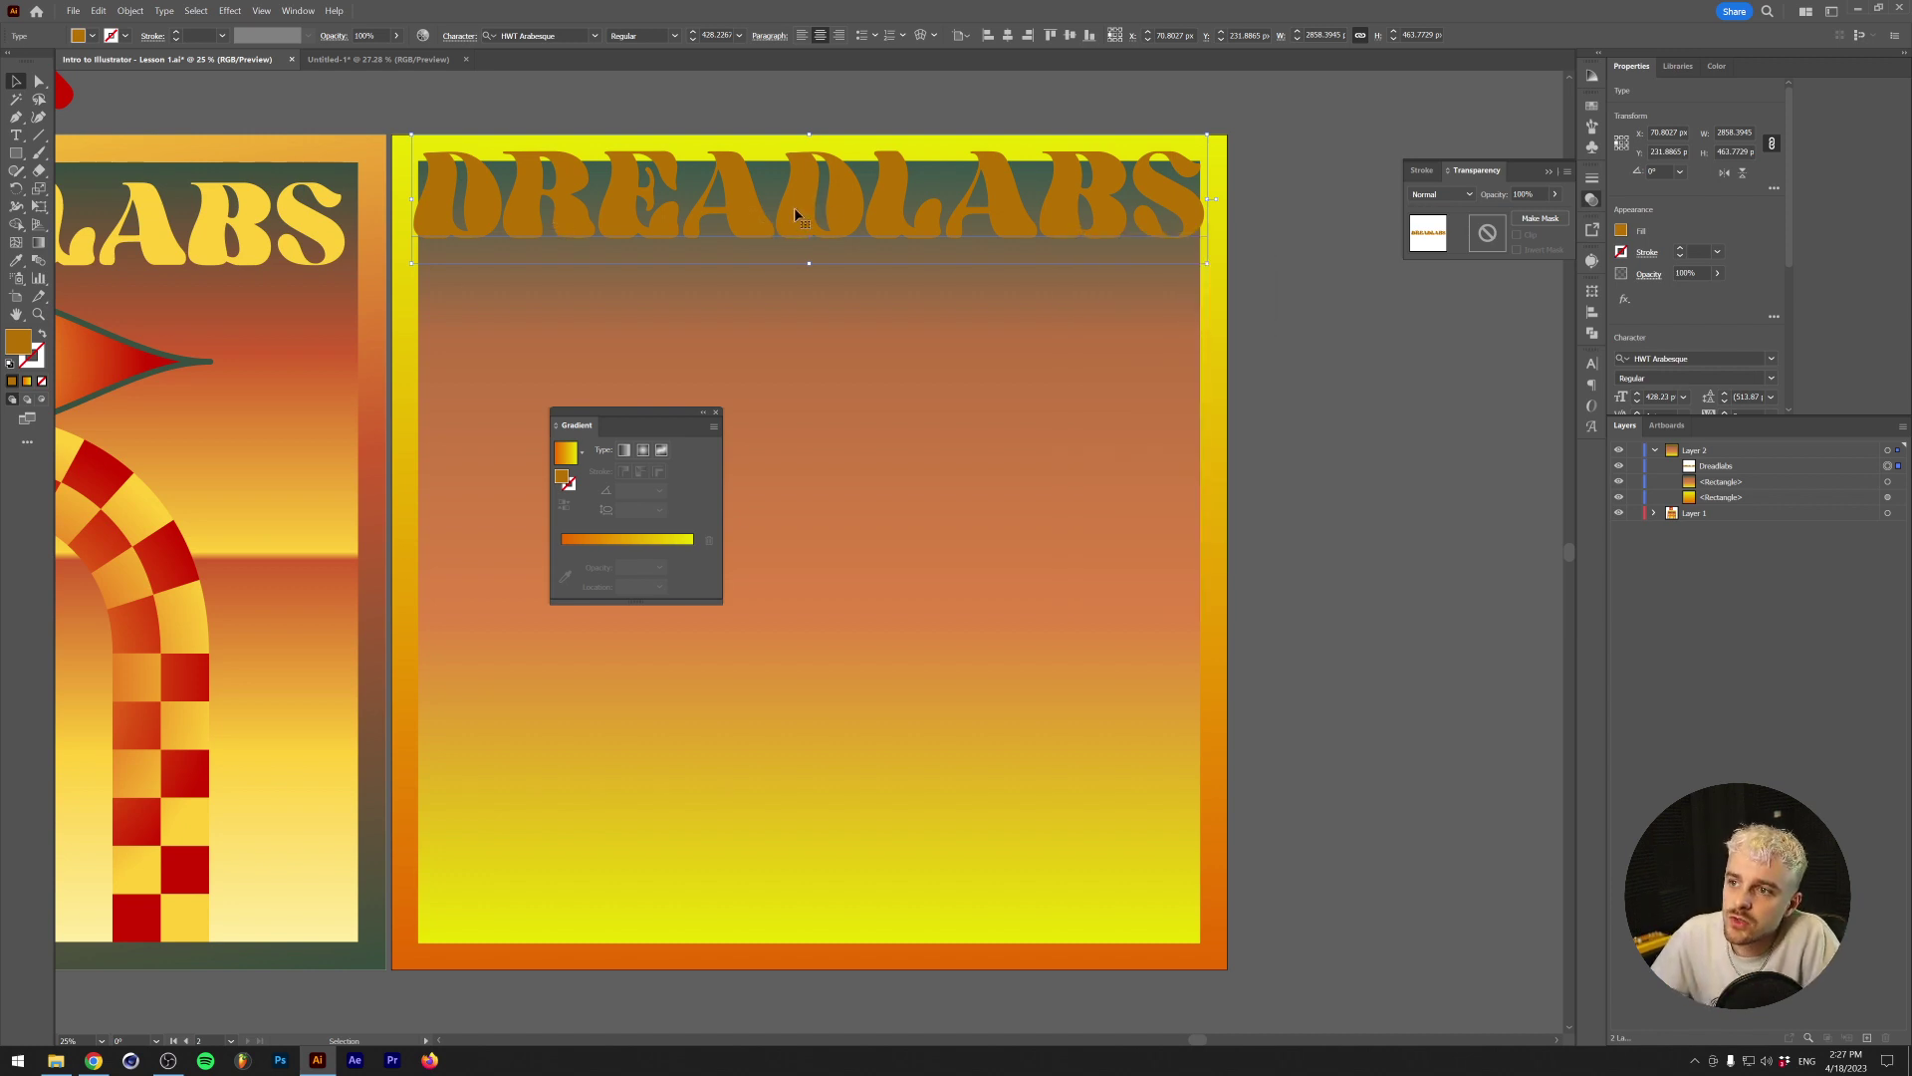
Move the Dreadlabs title down inside the inner square and set its font size to 400 pt
mouse_move(799, 201)
mouse_down()
mouse_move(754, 406)
mouse_move(739, 247)
mouse_move(816, 259)
mouse_move(1020, 193)
mouse_move(797, 223)
mouse_move(847, 213)
mouse_move(810, 223)
mouse_move(835, 299)
mouse_move(810, 517)
mouse_move(796, 235)
mouse_up()
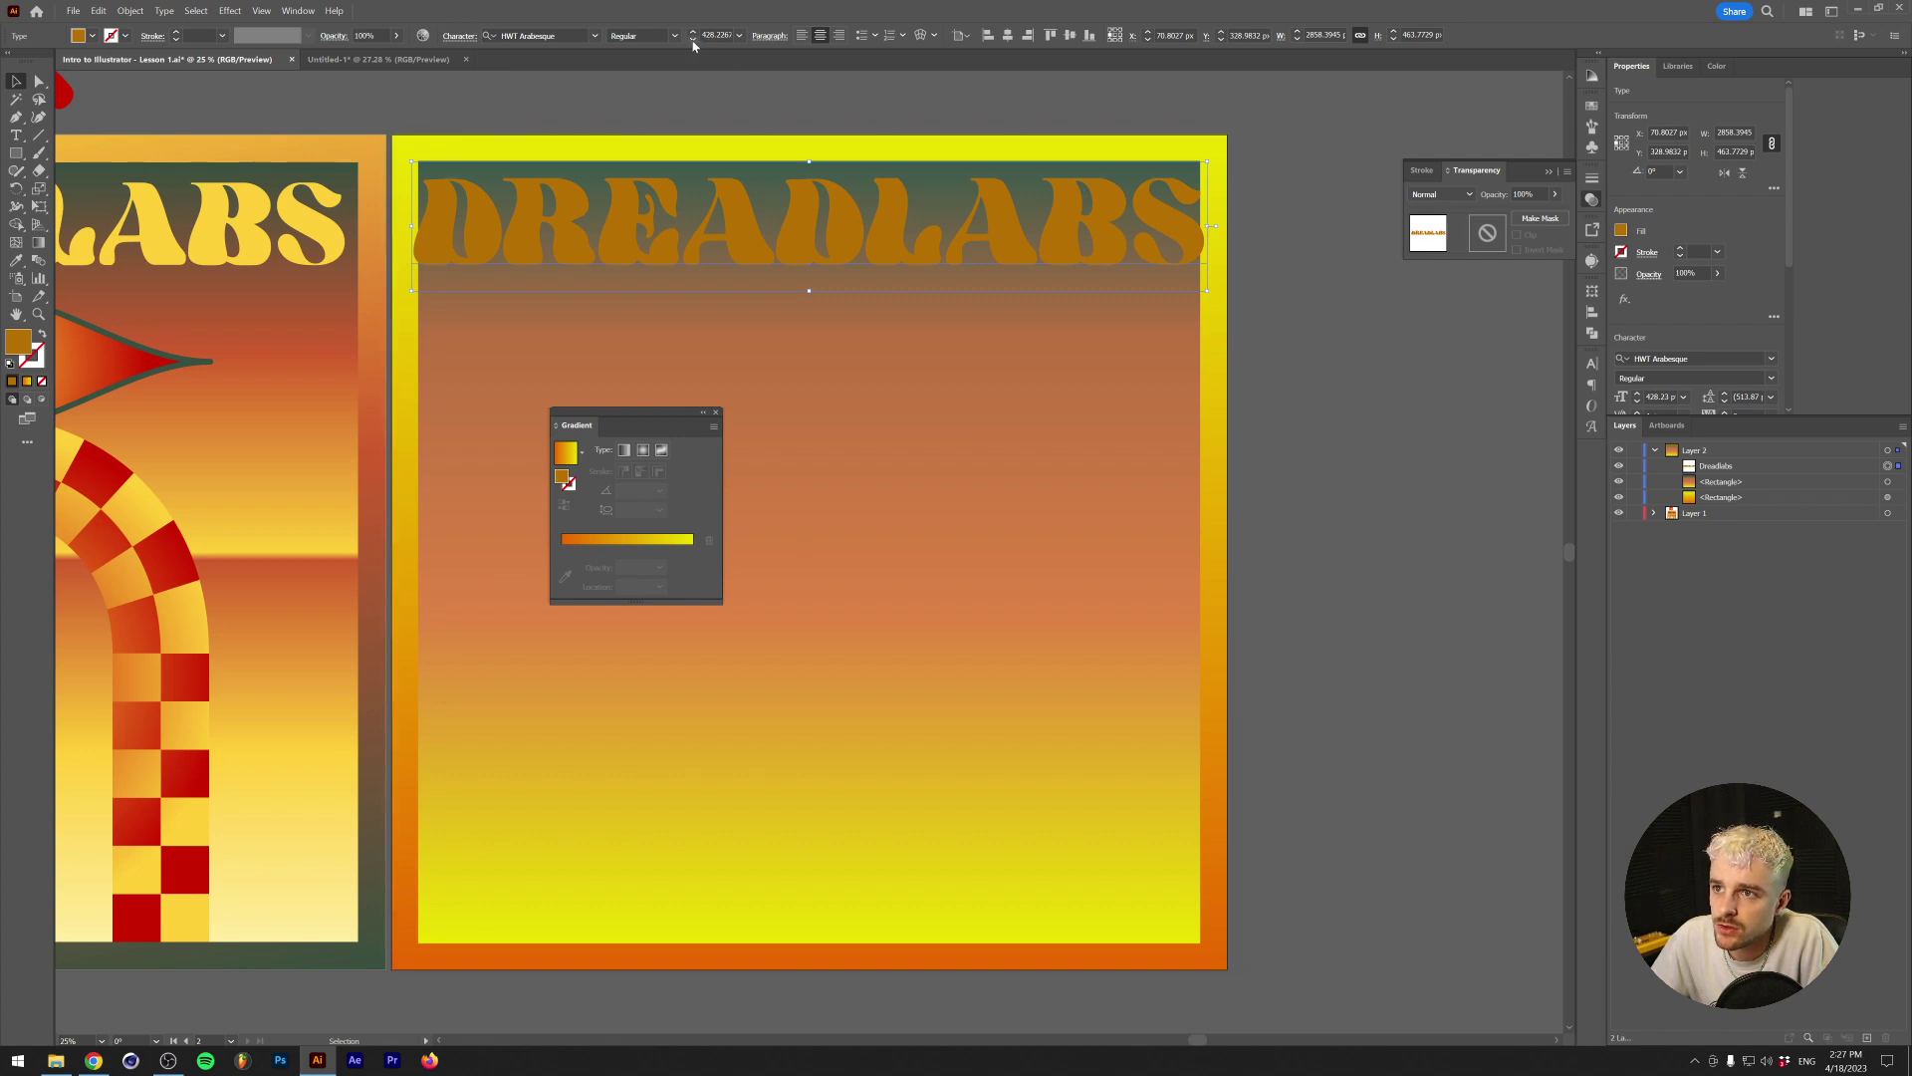
click(705, 36)
text(400)
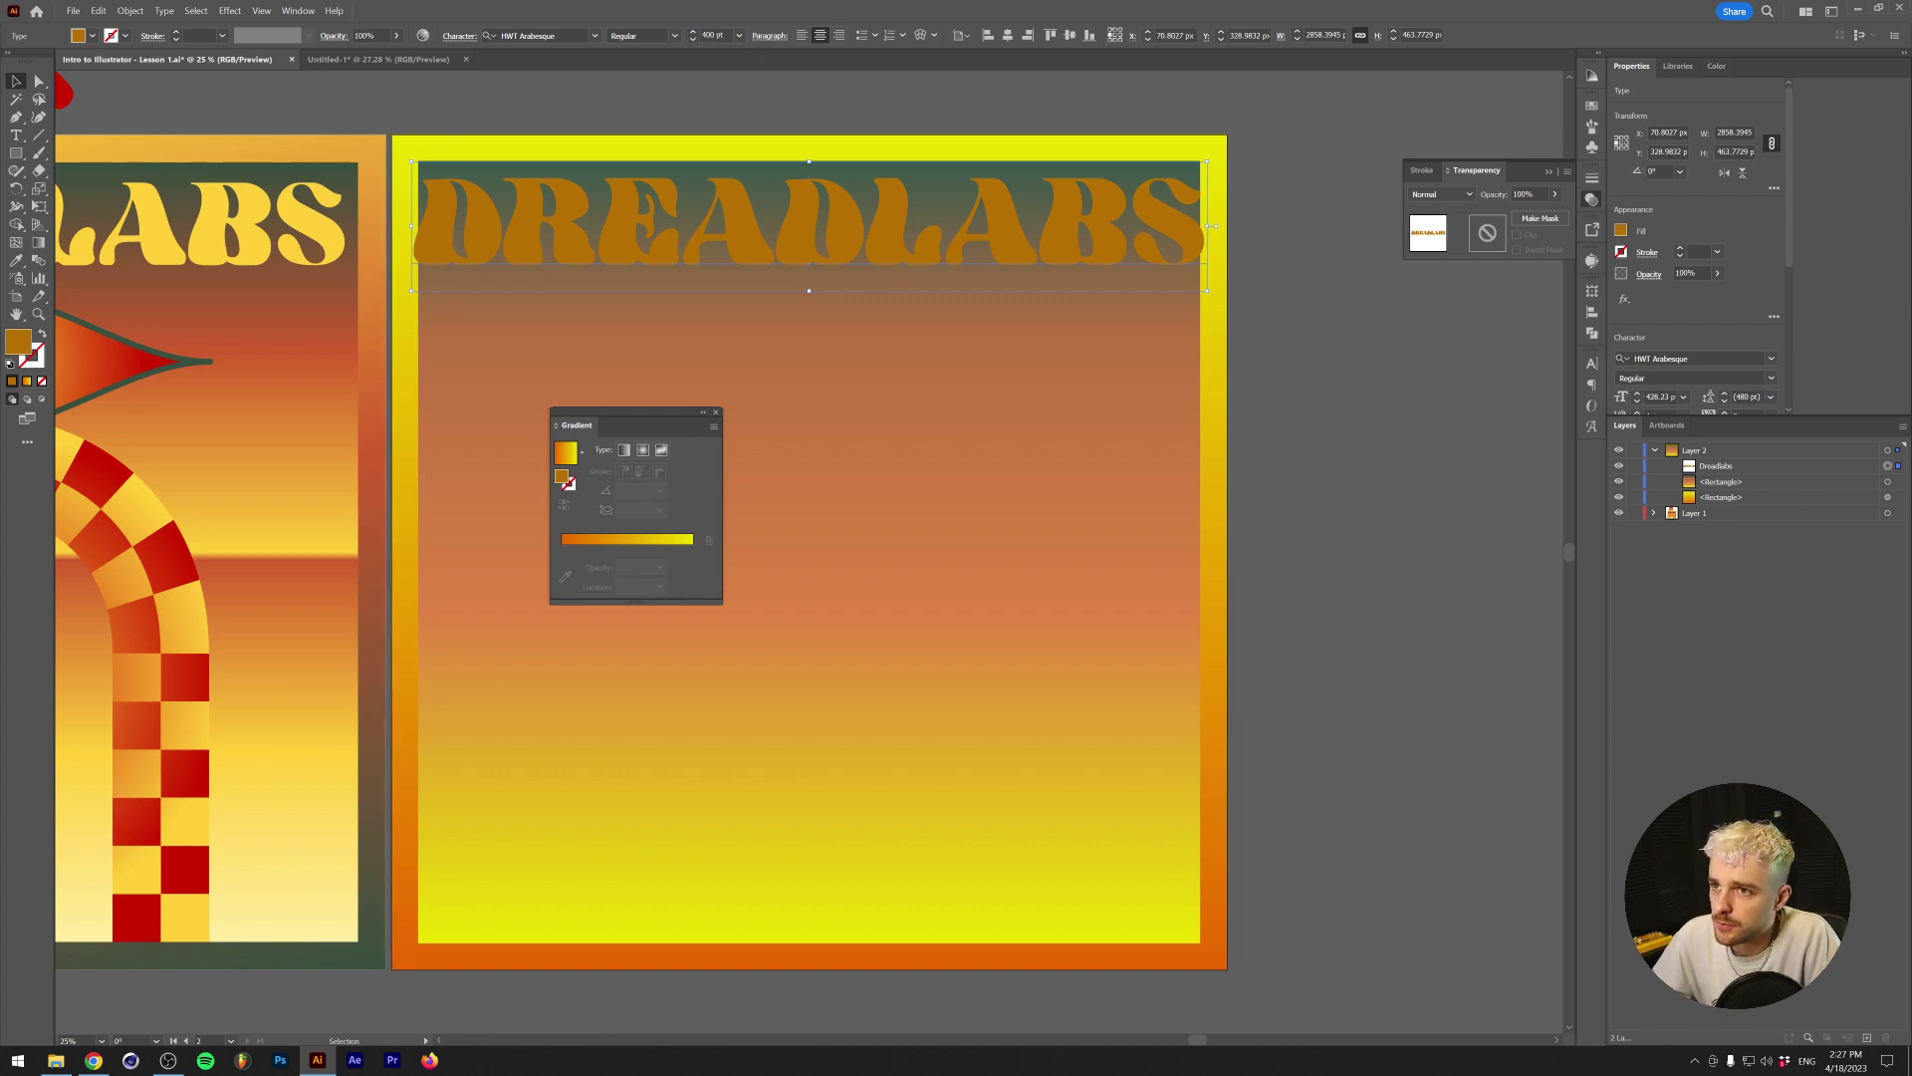
key(Return)
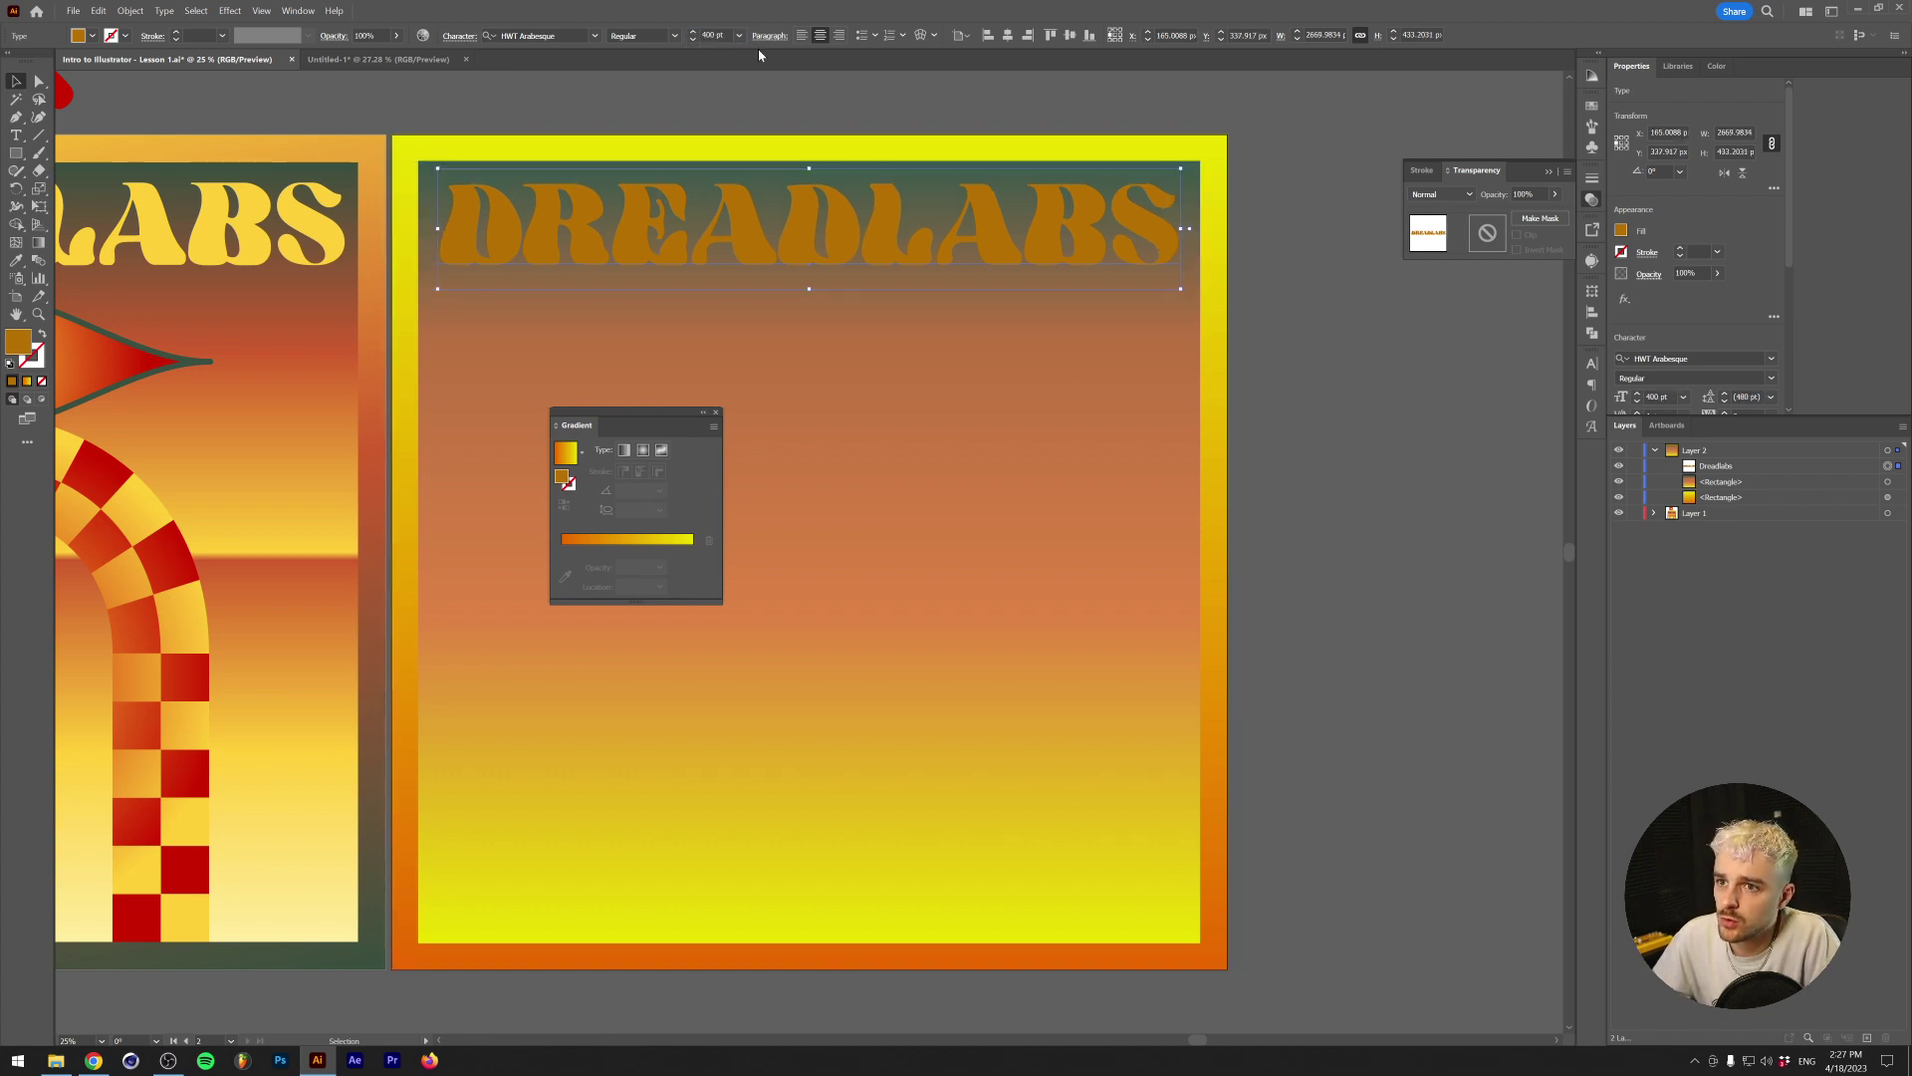
Recolour the title a lighter orange, hex e29729, and close the Gradient panel
double_click(10, 346)
click(215, 404)
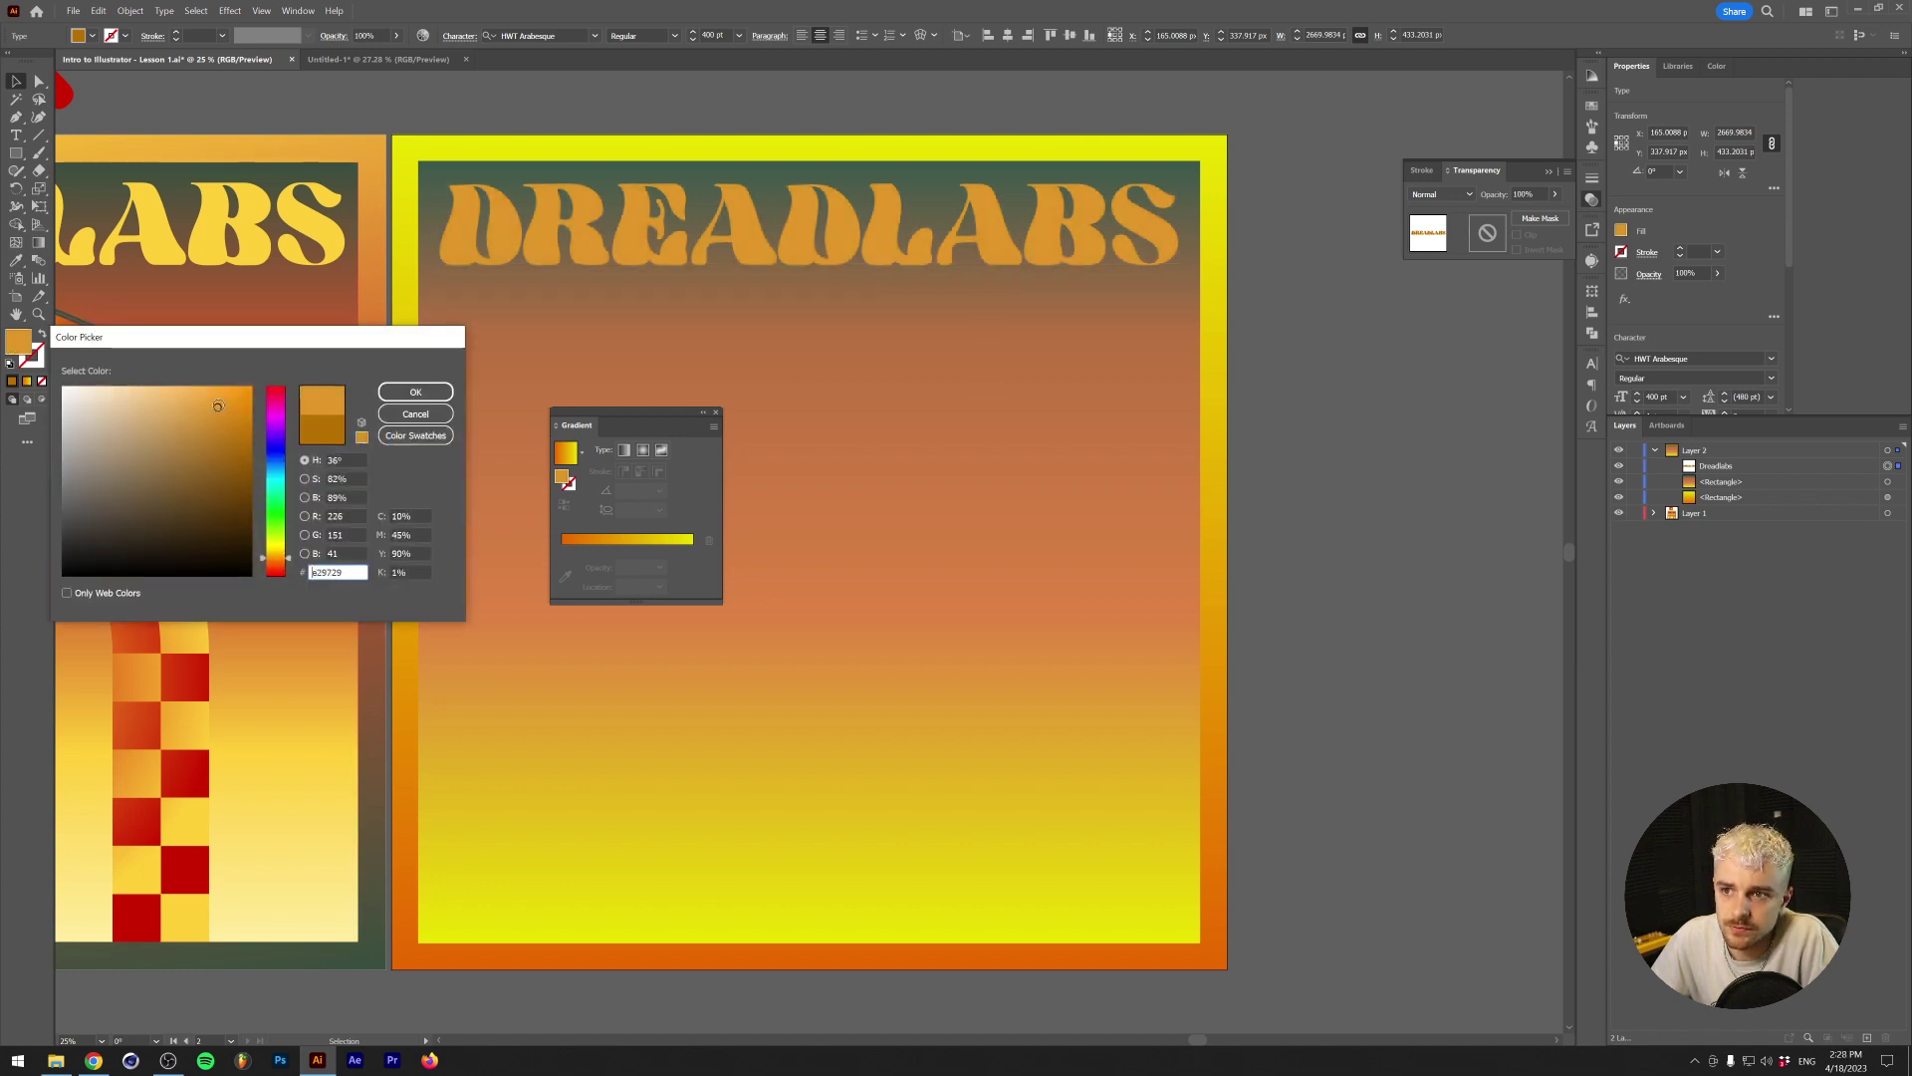
click(391, 394)
click(726, 108)
click(715, 411)
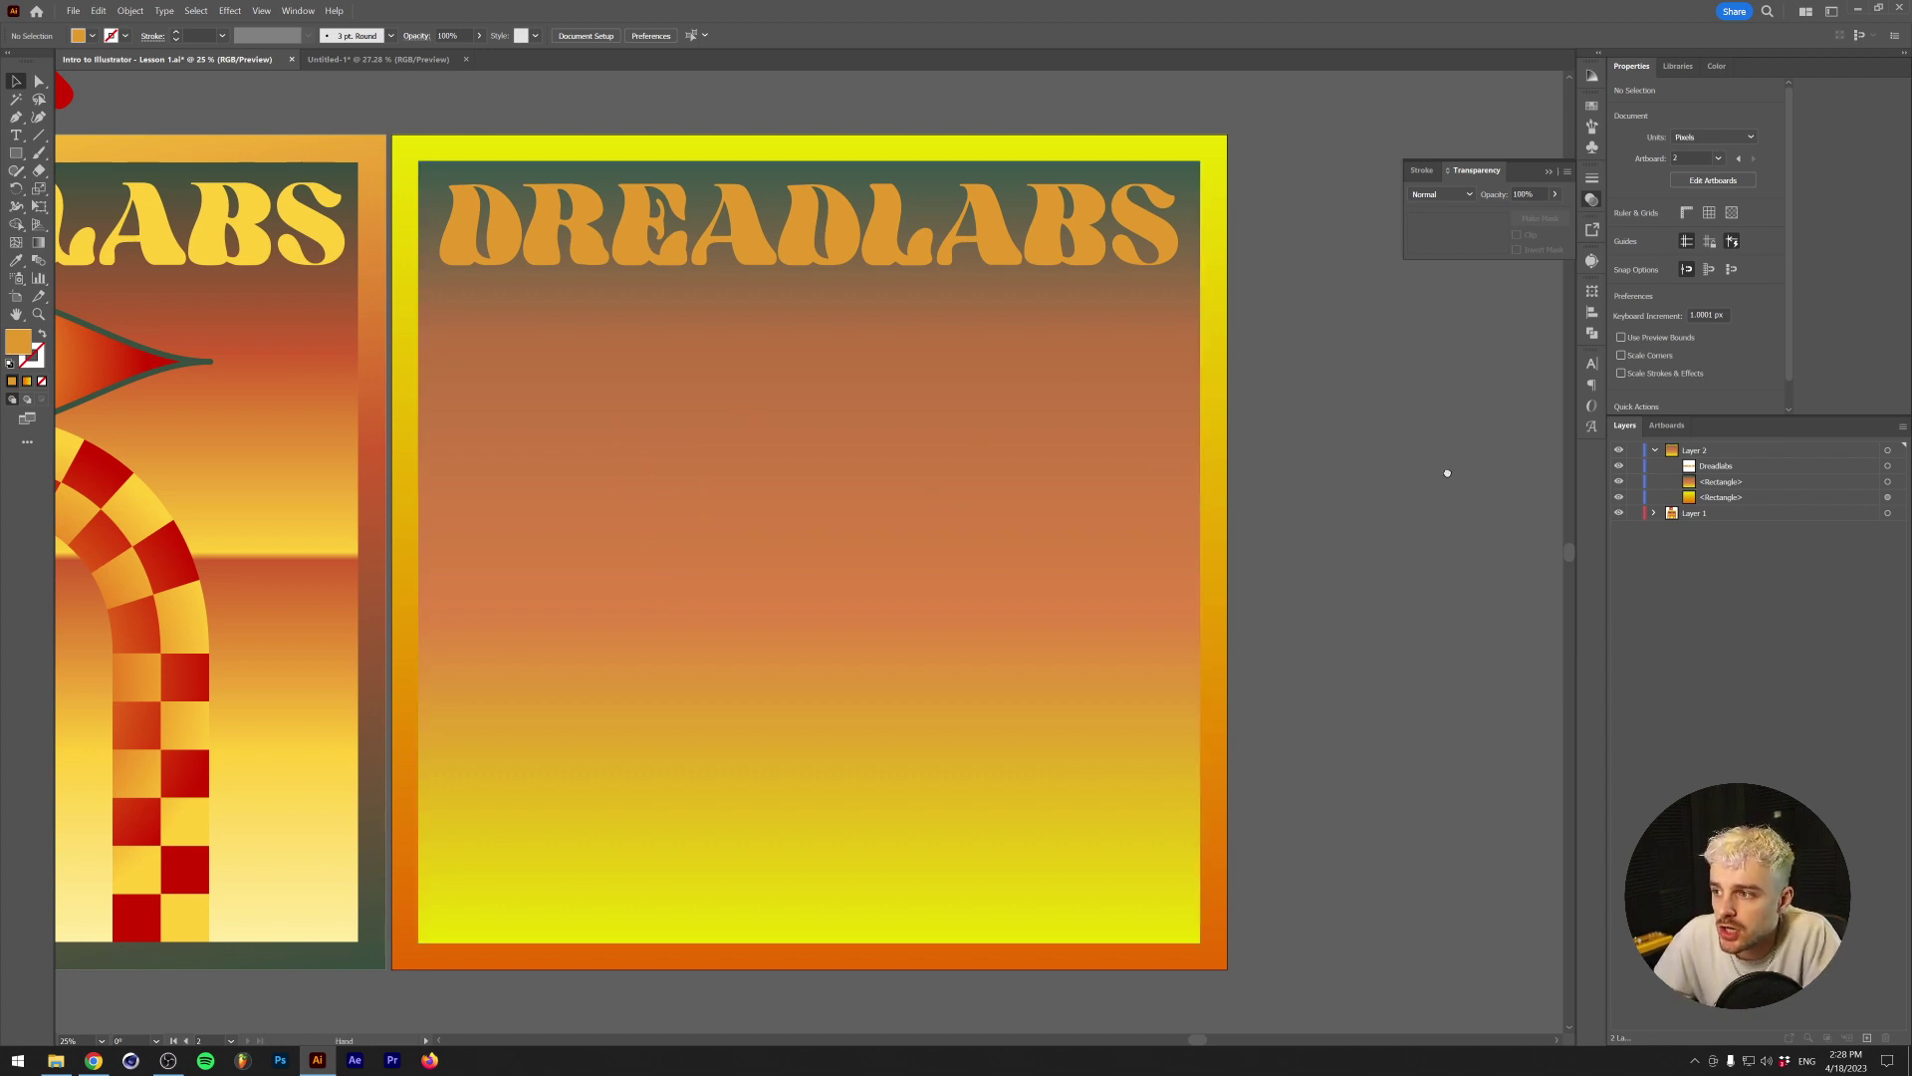
Draw two overlapping rectangles on the empty canvas beside the artboard, the front one a square about 1014 px wide
drag(1447, 473, 869, 440)
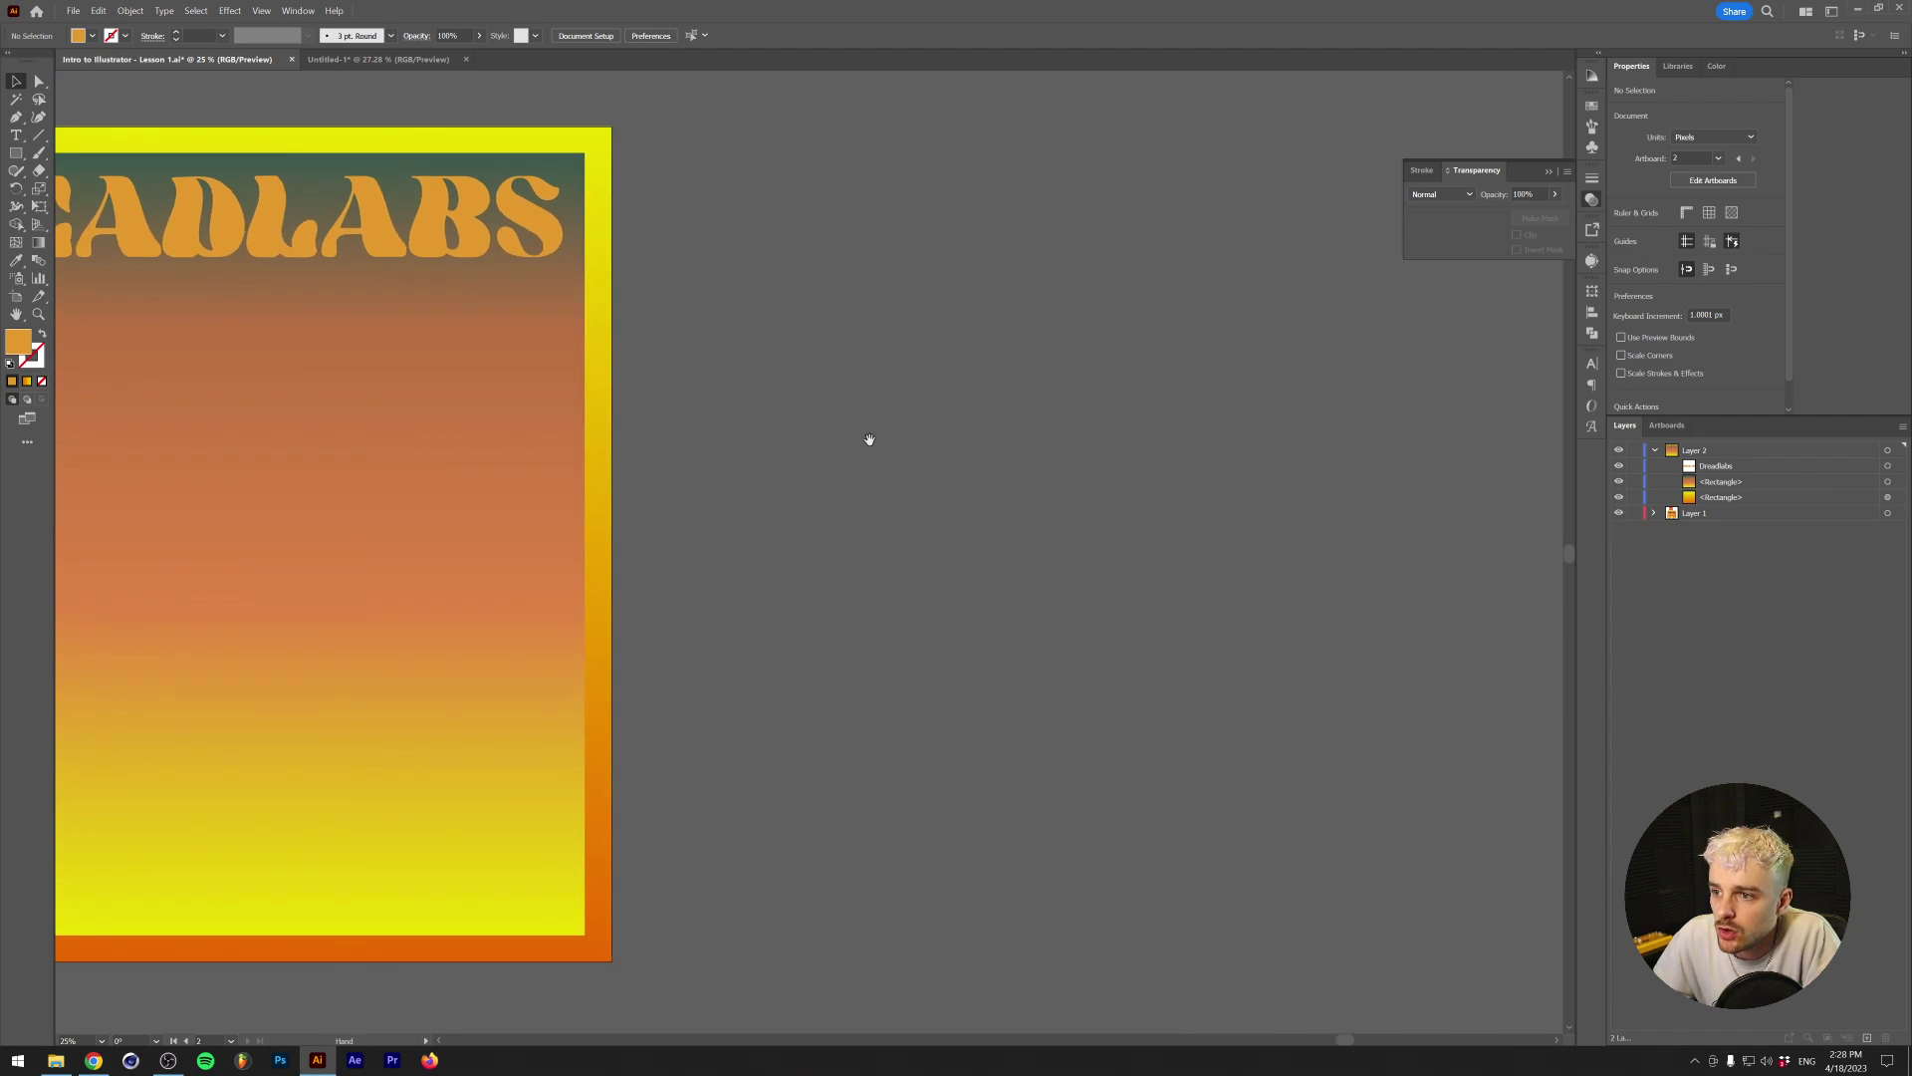
click(16, 153)
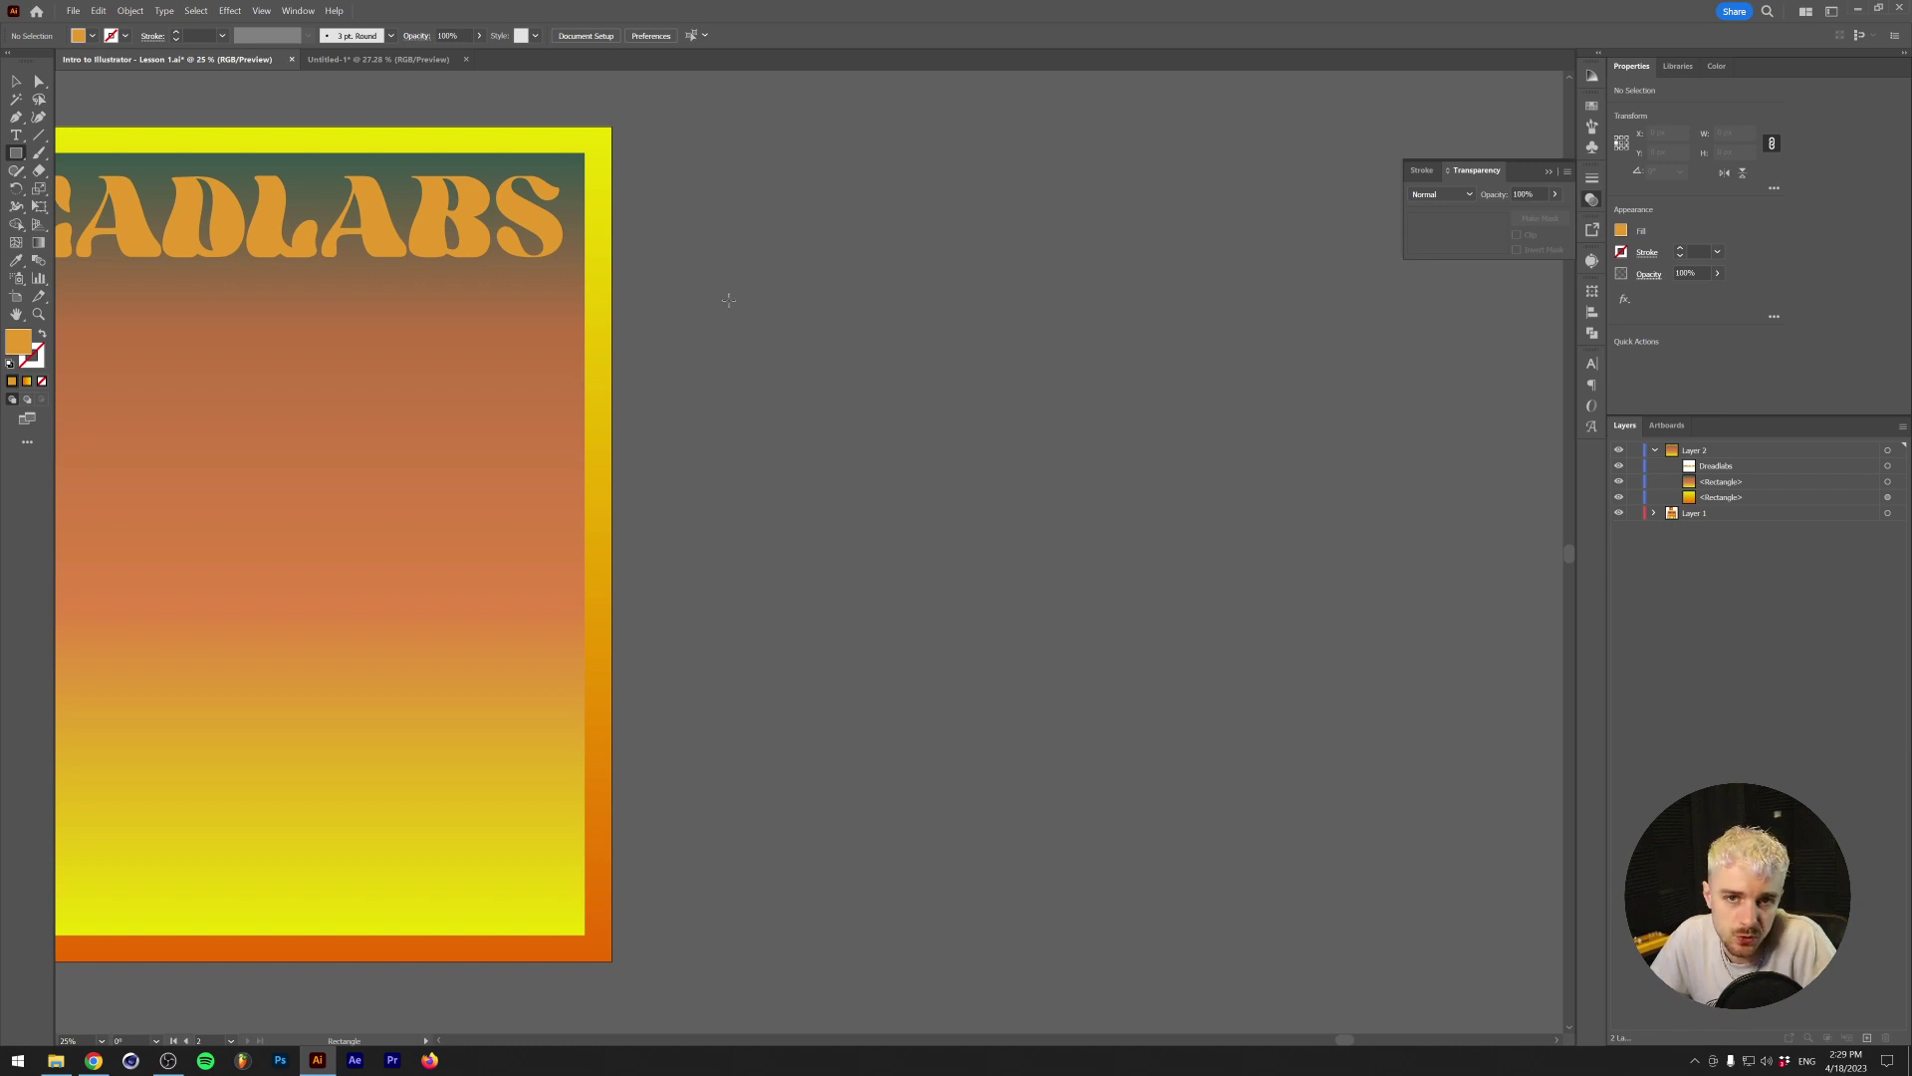
drag(707, 268, 958, 507)
mouse_move(1097, 642)
mouse_down()
mouse_move(880, 372)
mouse_move(815, 360)
mouse_up()
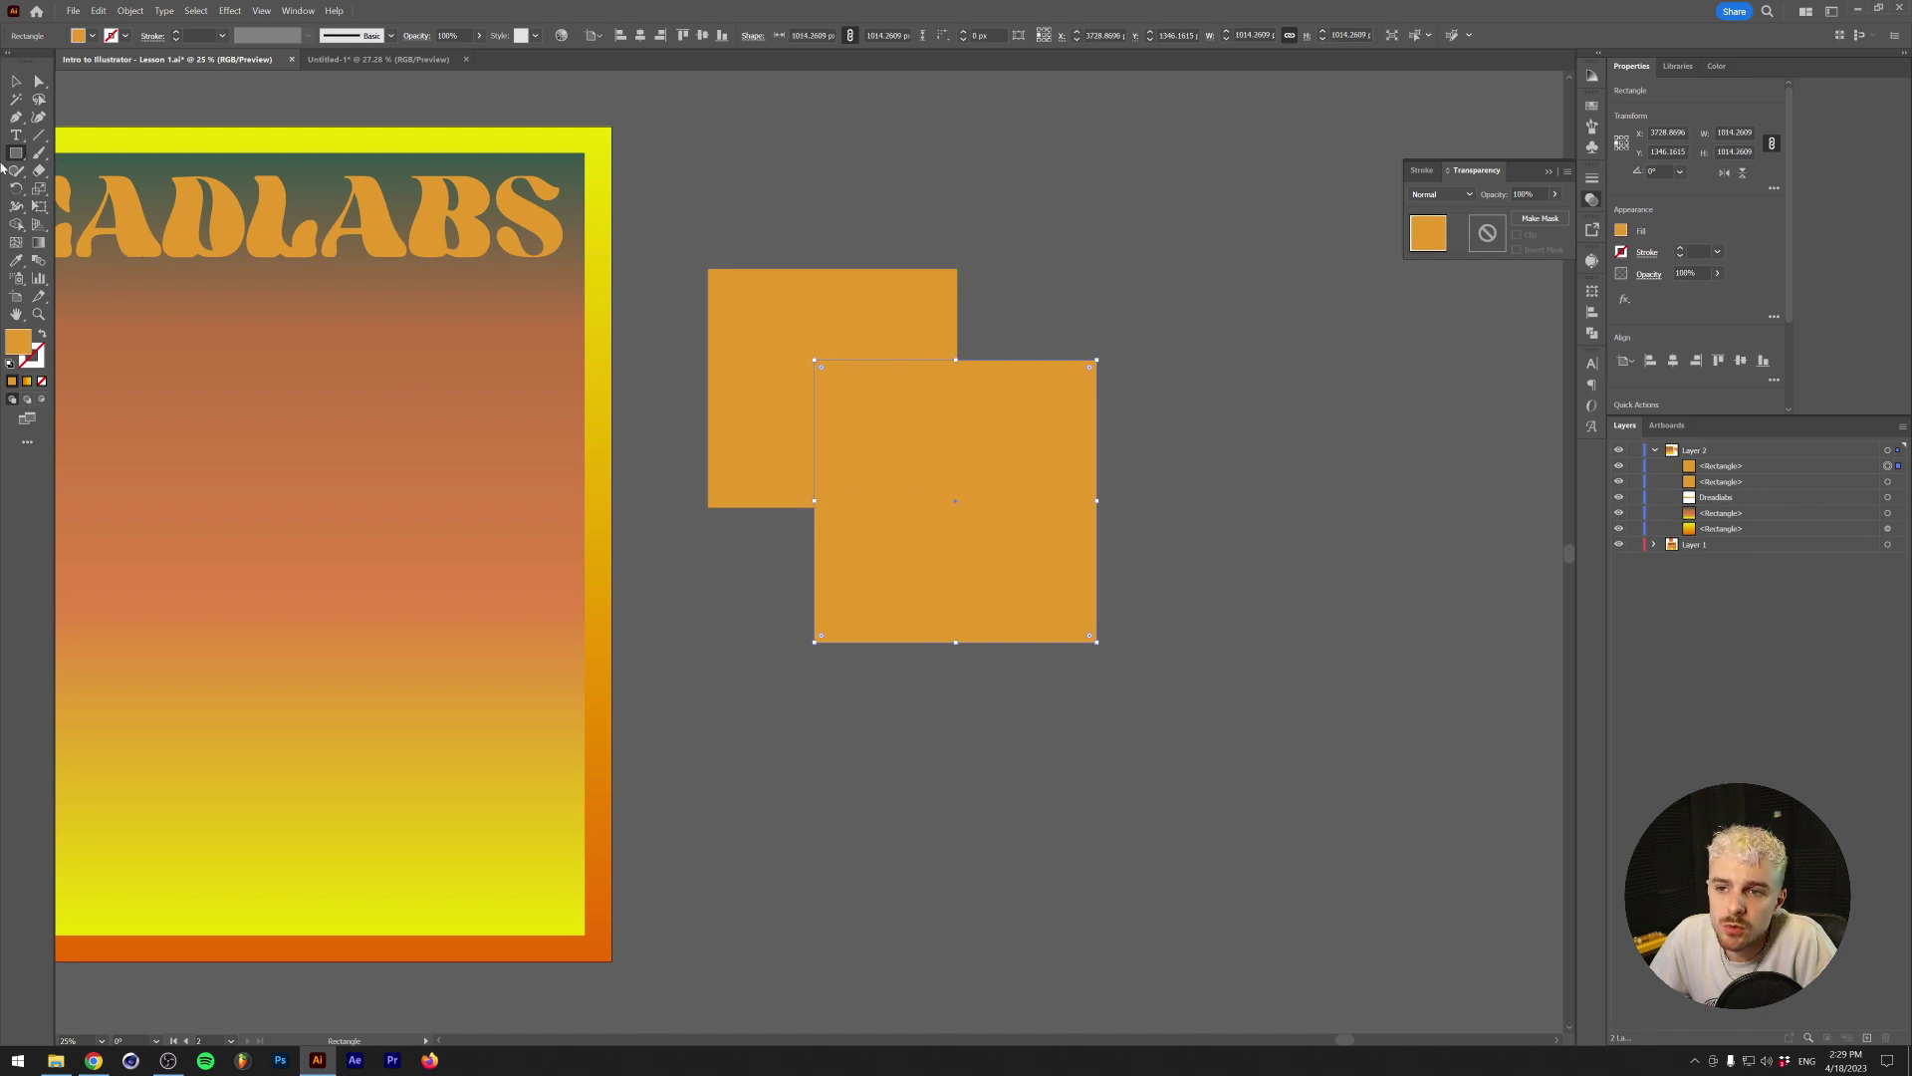
click(15, 83)
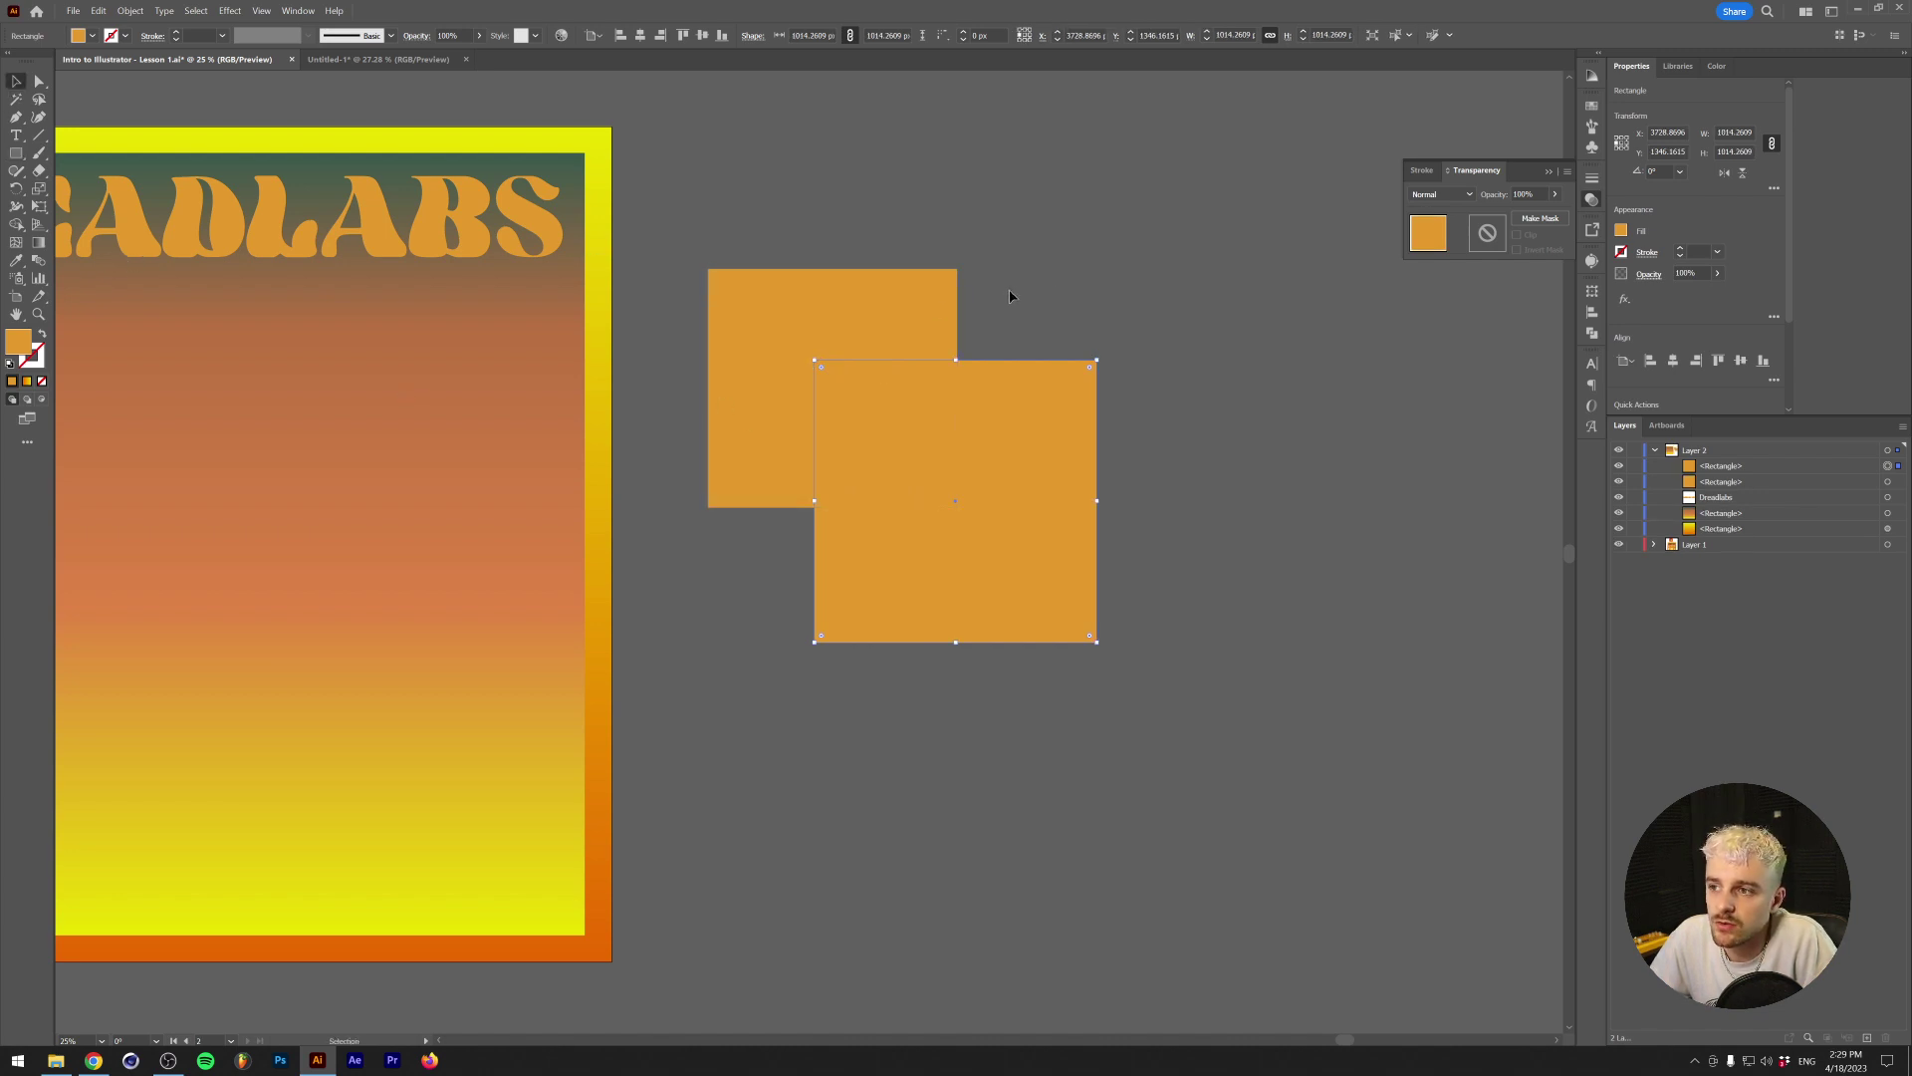
drag(1009, 296, 790, 453)
click(976, 315)
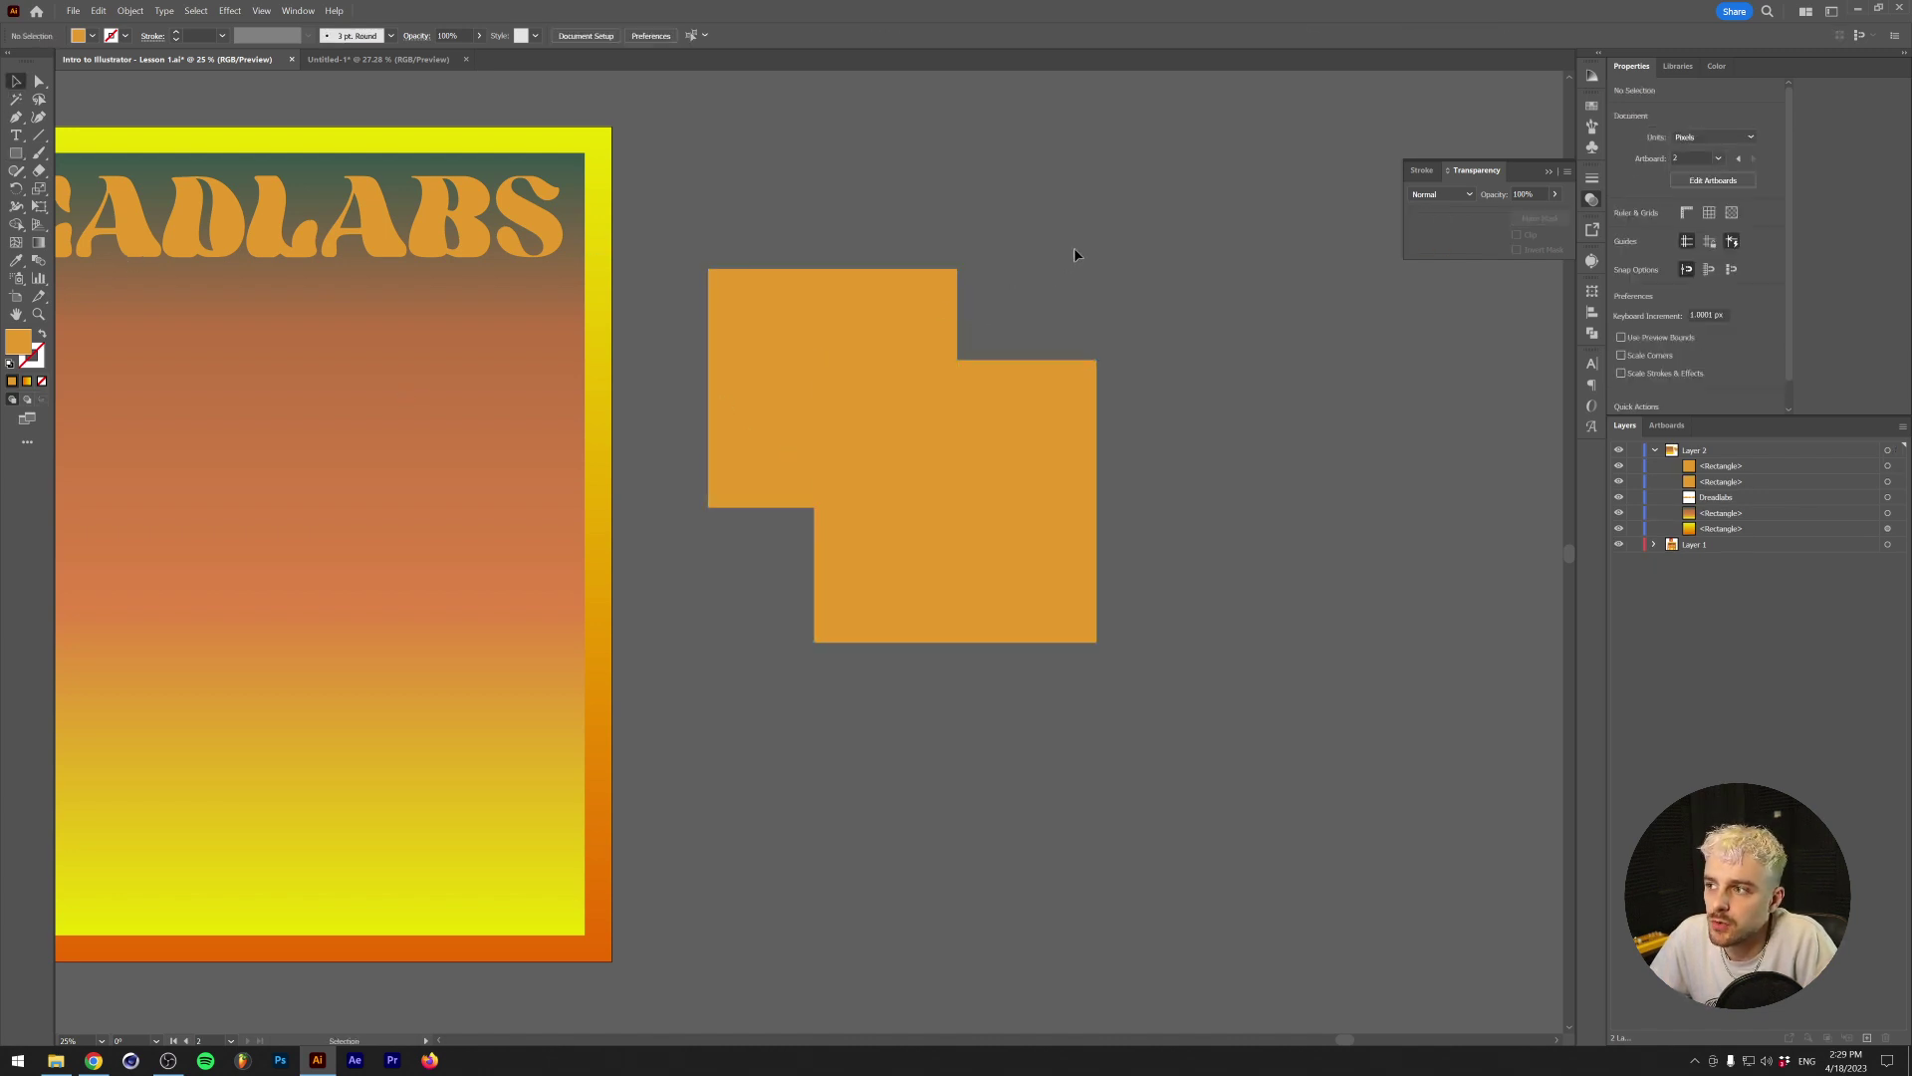
Show the Pathfinder panel and float it just below the two overlapping rectangles
click(295, 11)
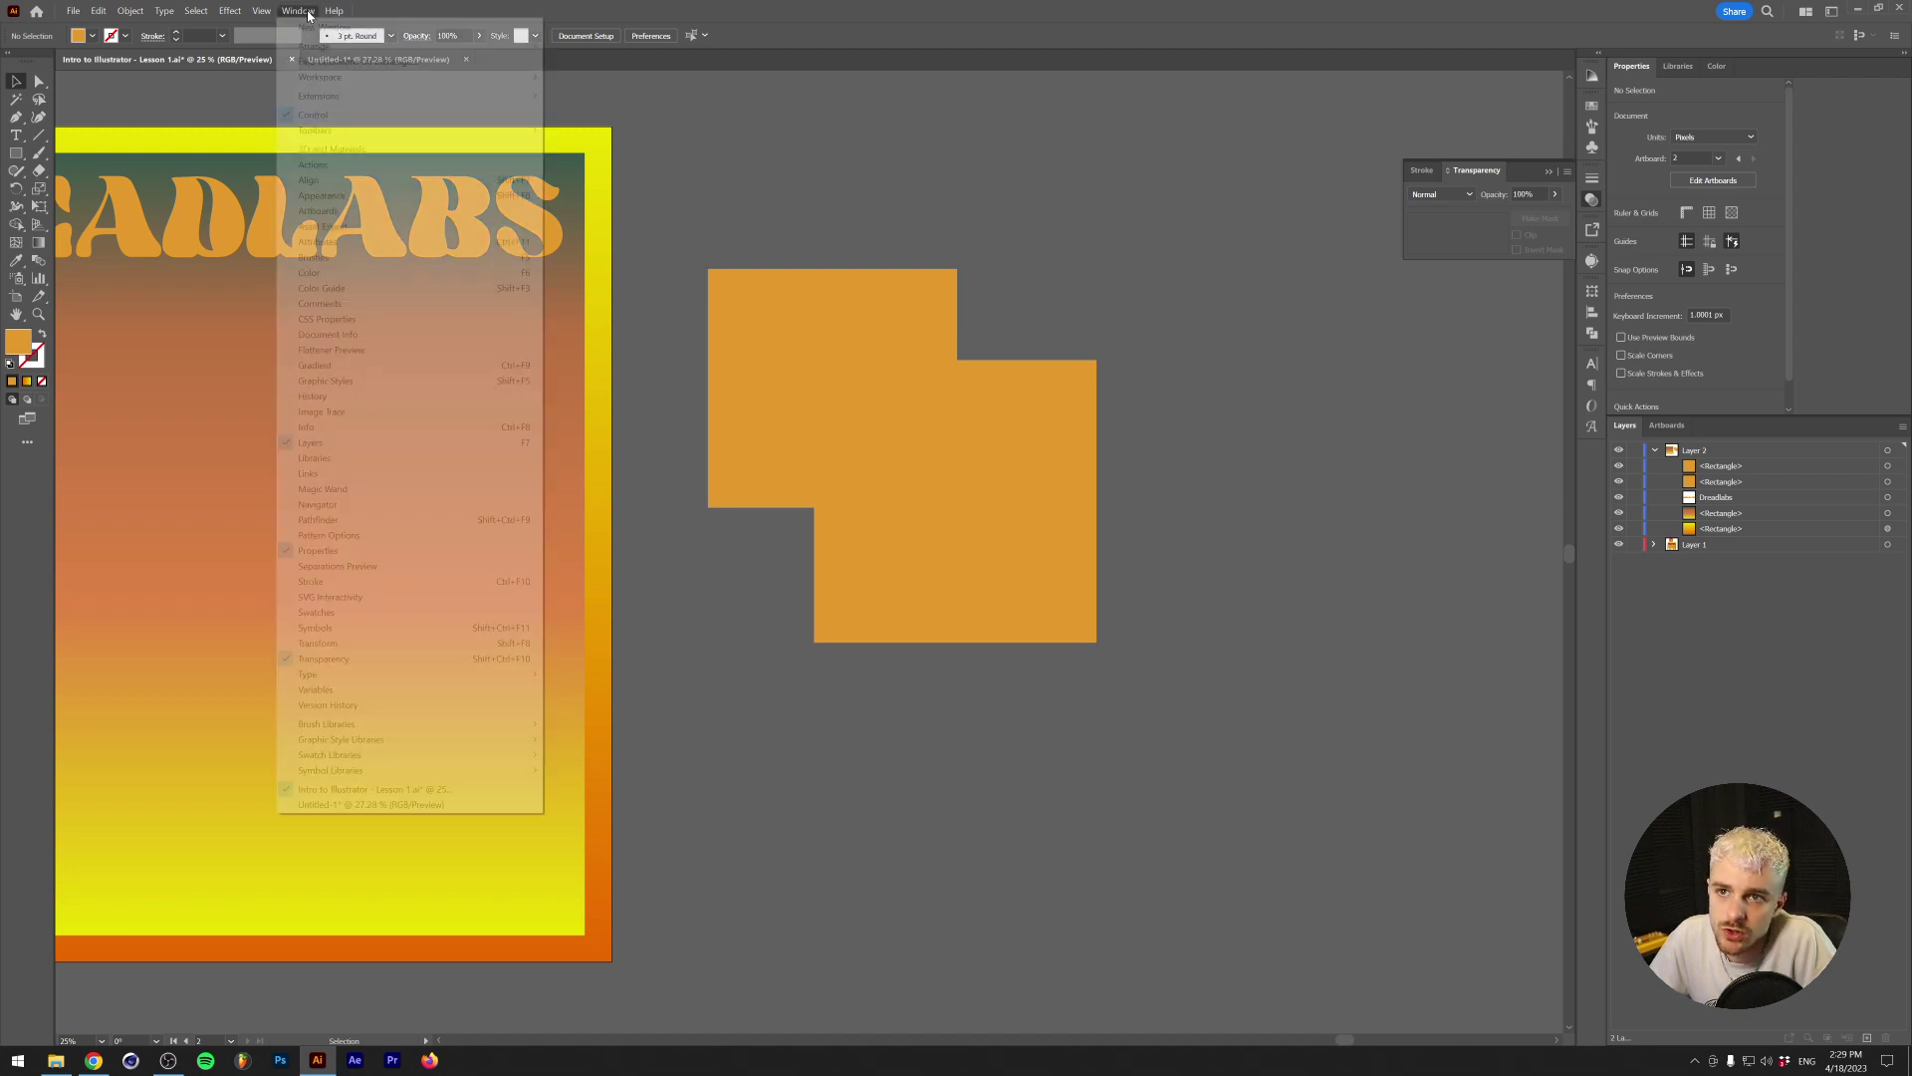
click(388, 518)
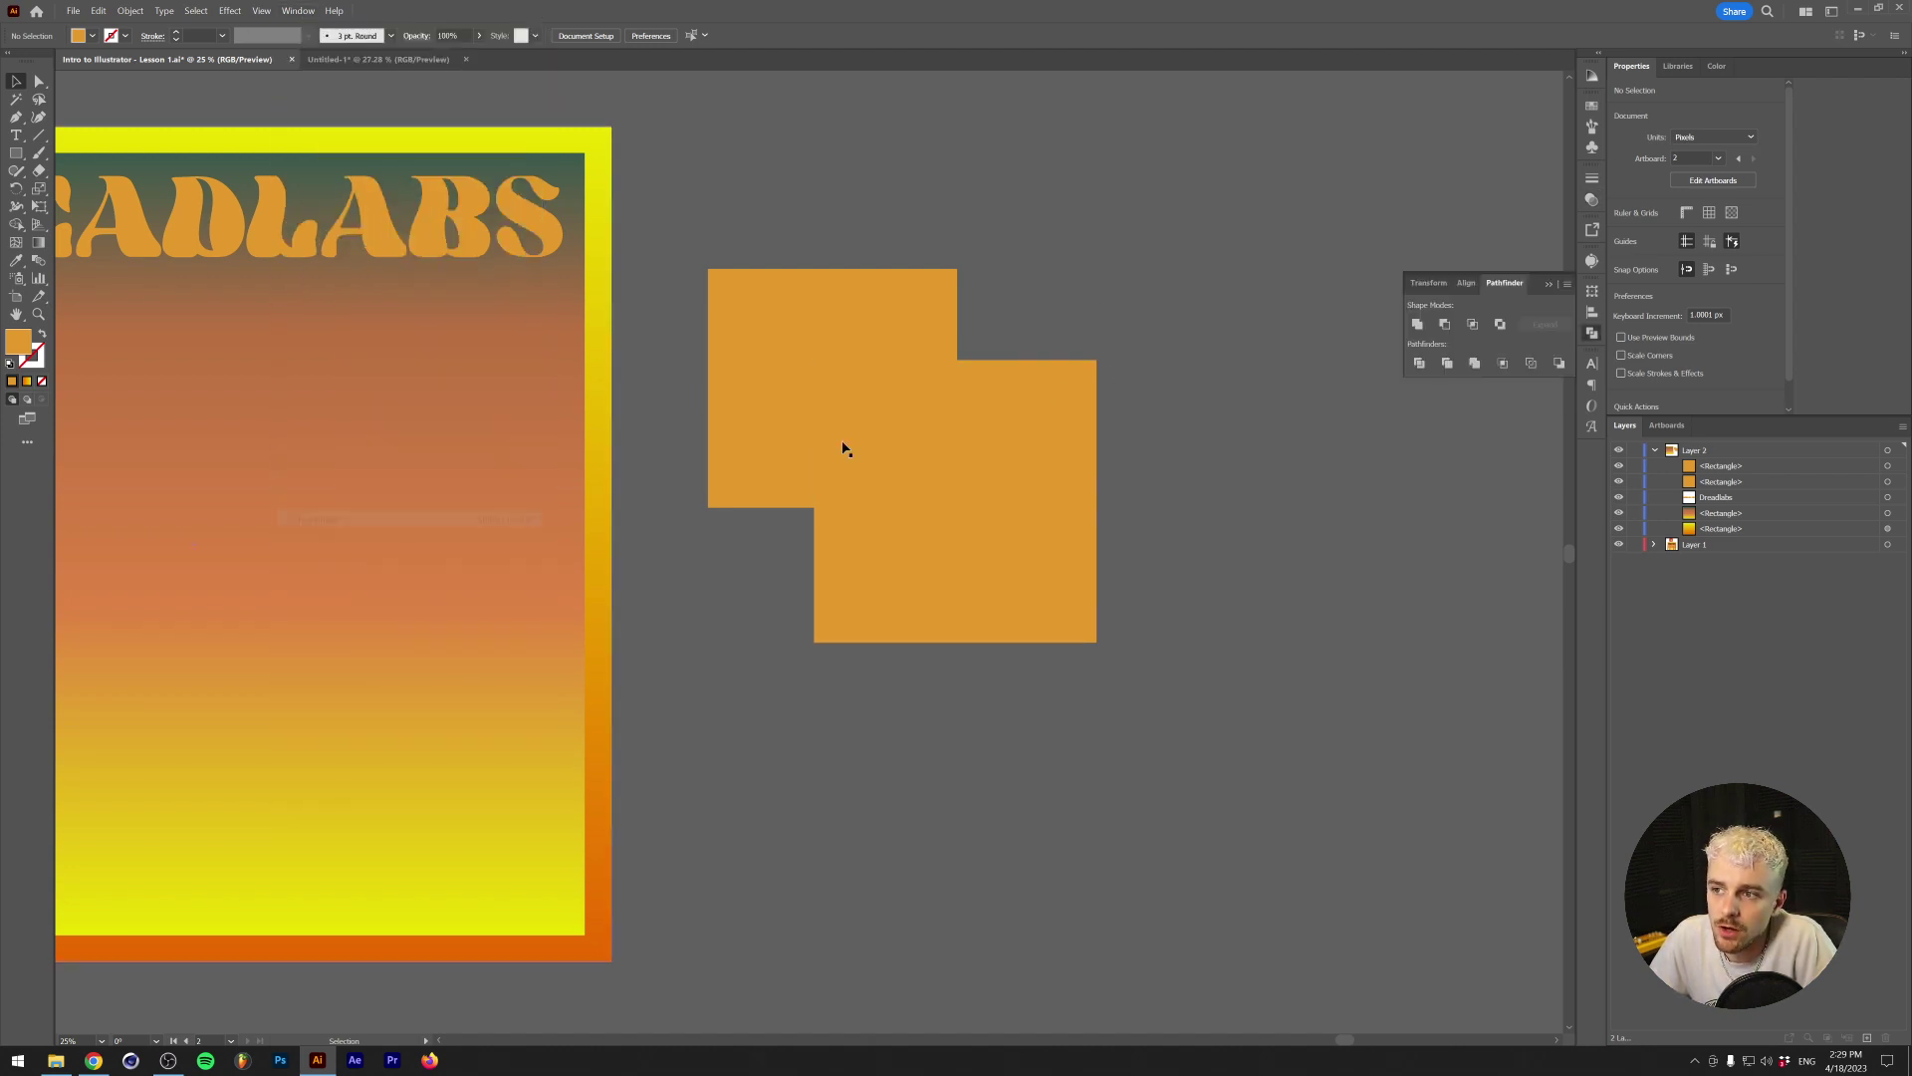
drag(1505, 283, 842, 710)
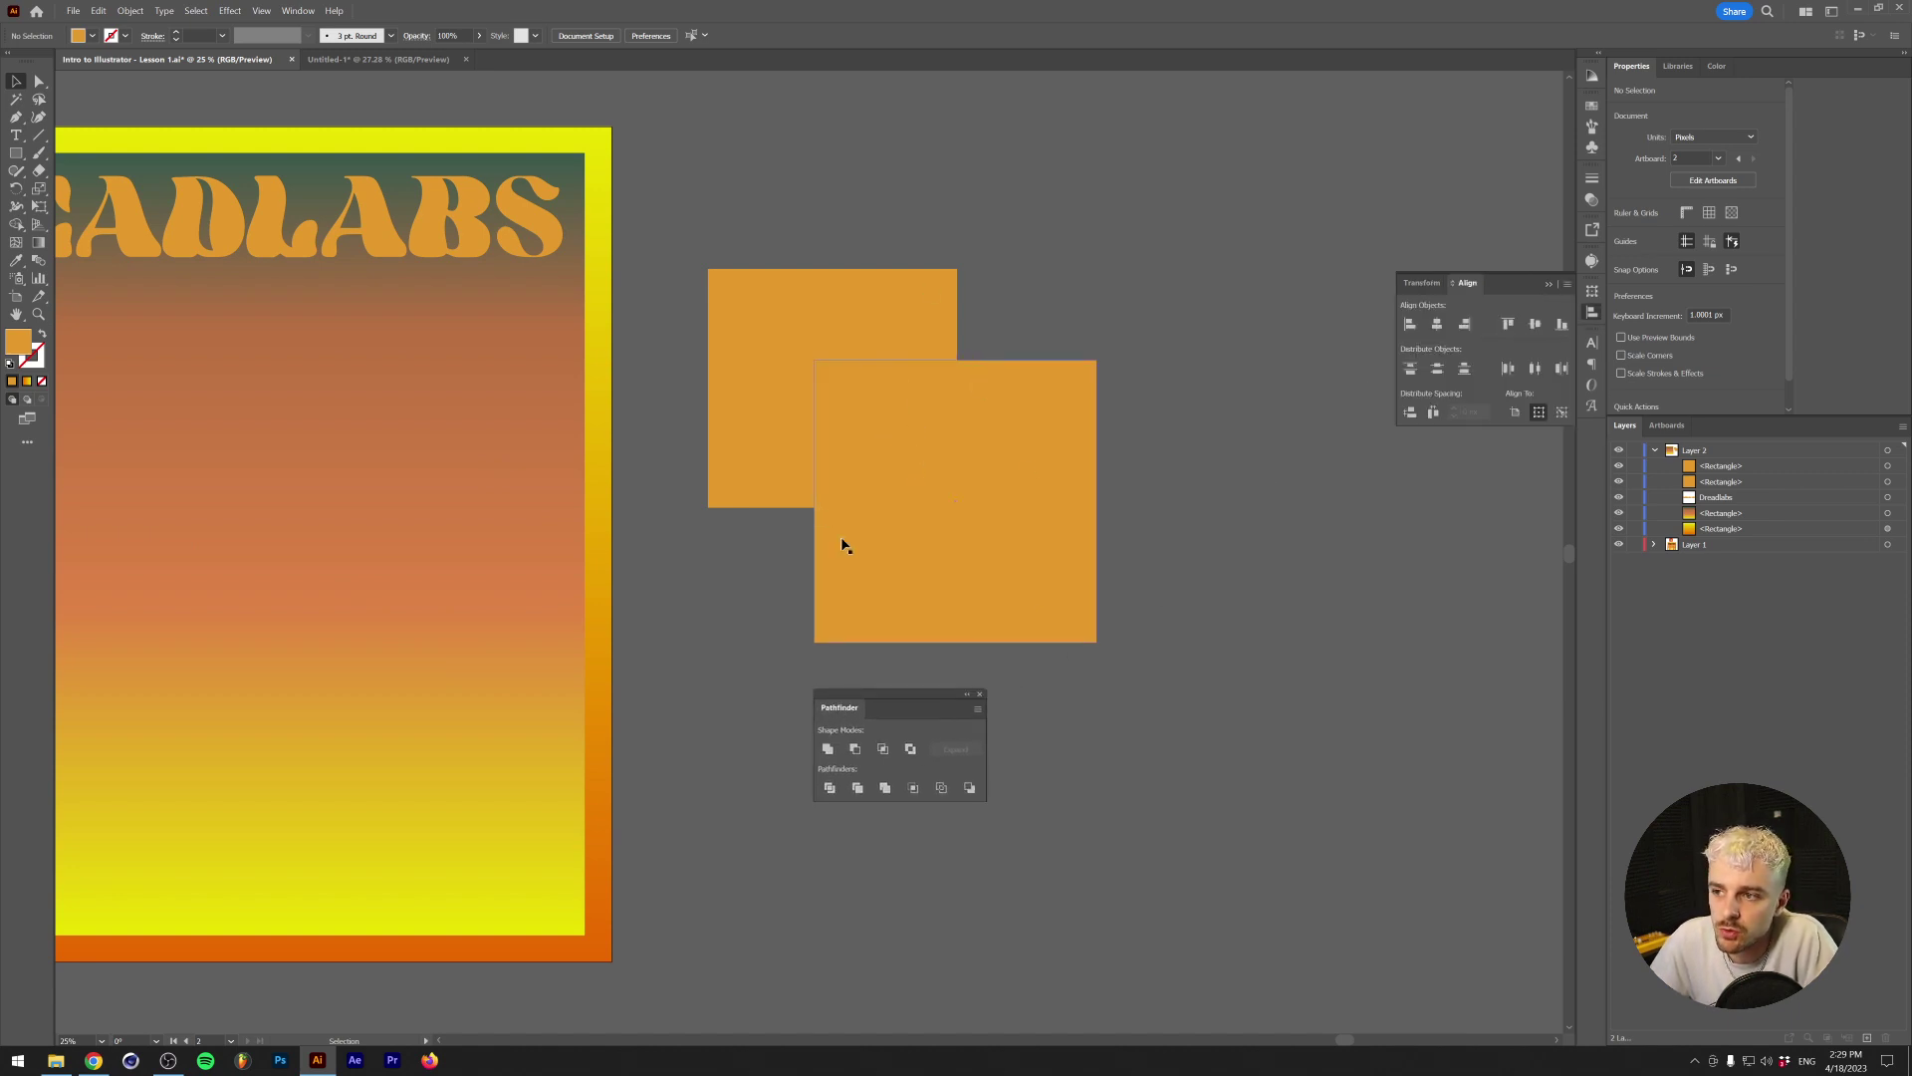
drag(894, 544, 1056, 388)
key(ctrl+z)
click(1101, 267)
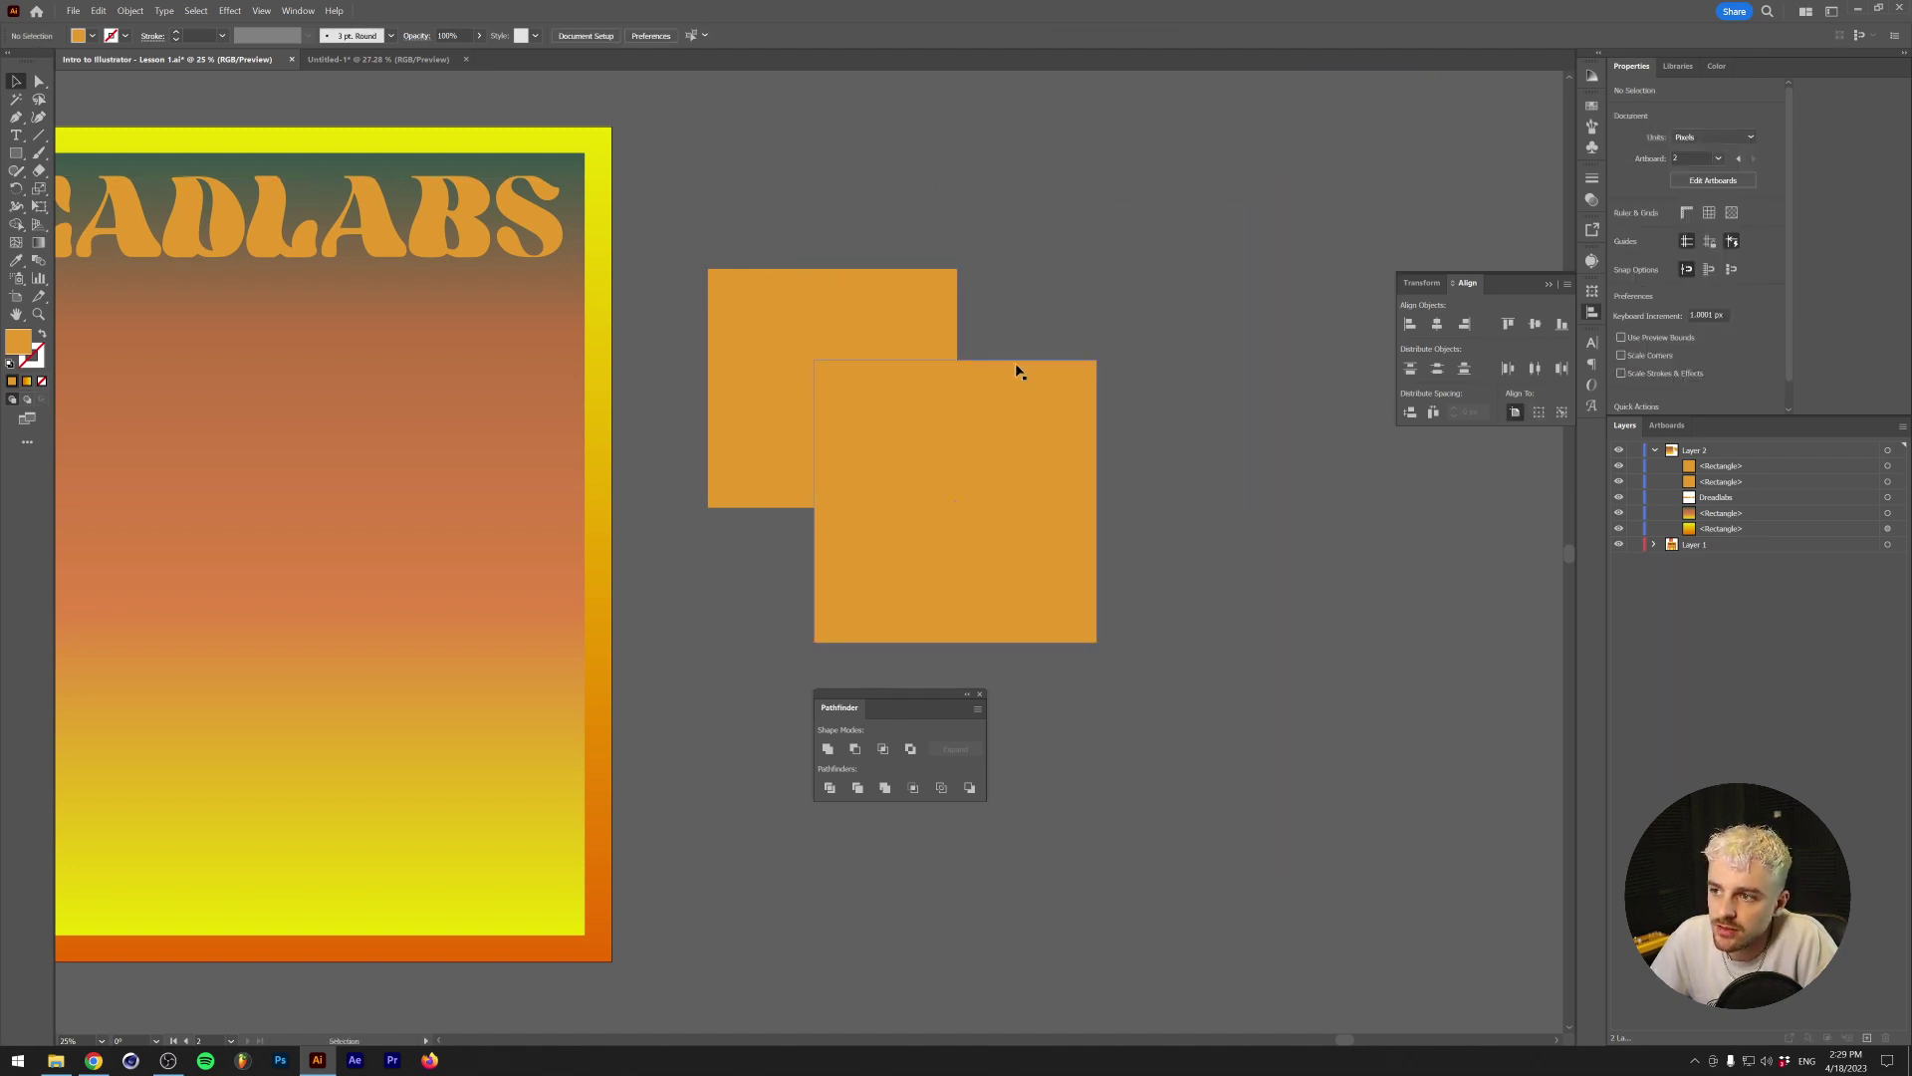
Unite the two overlapping rectangles into a single shape with Pathfinder and try moving it
drag(715, 601, 837, 488)
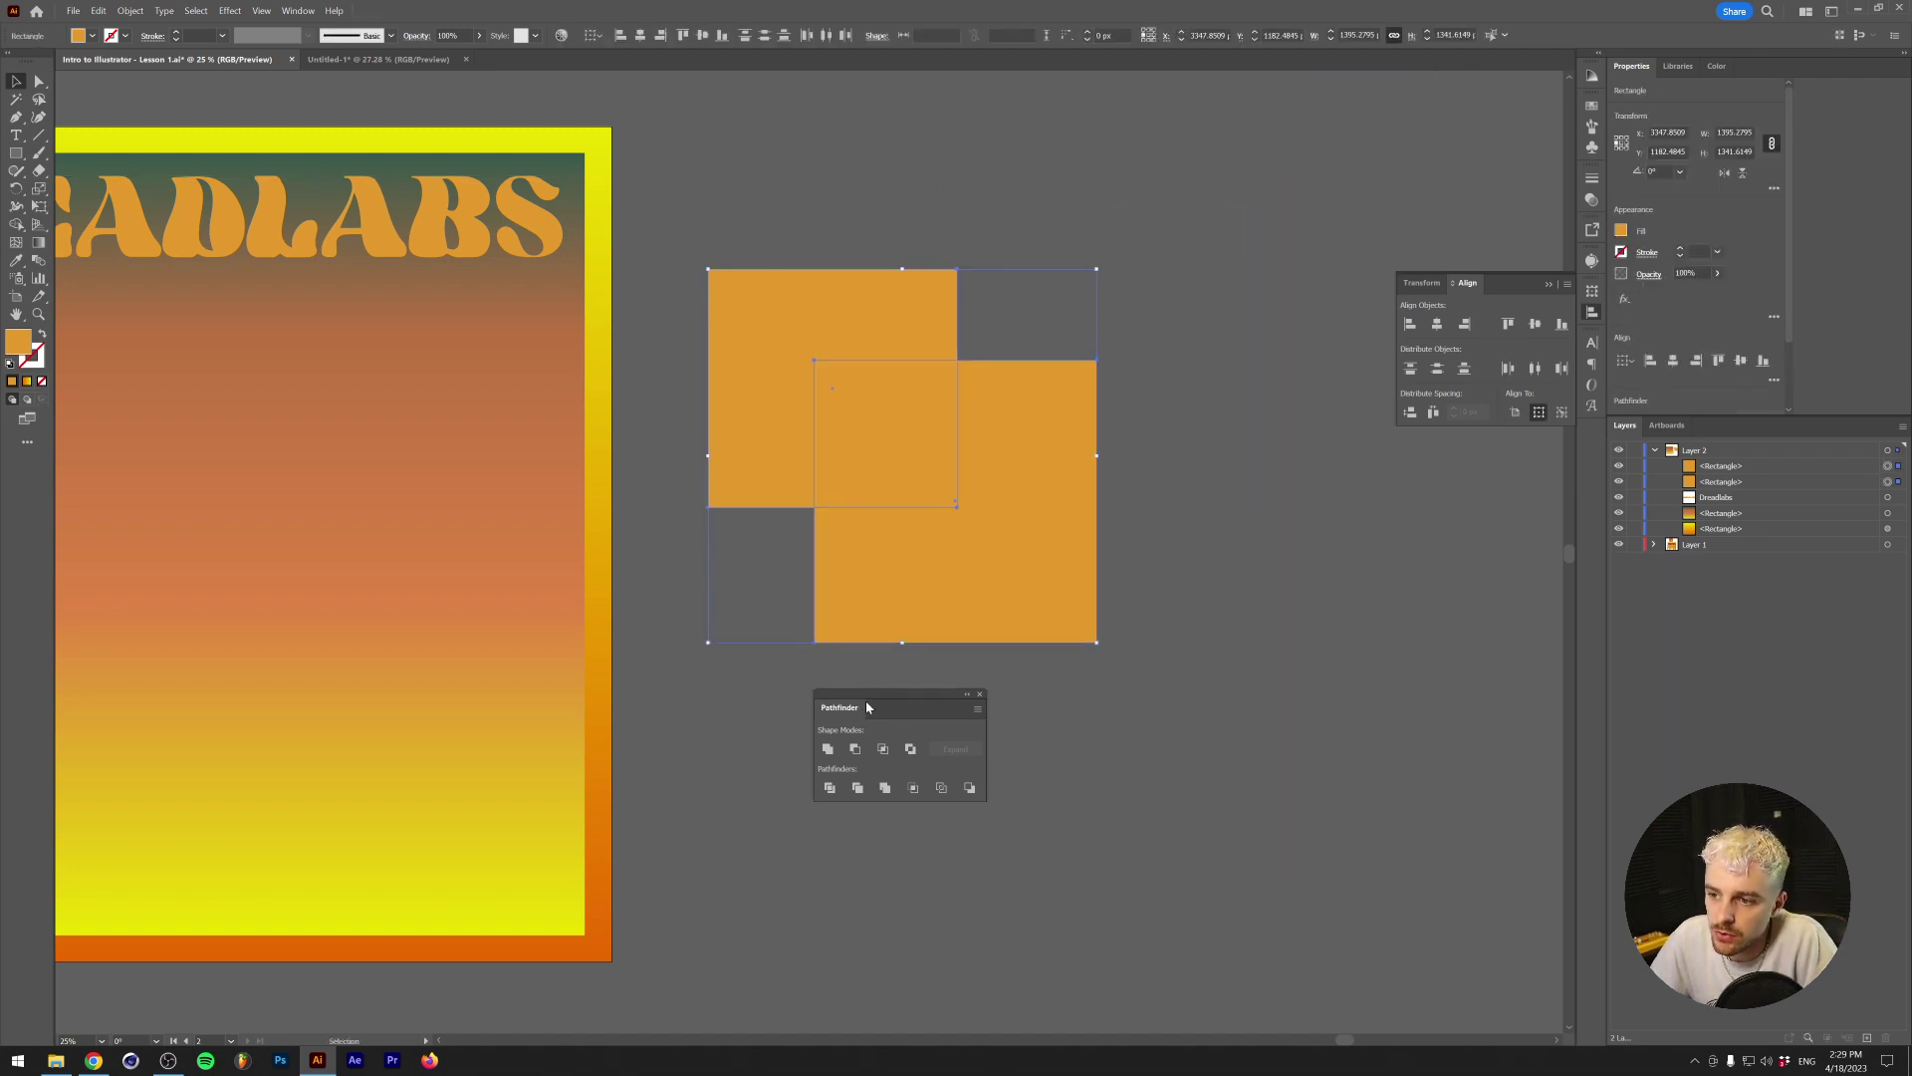
drag(866, 708, 1070, 232)
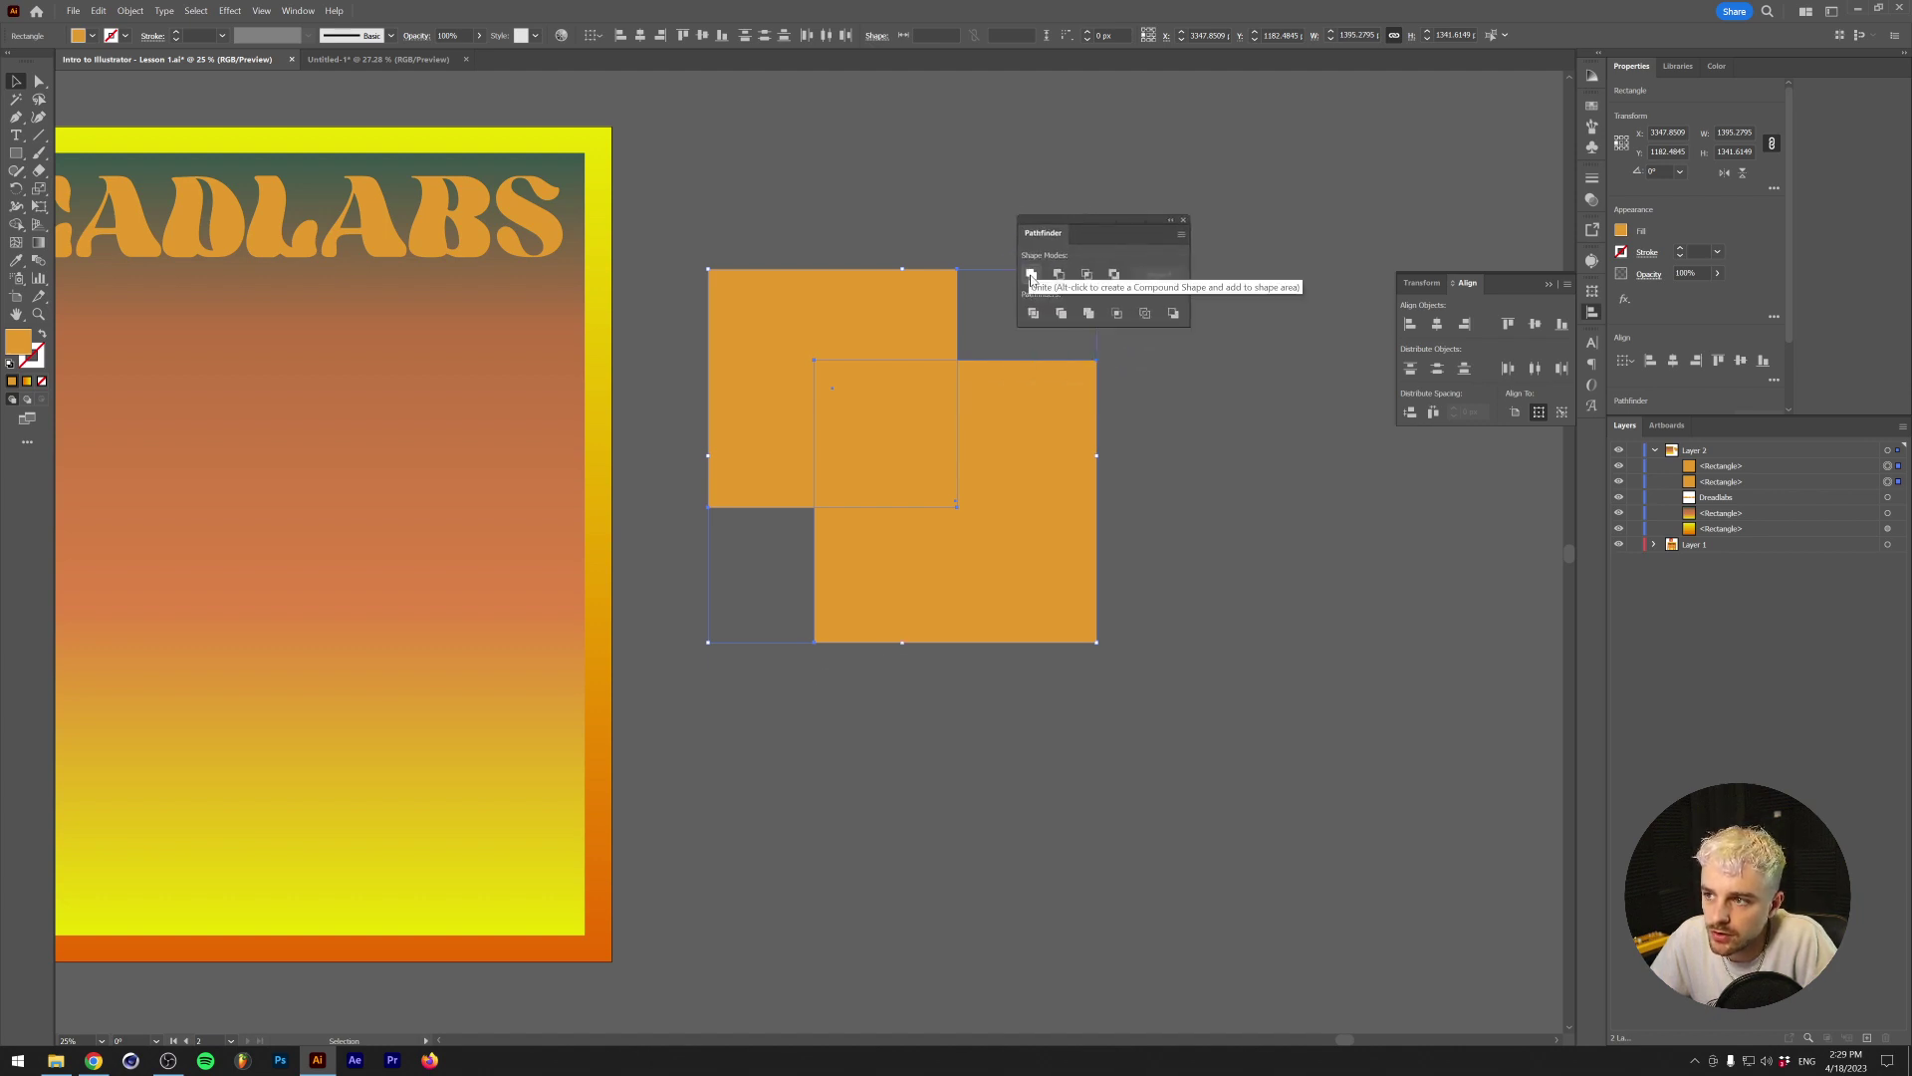
click(1031, 275)
click(845, 249)
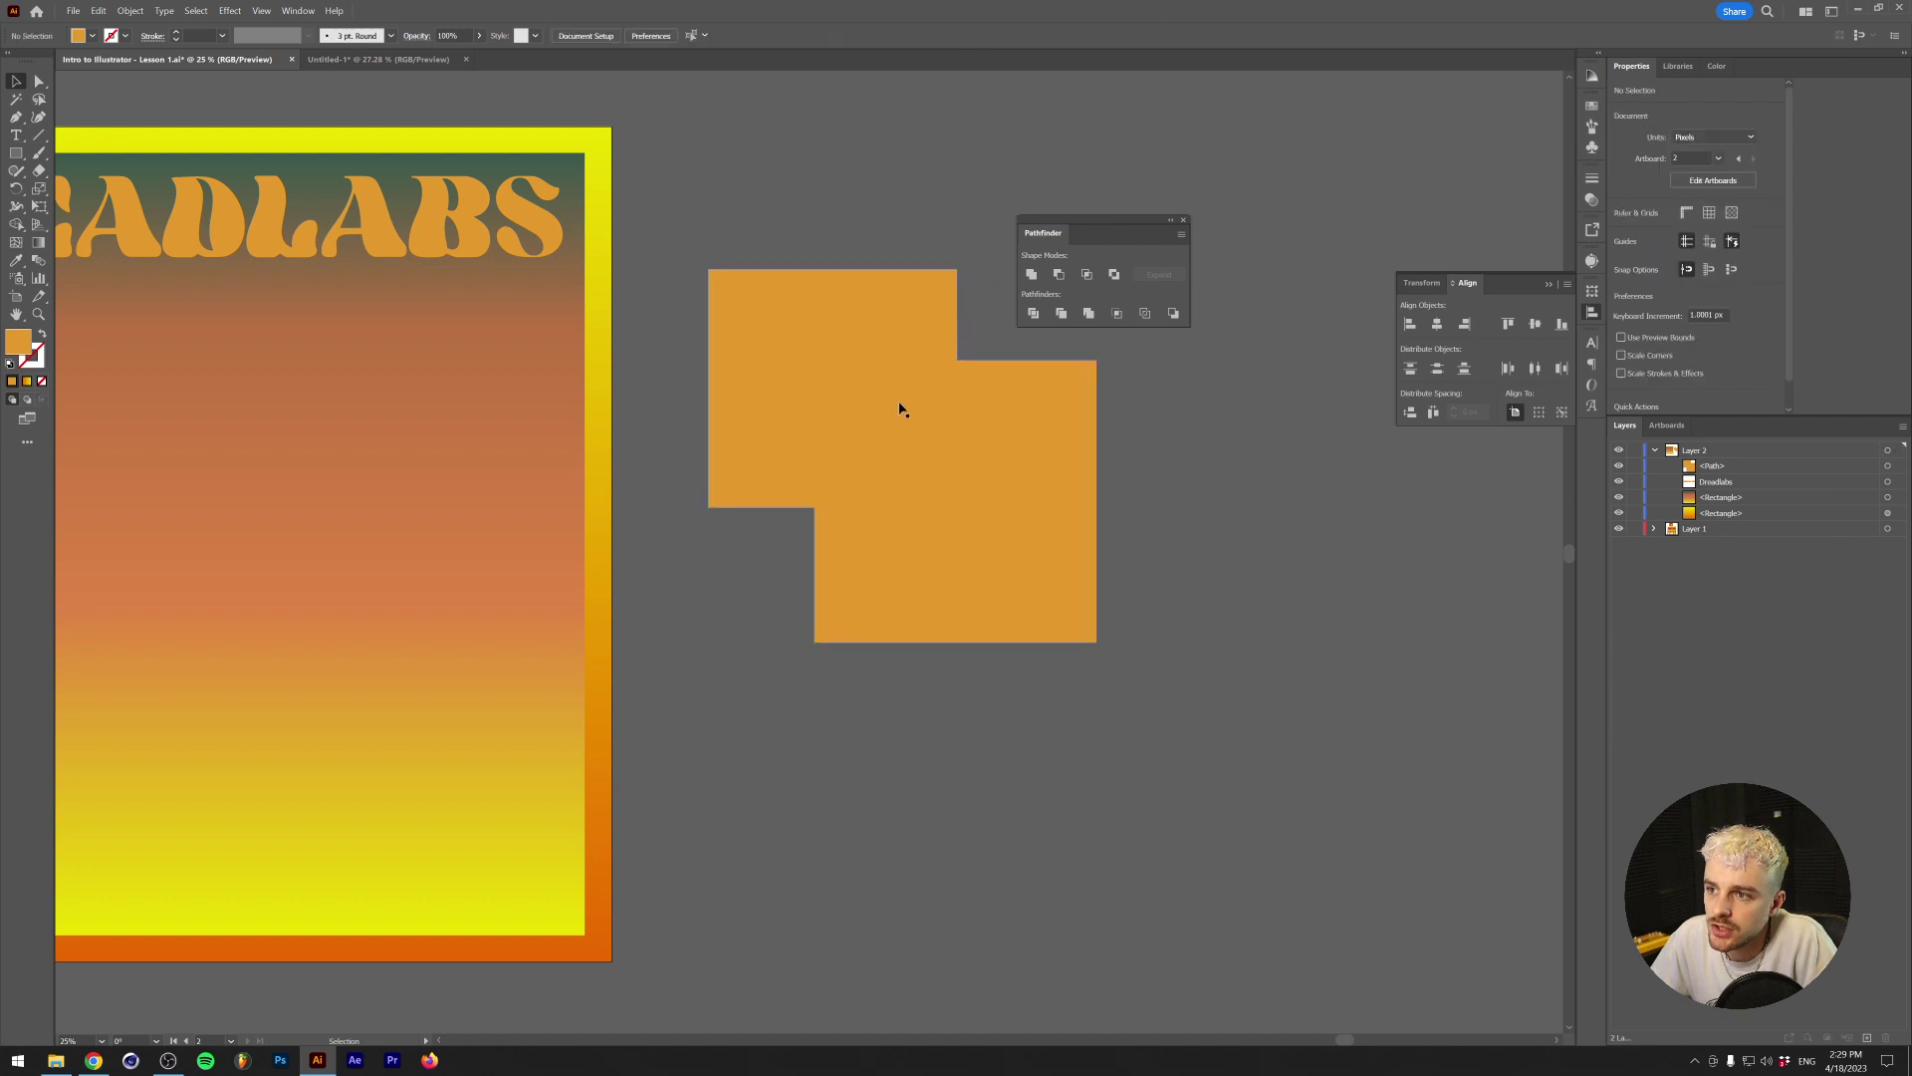
drag(901, 410, 1070, 380)
Undo the merge of the two rectangles and delete them after trying Minus Front
key(ctrl+z)
key(ctrl+z)
key(ctrl+z)
key(ctrl+z)
key(ctrl+z)
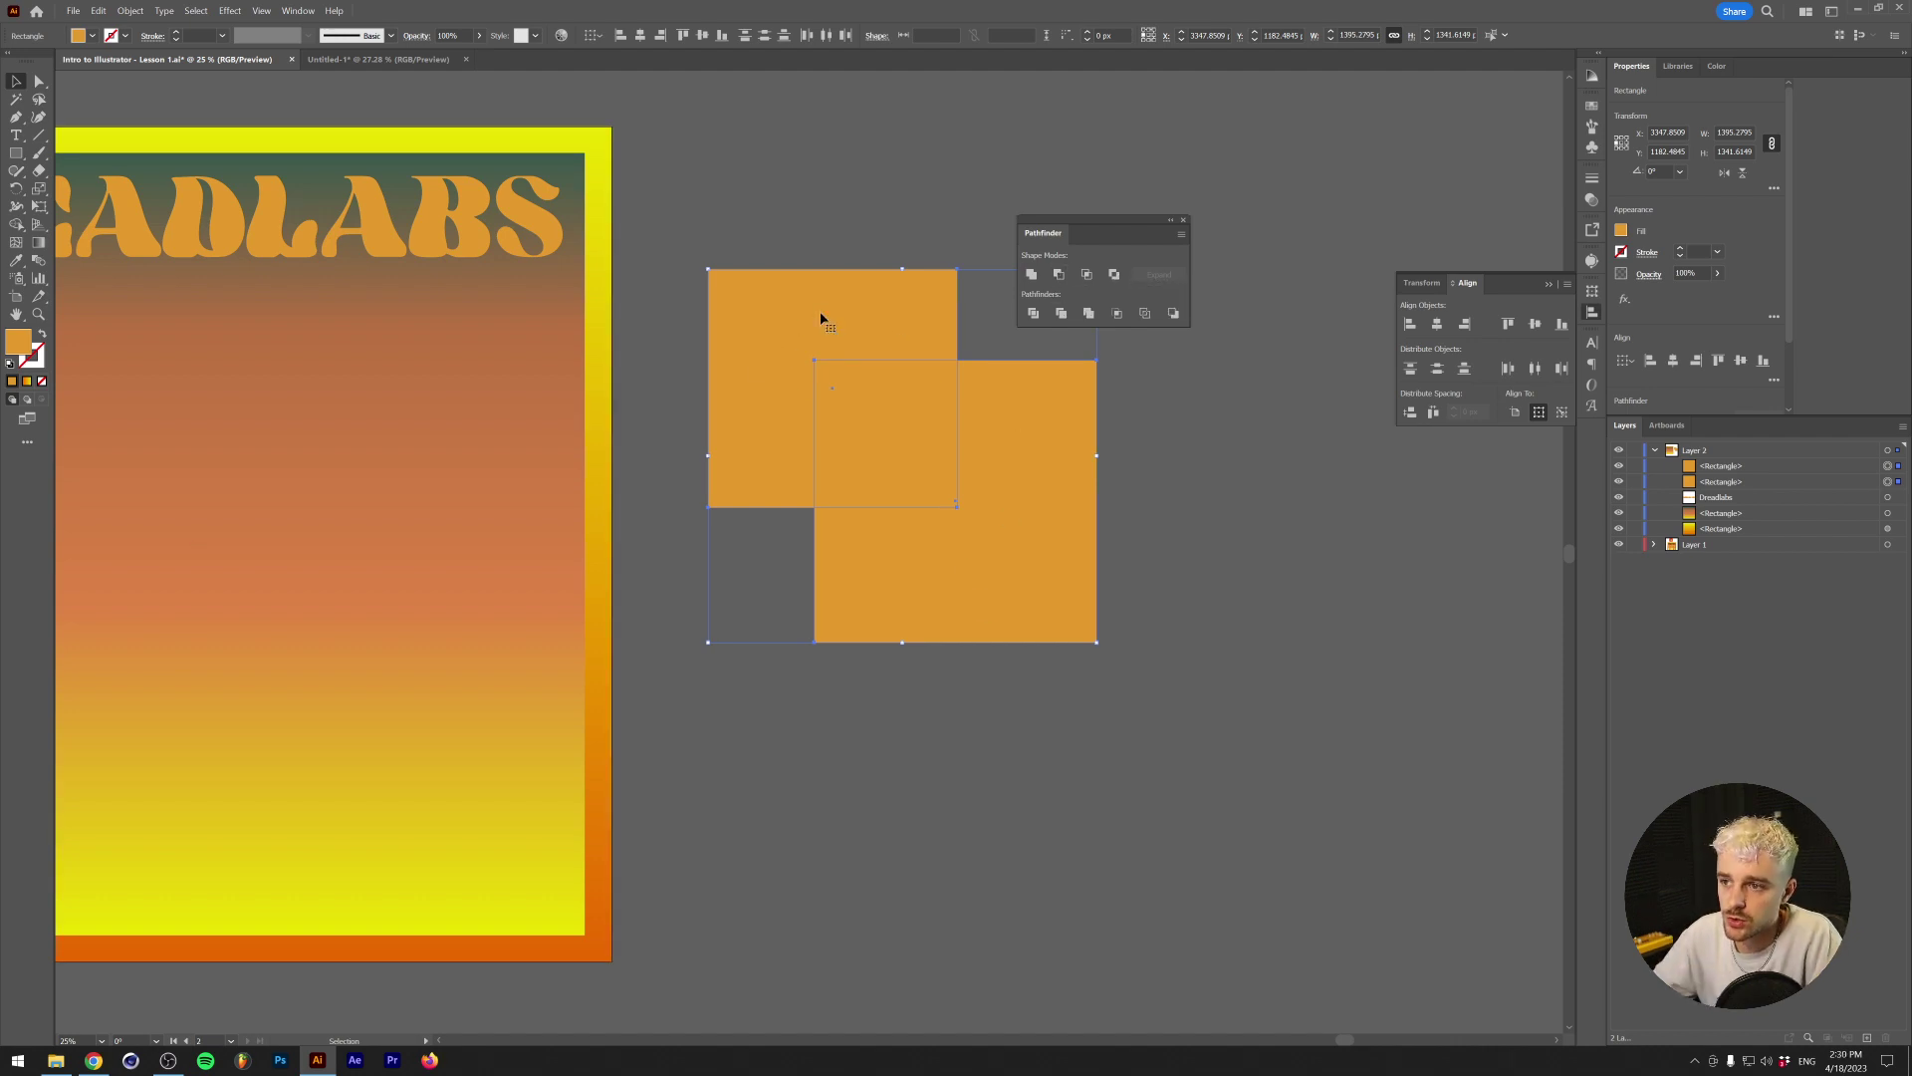
click(1060, 276)
key(Delete)
Draw four overlapping ellipses of different sizes beside the artboard and close the Pathfinder panel
key(l)
drag(691, 243, 930, 465)
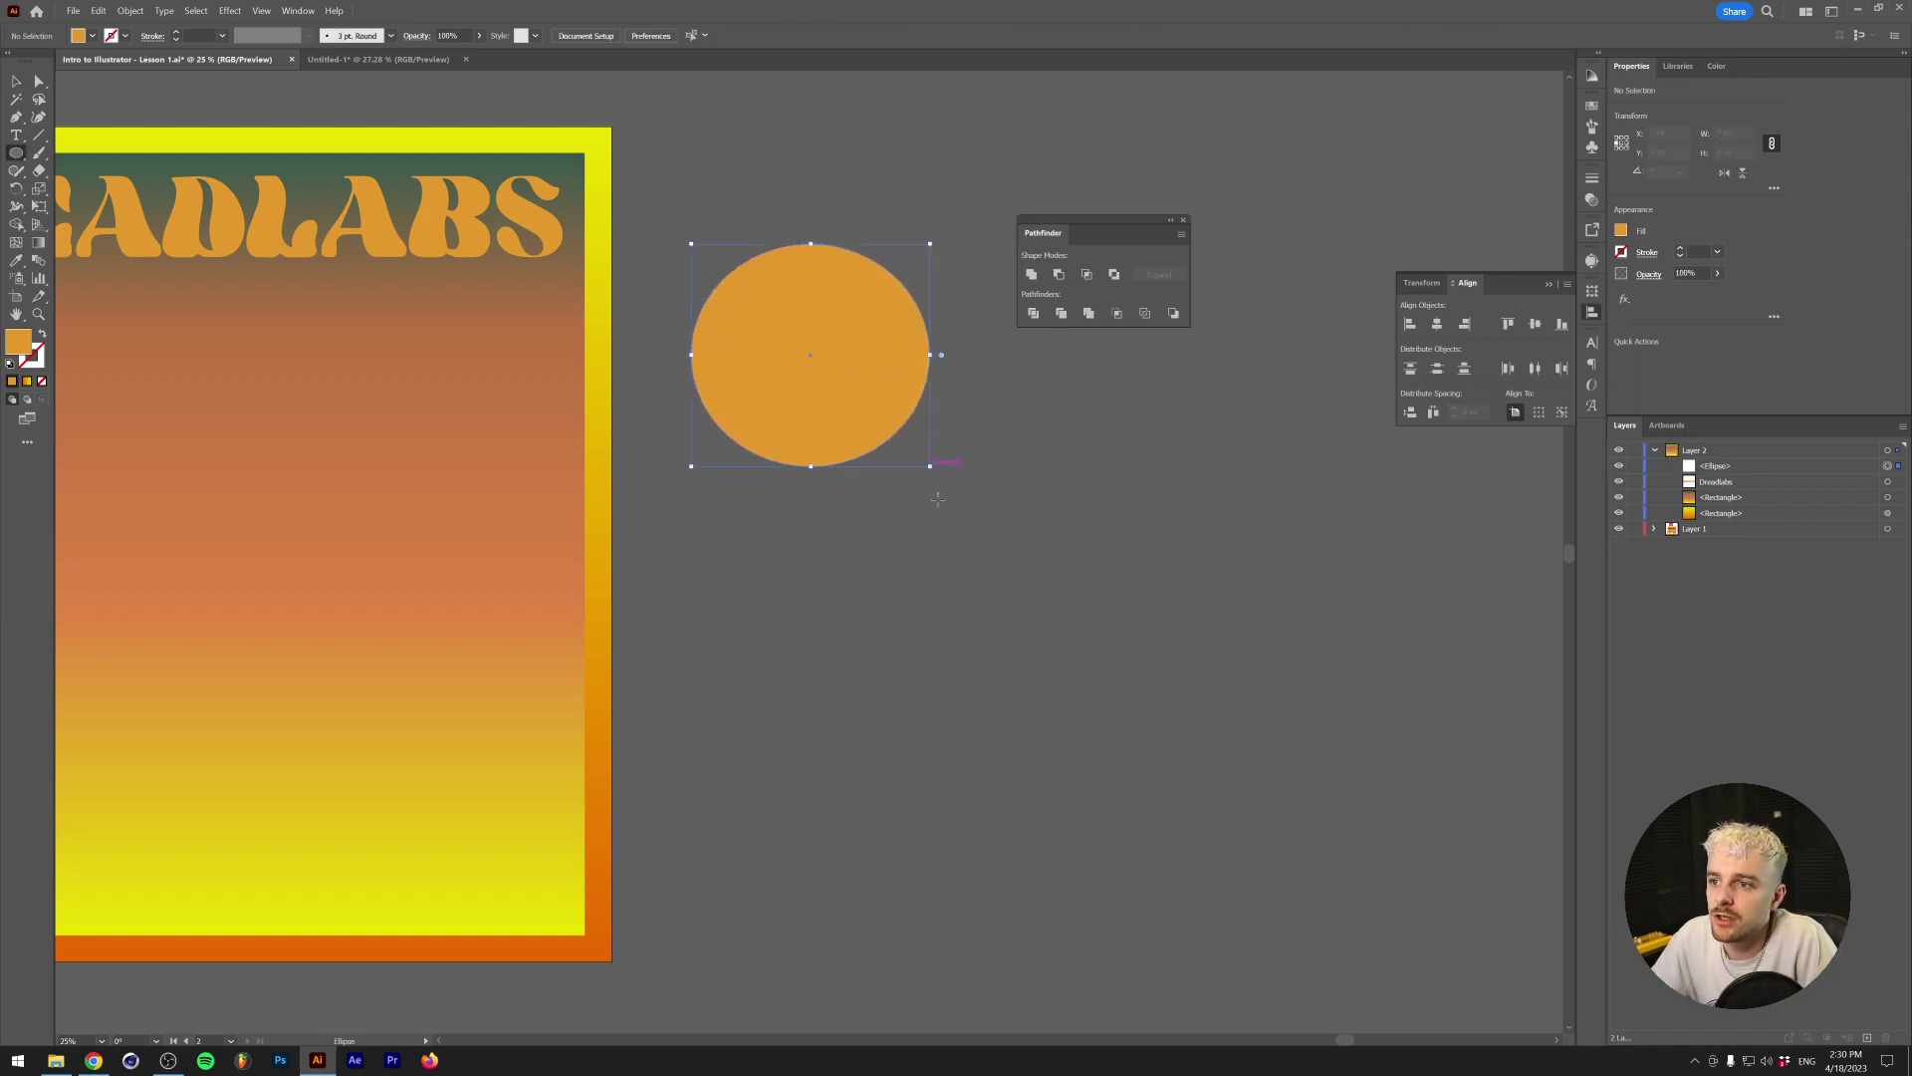
drag(1121, 812, 755, 342)
drag(1216, 384, 825, 548)
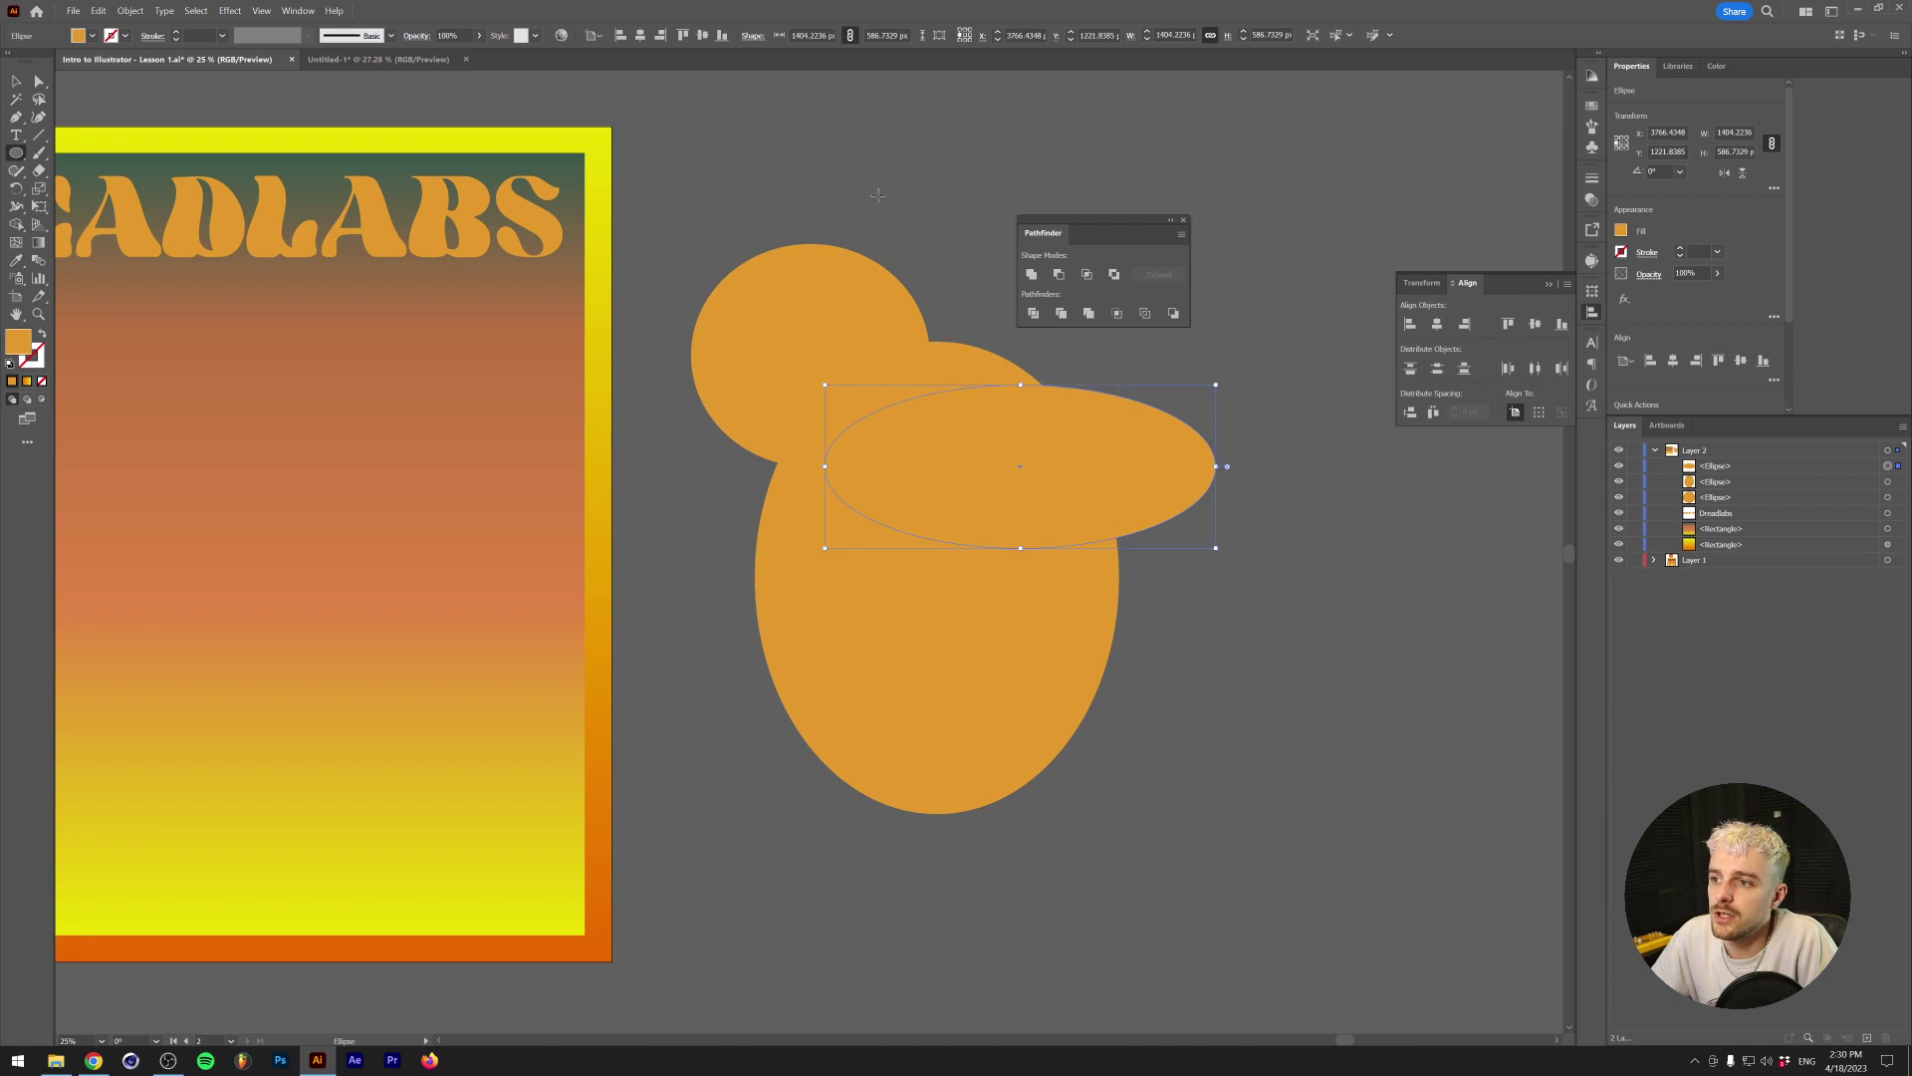
mouse_move(877, 195)
mouse_down()
mouse_move(1006, 319)
mouse_move(1023, 381)
mouse_up()
click(1183, 220)
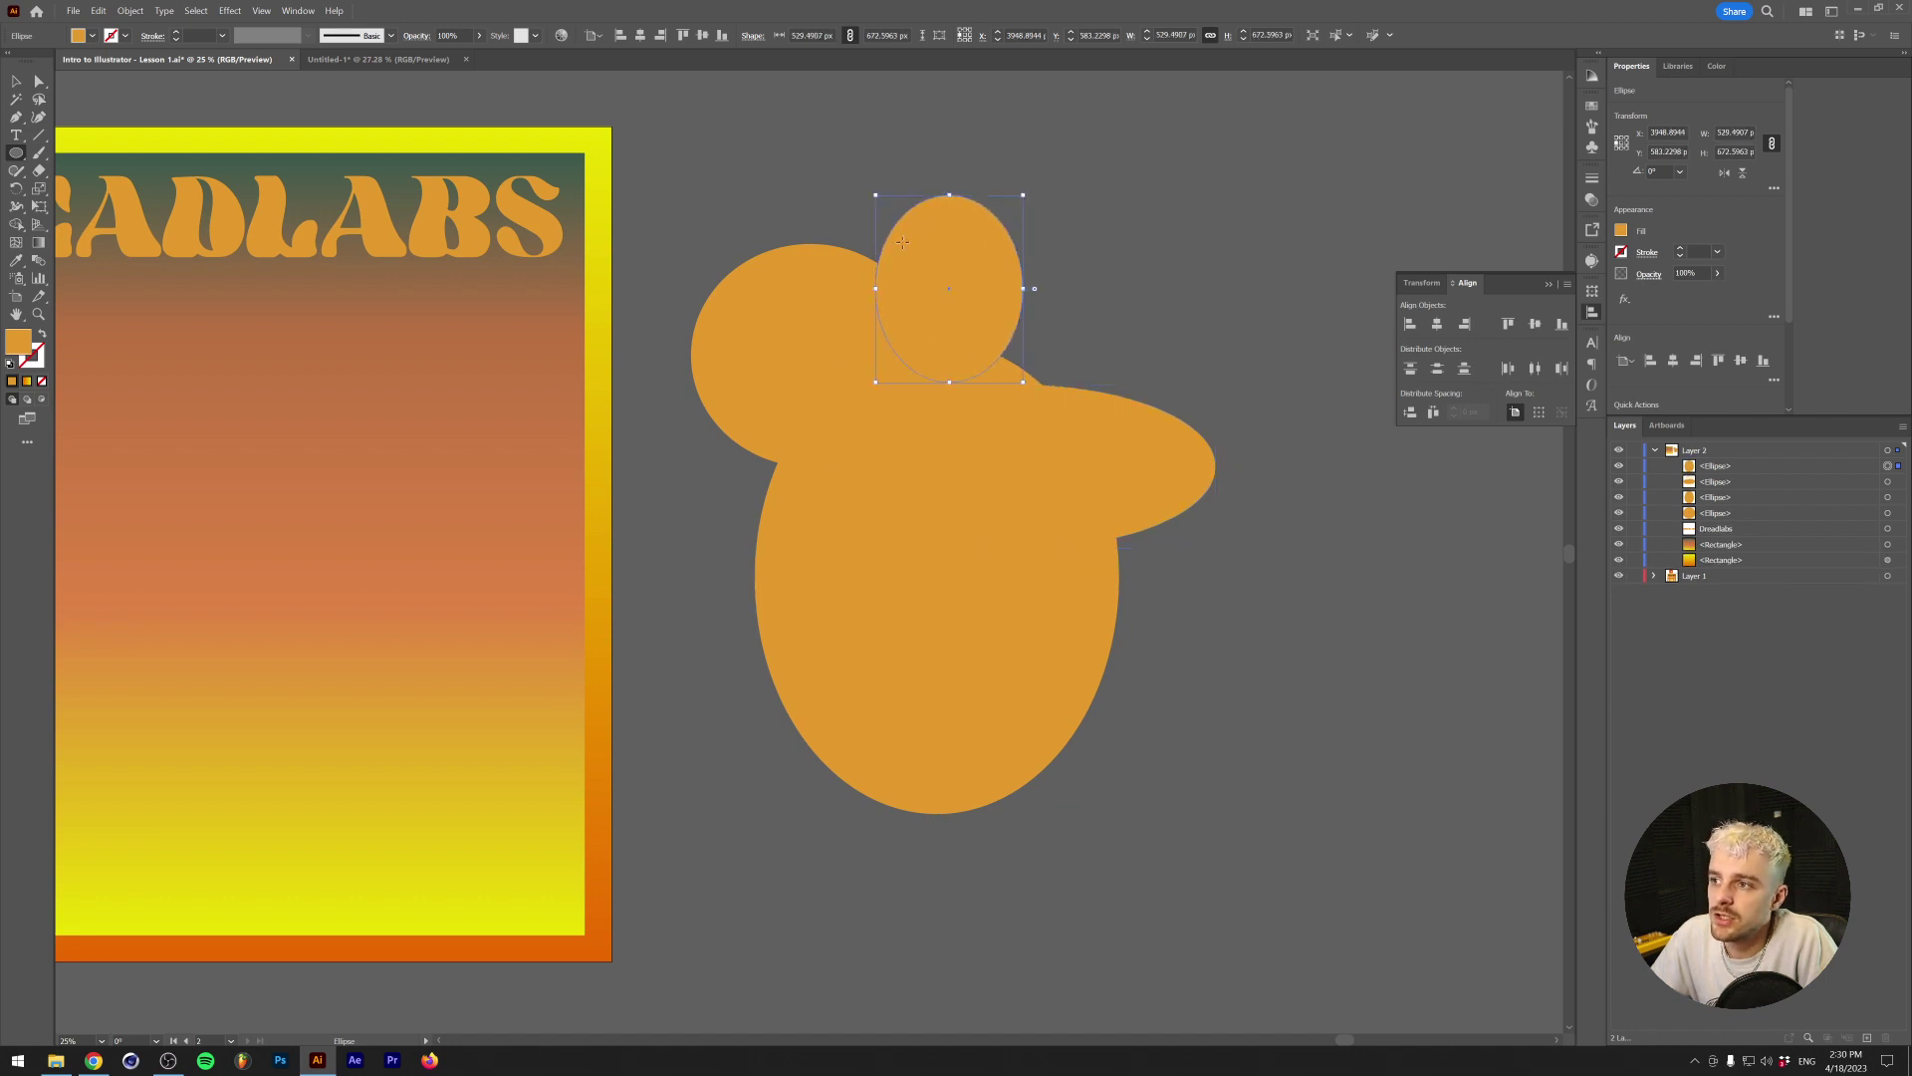
Select all four ellipses and merge the two upper ones with the Shape Builder tool
click(16, 224)
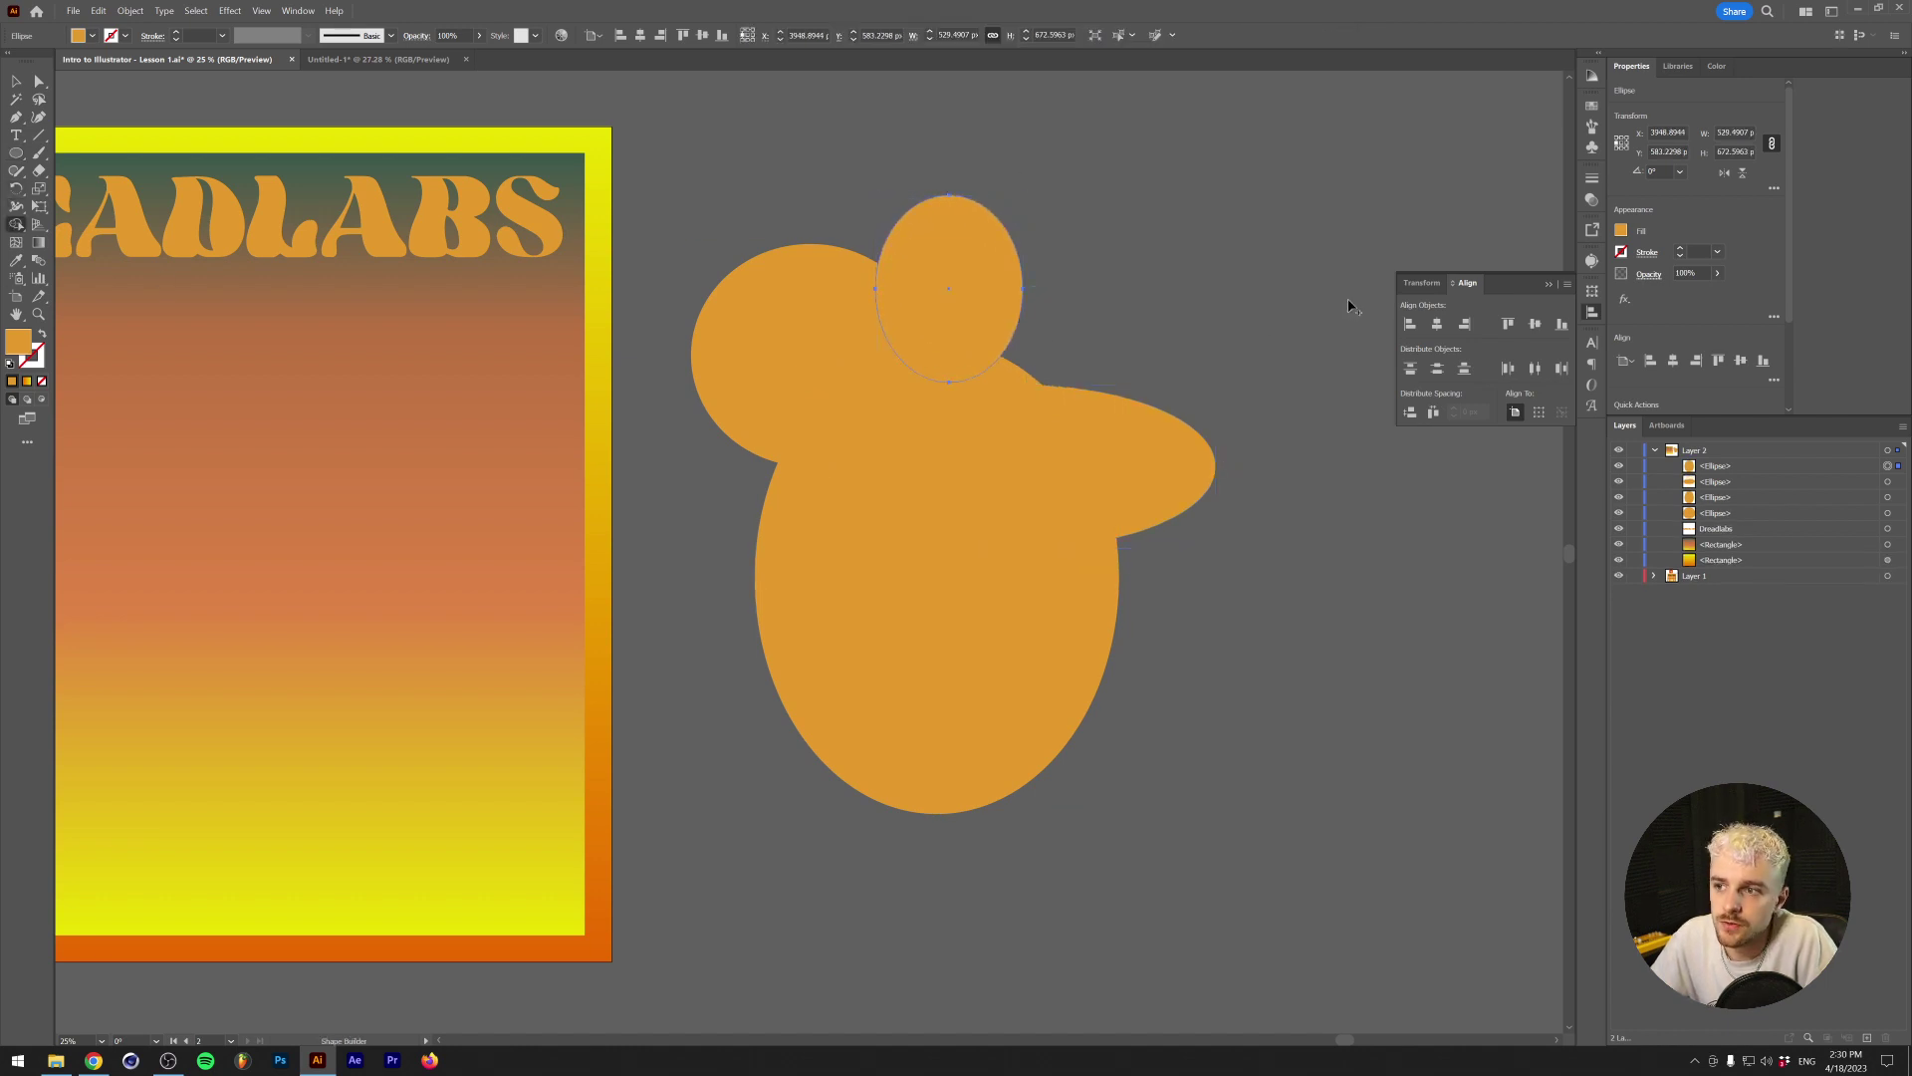
key(v)
click(1140, 294)
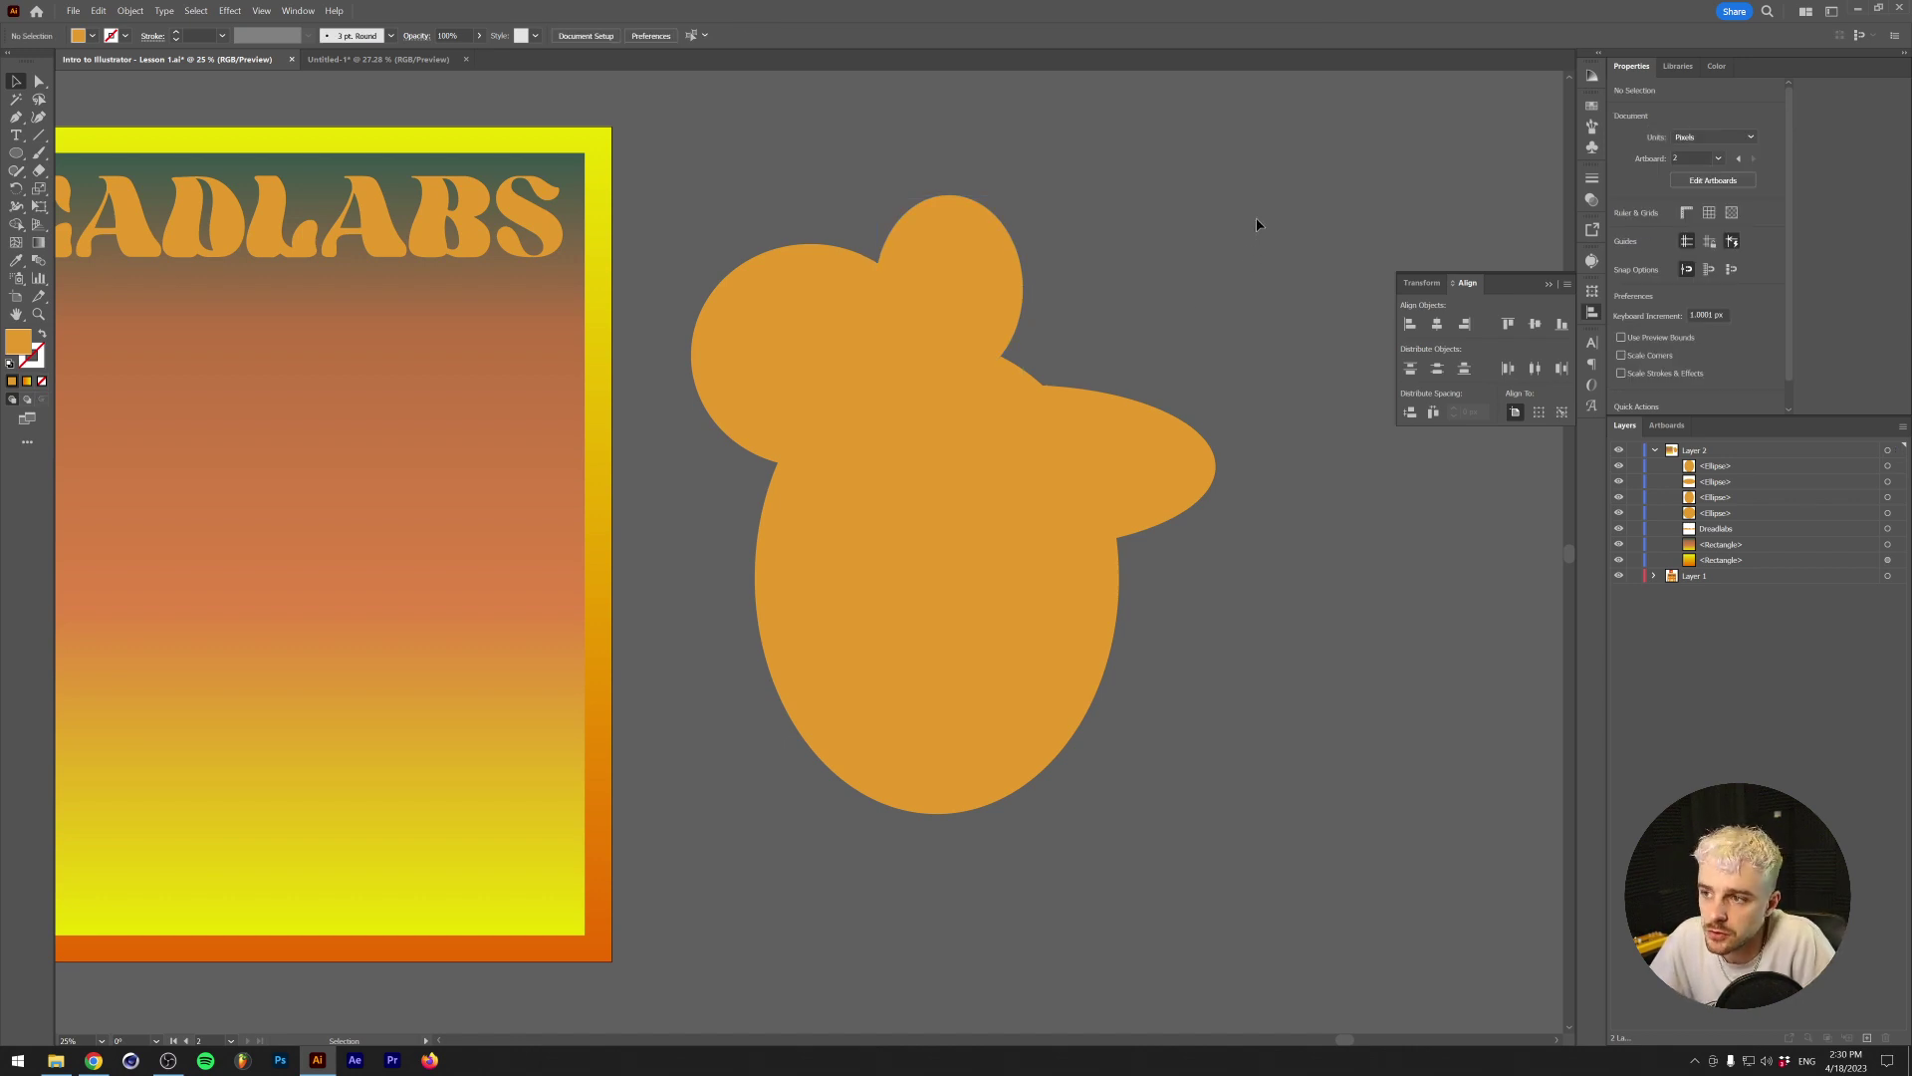
drag(743, 780, 875, 362)
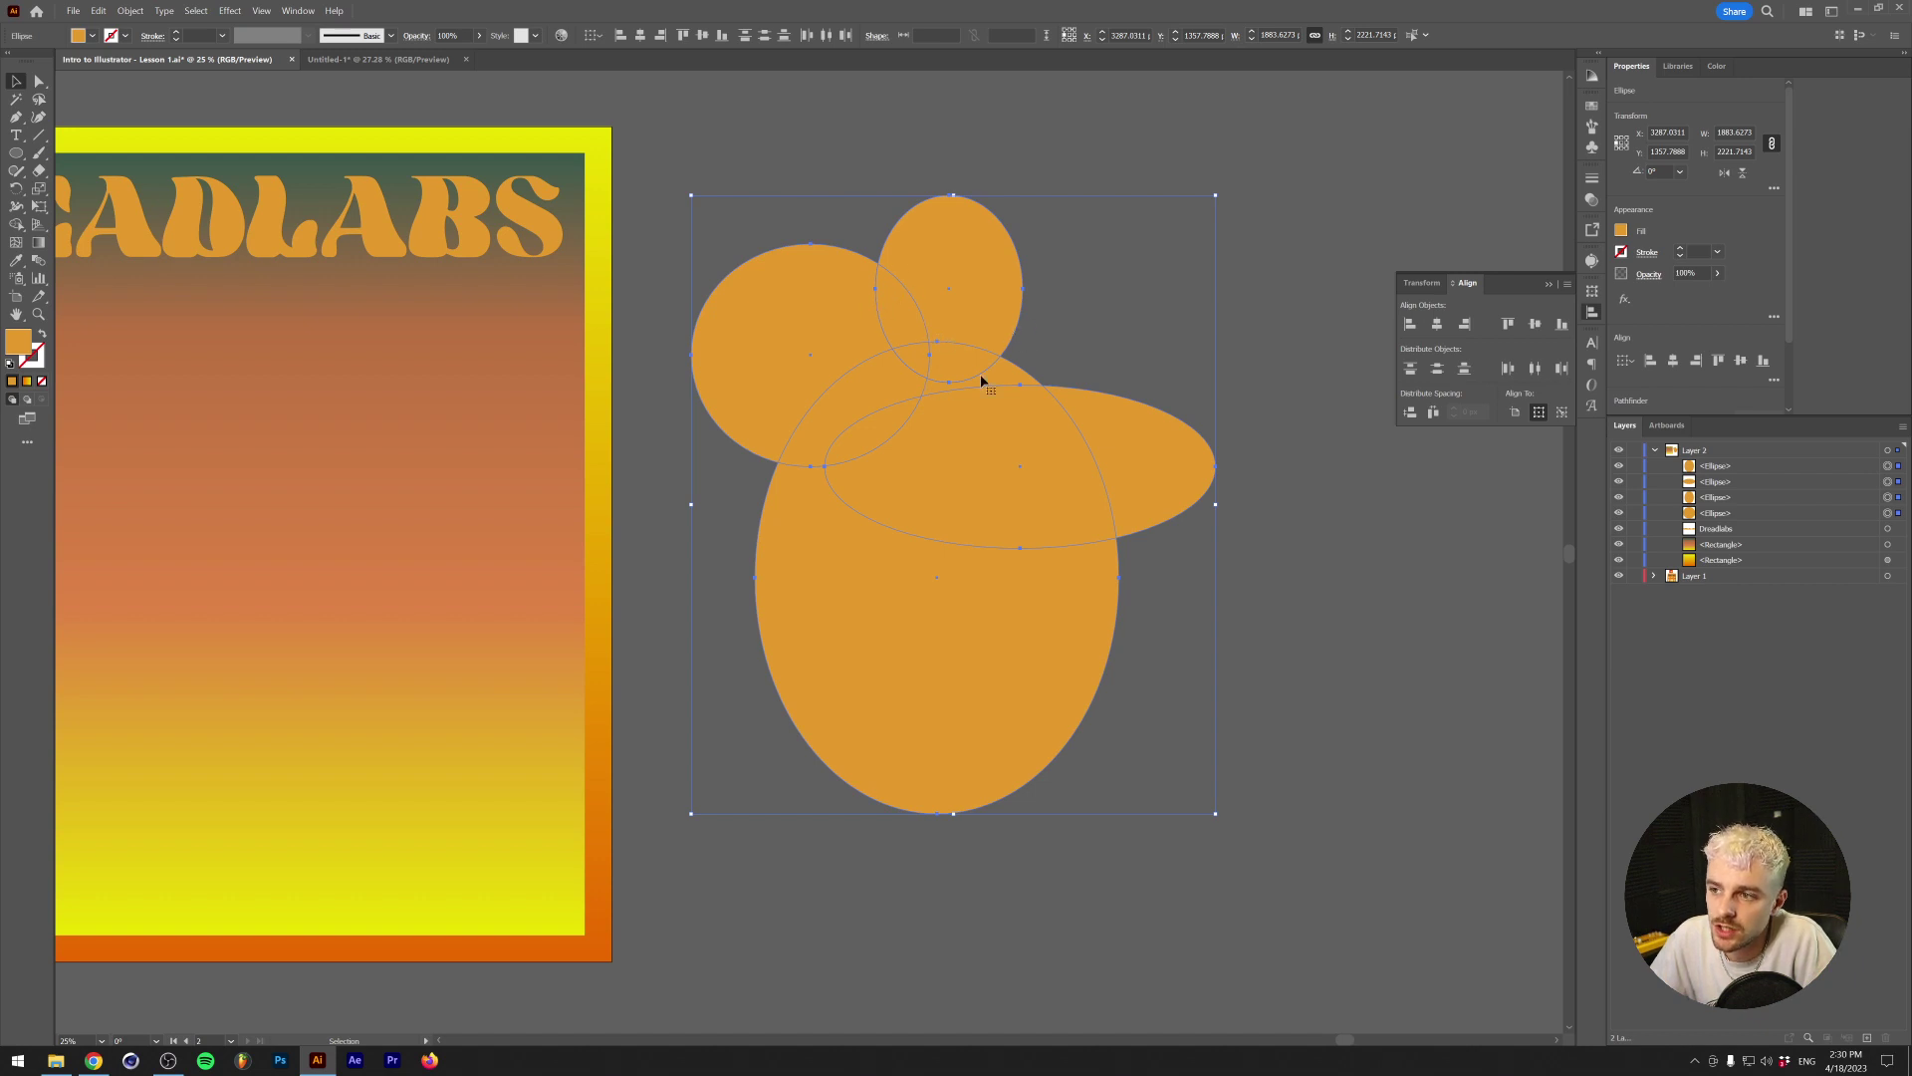
click(16, 226)
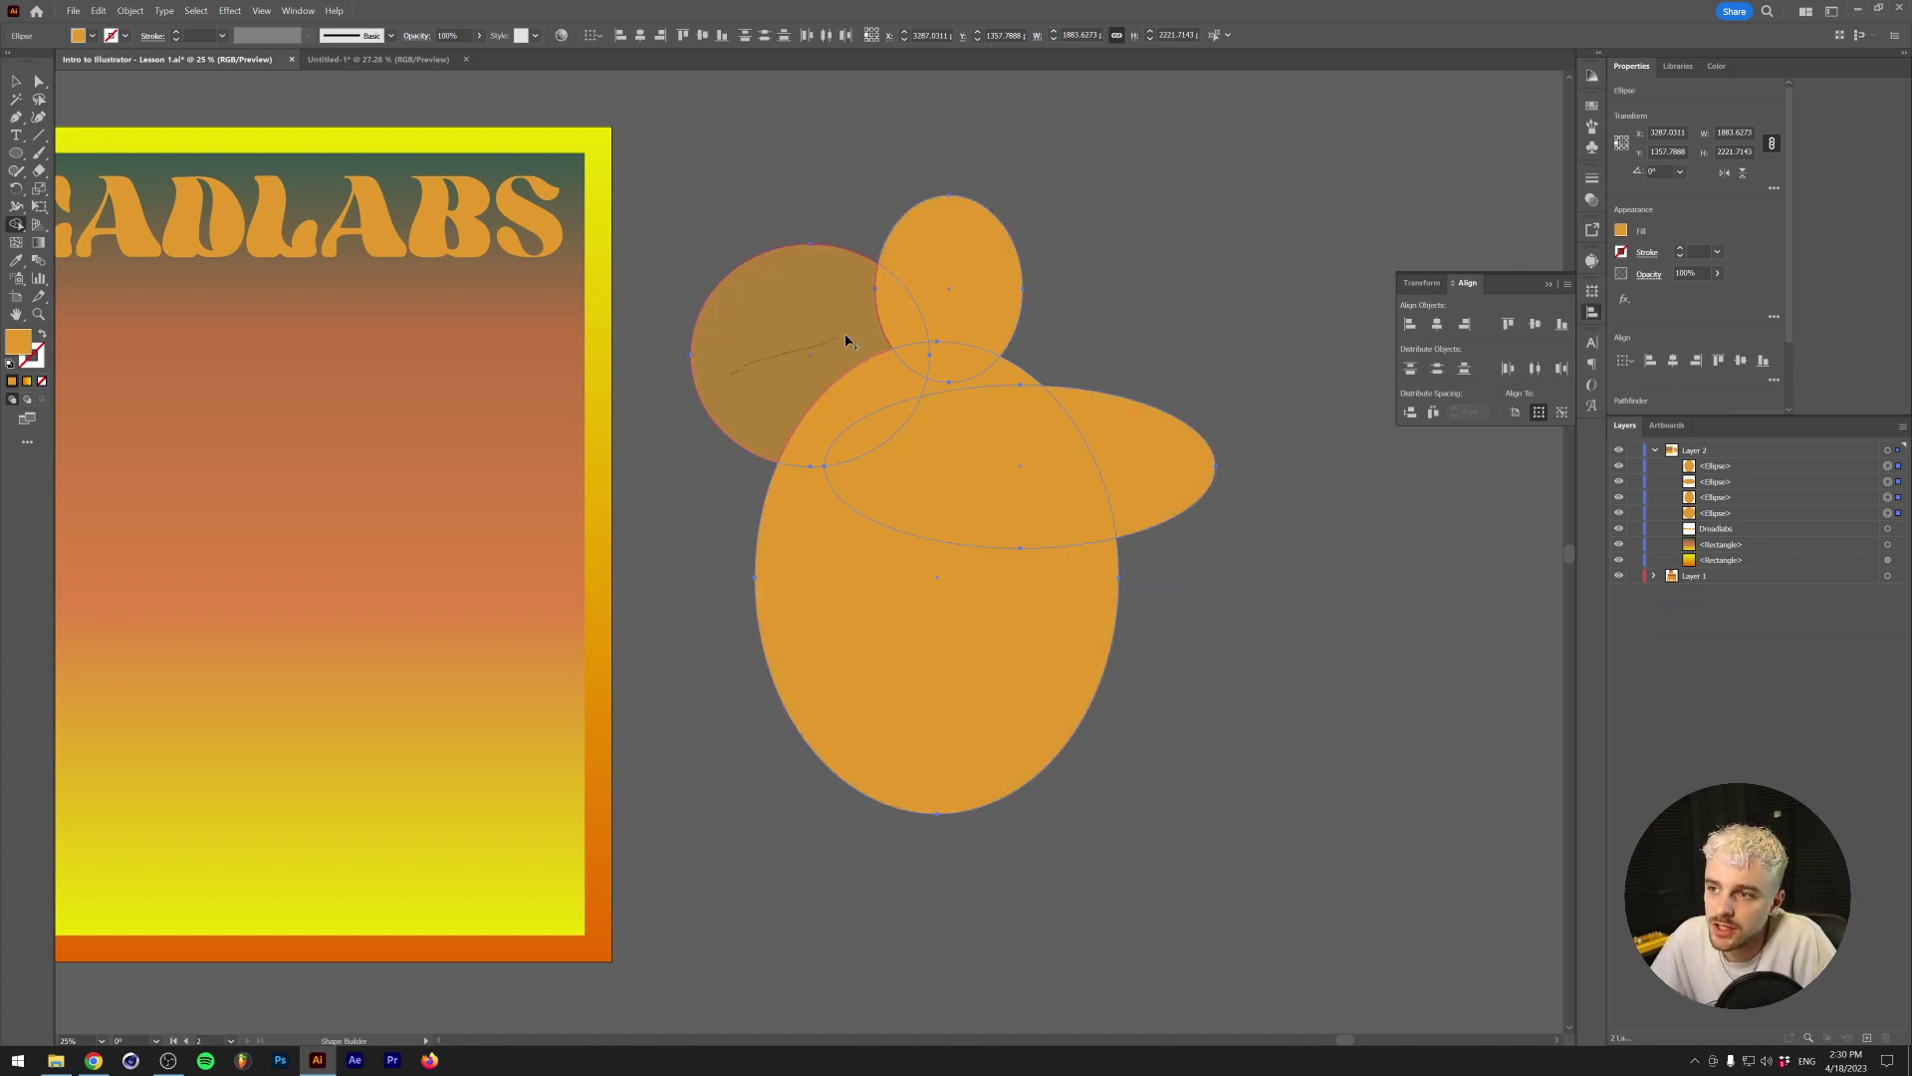
drag(844, 333, 966, 295)
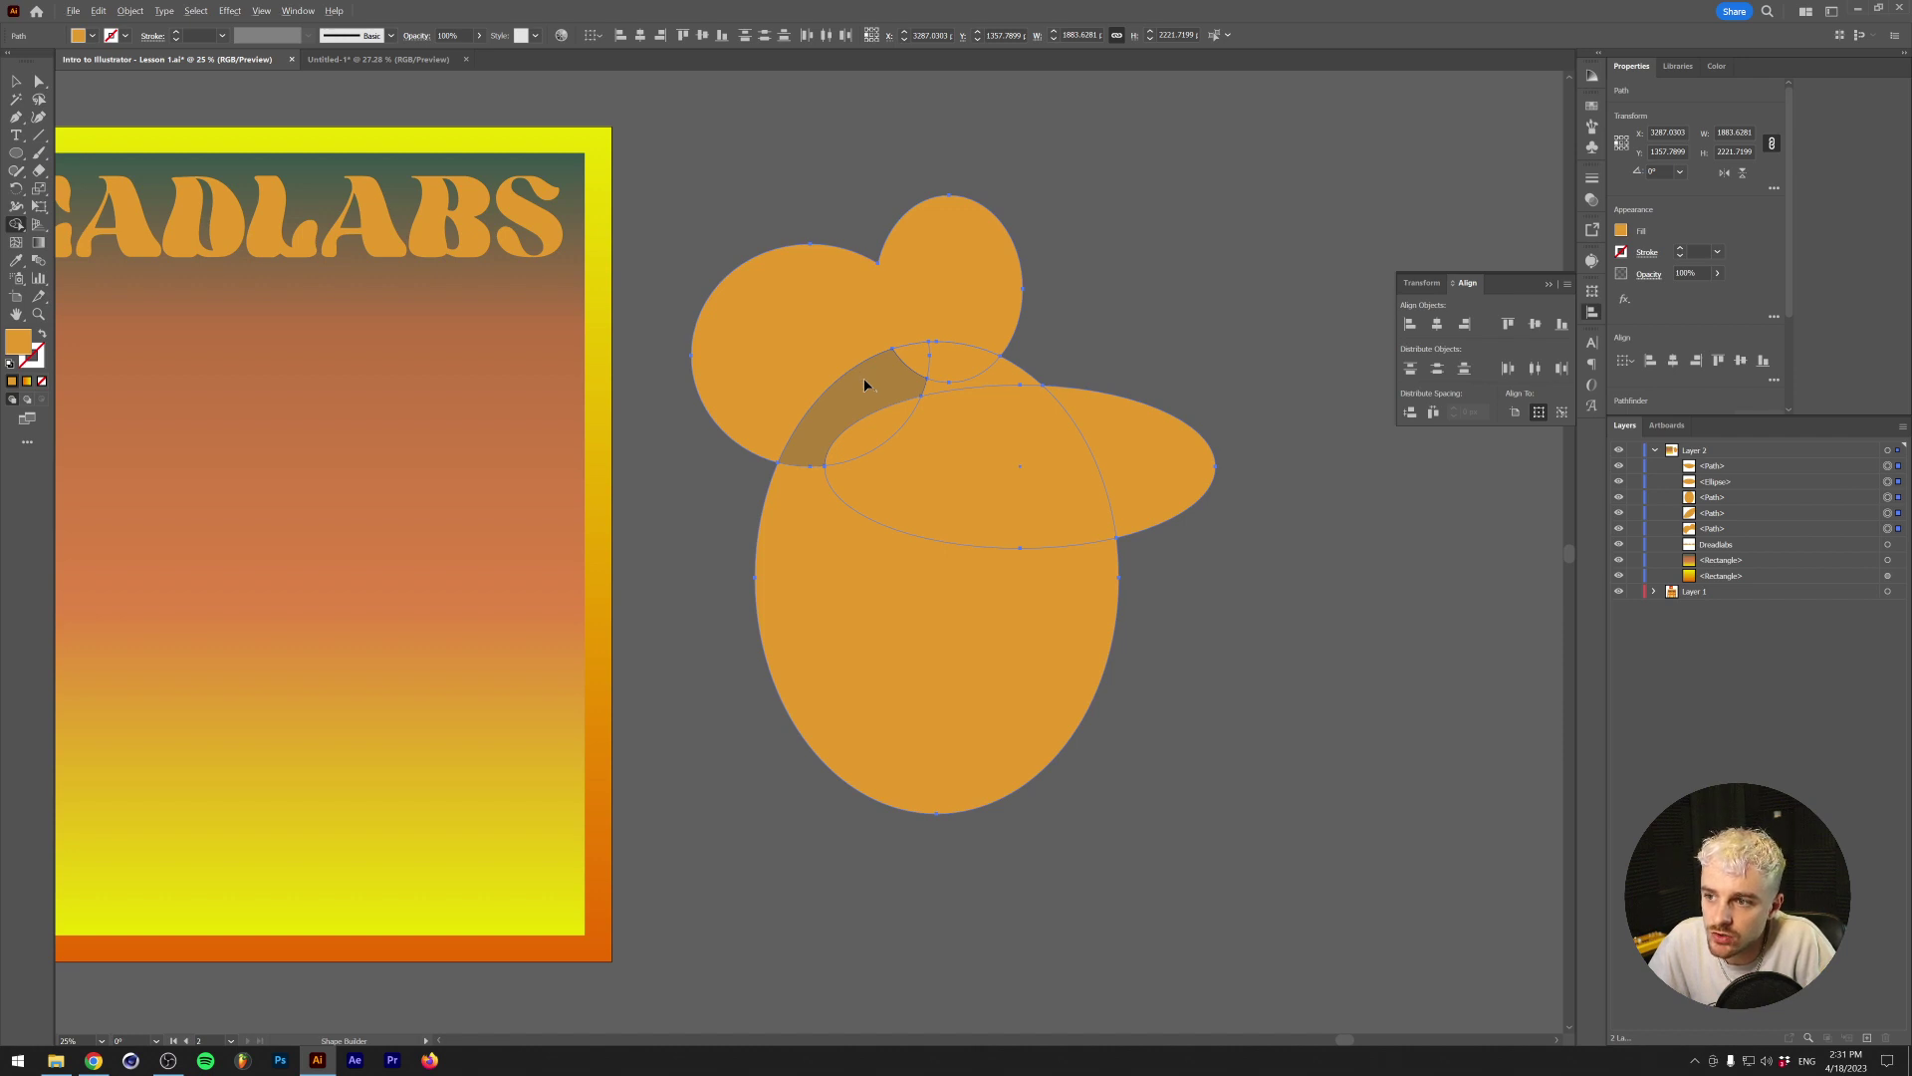
Remove the remaining ellipse regions with the Shape Builder tool and delete the merged shape
mouse_move(864, 385)
mouse_down()
mouse_move(794, 508)
mouse_move(809, 458)
mouse_move(919, 375)
mouse_move(1077, 416)
mouse_move(891, 428)
mouse_up()
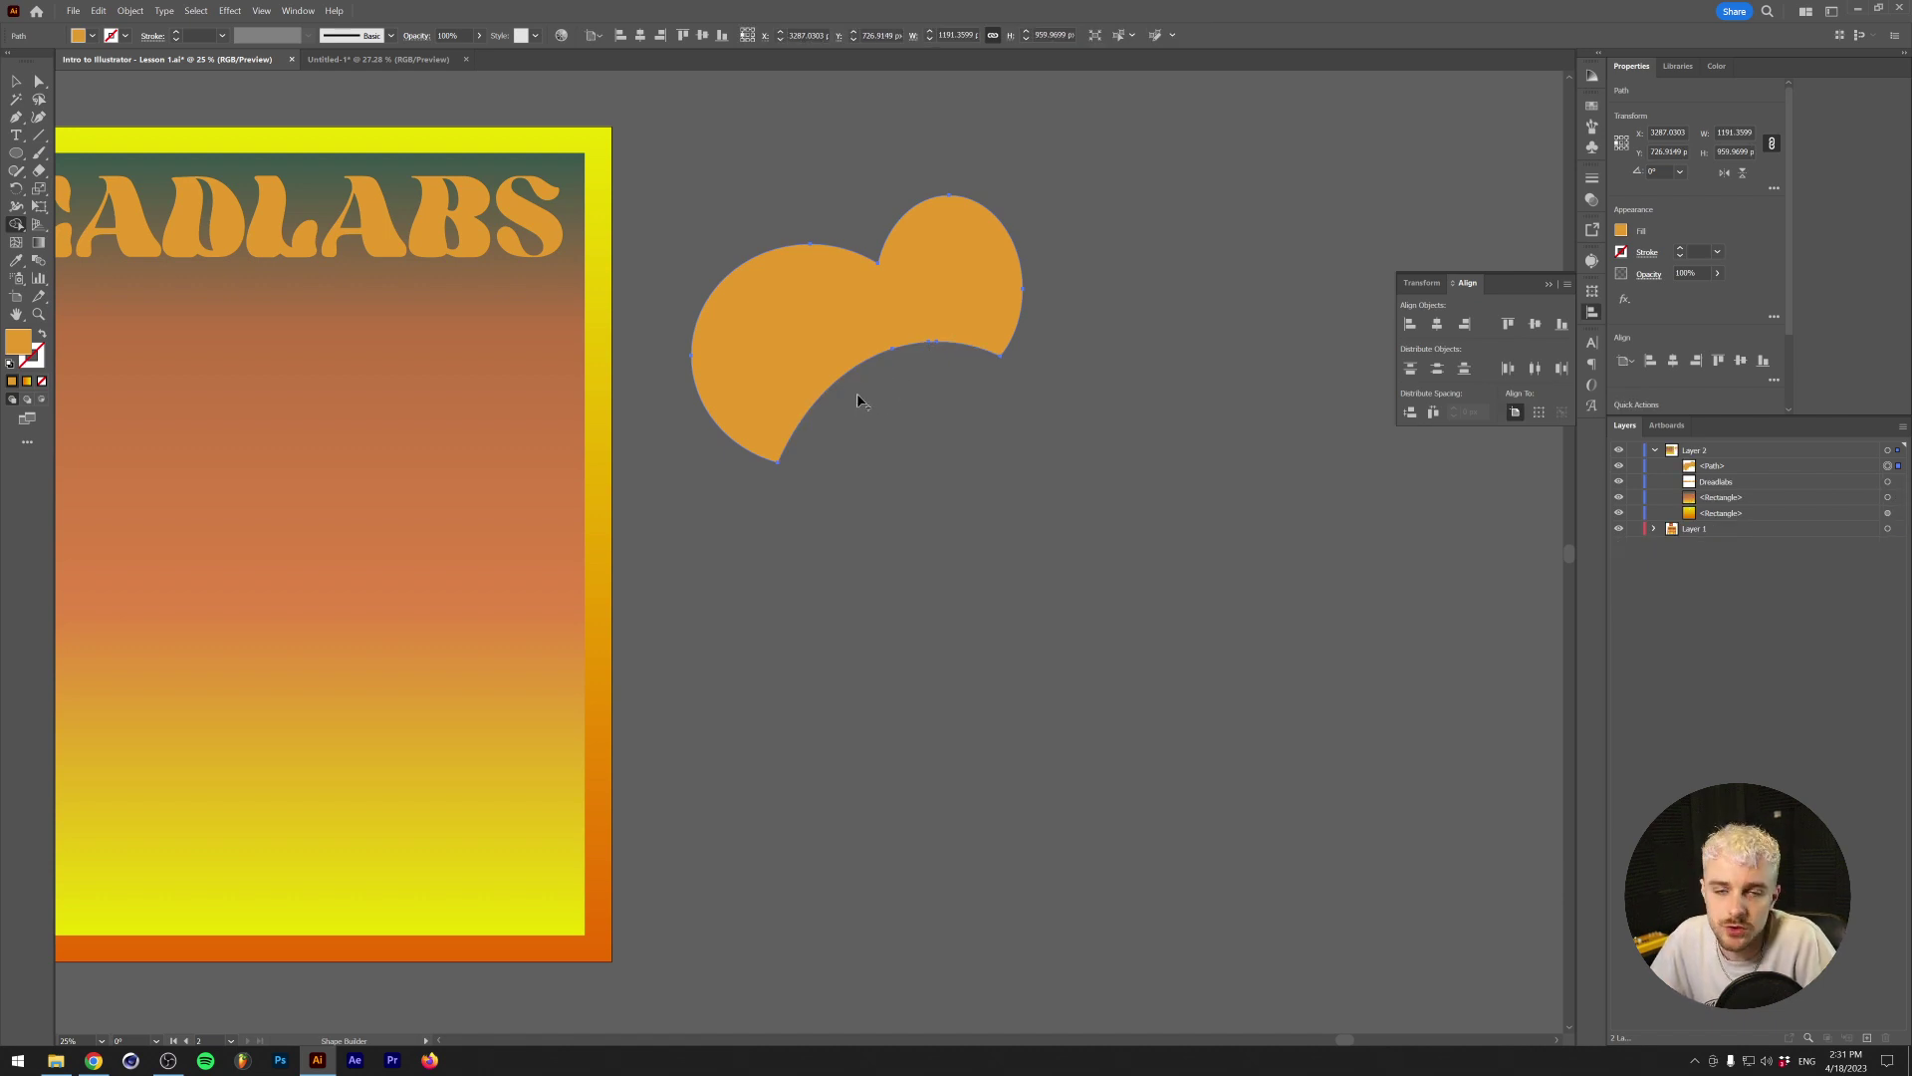
key(Delete)
Draw a square about 1325 px wide beside the artboard and start a Zig Zag distort effect on it
key(m)
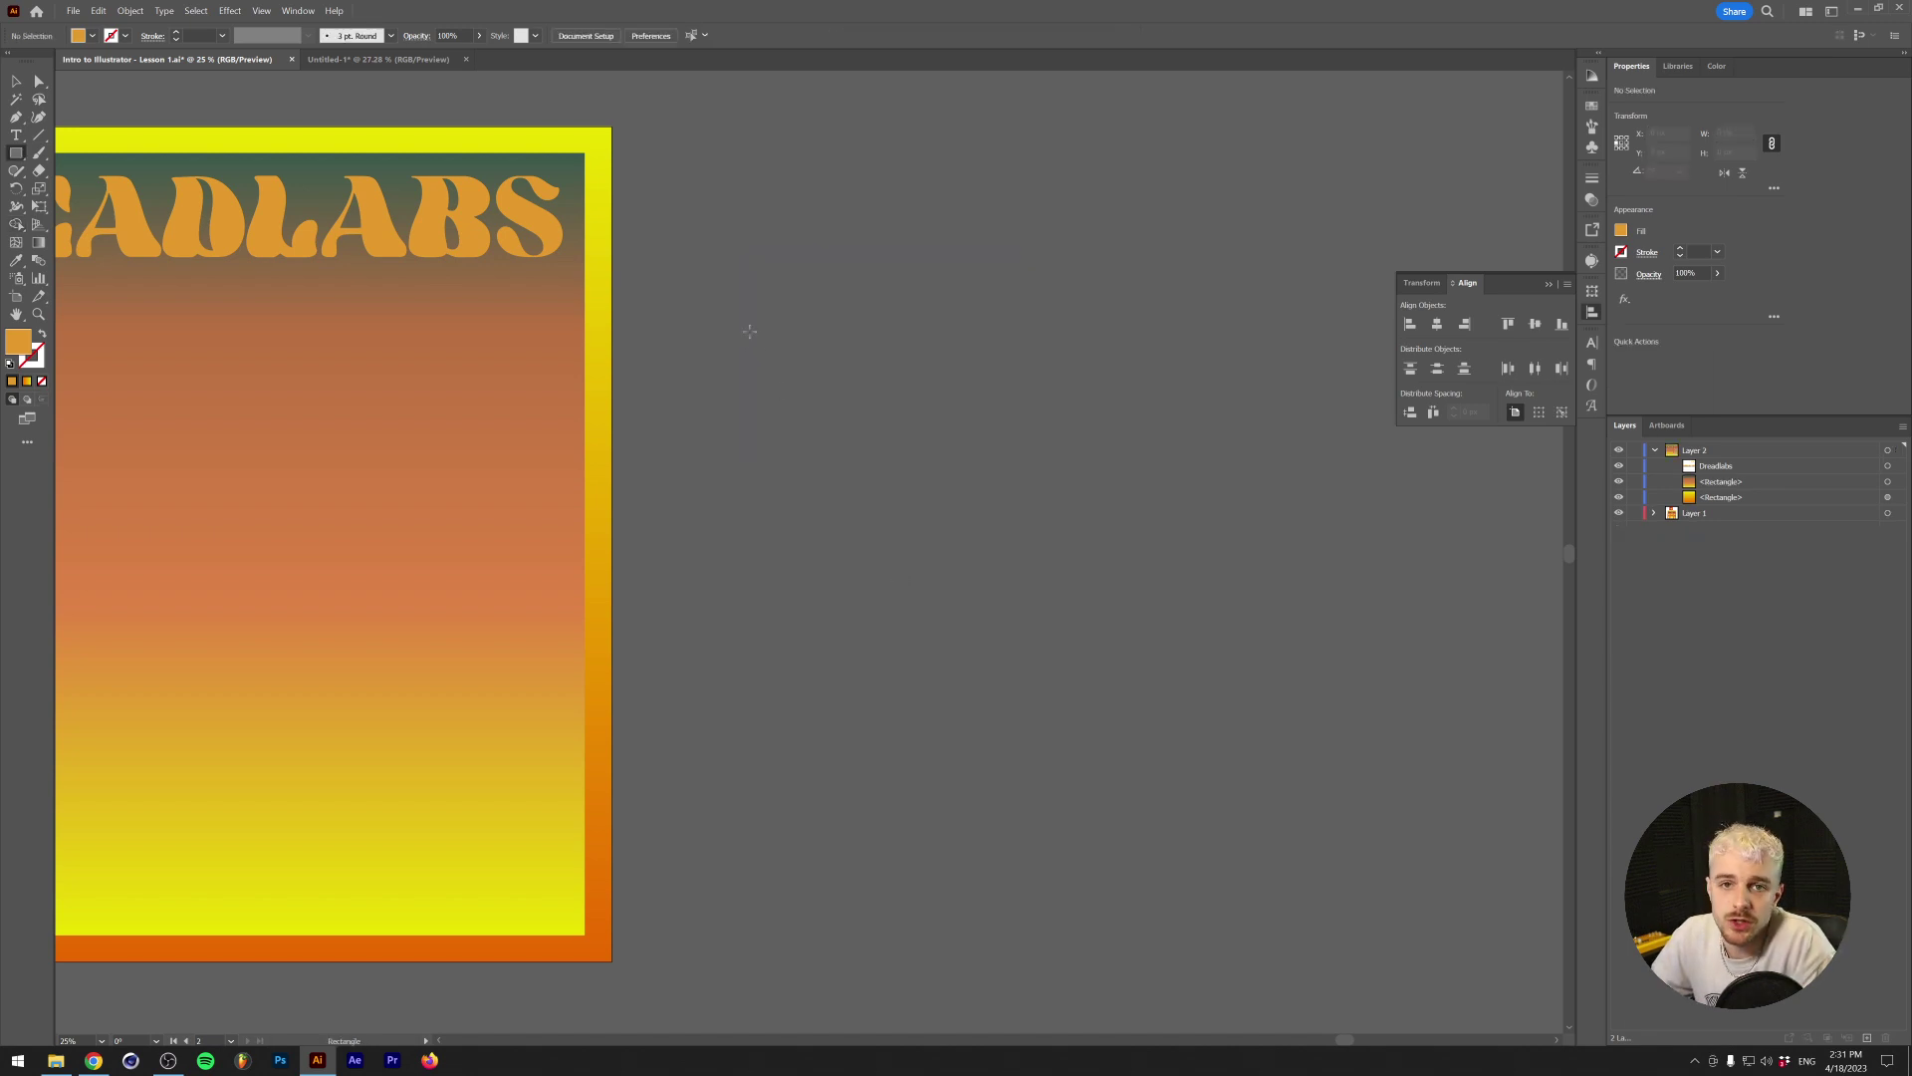
mouse_move(749, 331)
mouse_down()
mouse_move(1136, 751)
mouse_move(1120, 700)
mouse_up()
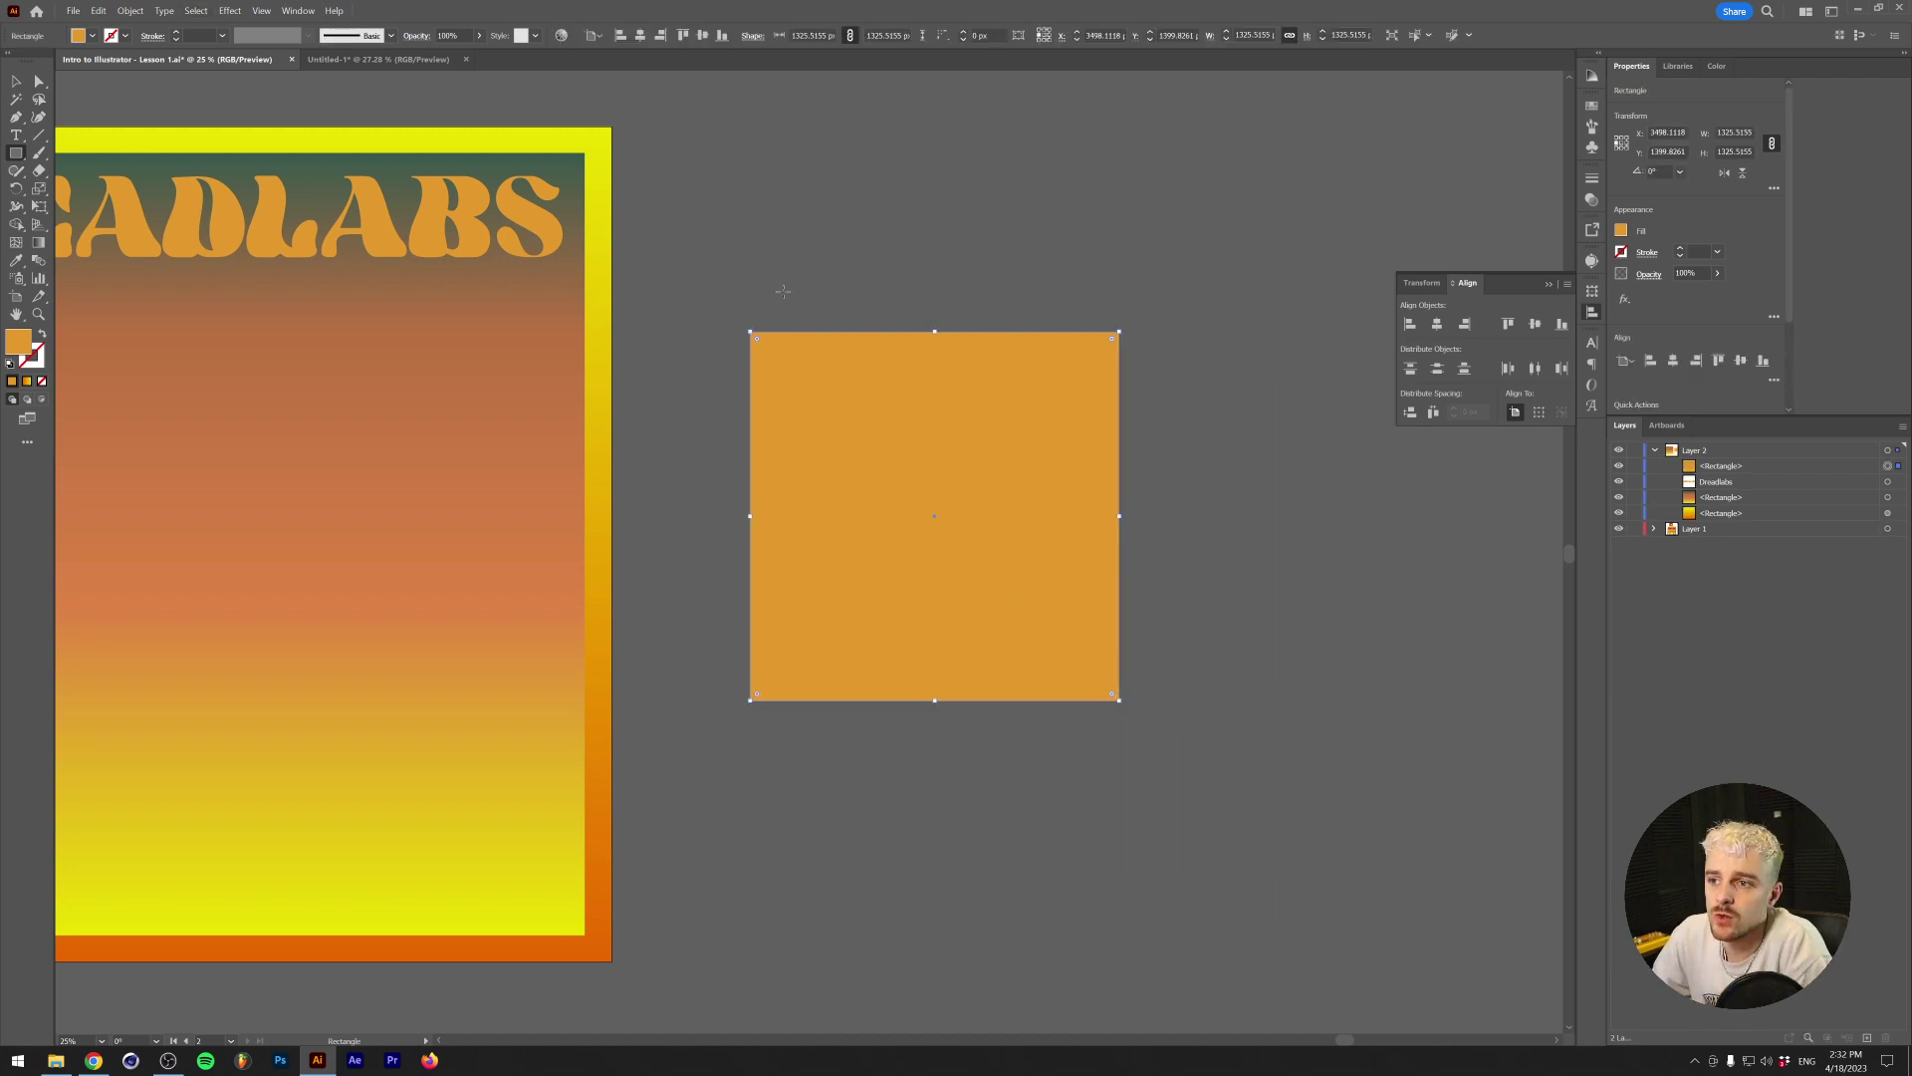
click(229, 11)
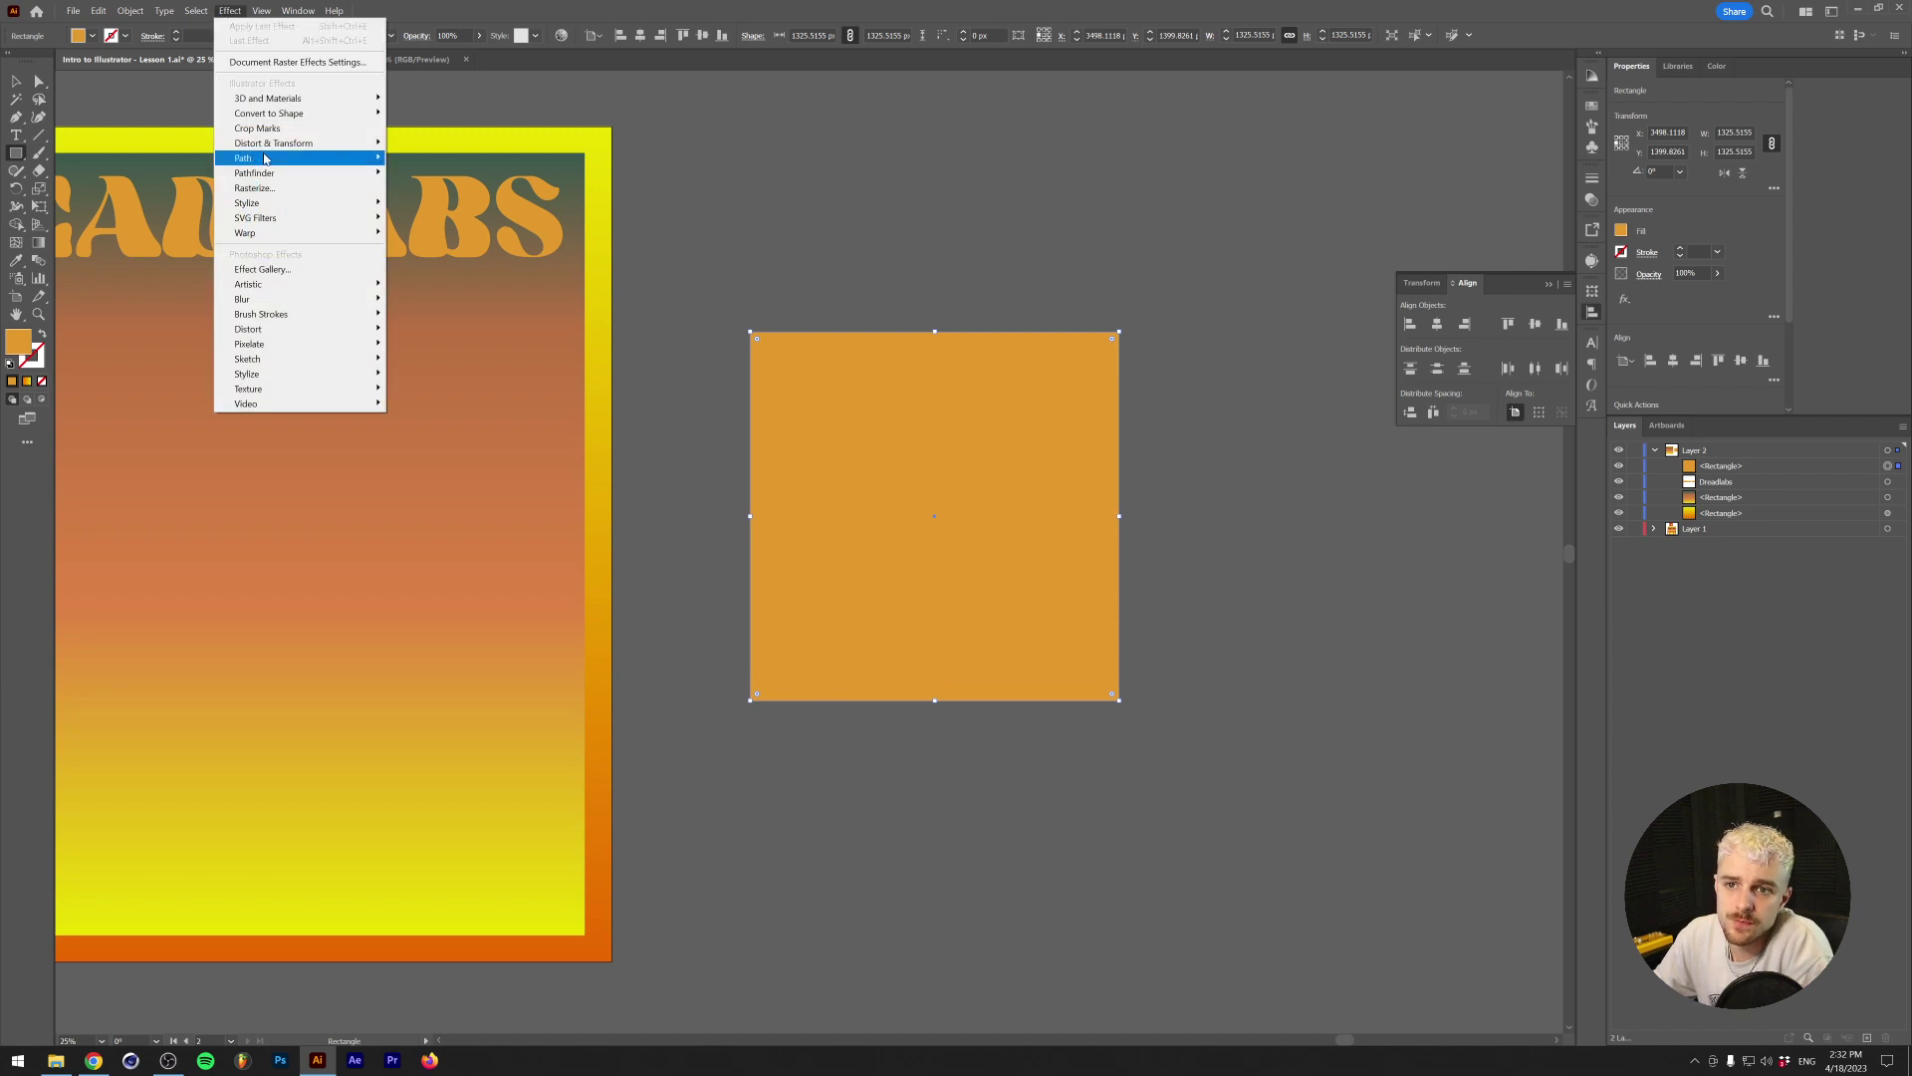
mouse_move(270, 146)
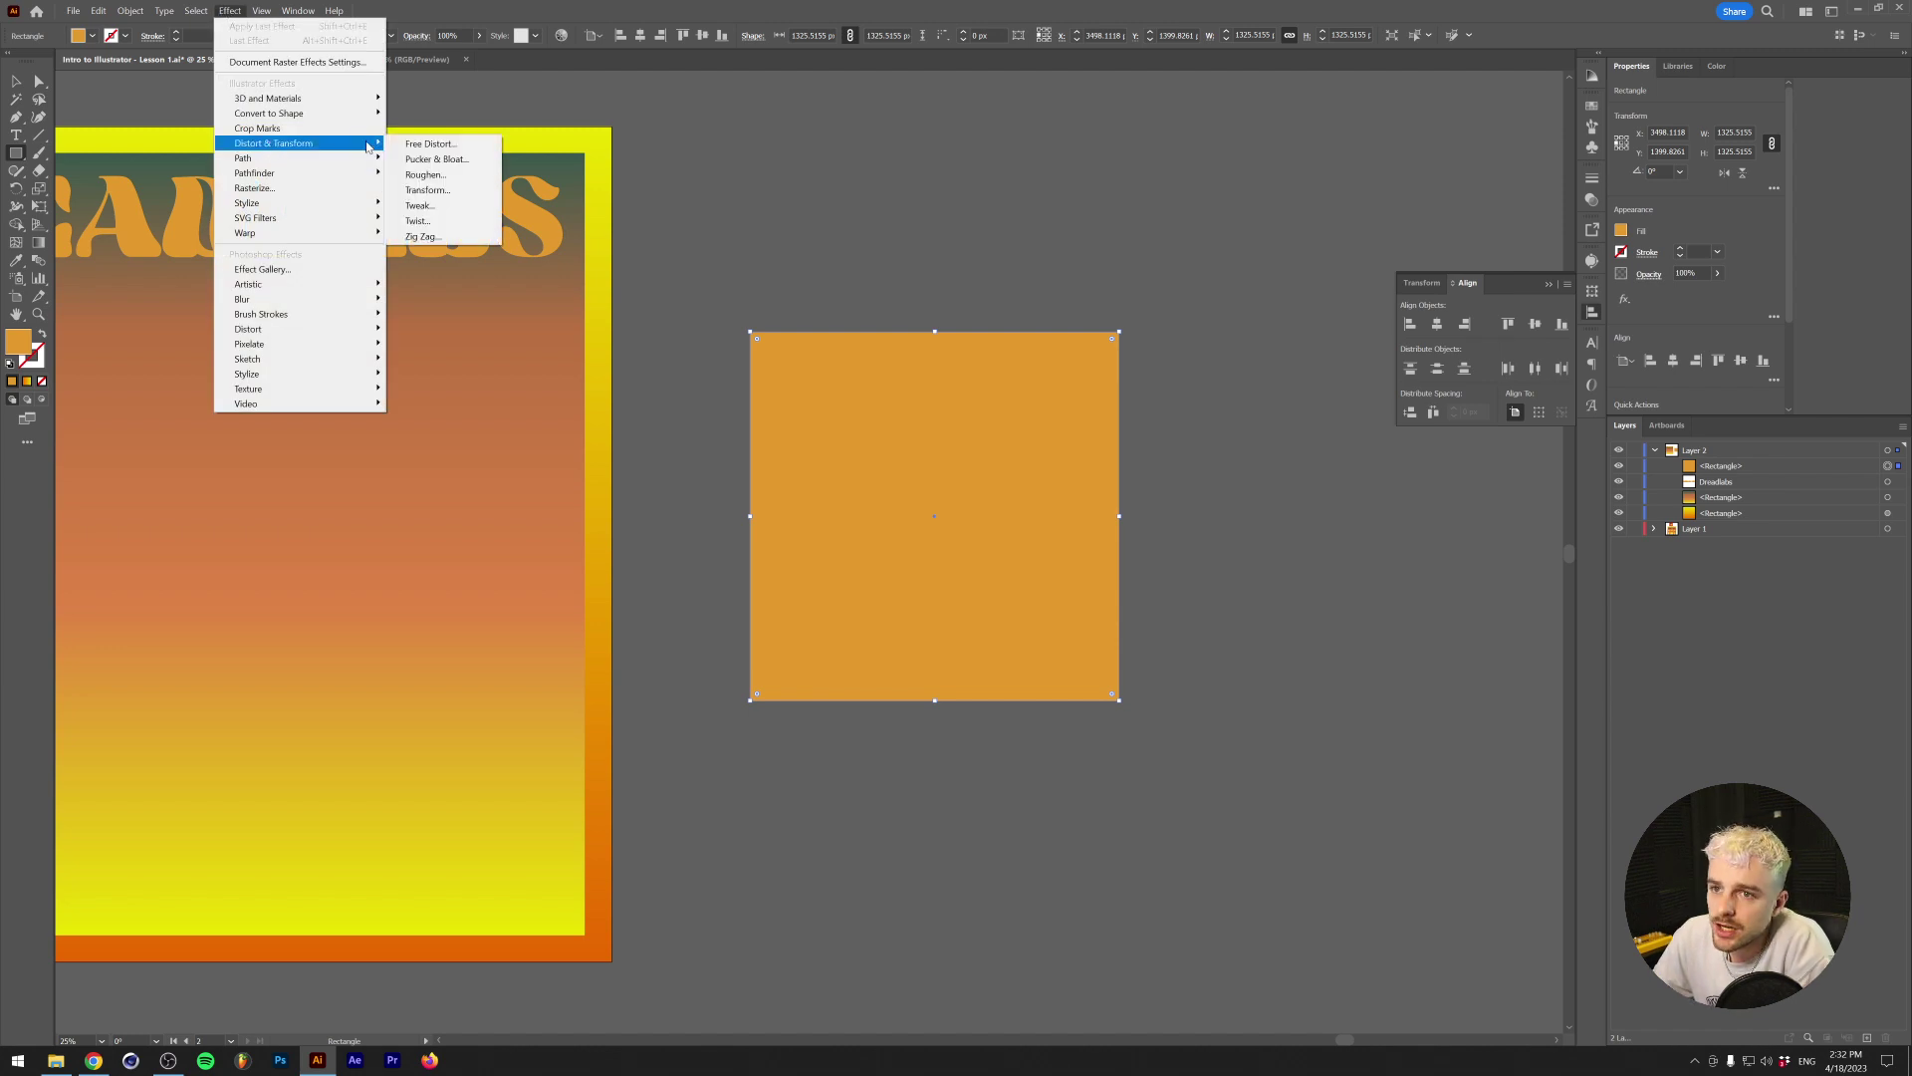
click(454, 239)
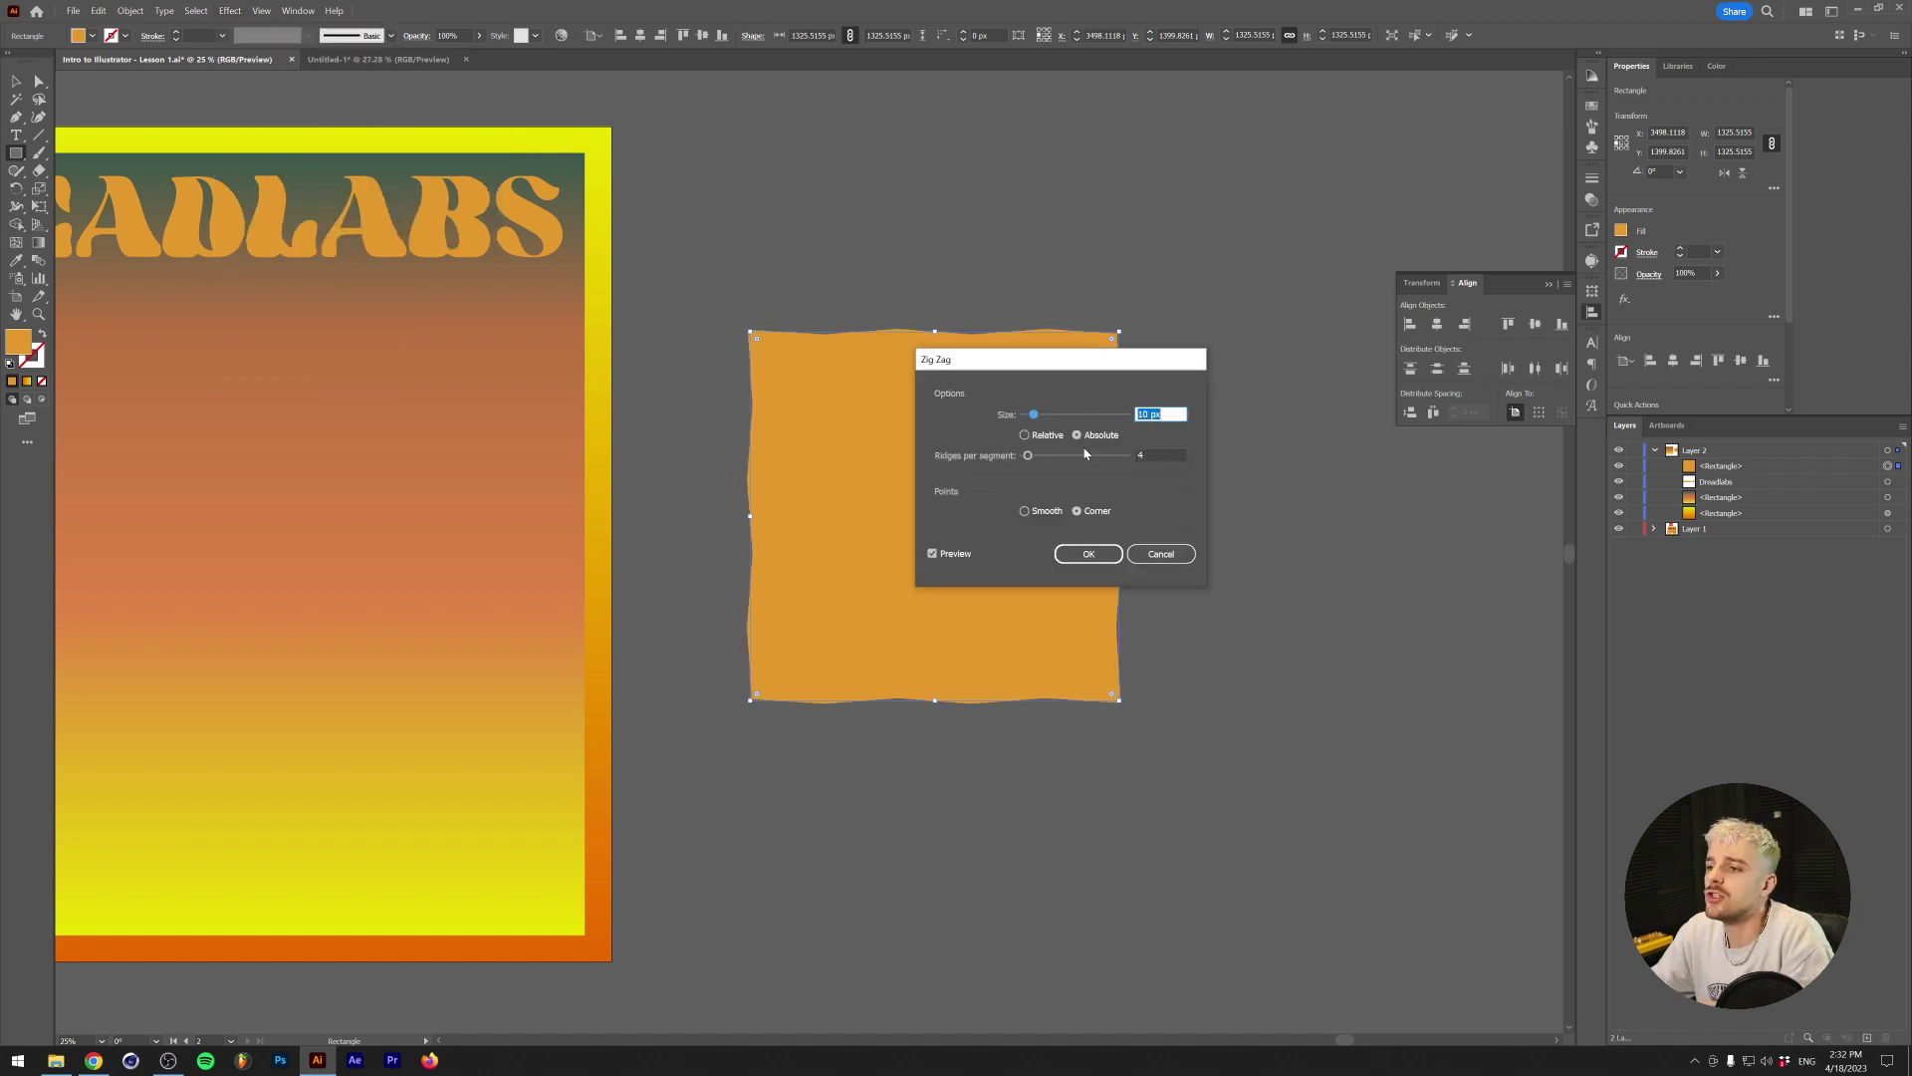
Apply the Zig Zag effect with an absolute size of 85 px, 5 ridges per segment and smooth points
drag(1037, 411, 1110, 424)
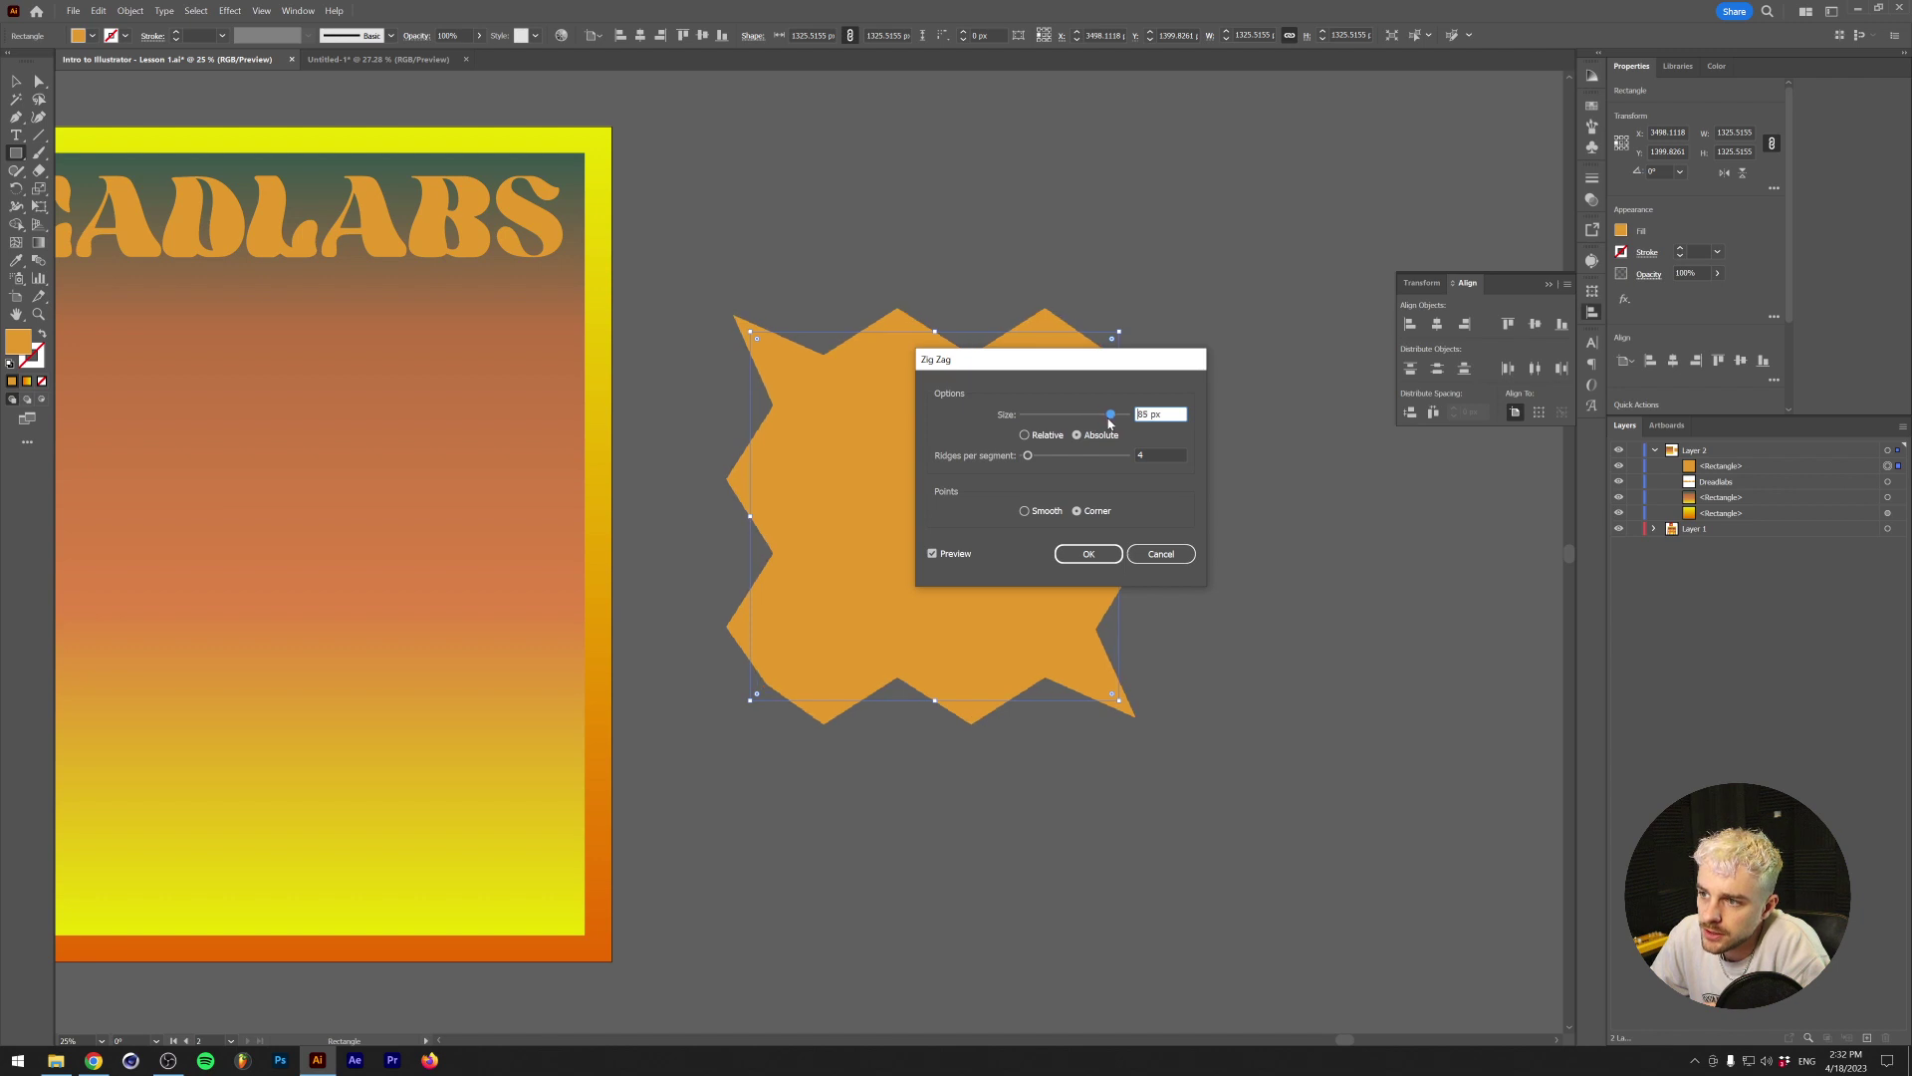
click(1025, 511)
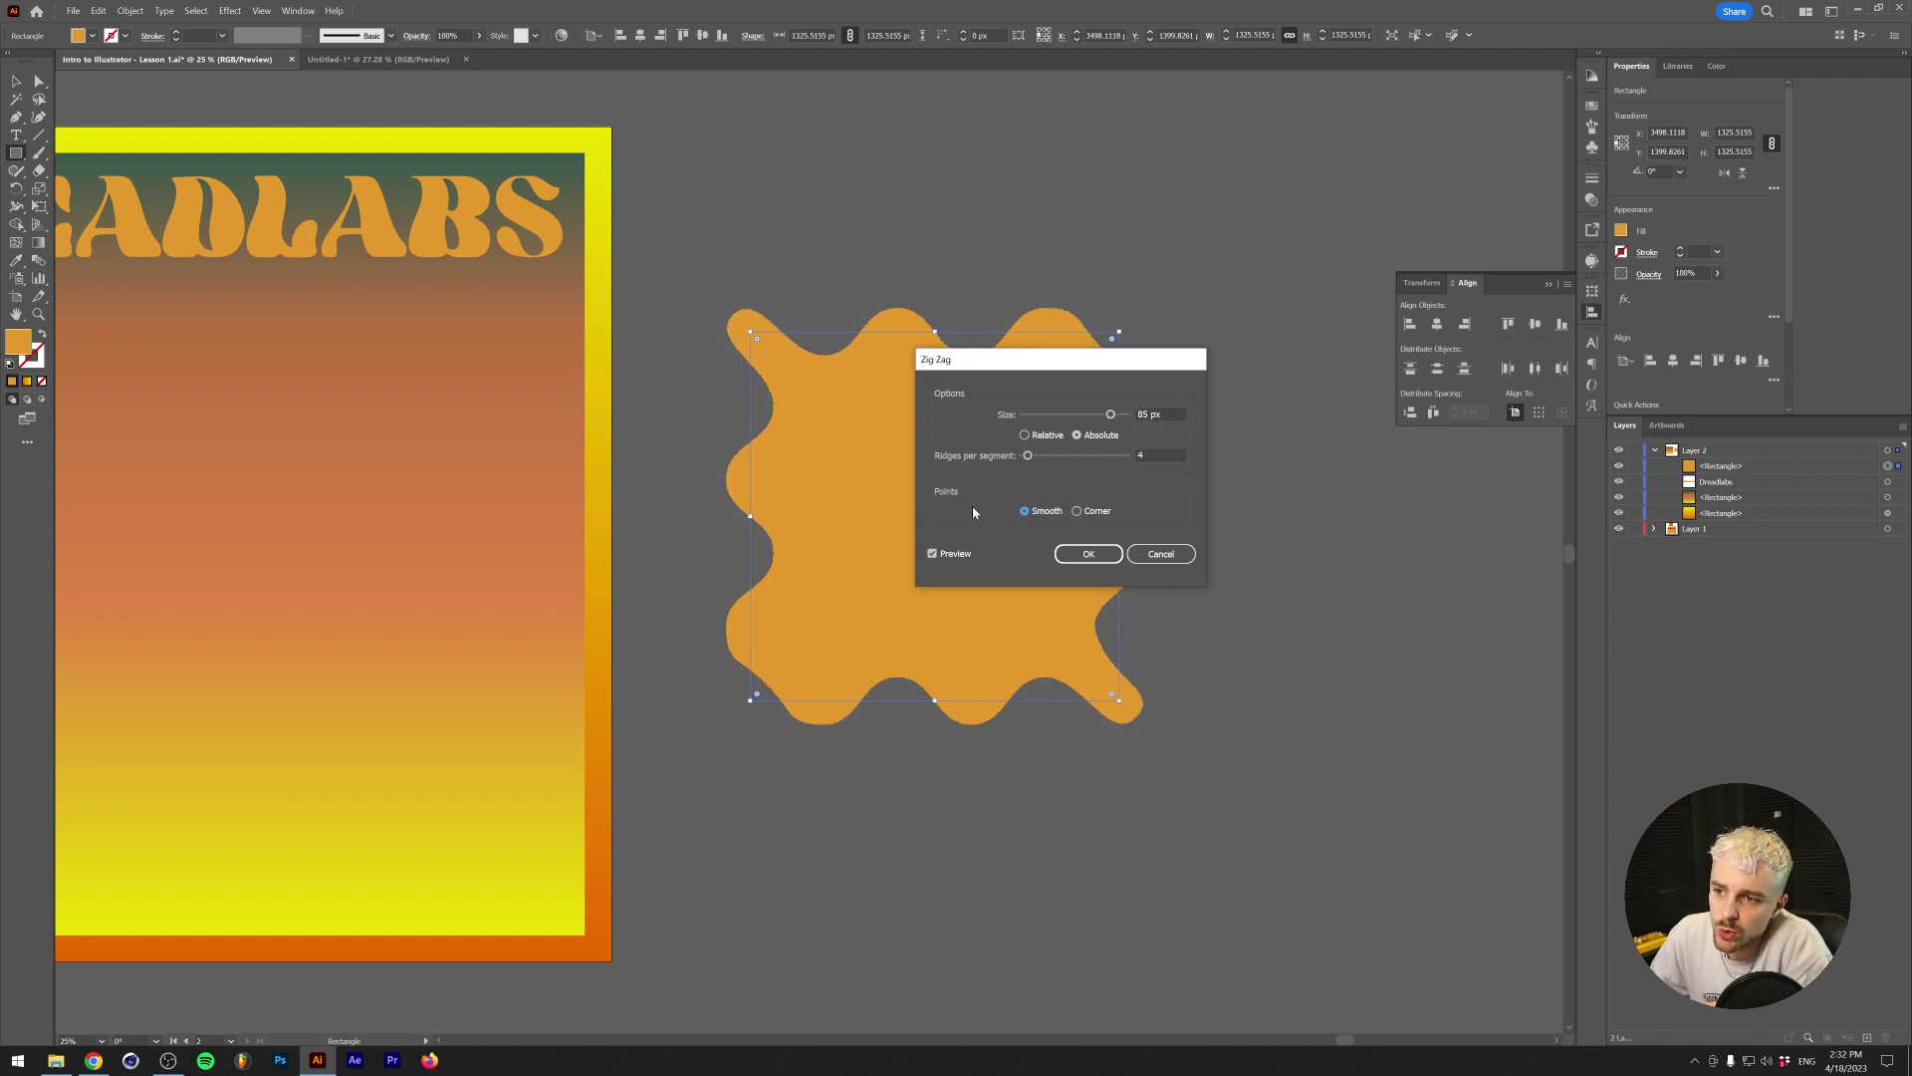
click(1028, 455)
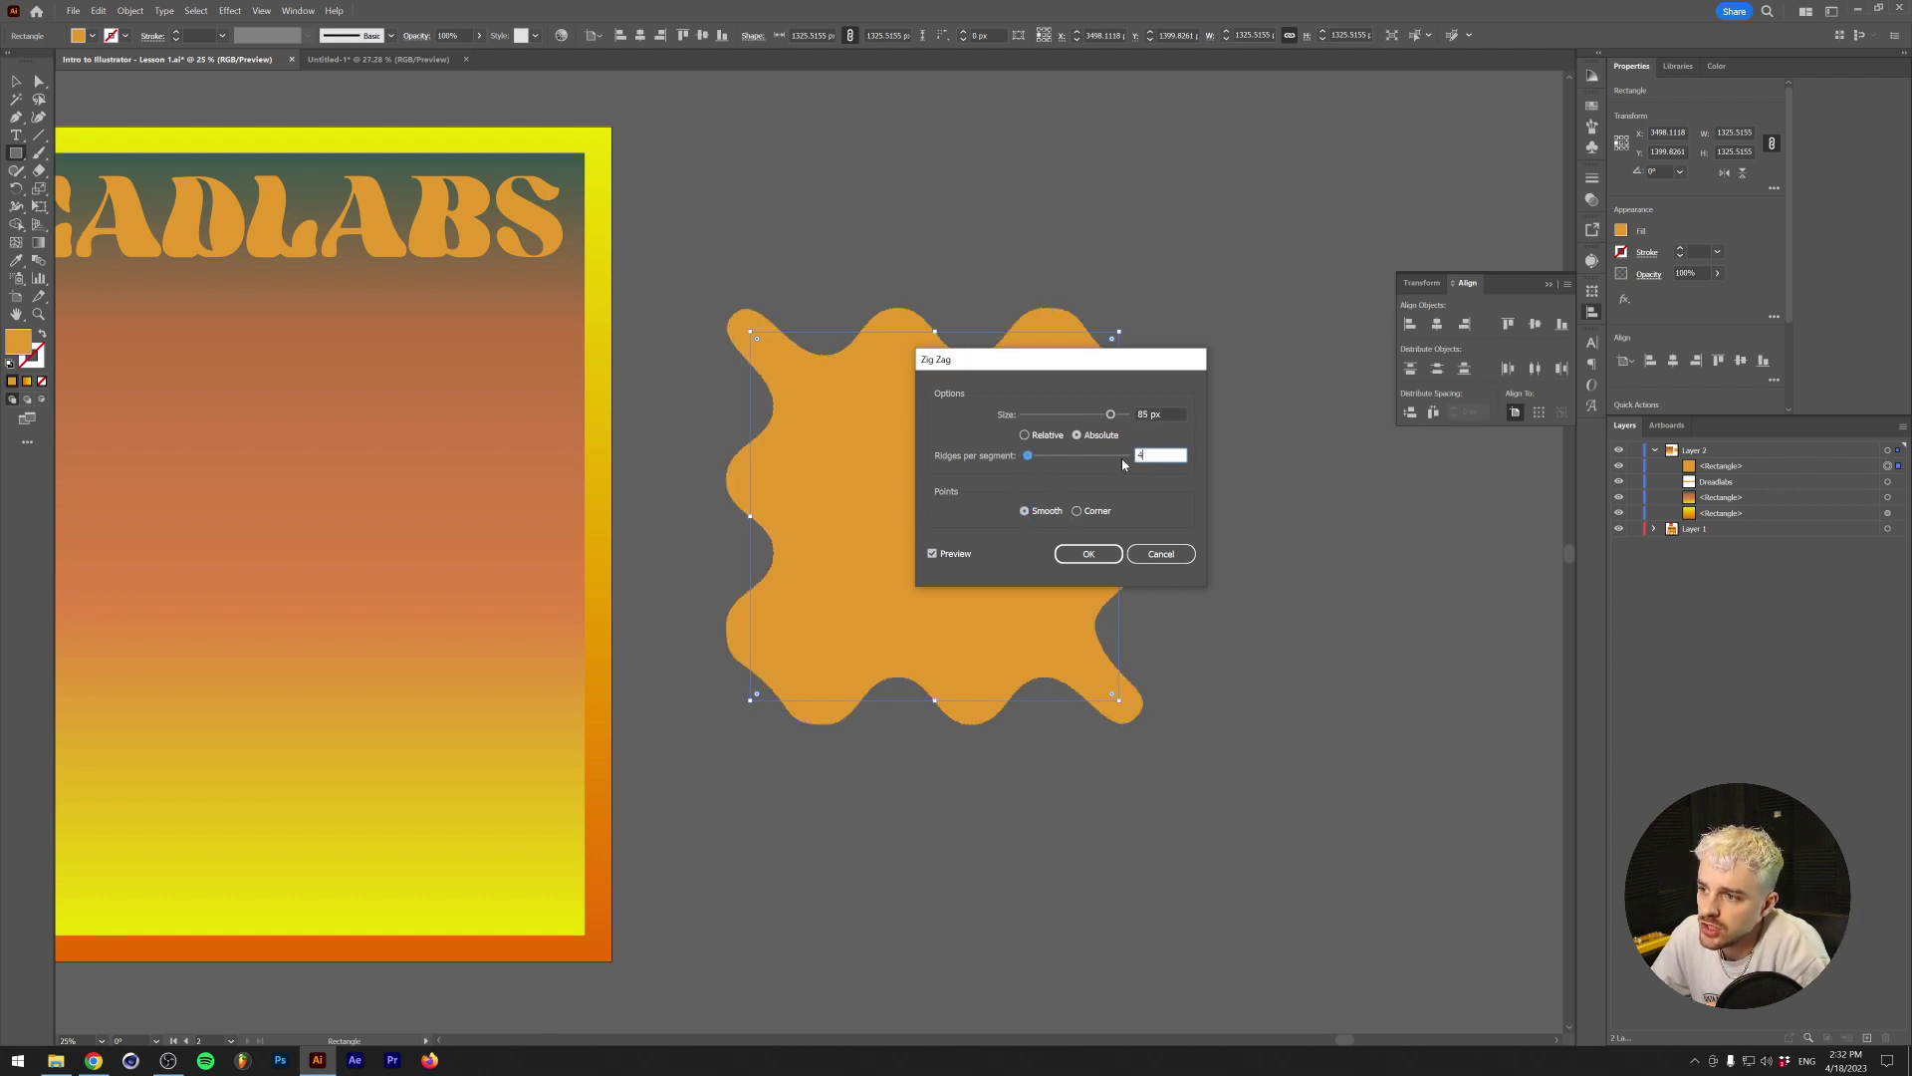
drag(1022, 458, 1030, 457)
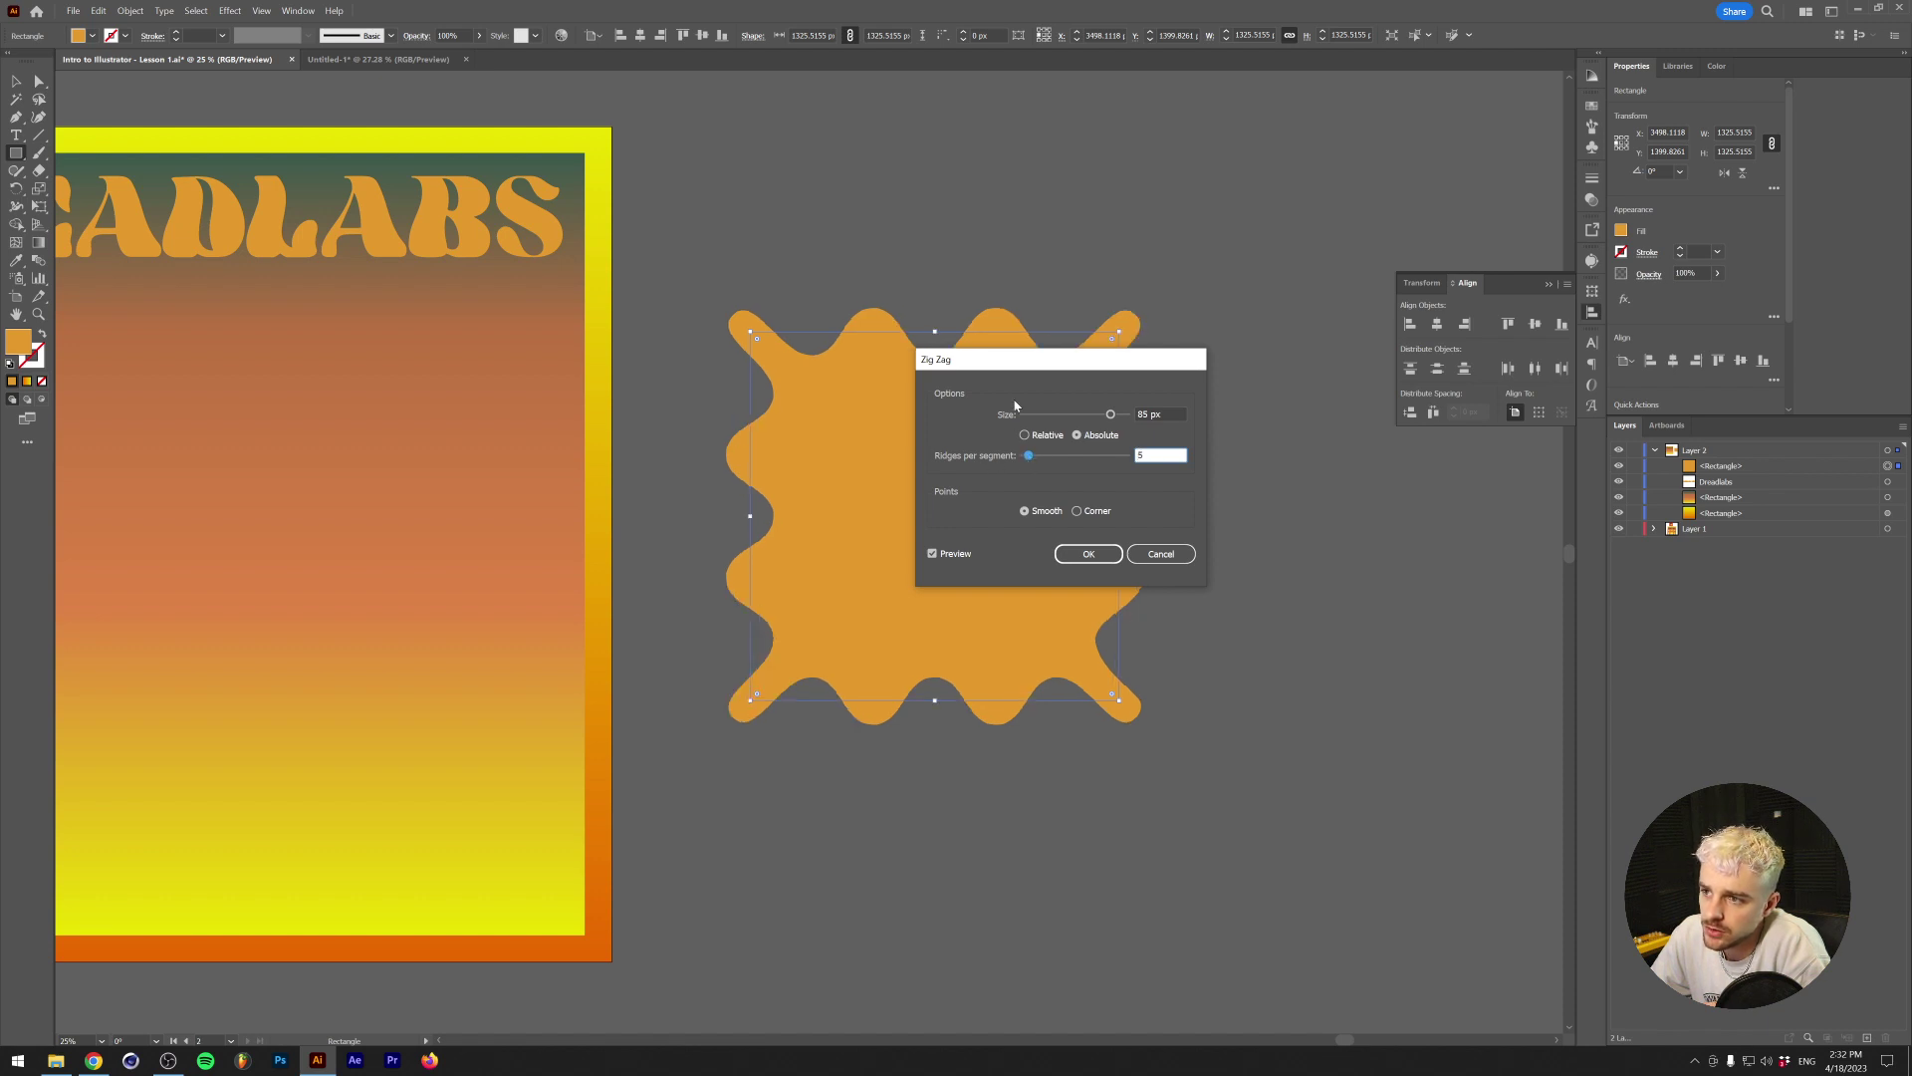
drag(1016, 366, 1161, 444)
click(1210, 639)
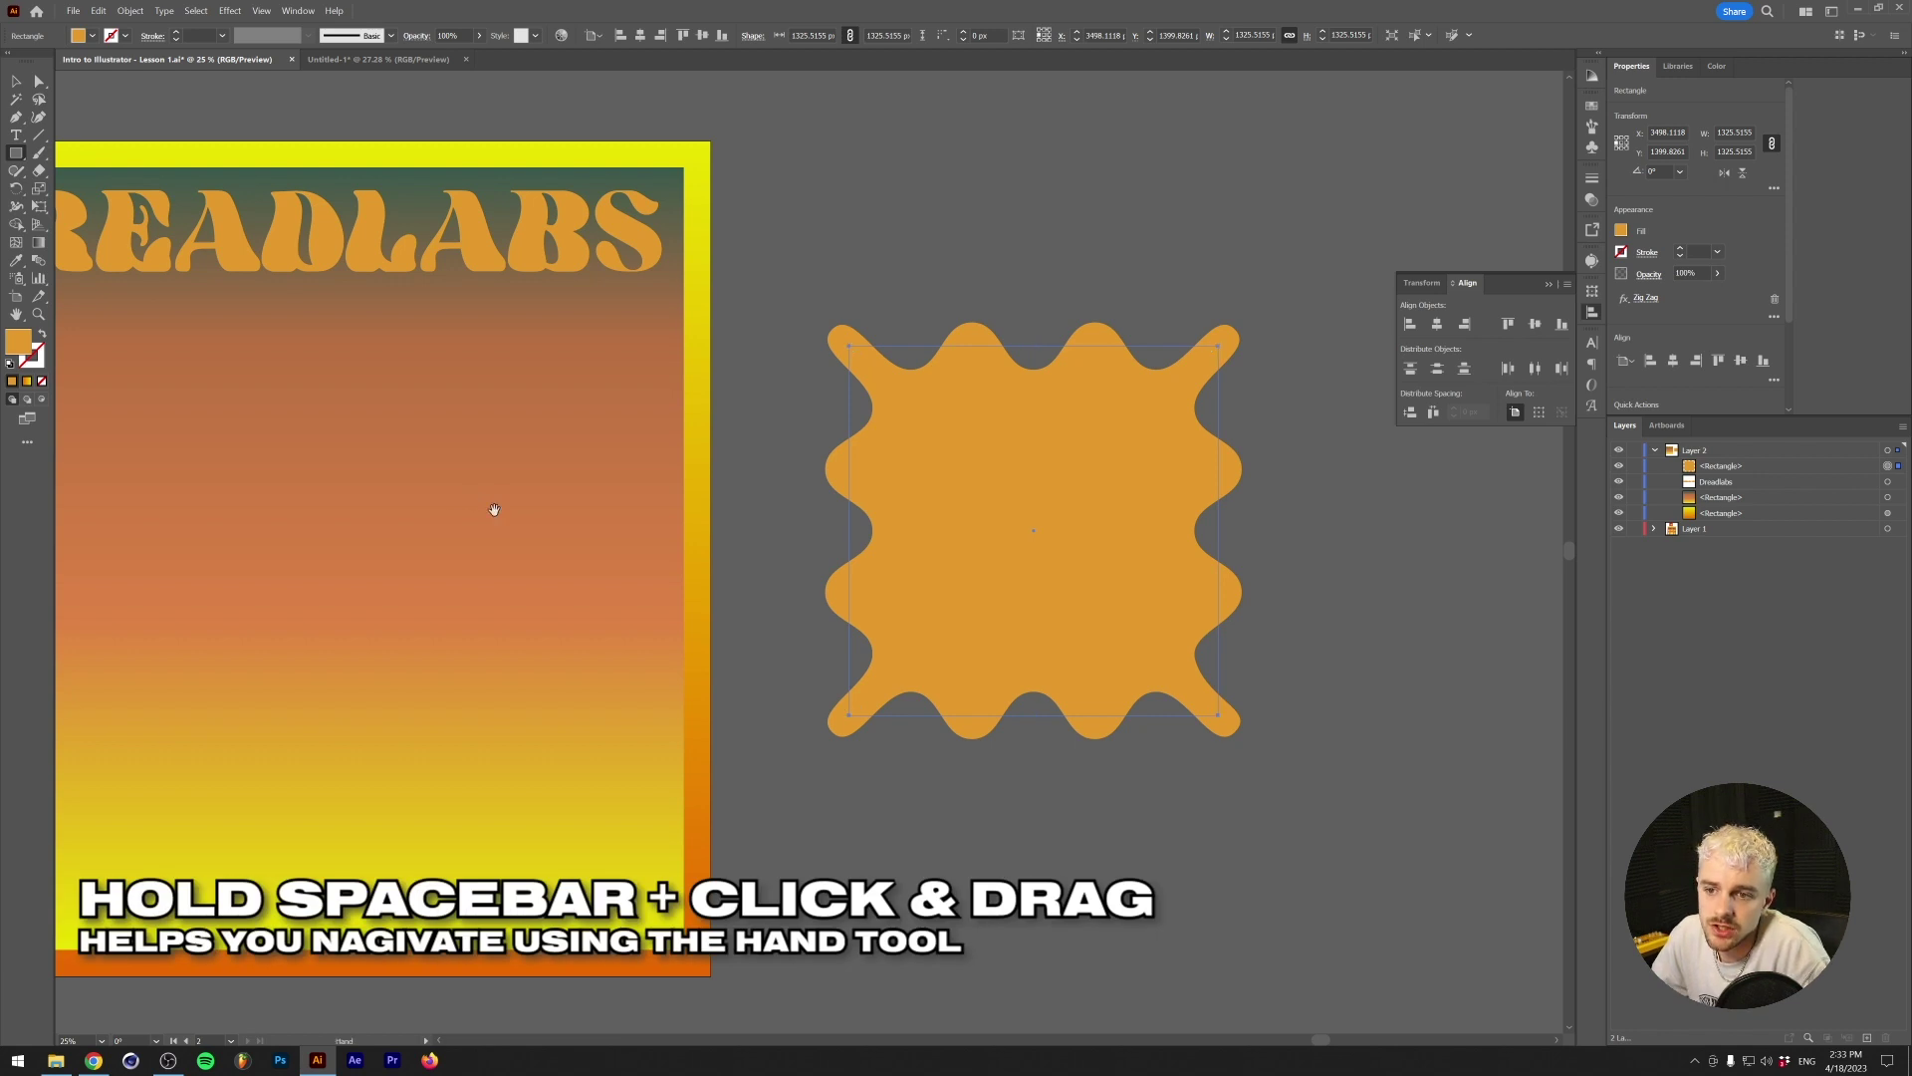
Move the wavy square onto the centre of the Dreadlabs poster artboard
key(space)
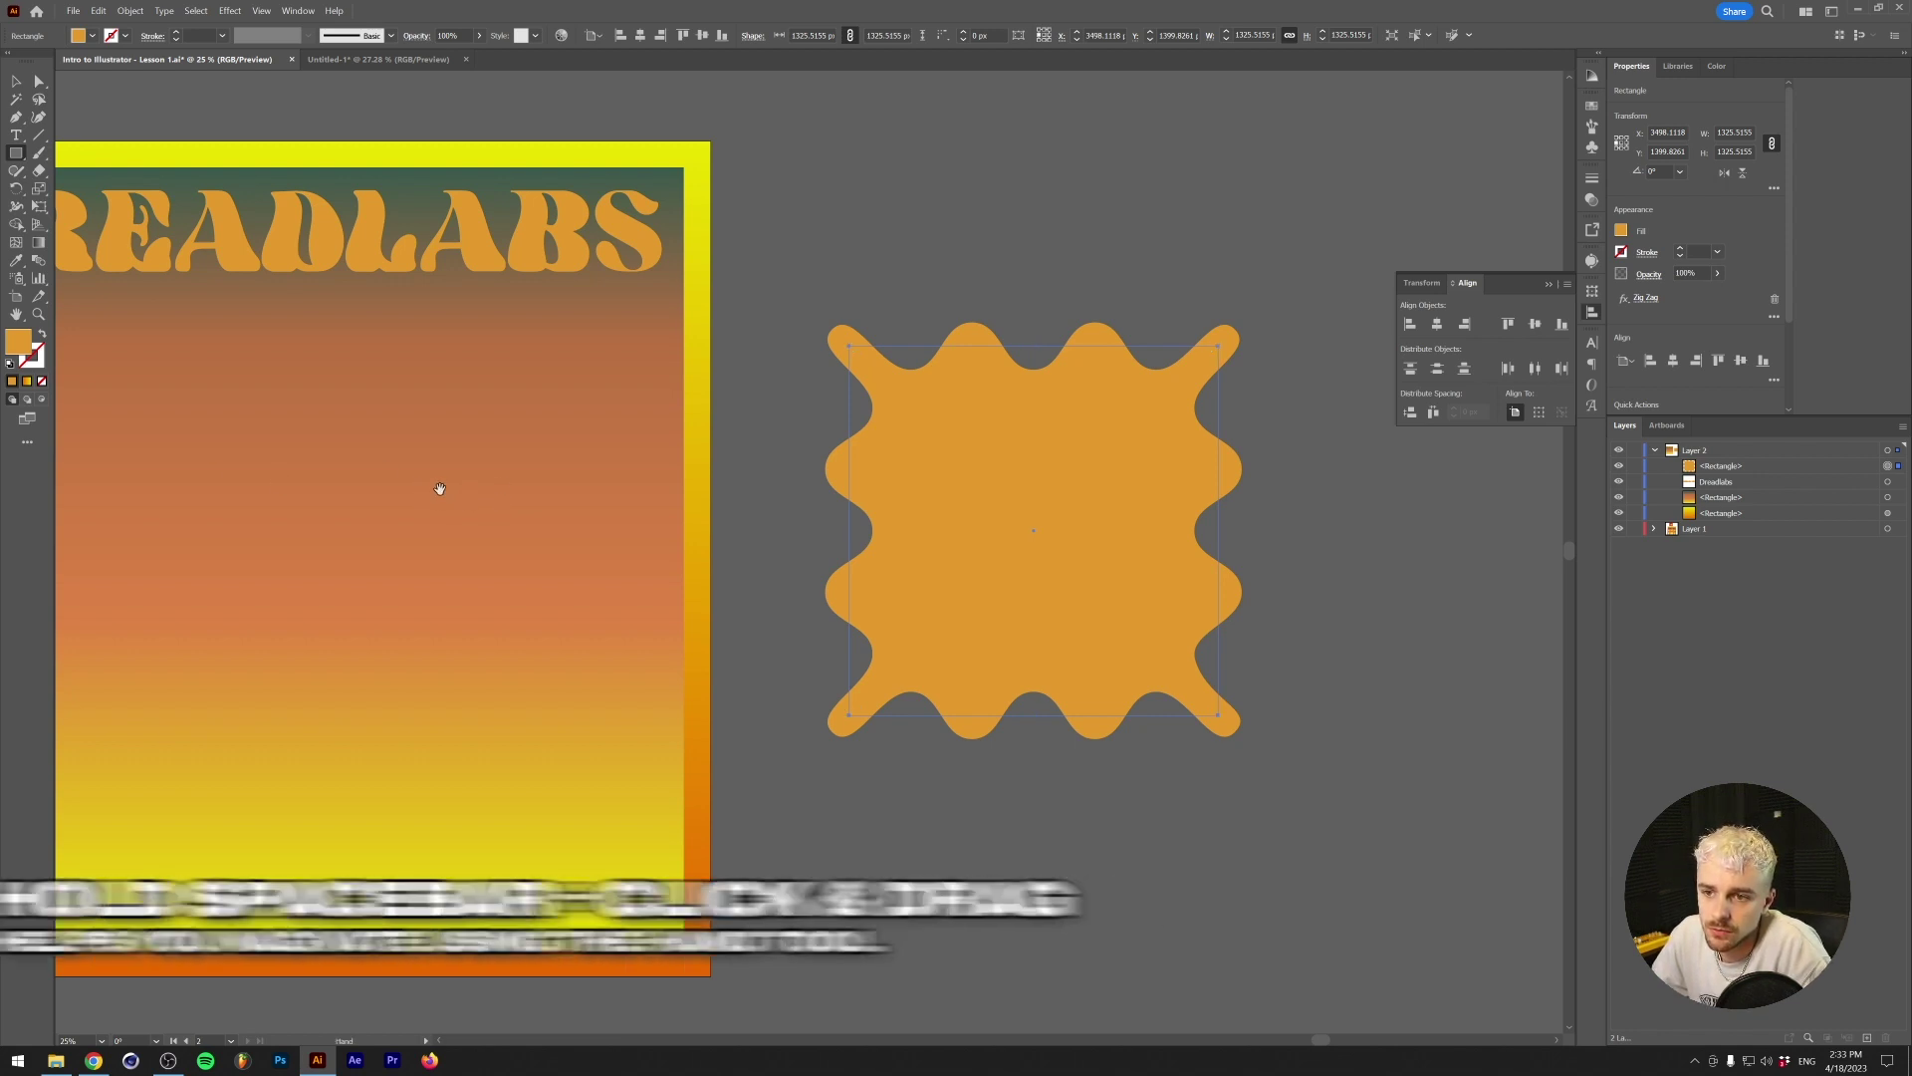
mouse_move(308, 499)
mouse_down()
mouse_move(768, 372)
mouse_move(802, 738)
mouse_move(162, 400)
mouse_move(756, 431)
mouse_move(713, 457)
mouse_up()
click(16, 81)
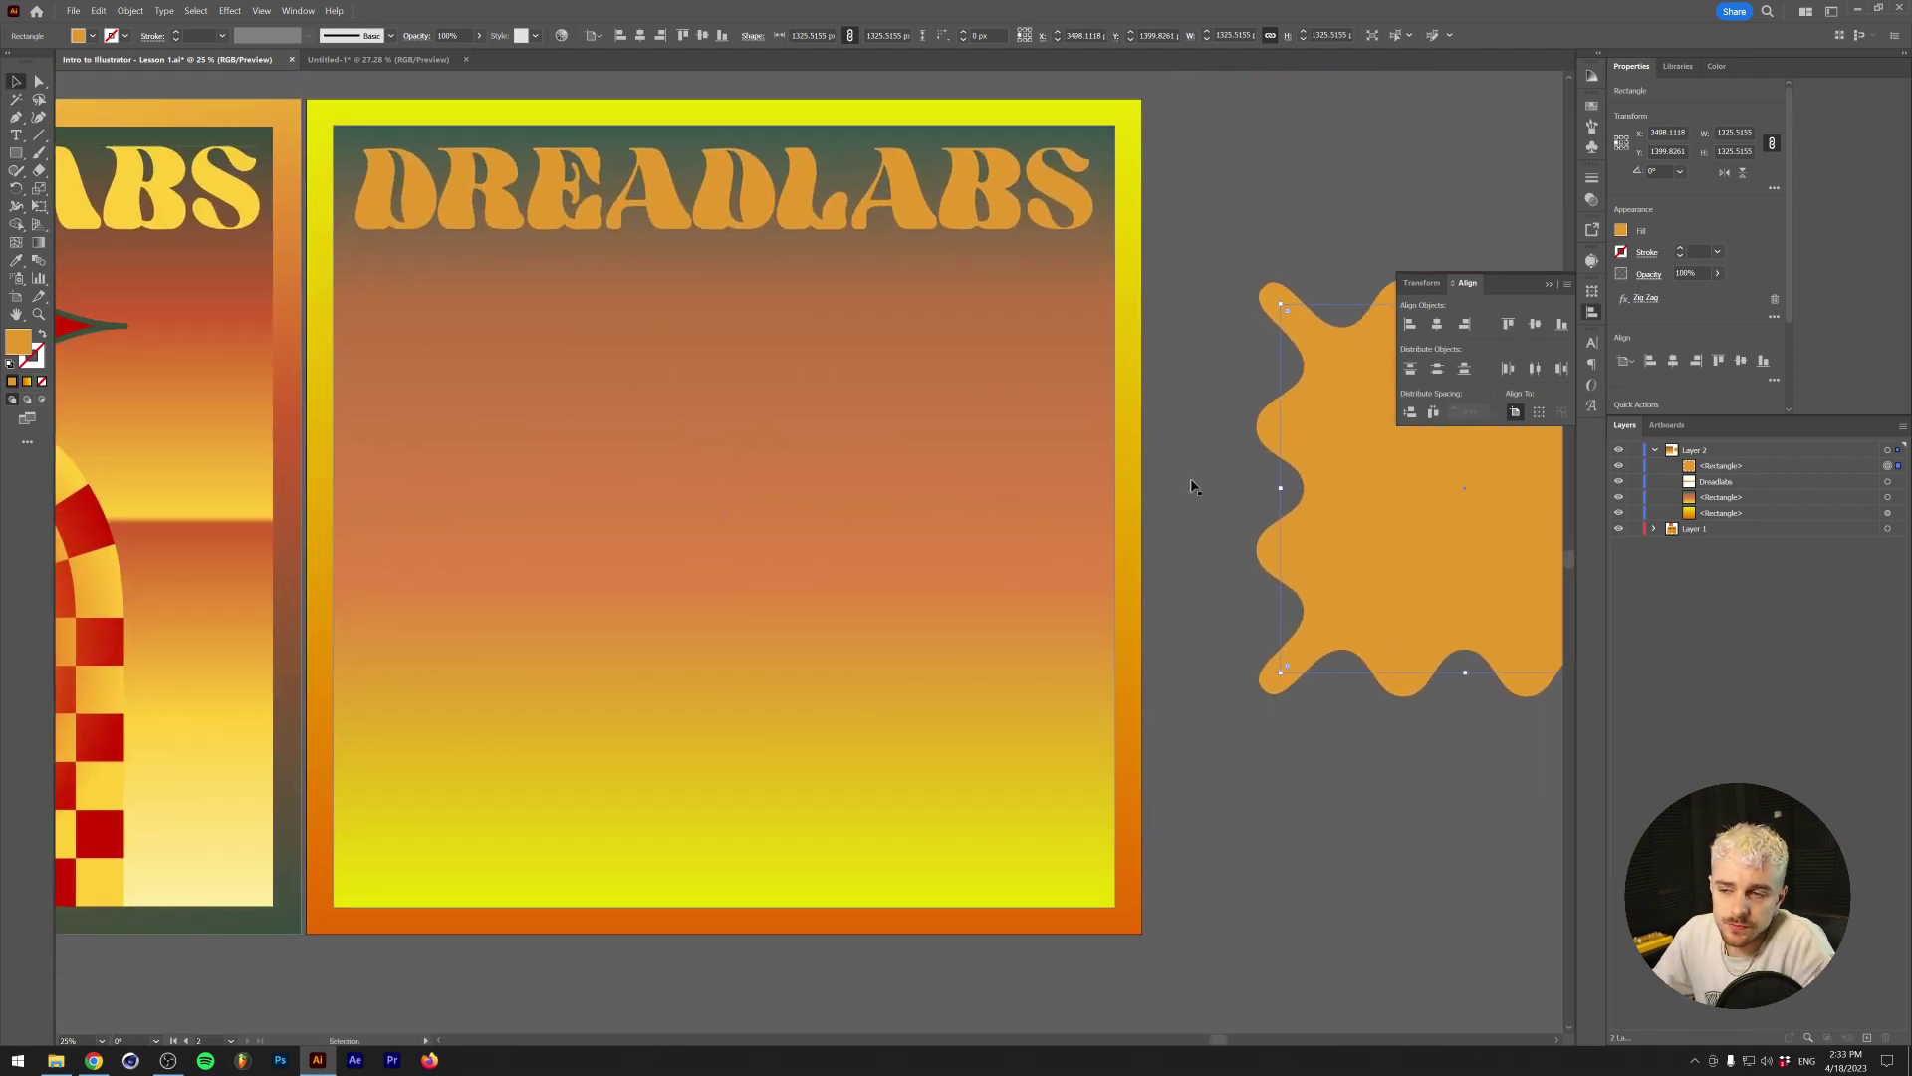
mouse_move(1390, 530)
mouse_down()
mouse_move(947, 542)
mouse_move(630, 583)
mouse_move(664, 523)
mouse_move(647, 554)
mouse_up()
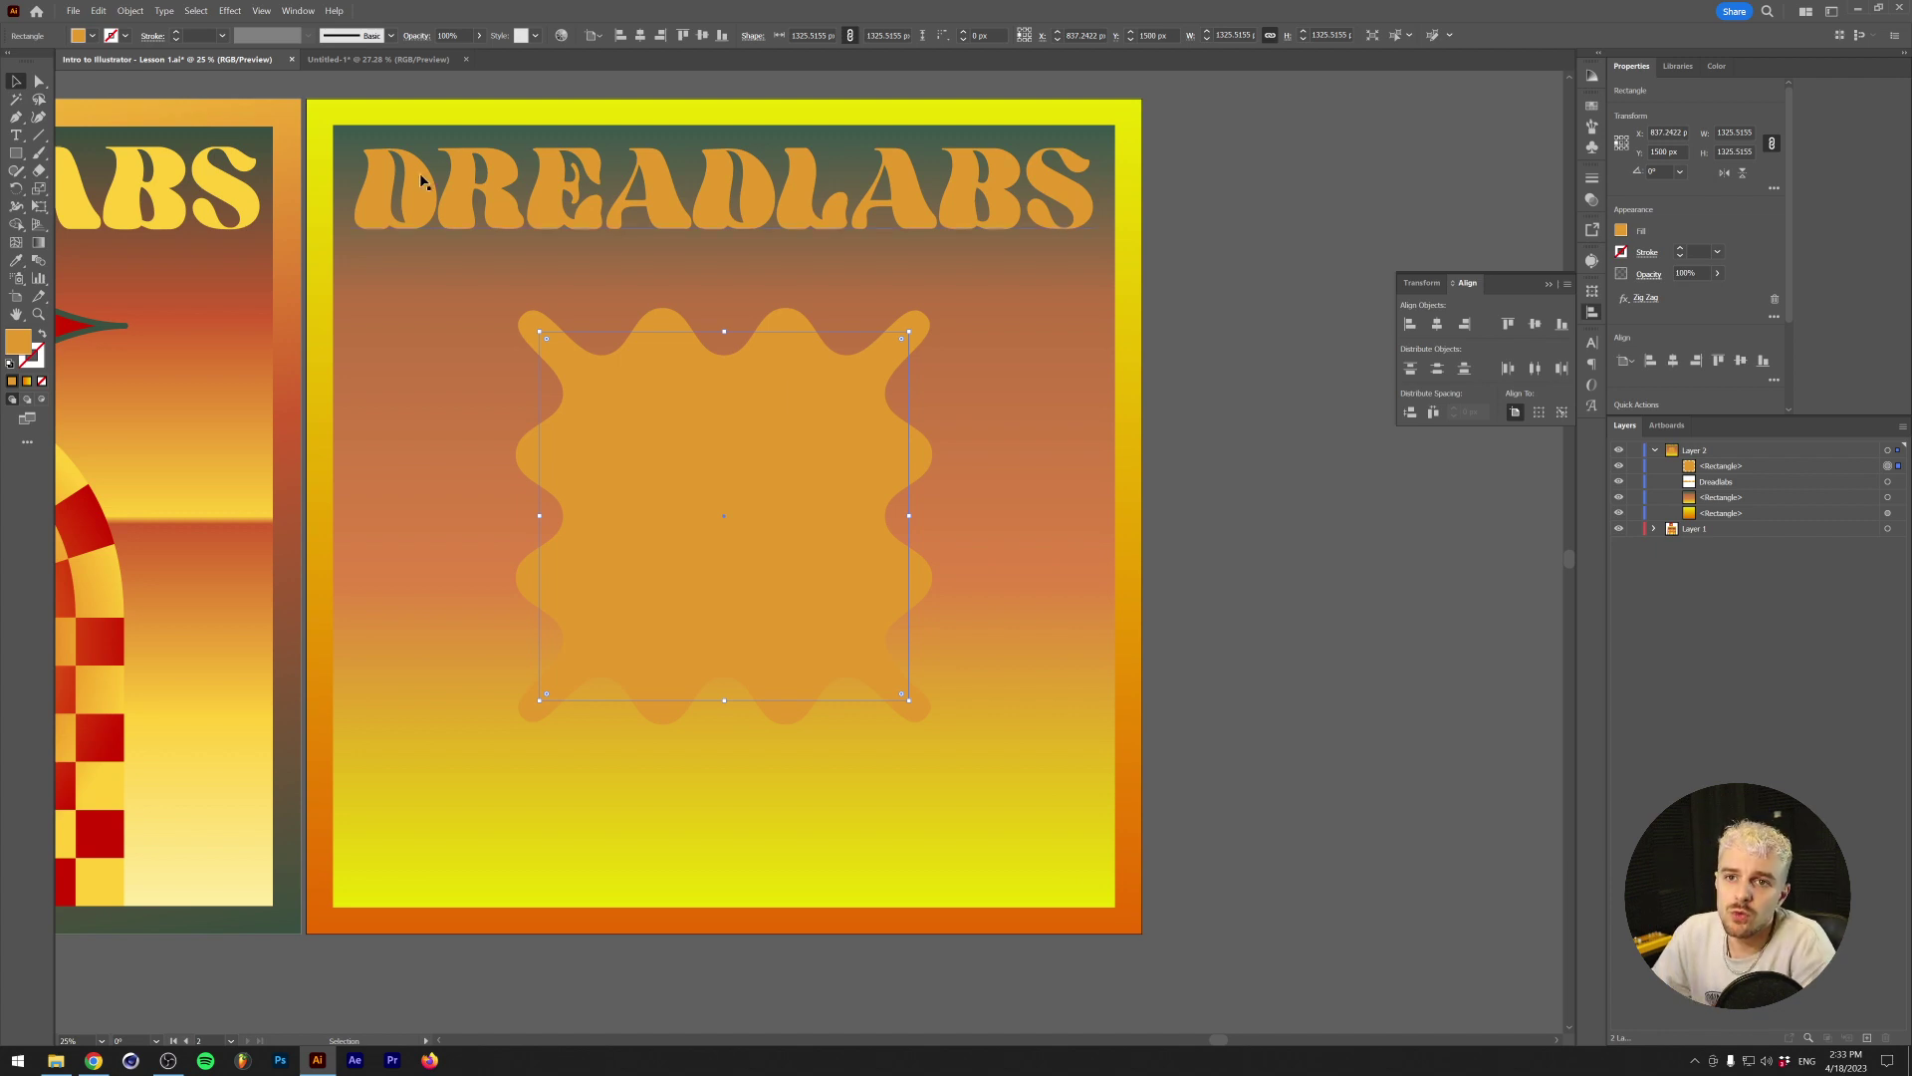
Expand the wavy square's appearance into a plain path and enlarge it proportionally from its centre to fill the area below the title
click(131, 12)
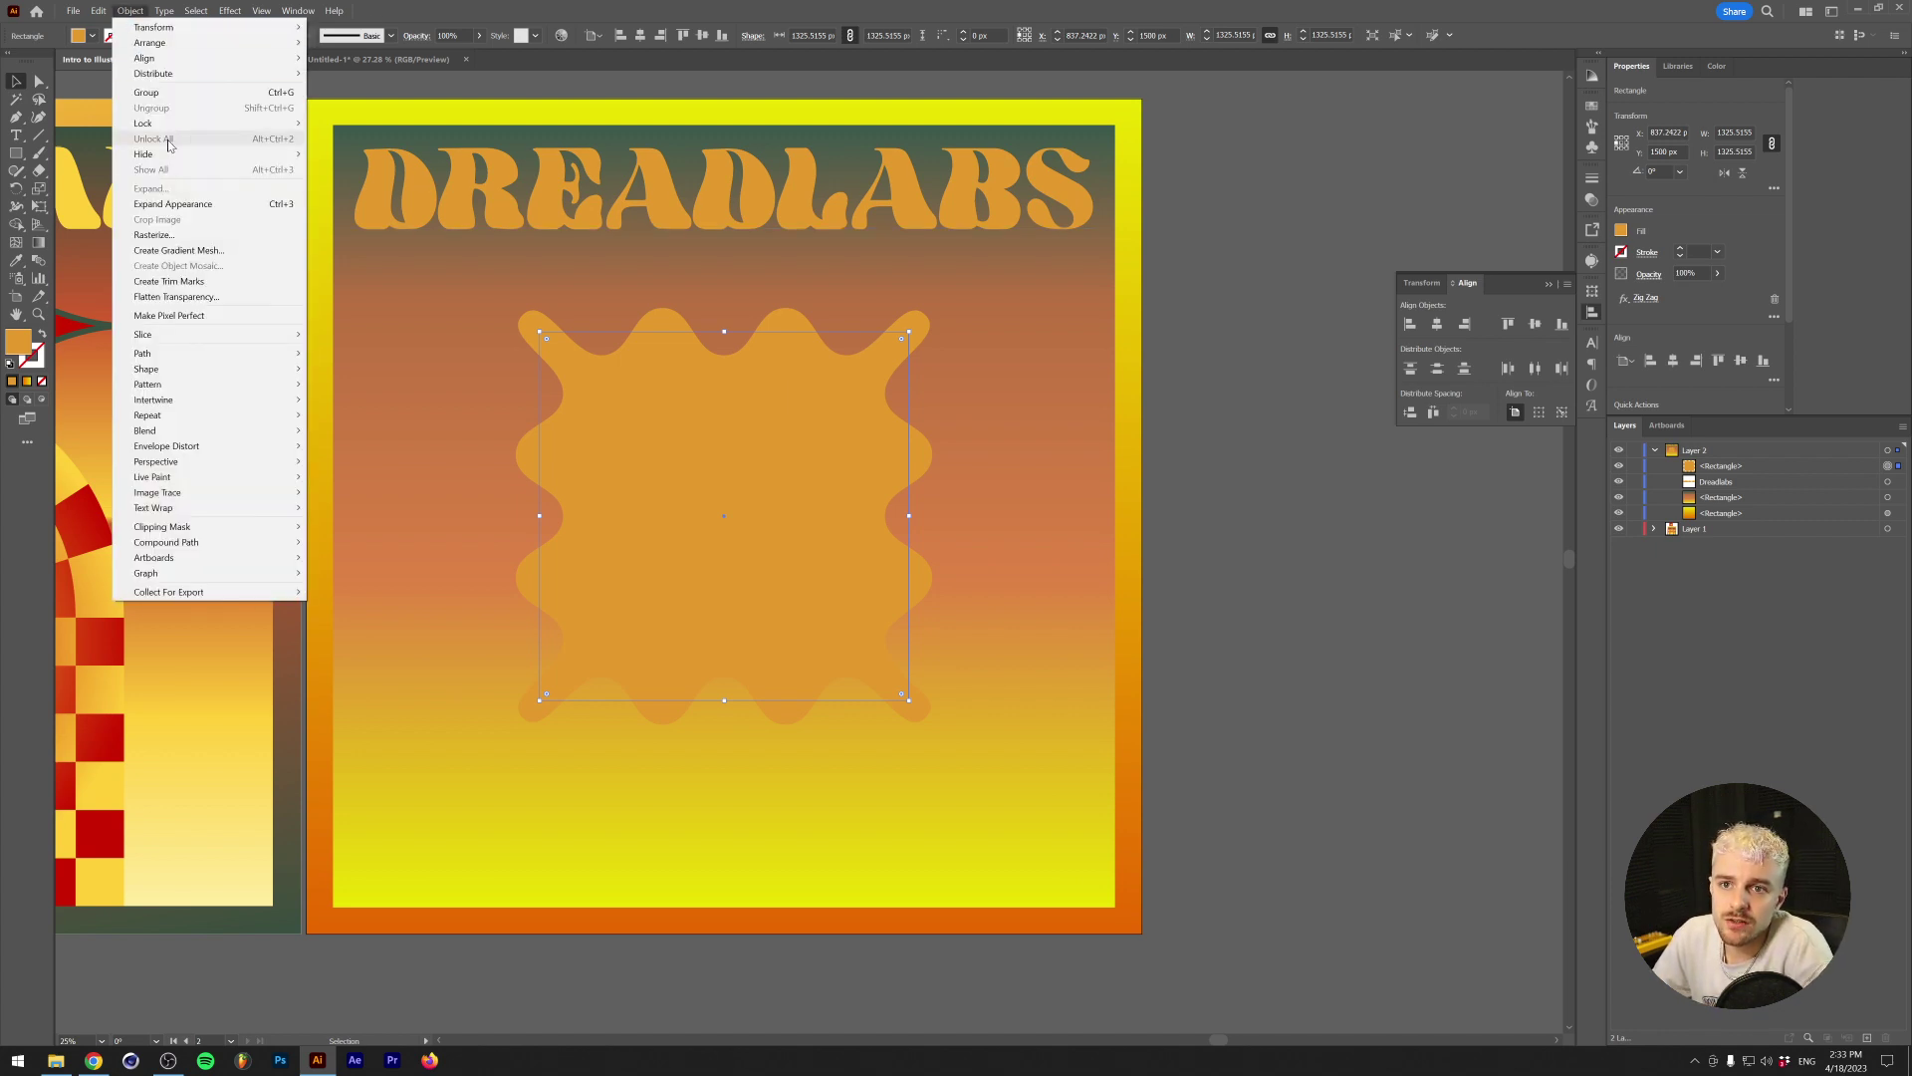
click(171, 203)
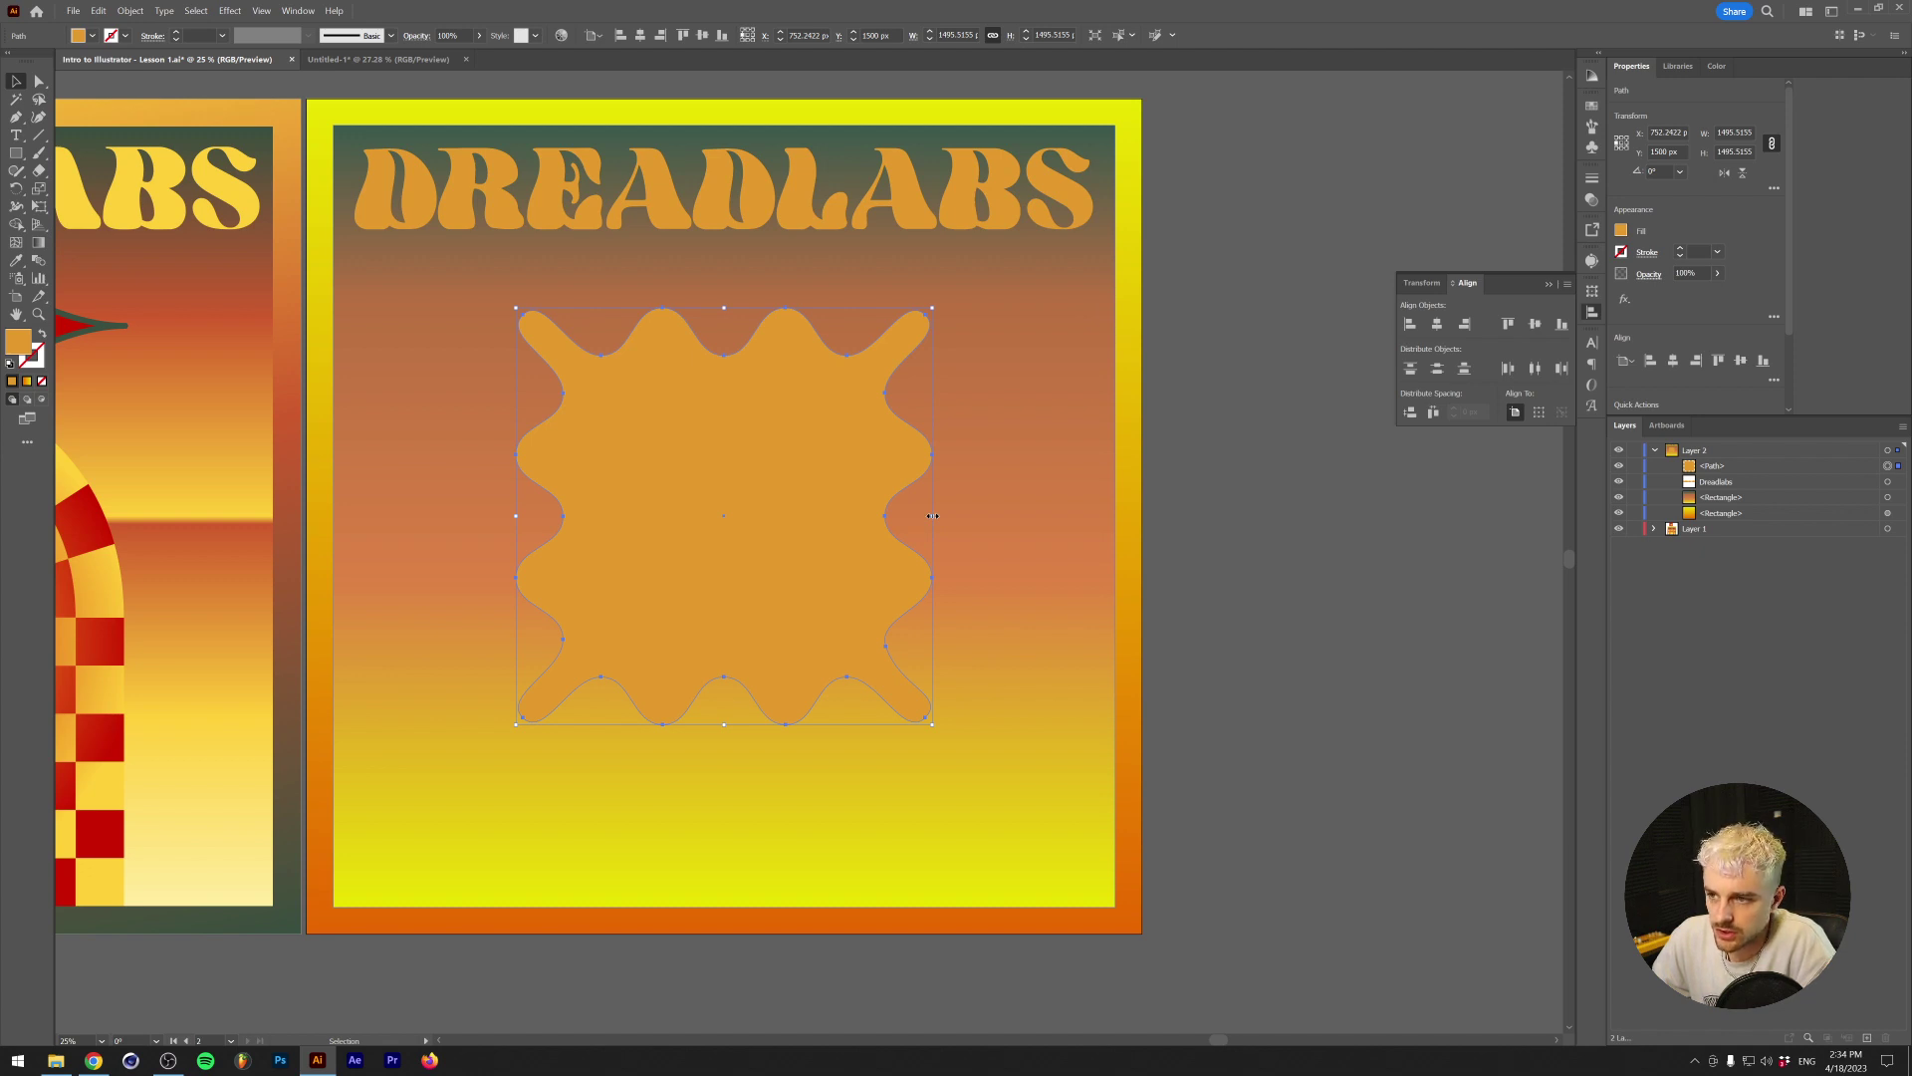
mouse_move(931, 309)
mouse_down()
mouse_move(1269, 629)
mouse_move(1236, 214)
mouse_move(780, 406)
mouse_move(1063, 439)
mouse_move(909, 350)
mouse_move(932, 309)
mouse_up()
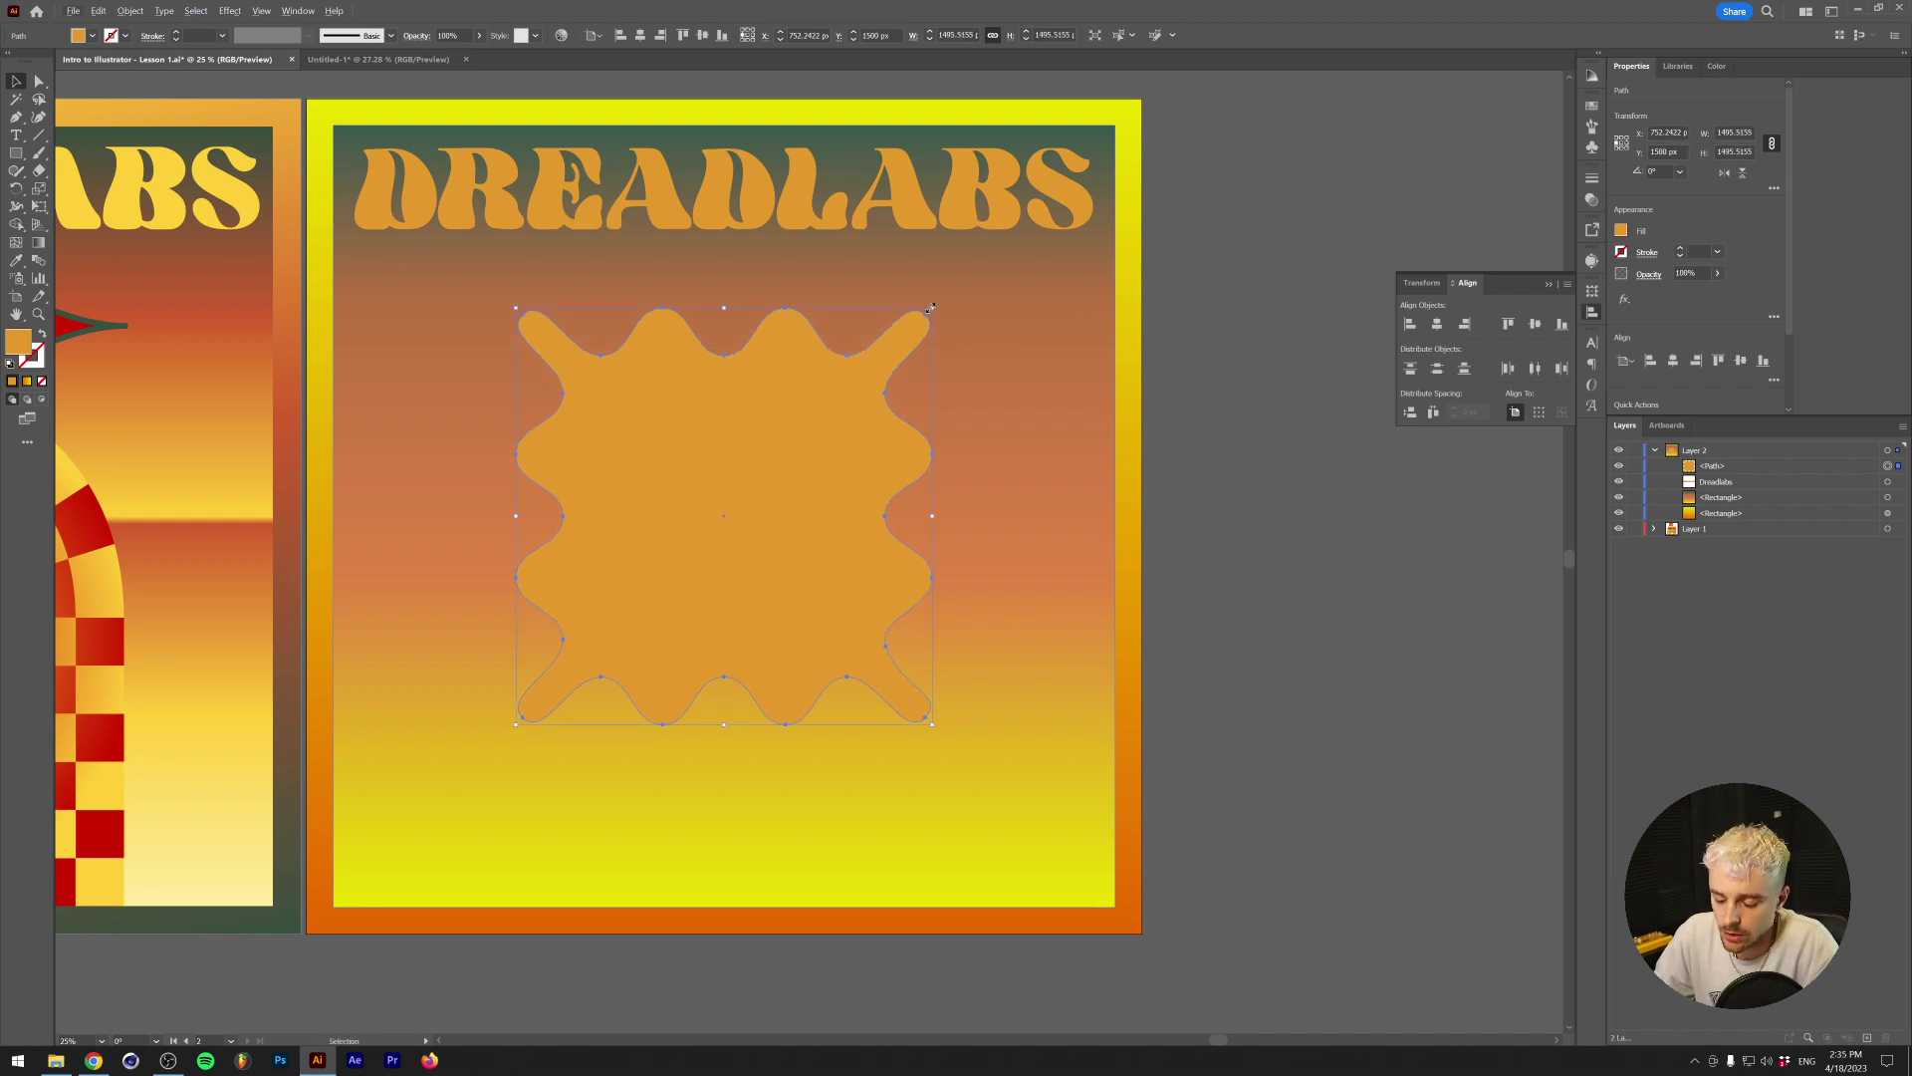
mouse_move(931, 309)
mouse_down()
mouse_move(1041, 251)
mouse_move(1105, 269)
mouse_move(1091, 243)
mouse_move(1037, 308)
mouse_move(1102, 184)
mouse_move(1083, 214)
mouse_up()
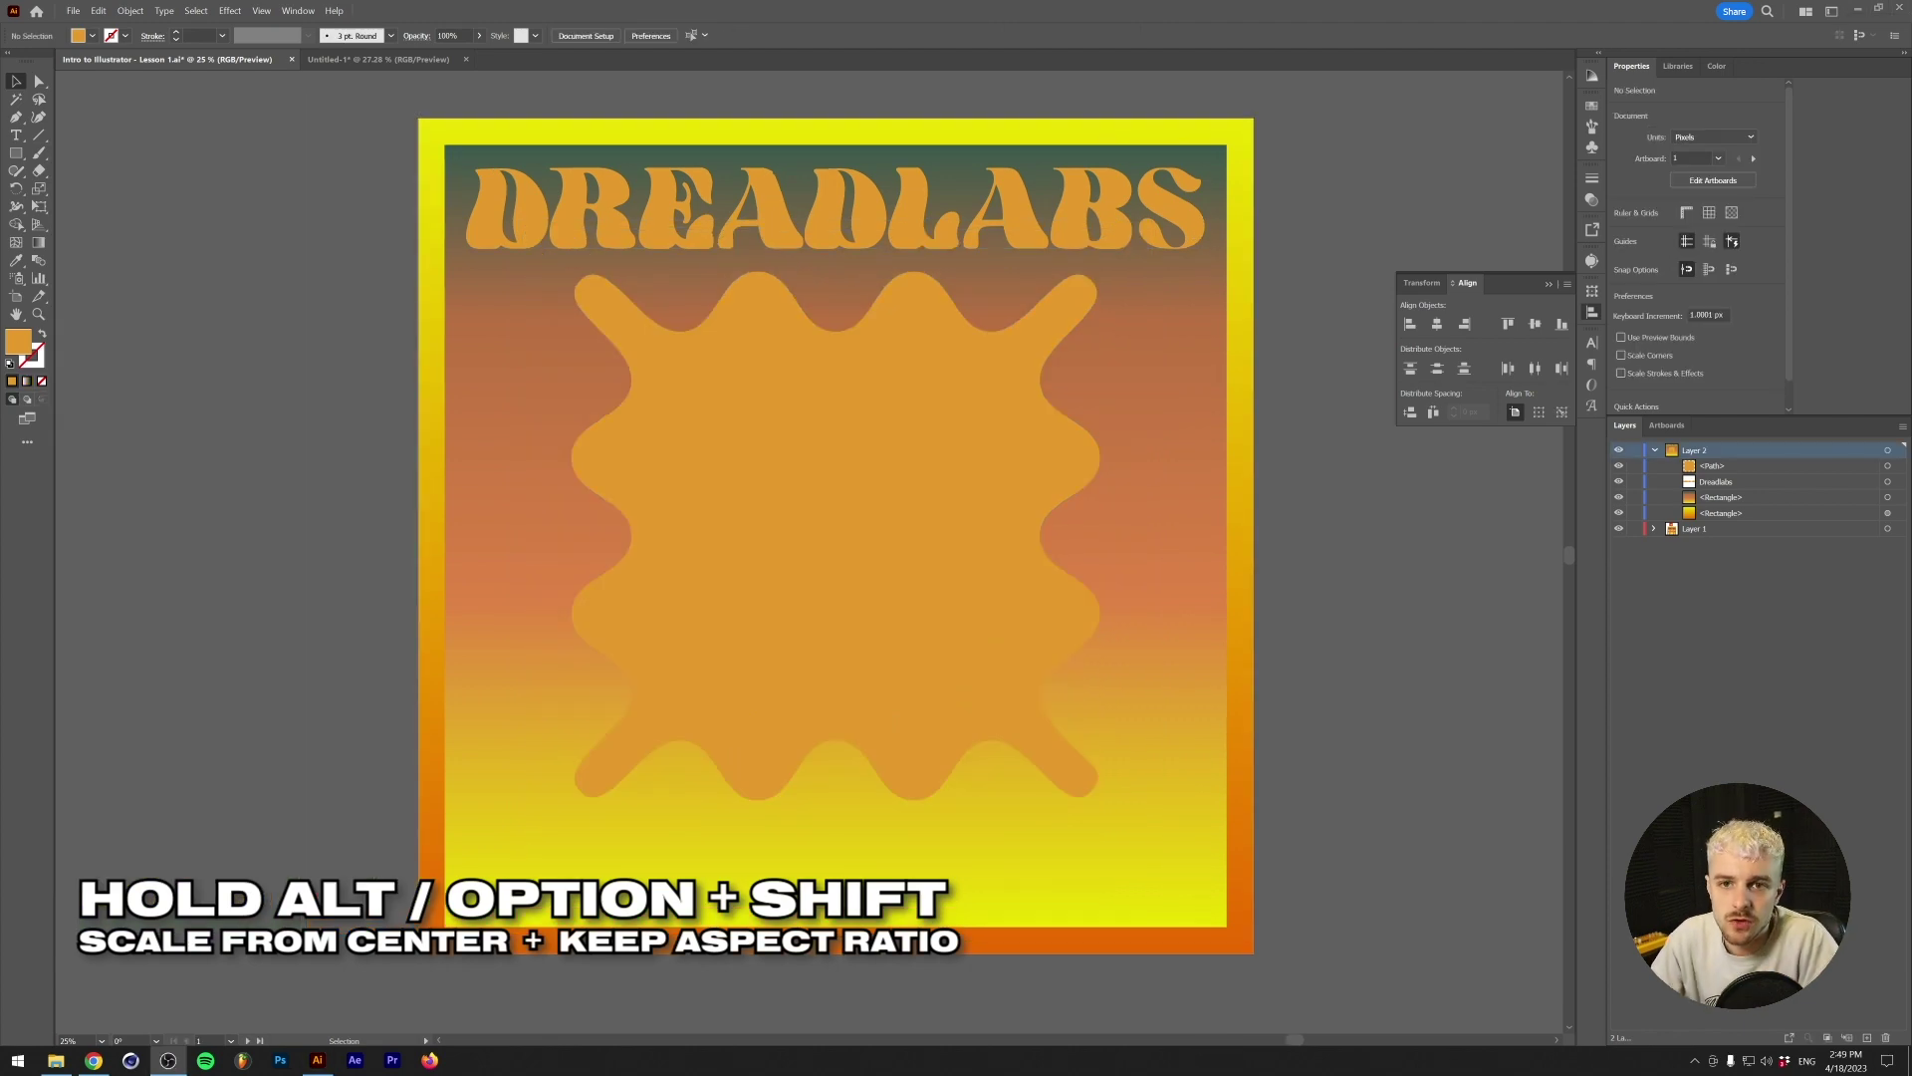